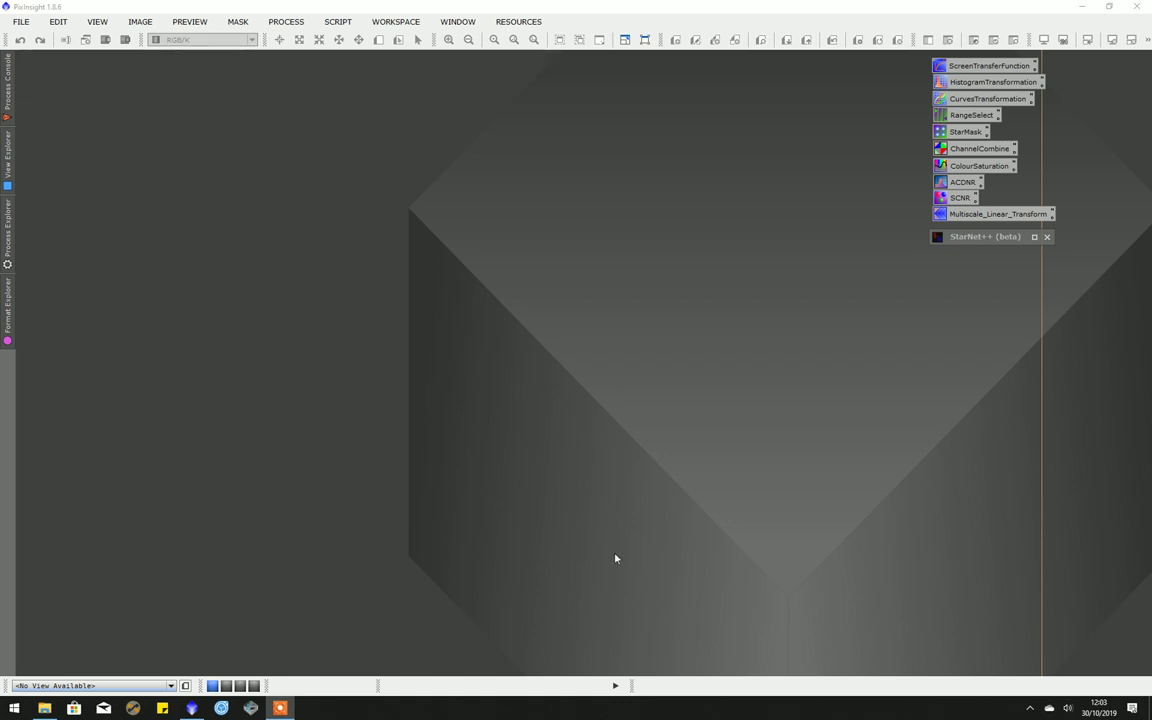
- Open the IC1396_Demo Lights folder and scroll through the light frame files
click(44, 708)
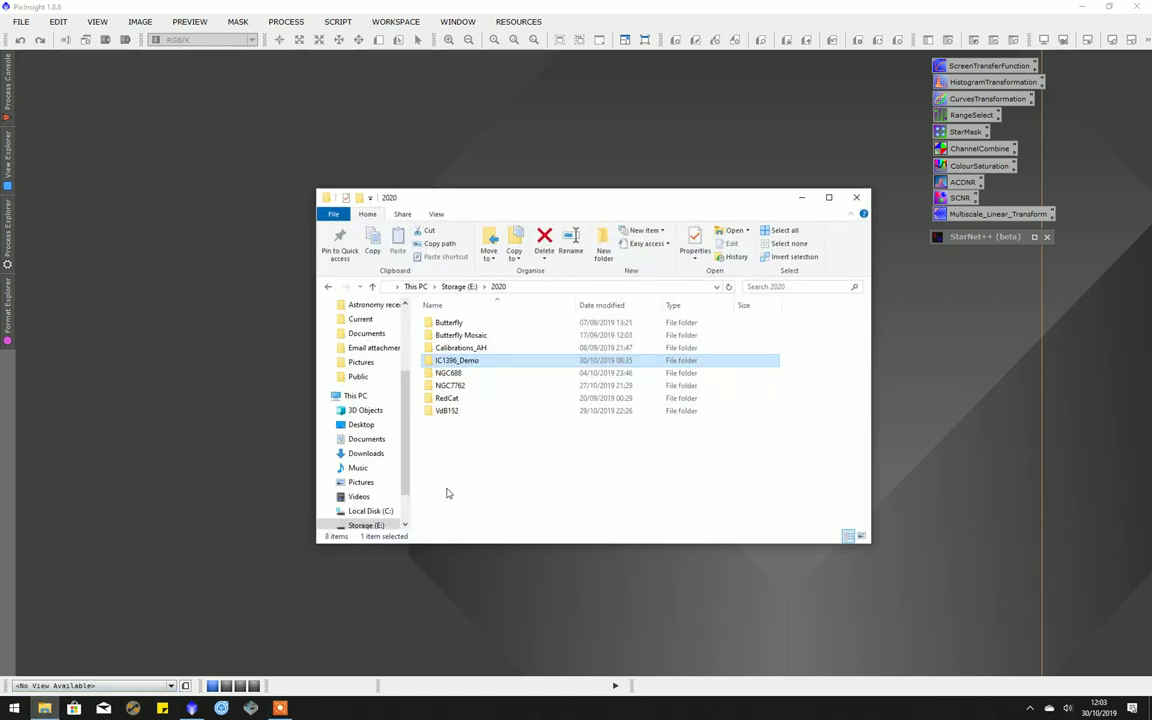
double_click(466, 362)
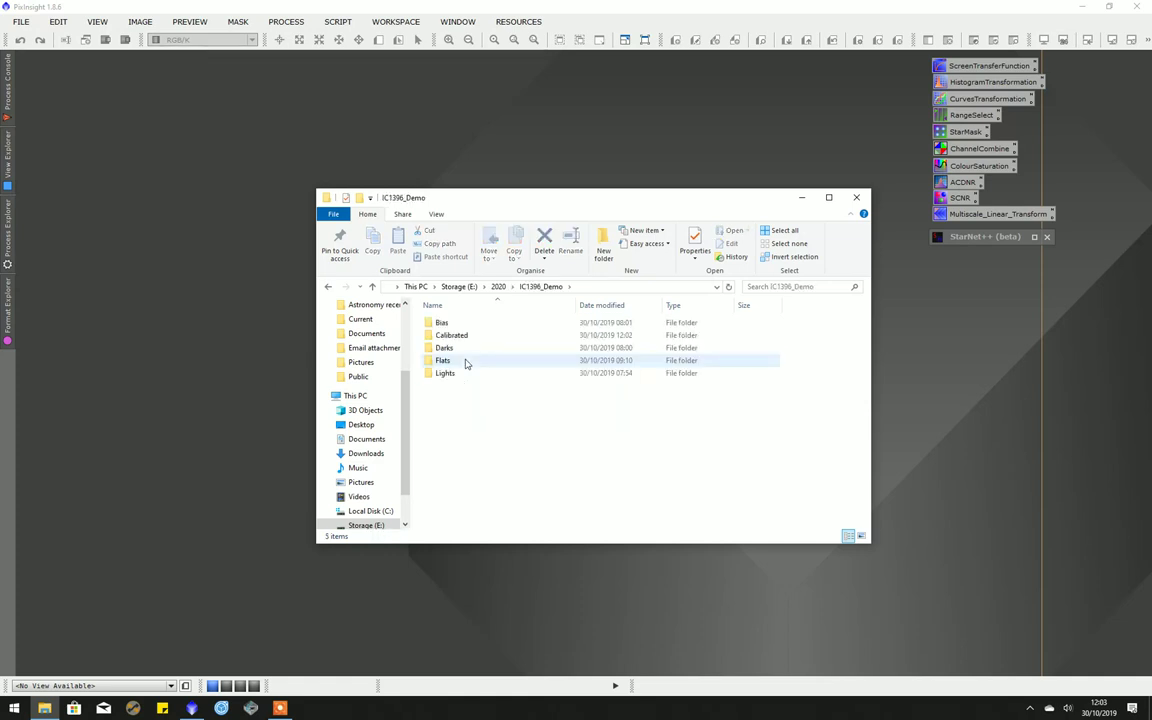
double_click(453, 374)
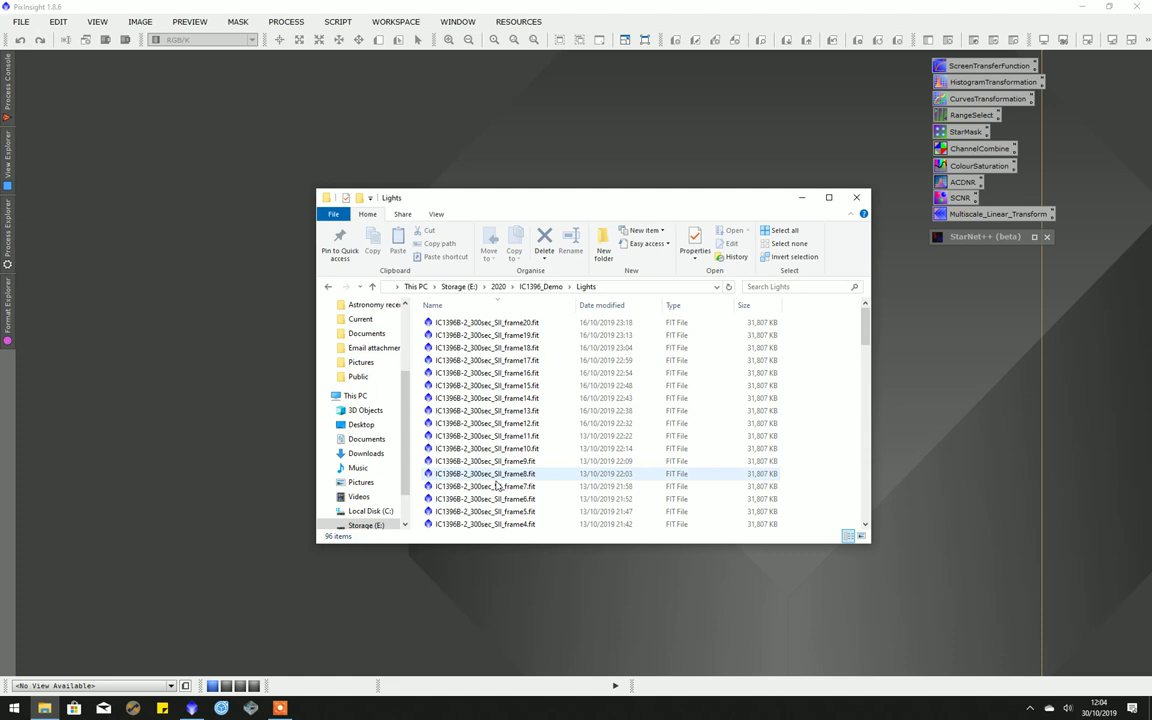
scroll(505, 508, down, 12)
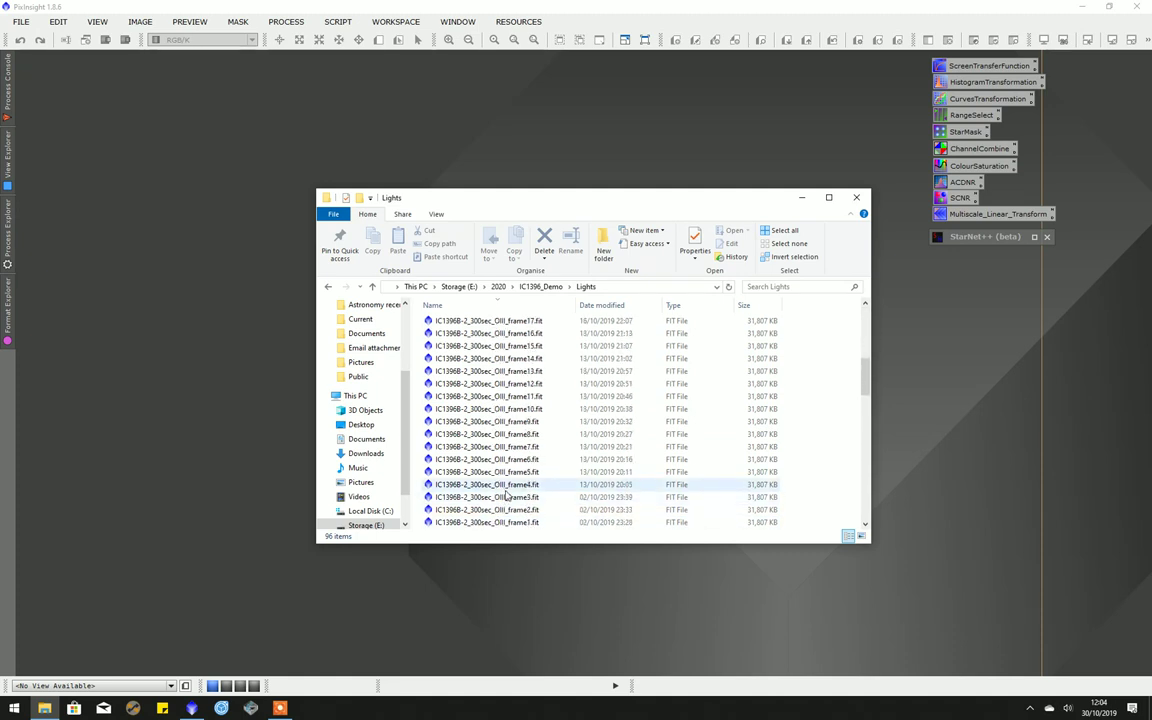
scroll(505, 494, down, 9)
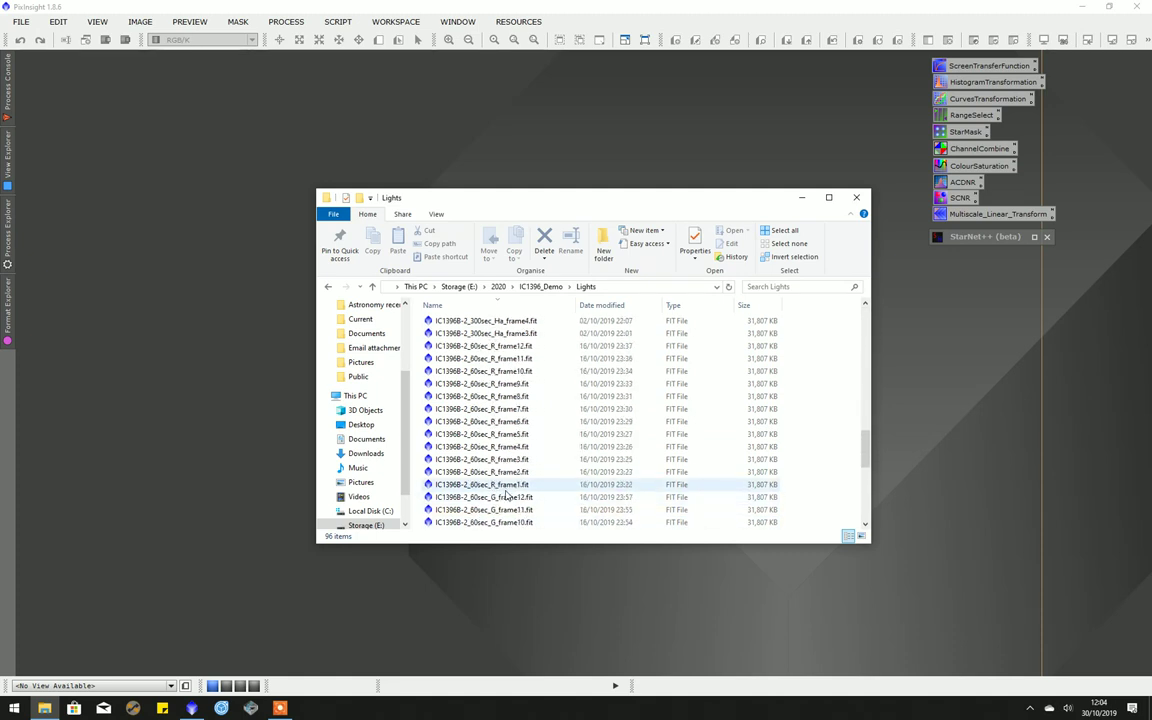
scroll(502, 475, down, 1)
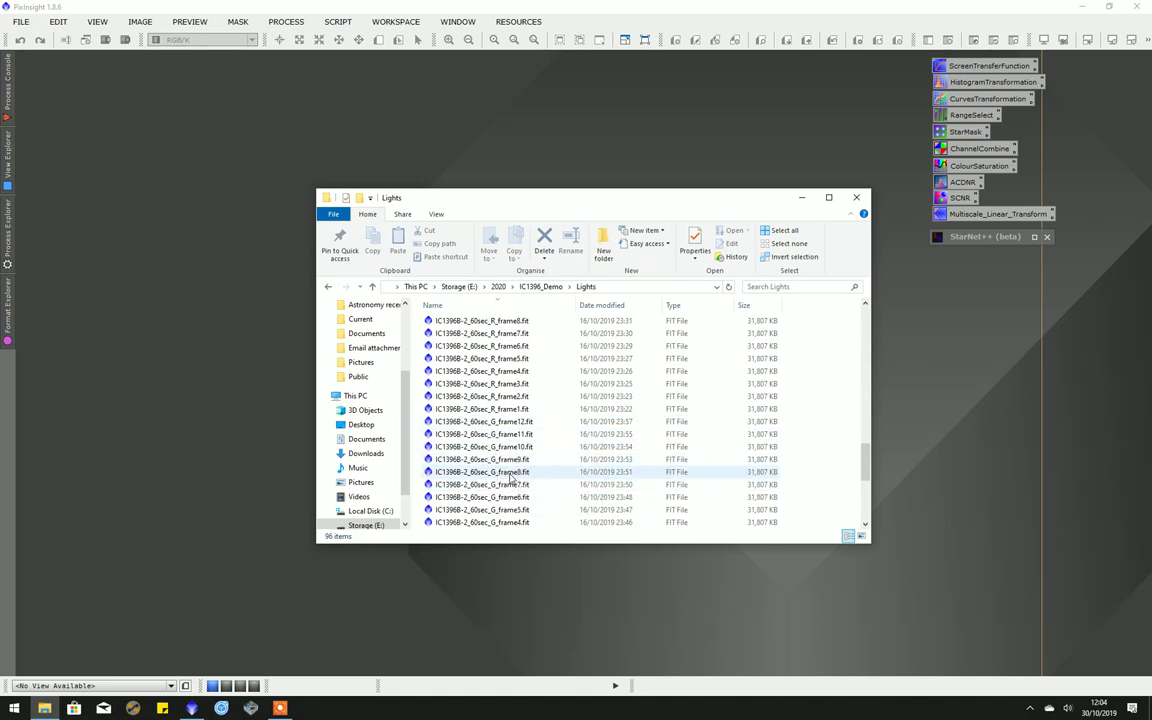
scroll(510, 478, up, 15)
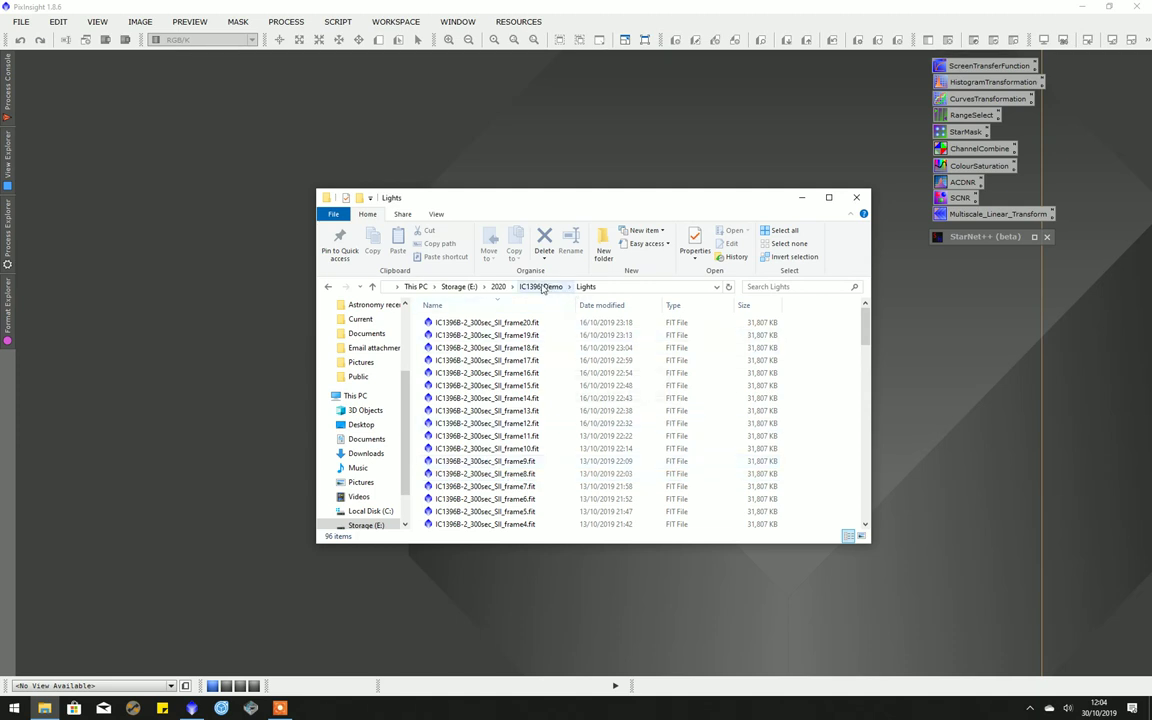
- Look through the IC1396_Demo Flats files, then return to the PixInsight workspace
click(524, 287)
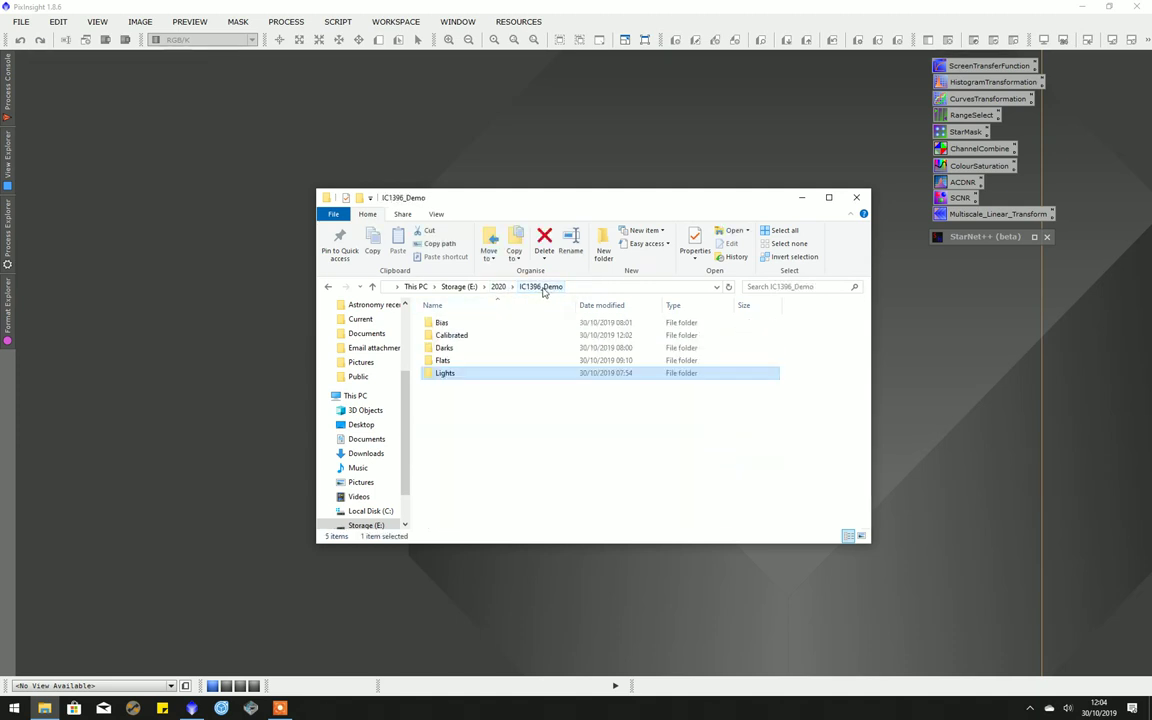
double_click(441, 362)
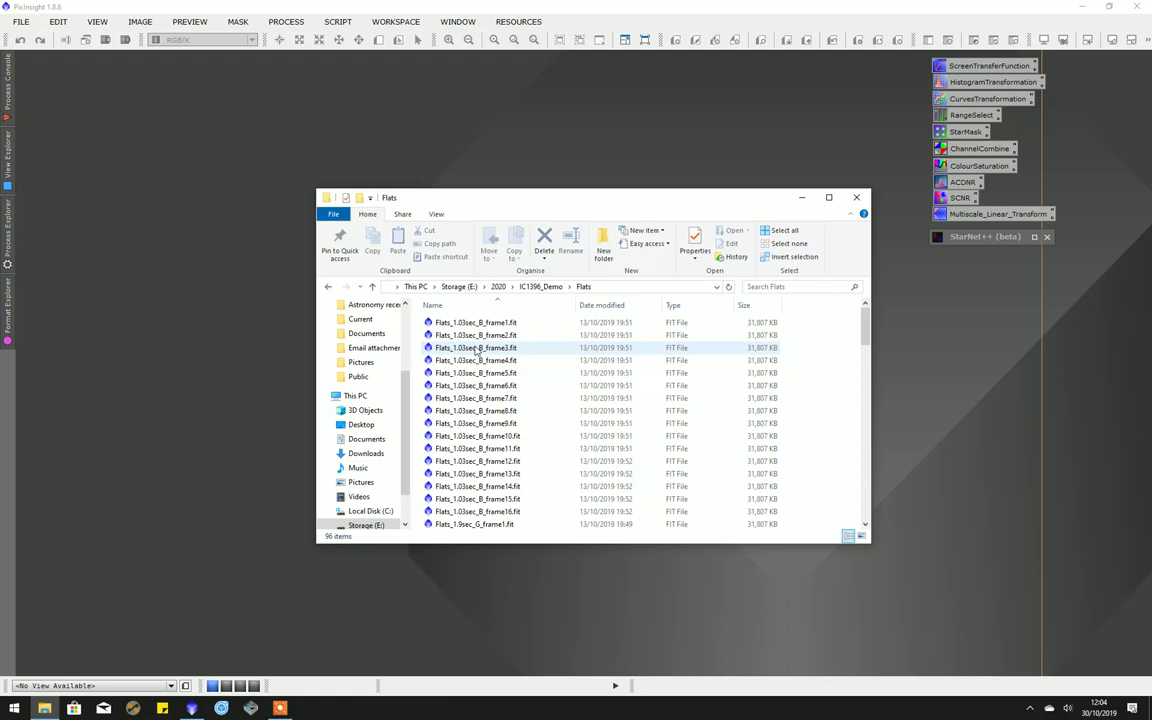
scroll(477, 350, down, 2)
scroll(470, 360, down, 2)
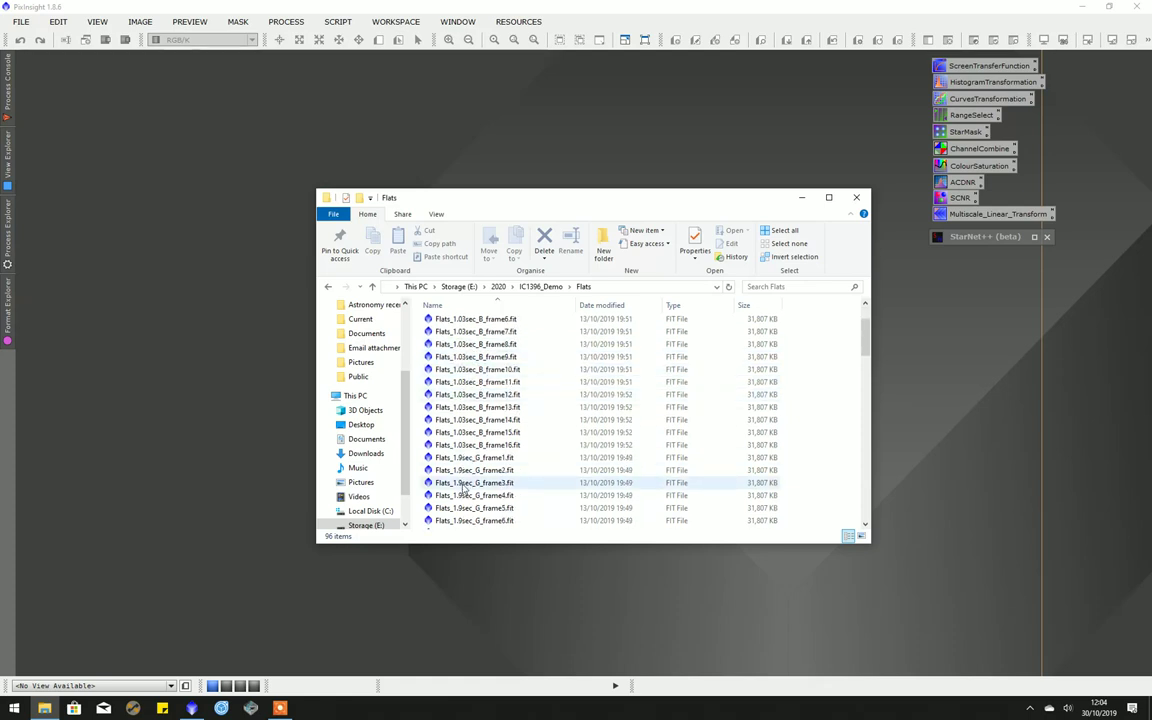
scroll(463, 488, down, 2)
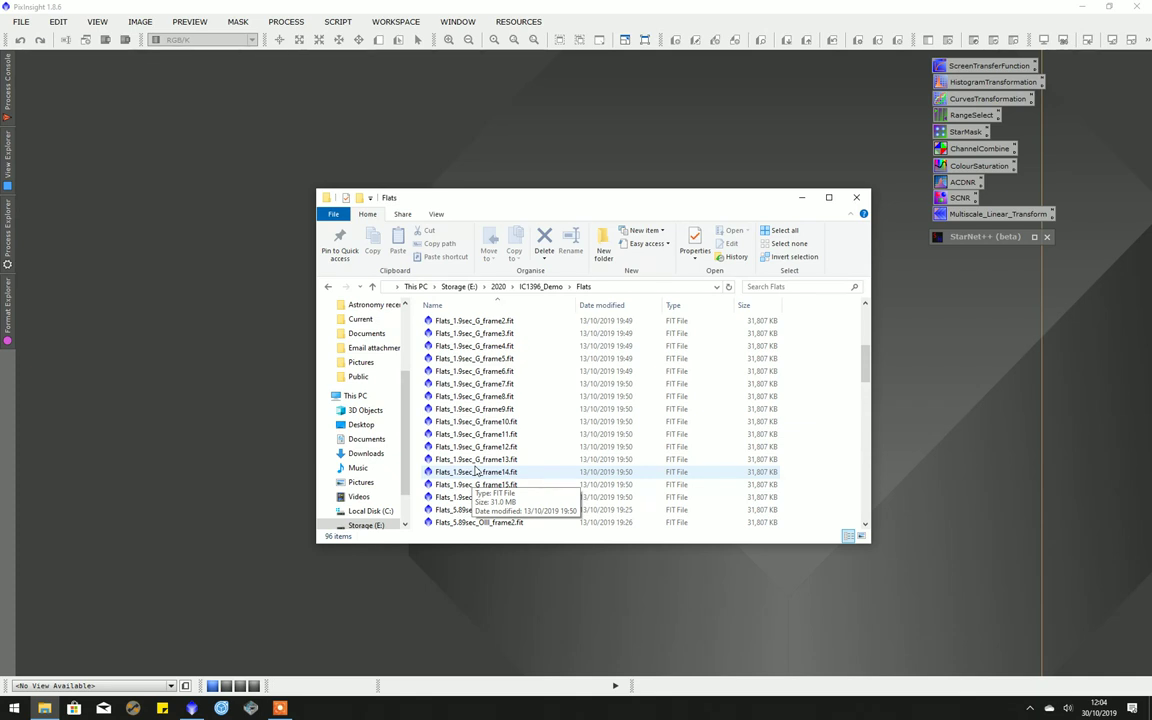
scroll(476, 468, down, 7)
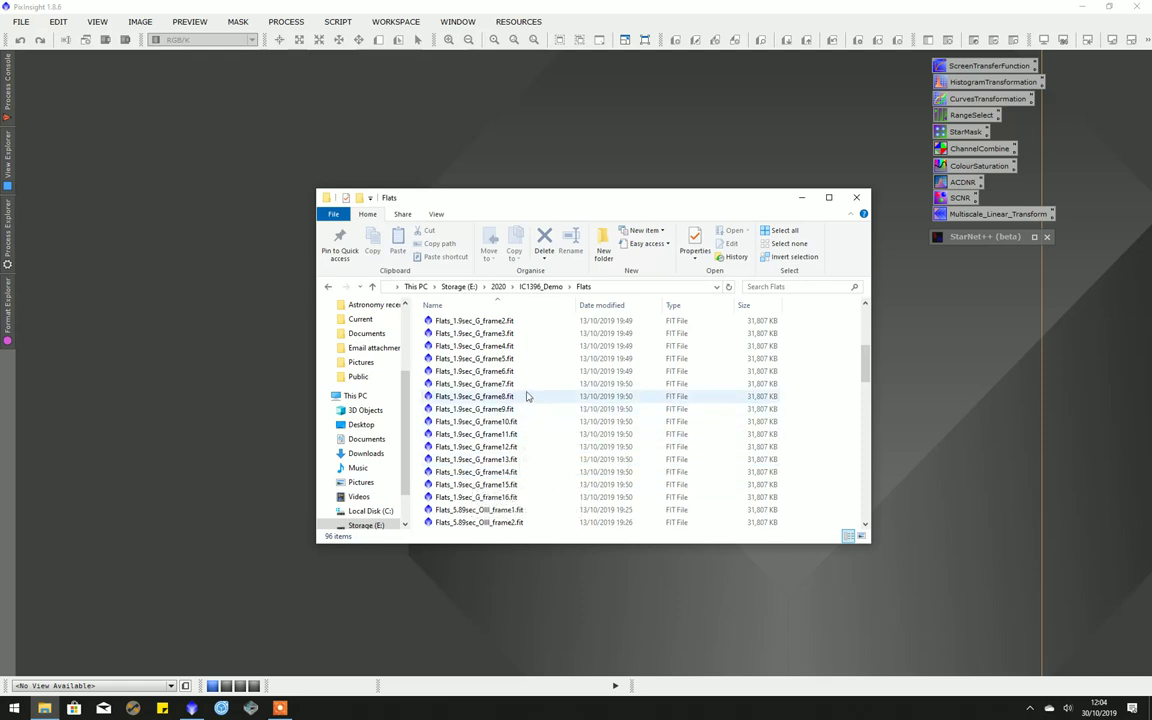
scroll(488, 412, up, 12)
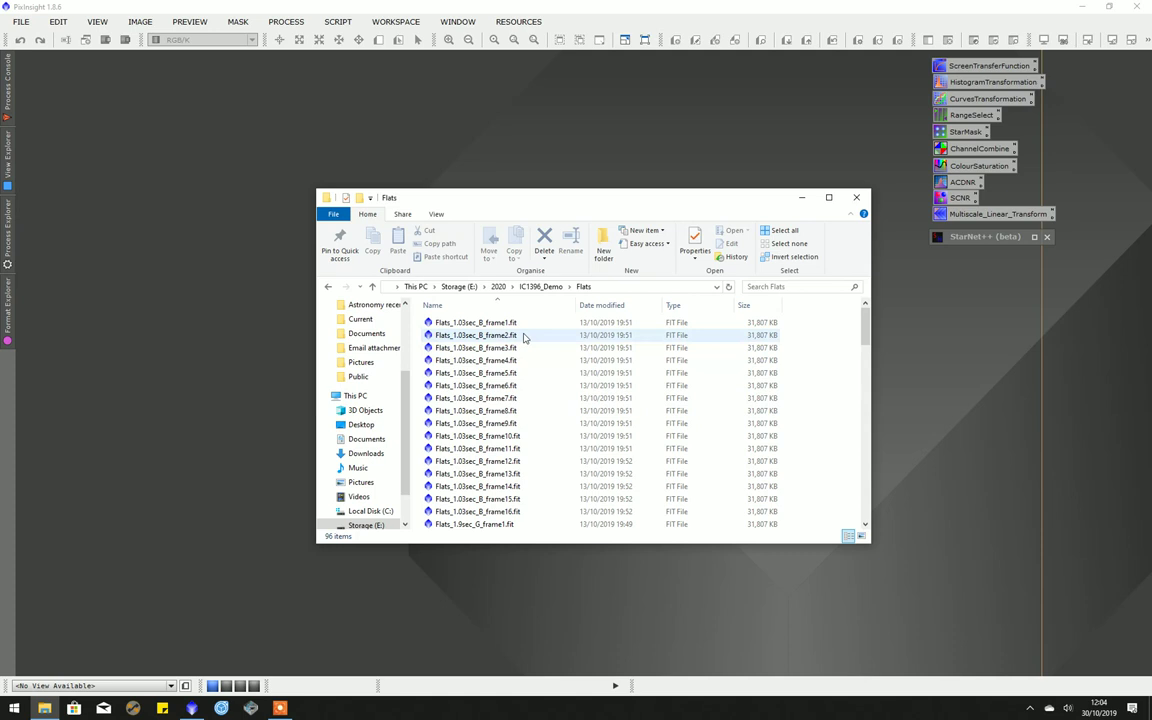
click(548, 289)
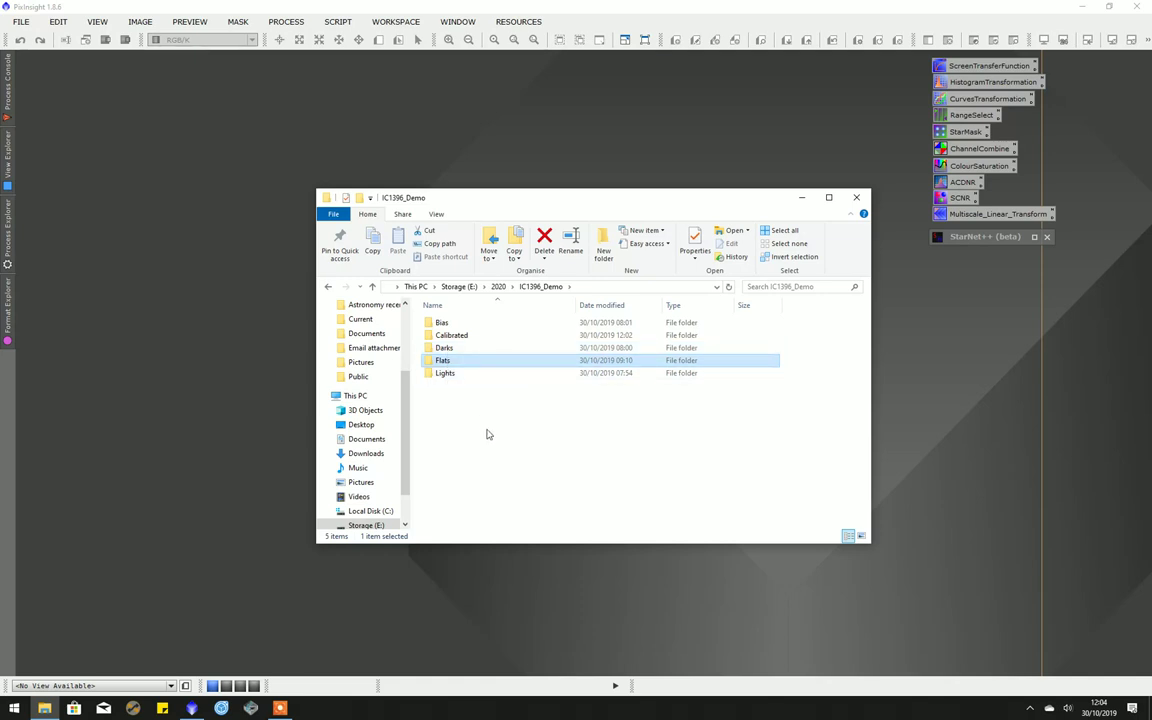
click(502, 120)
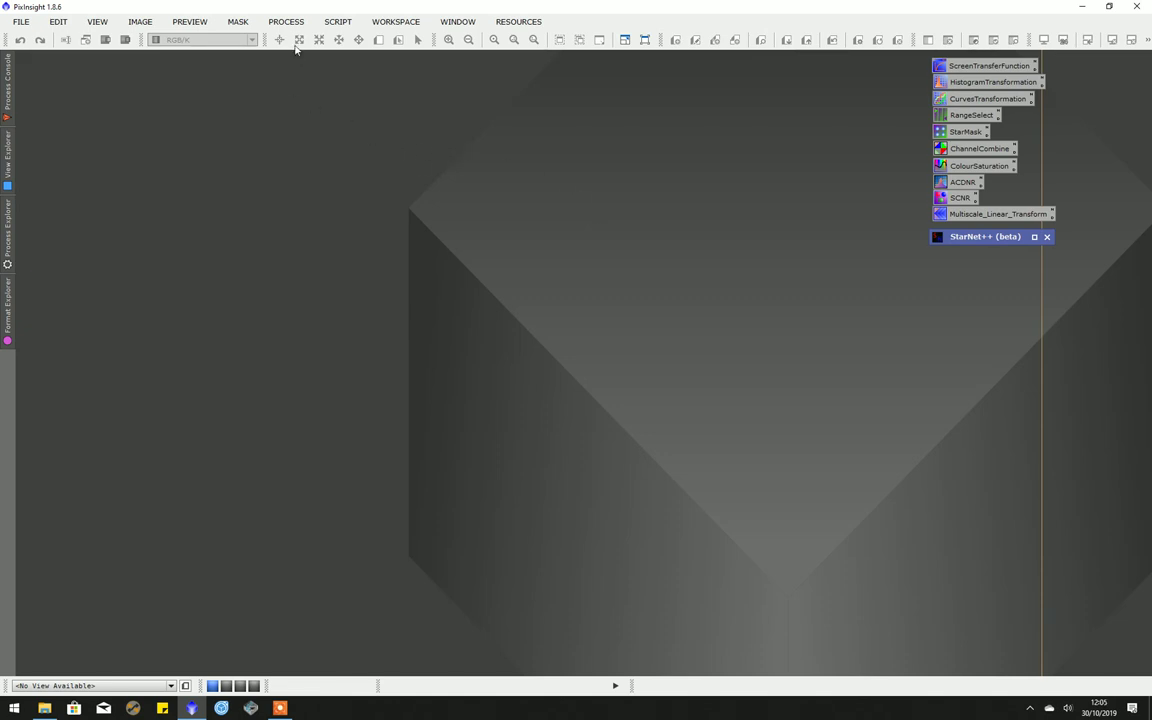
- Launch the BatchPreprocessing script from SCRIPT > Batch Processing
click(342, 25)
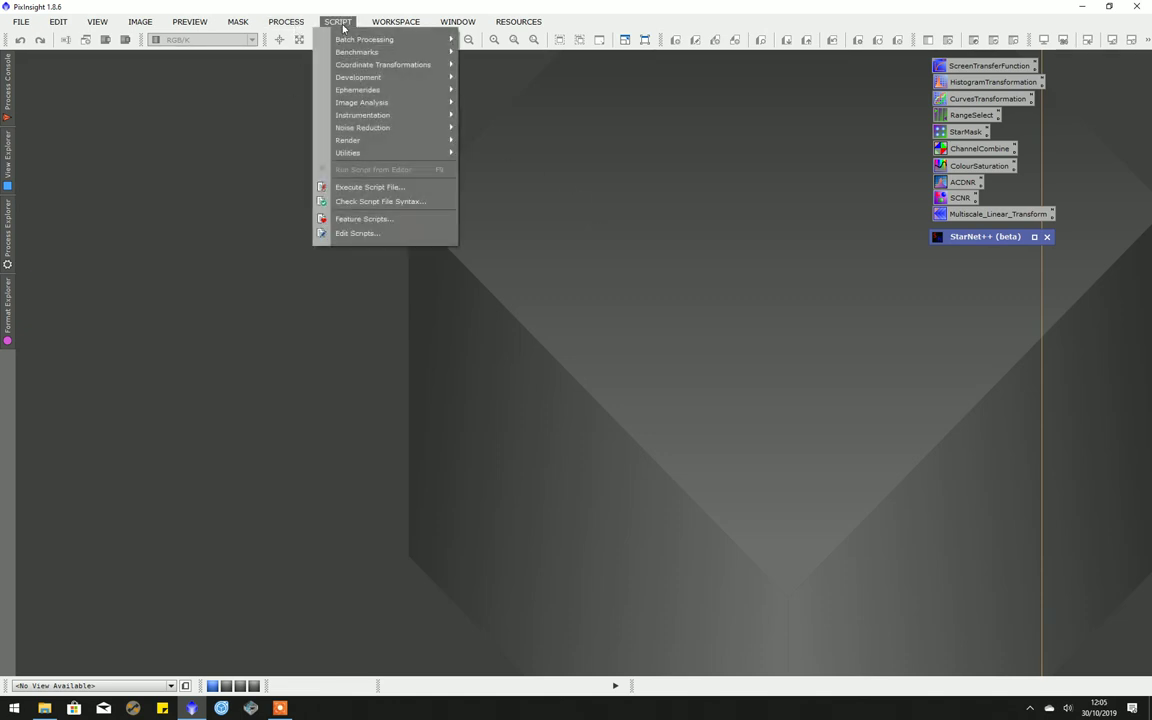
mouse_move(364, 40)
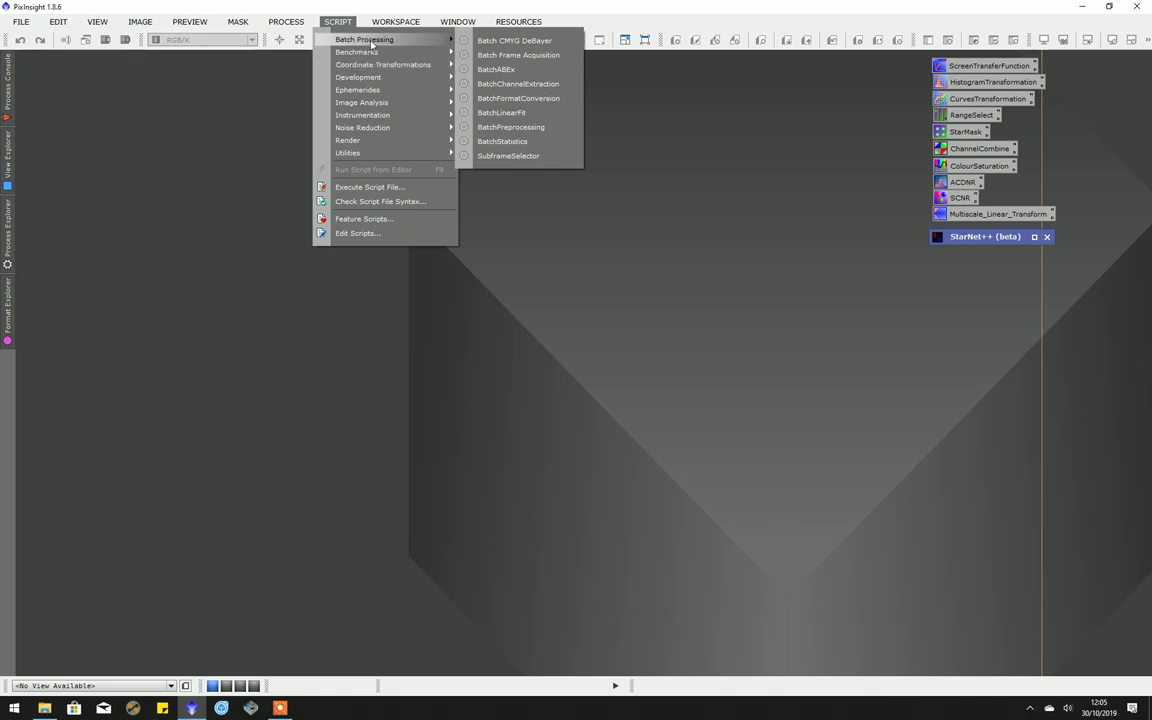
click(511, 127)
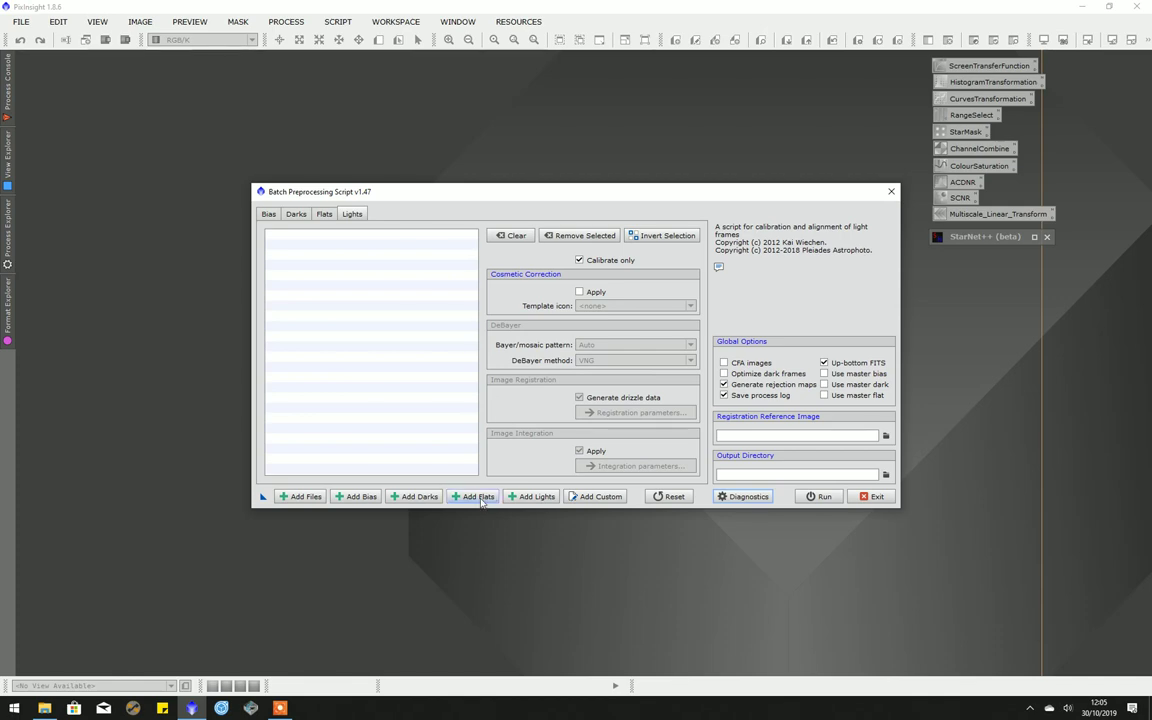
- Add every light frame from IC1396_Demo\Lights to the batch
click(544, 497)
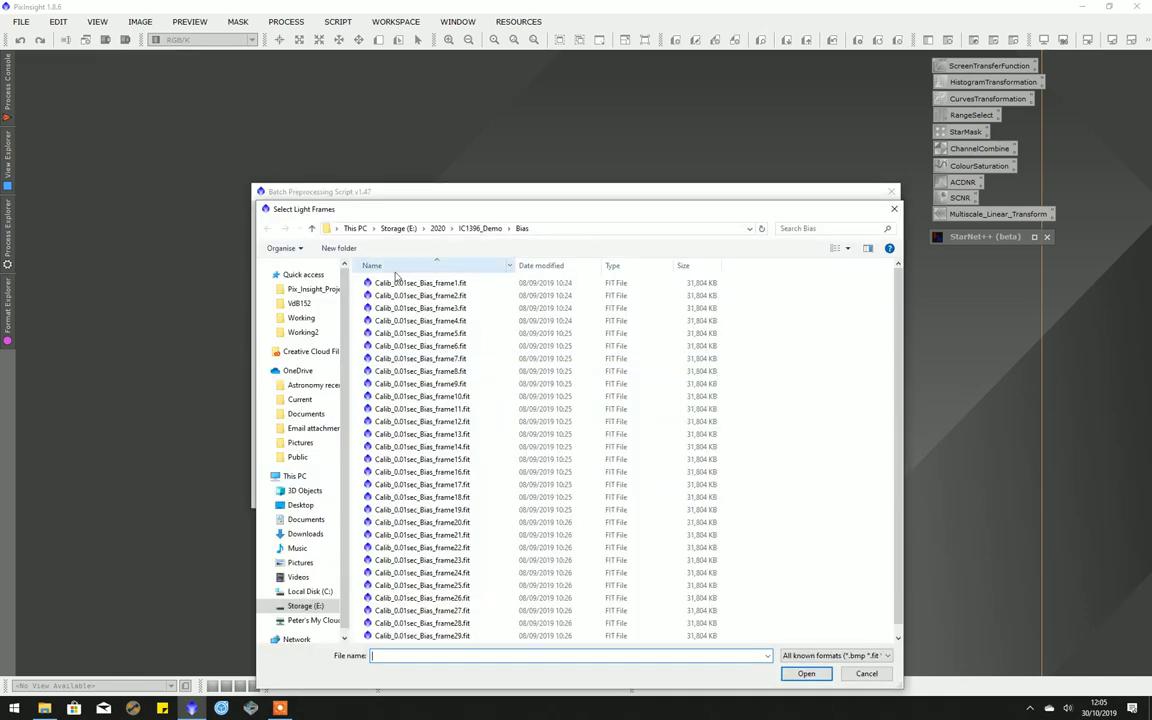
click(467, 230)
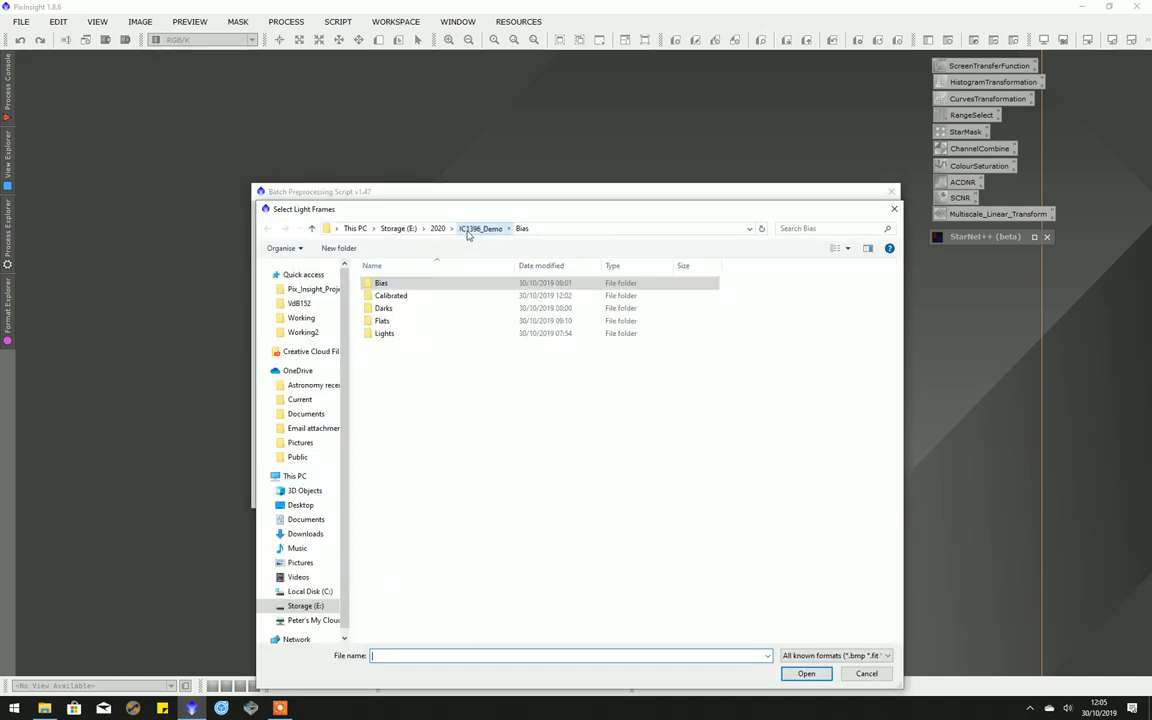
double_click(401, 334)
click(425, 310)
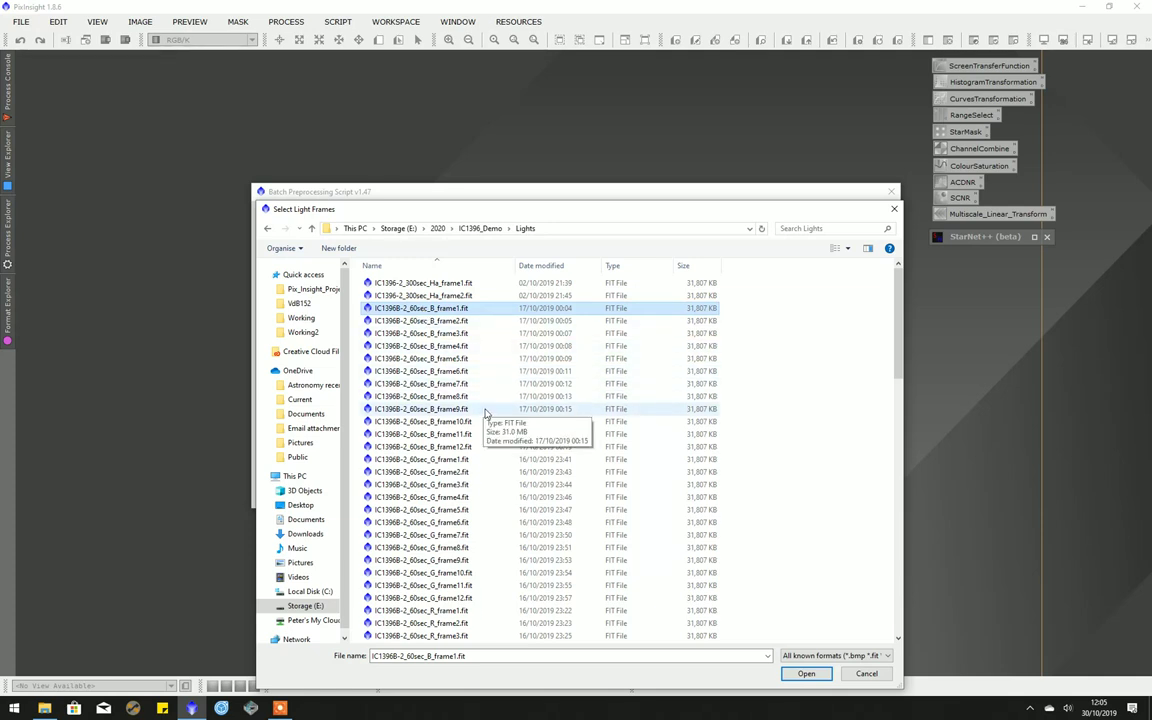
key(ctrl+a)
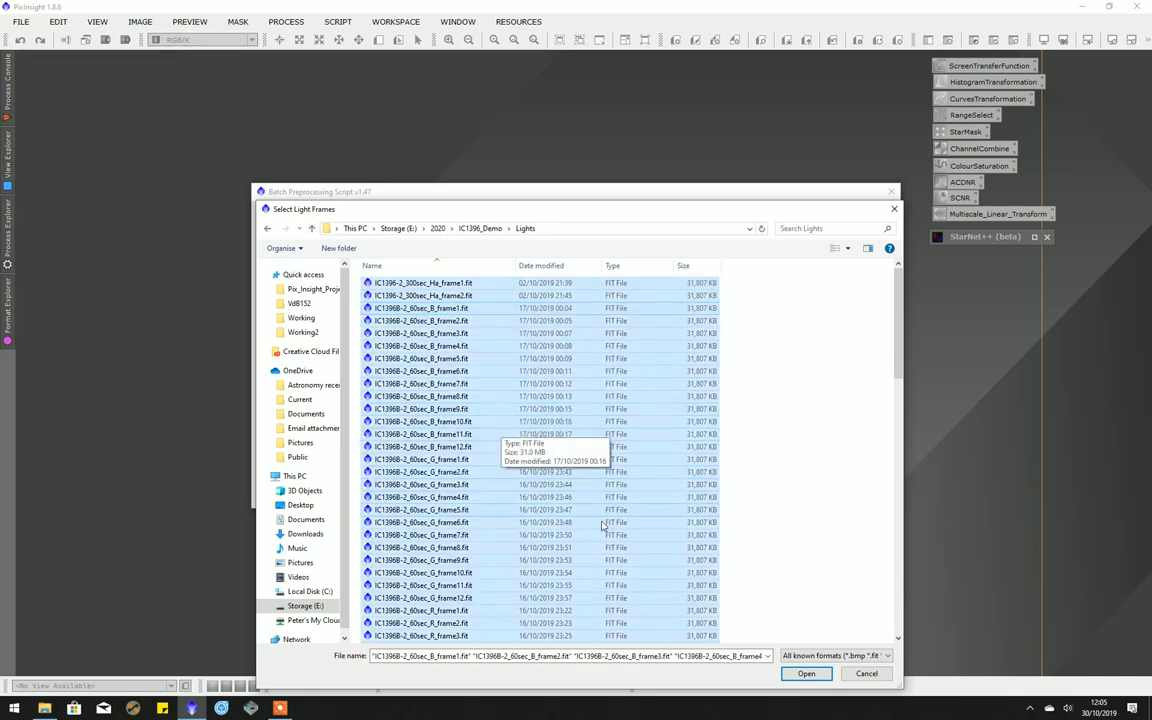
click(806, 673)
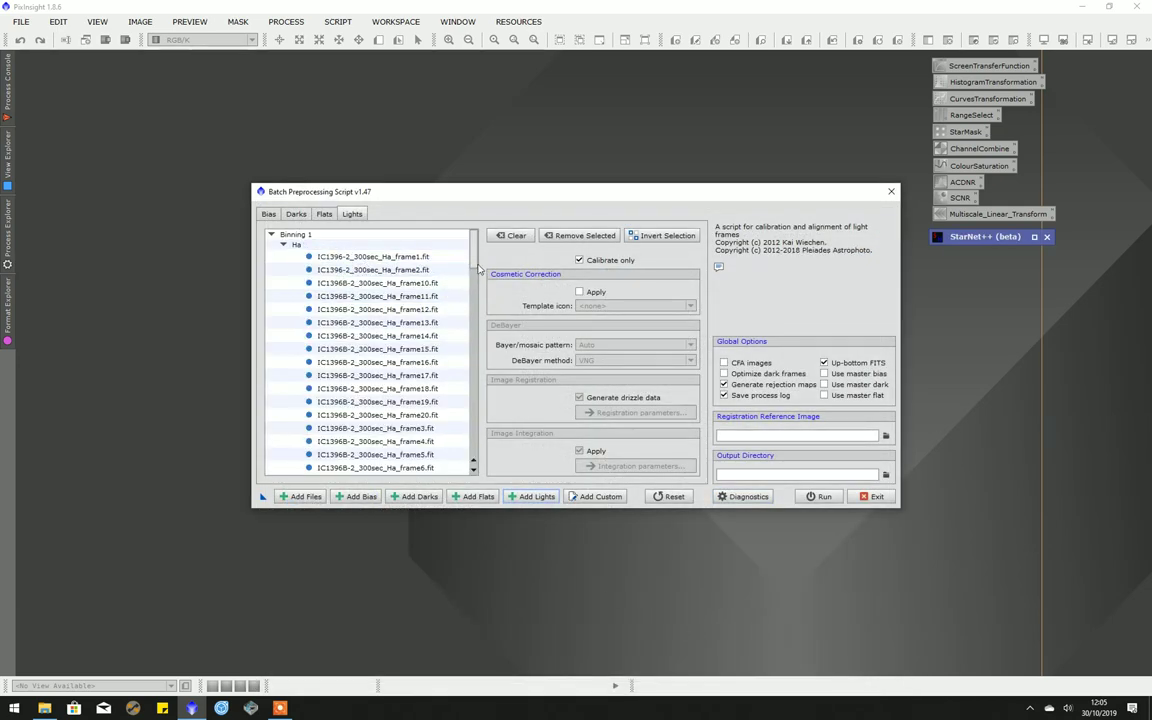
mouse_move(474, 264)
mouse_down()
mouse_move(479, 446)
mouse_move(483, 248)
mouse_up()
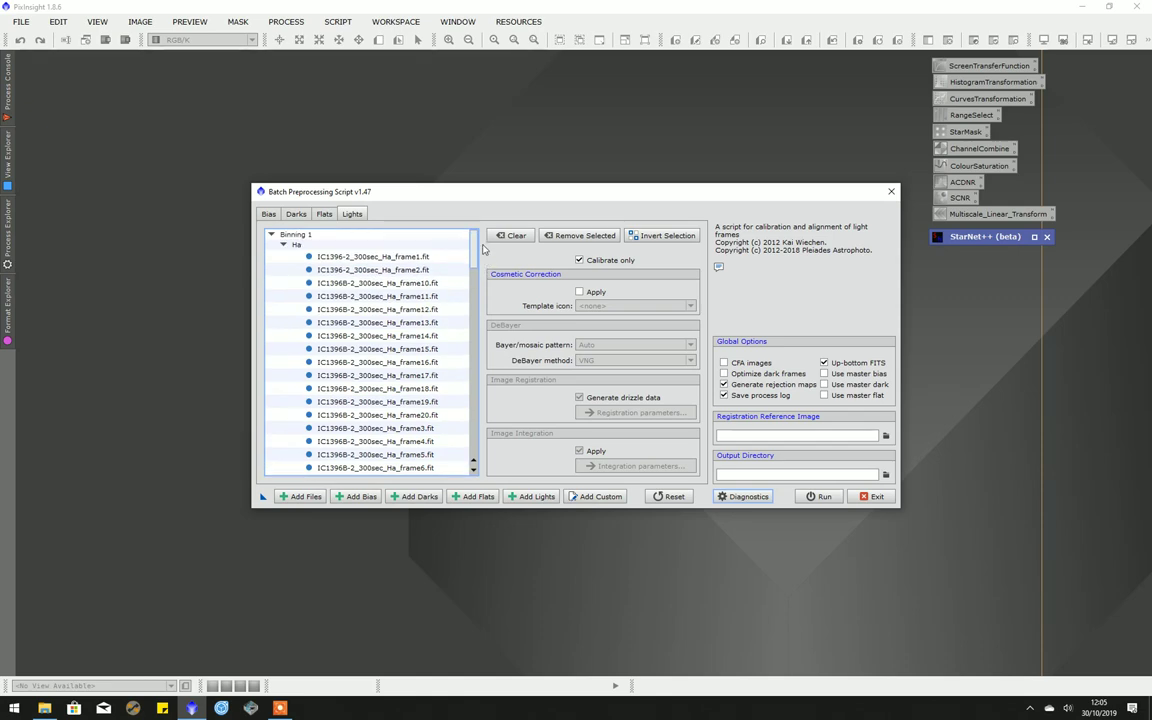
- Add every flat frame from IC1396_Demo\Flats to the batch, grouped by filter
click(473, 499)
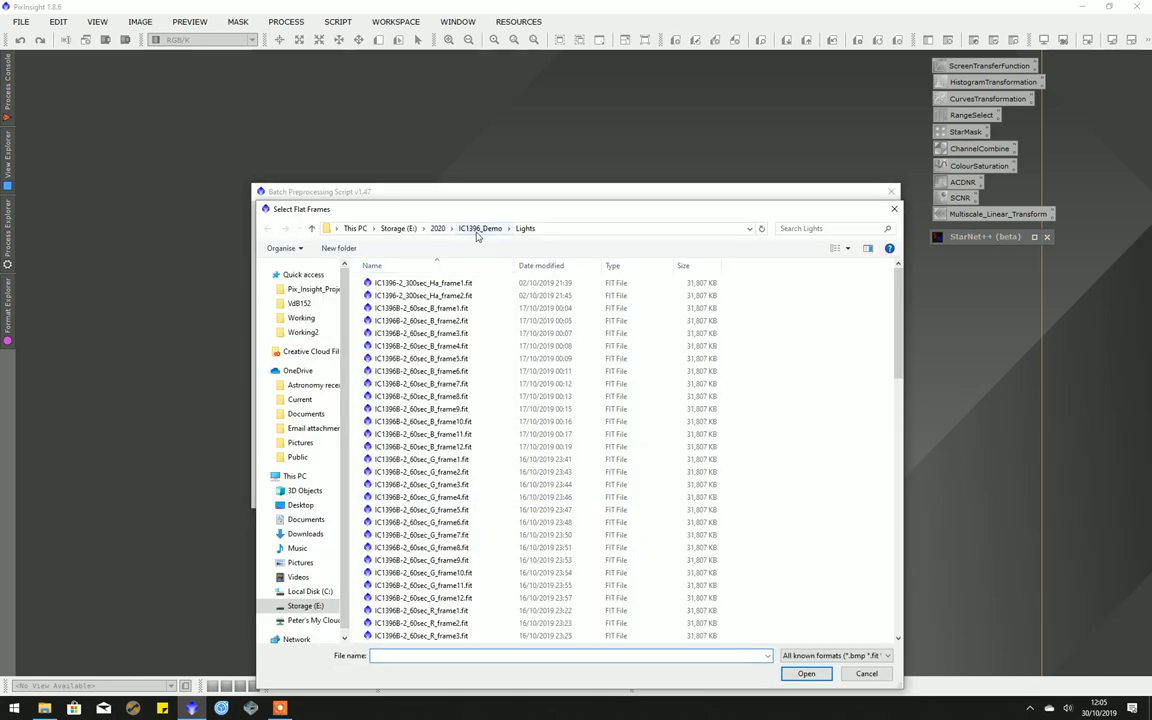
click(480, 228)
double_click(381, 321)
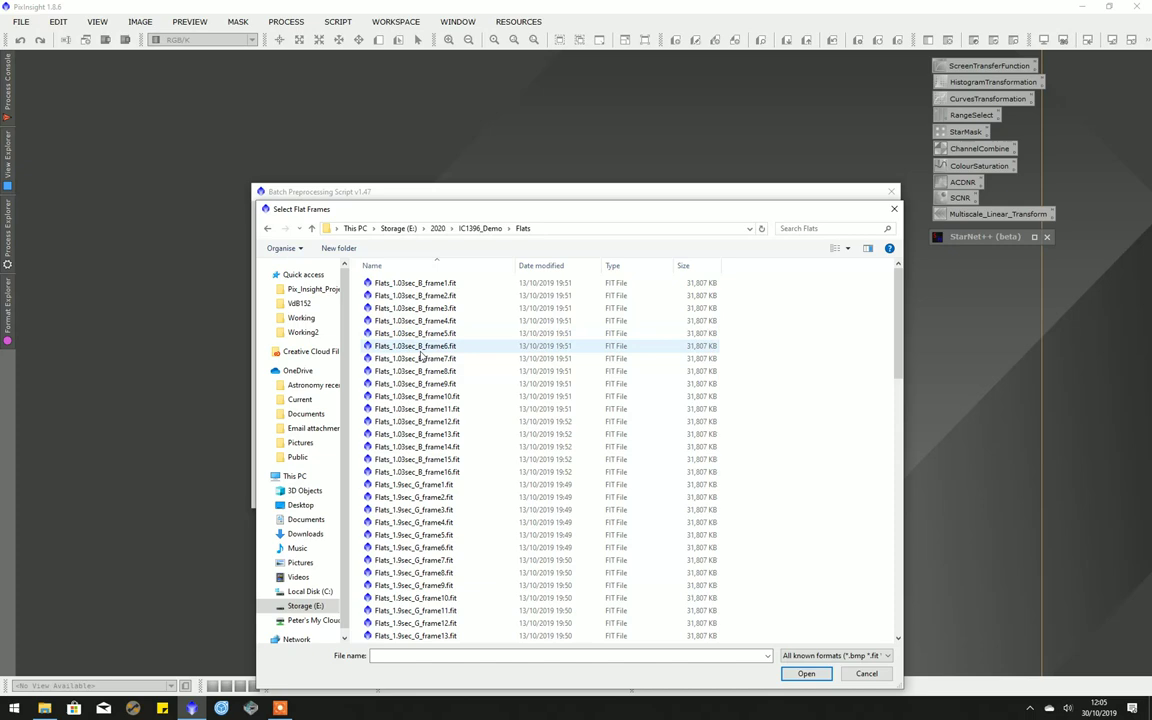
click(414, 321)
key(ctrl+a)
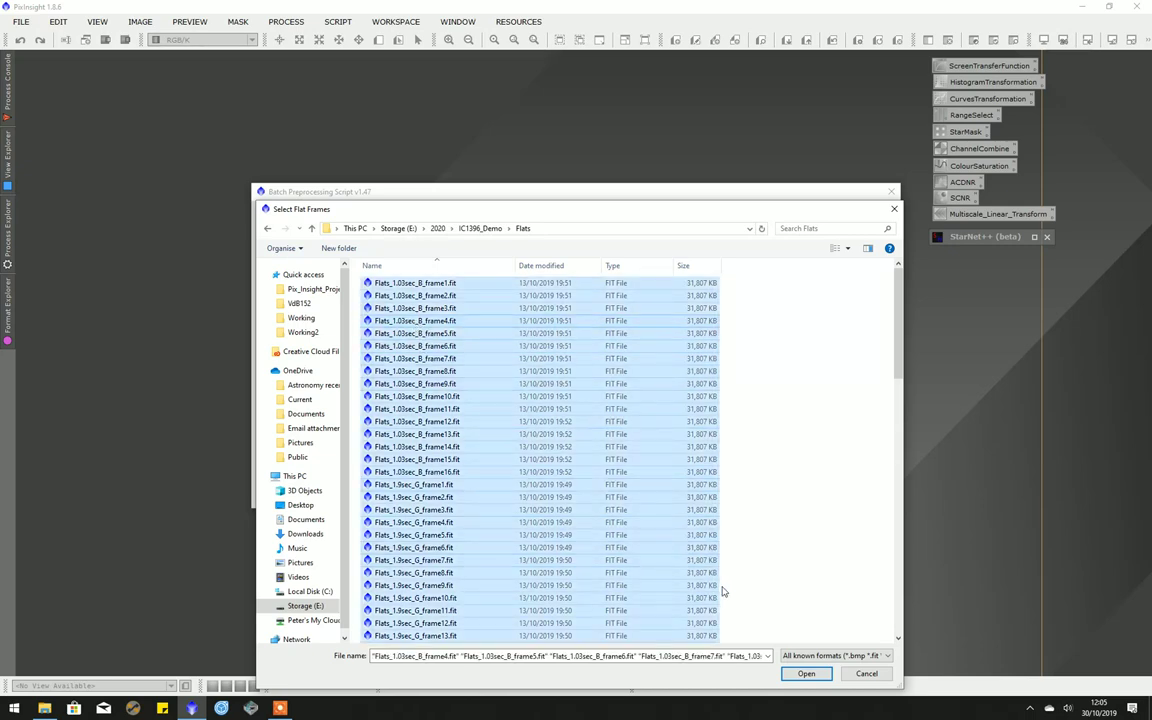
click(806, 674)
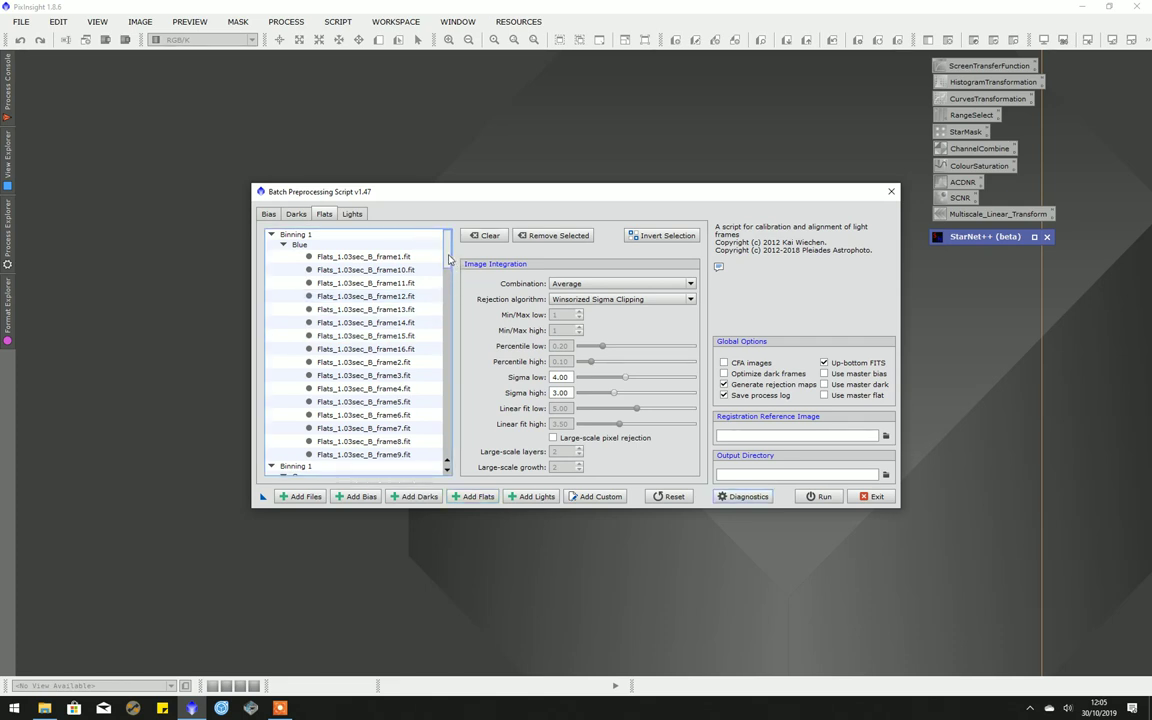
drag(448, 260, 440, 420)
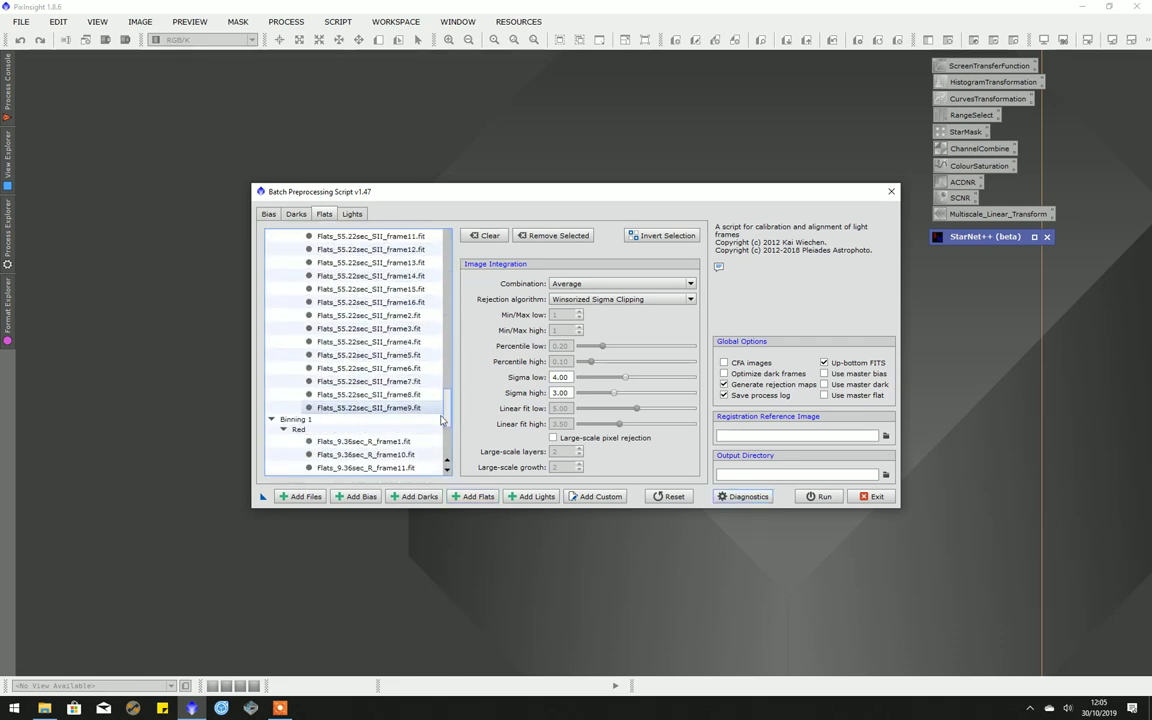
scroll(440, 420, up, 20)
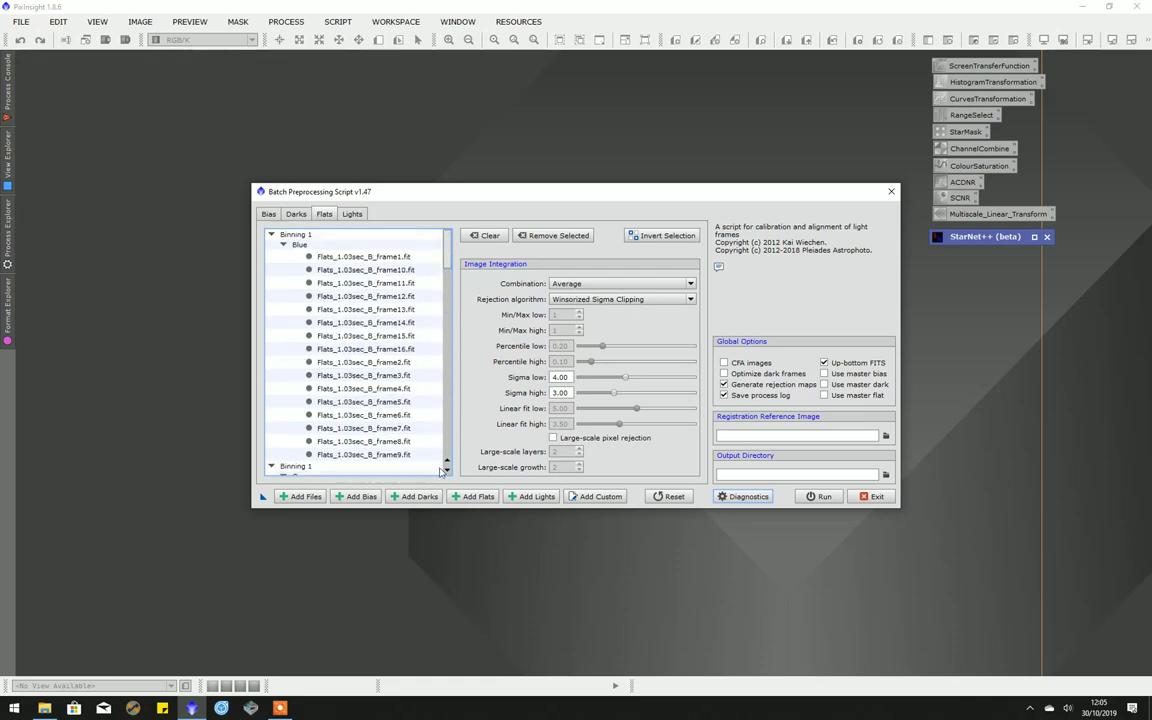
- Add all 60sec and 300sec dark frames from IC1396_Demo\Darks to the batch
click(418, 496)
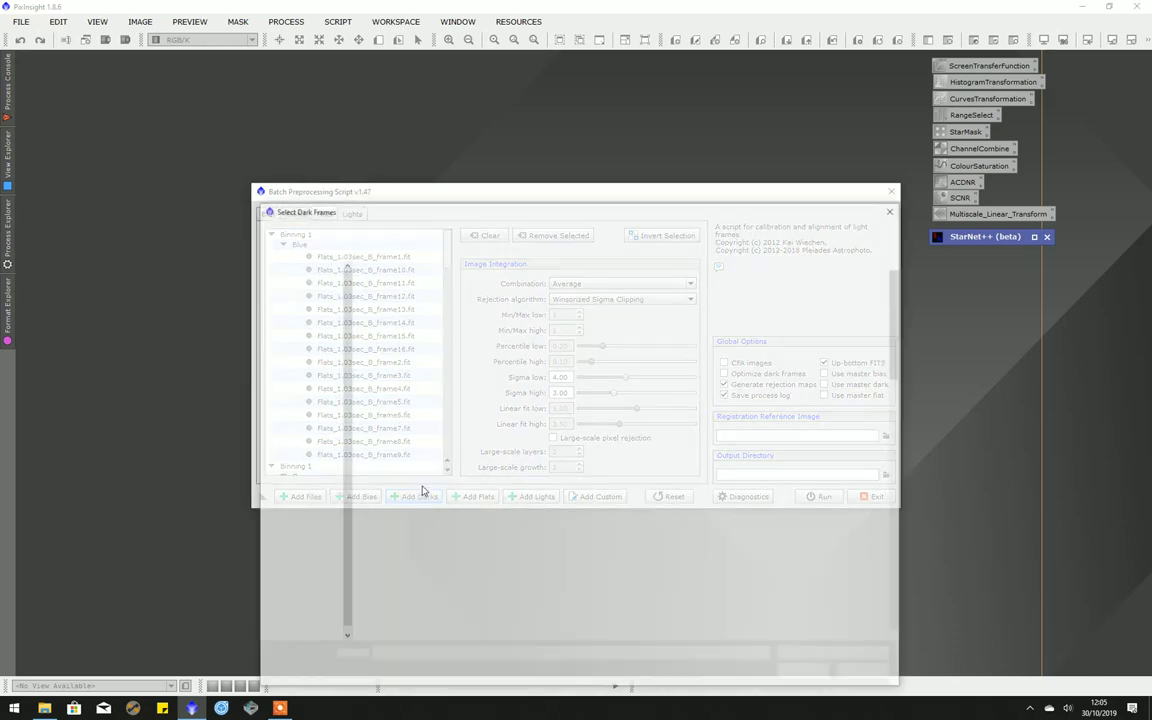
click(470, 227)
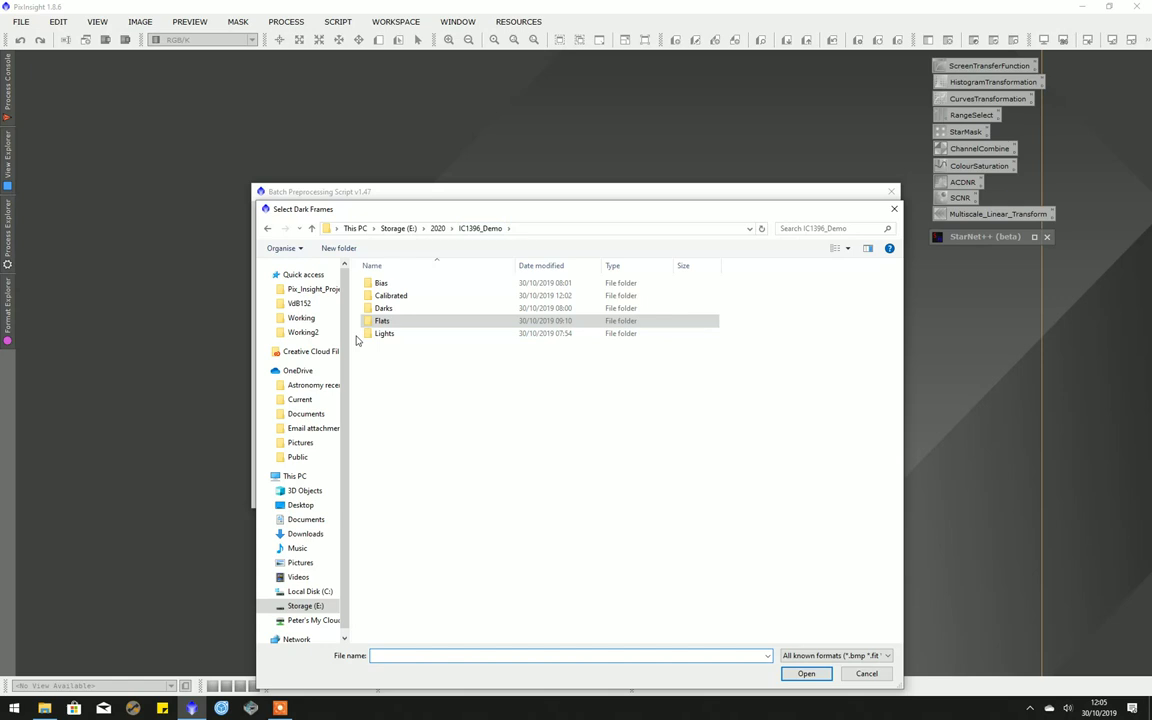
double_click(390, 308)
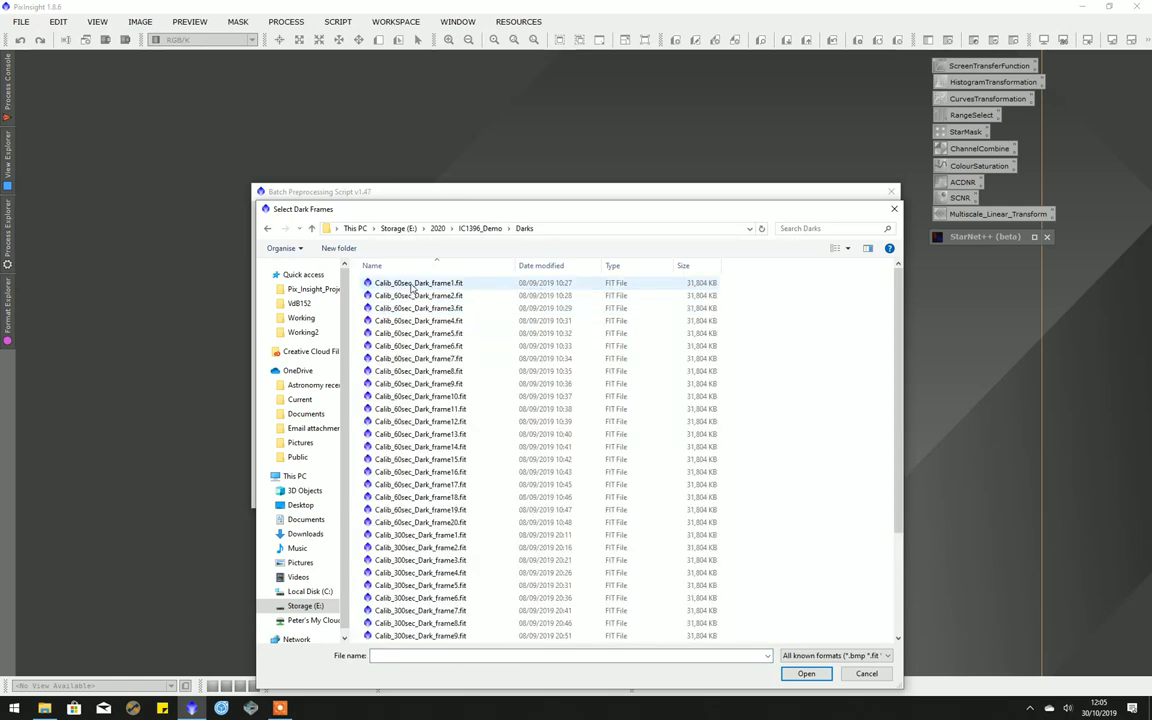
click(410, 284)
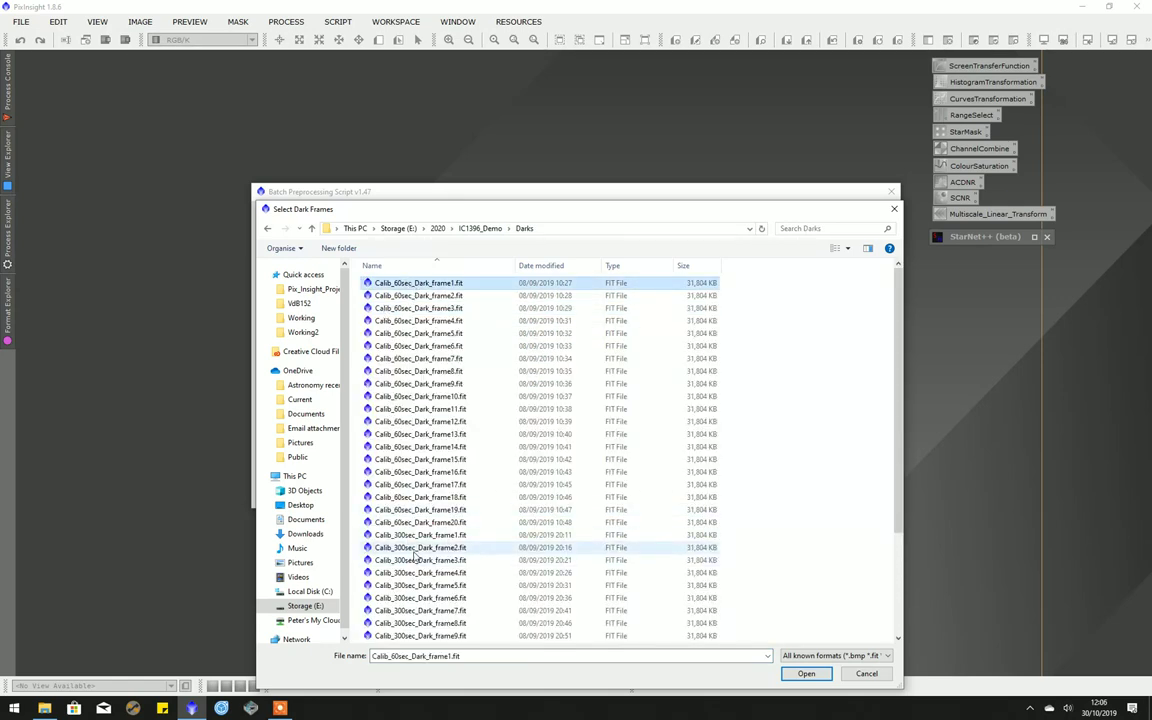
key(ctrl+a)
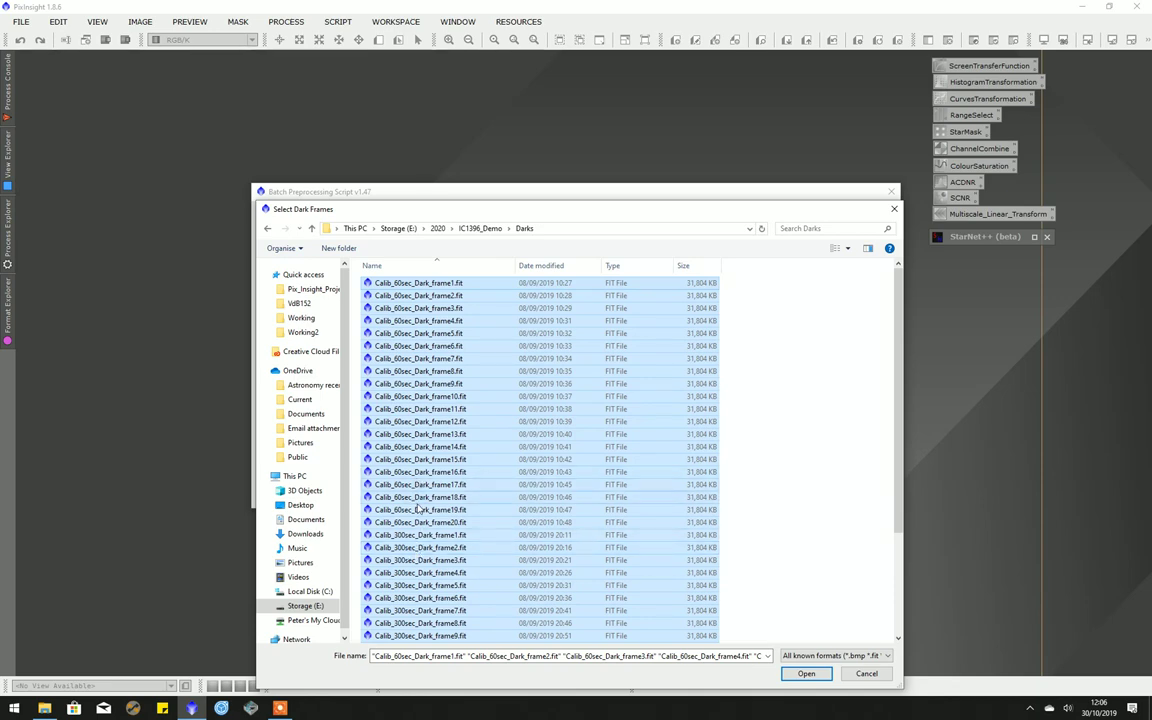
scroll(418, 515, down, 4)
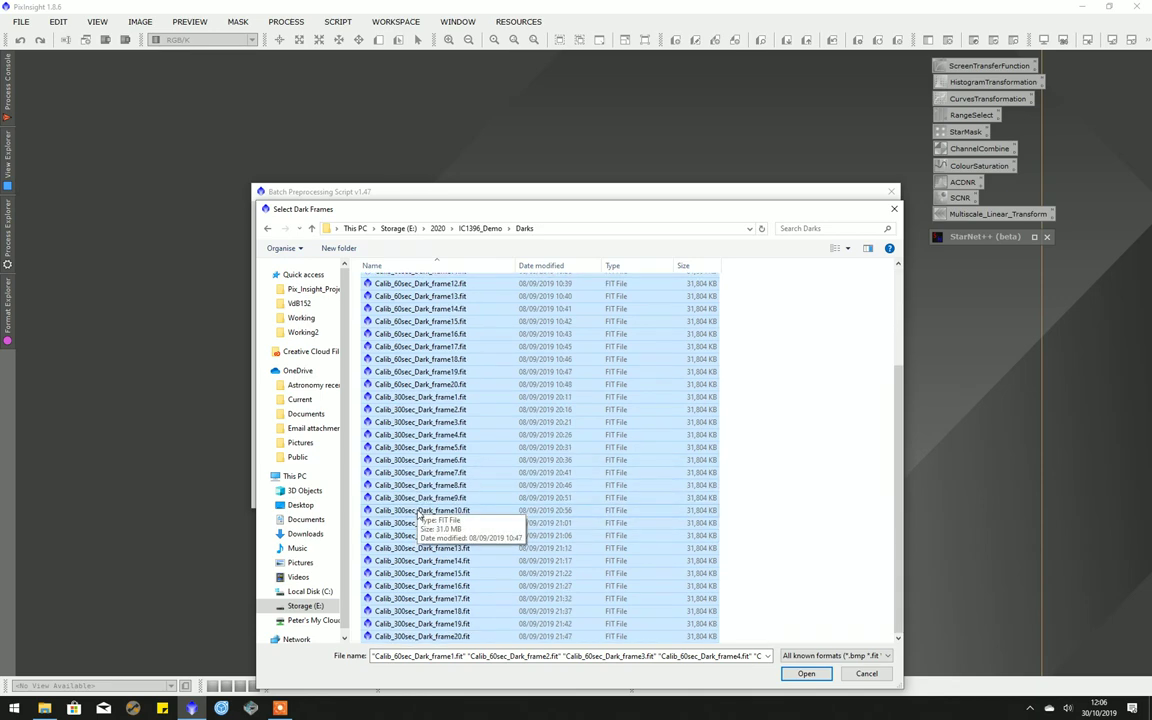
click(805, 674)
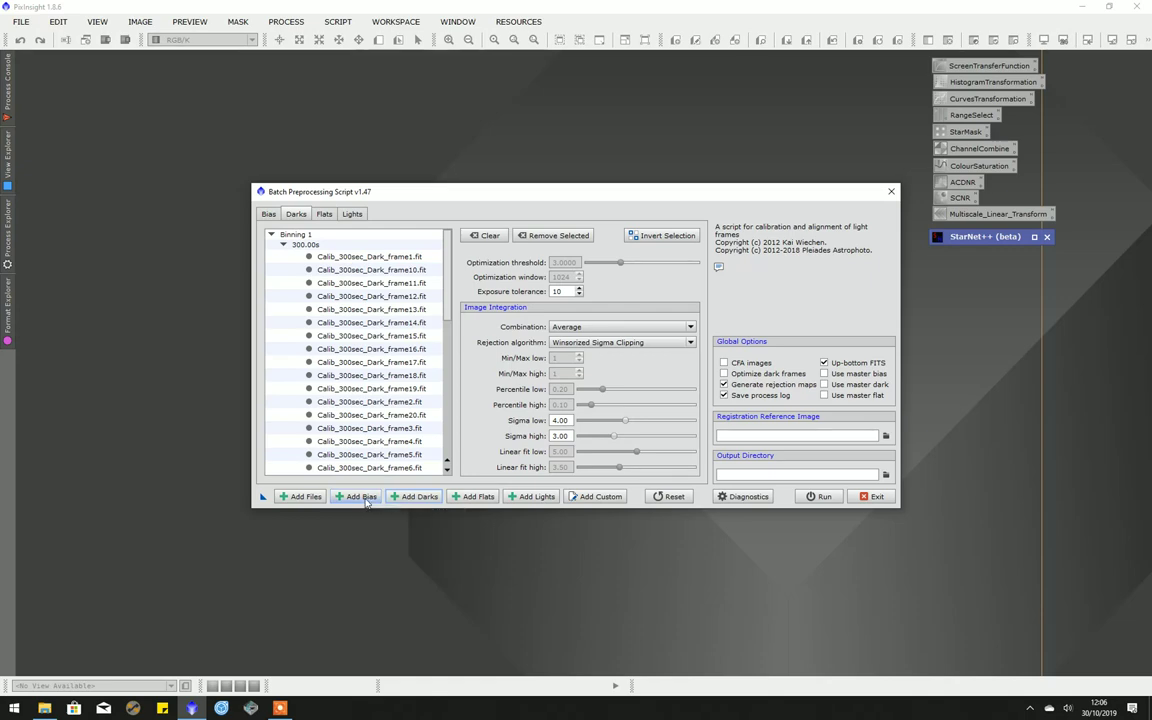
- Add bias frames 1 to 20 from IC1396_Demo\Bias to the batch
click(362, 497)
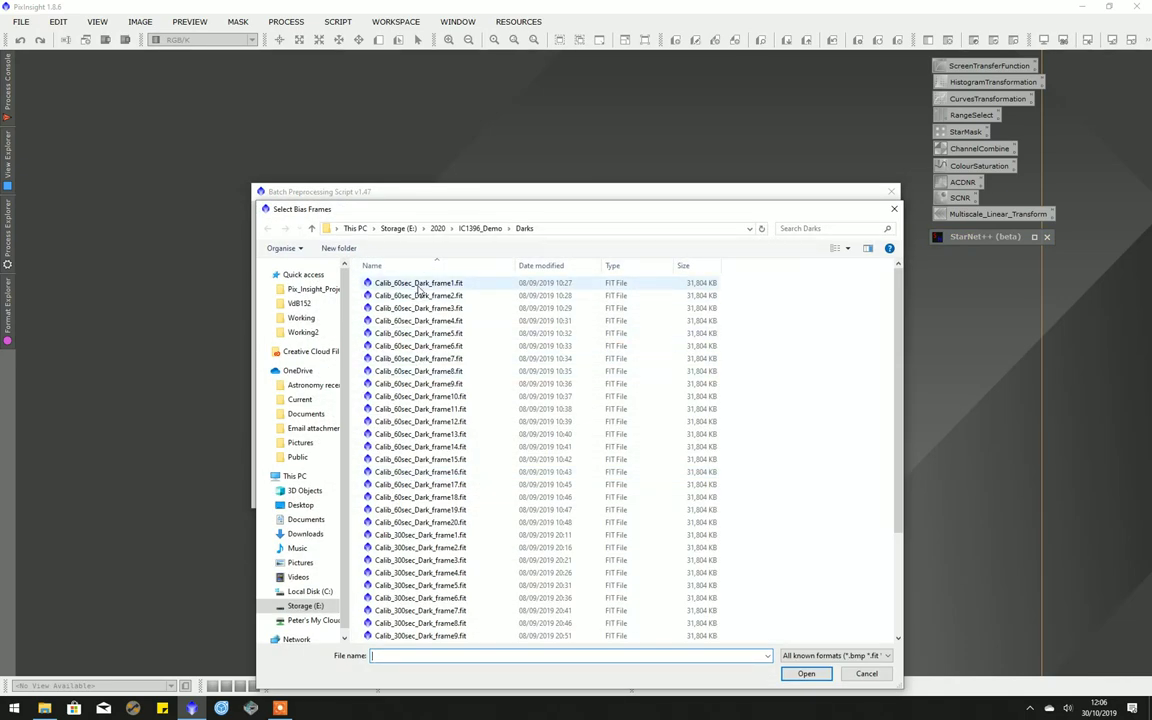
click(478, 228)
click(388, 284)
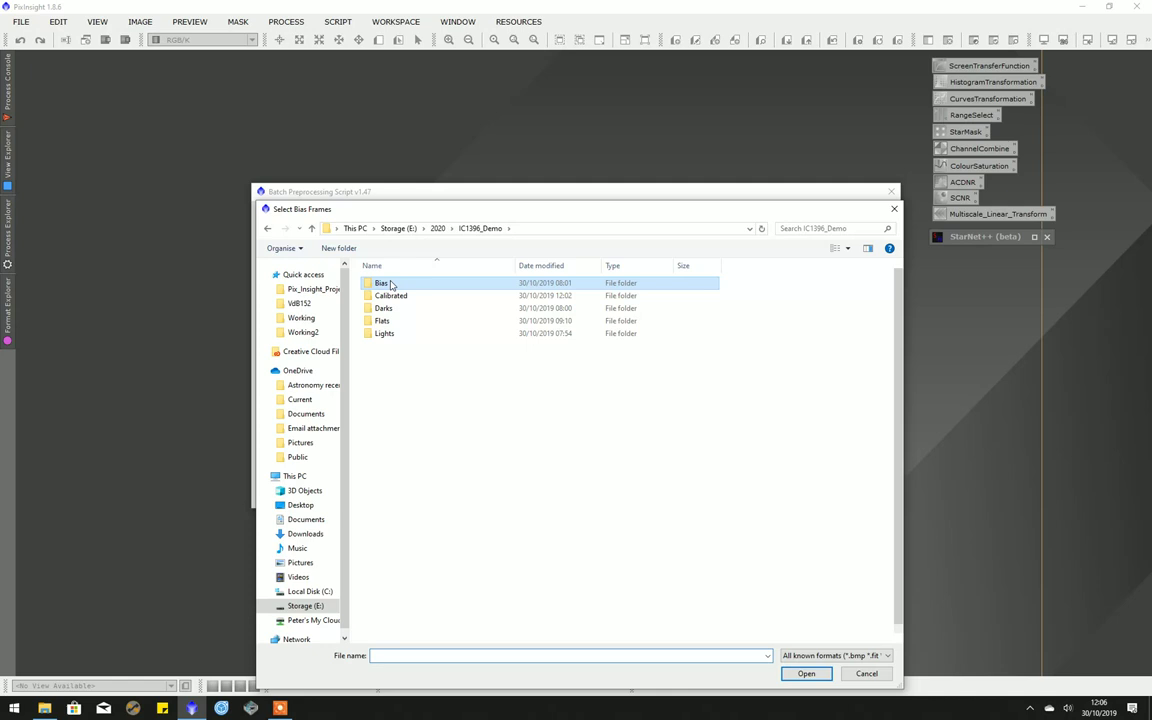
double_click(390, 284)
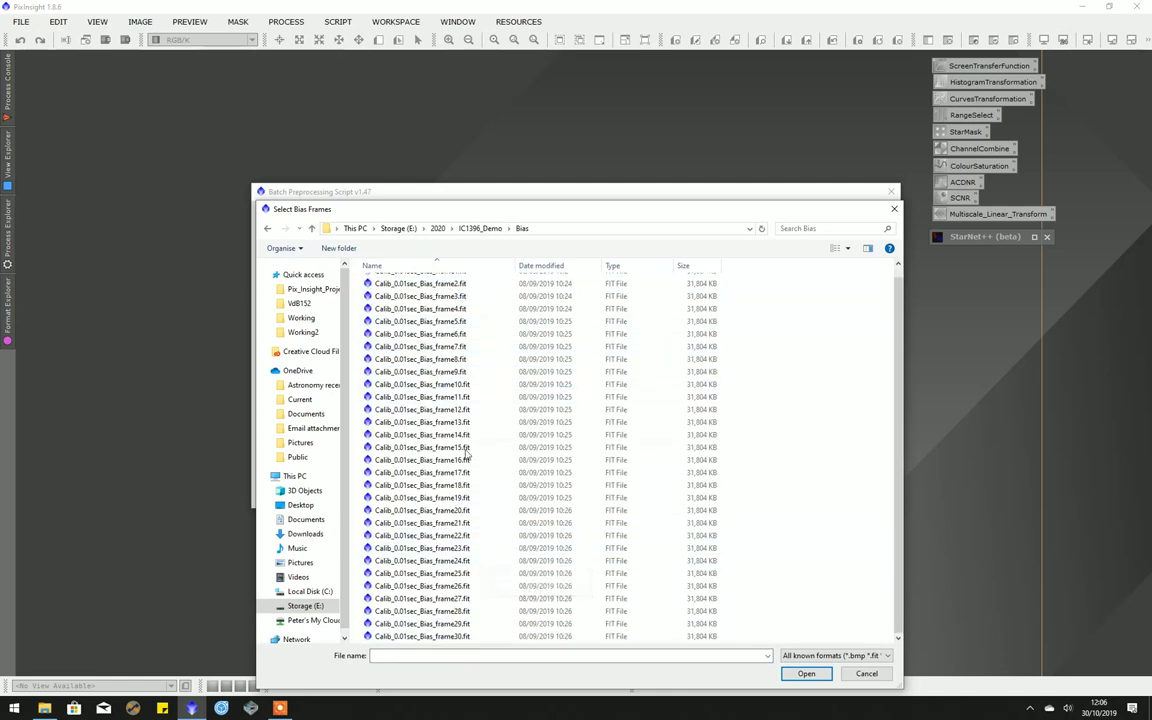
click(420, 272)
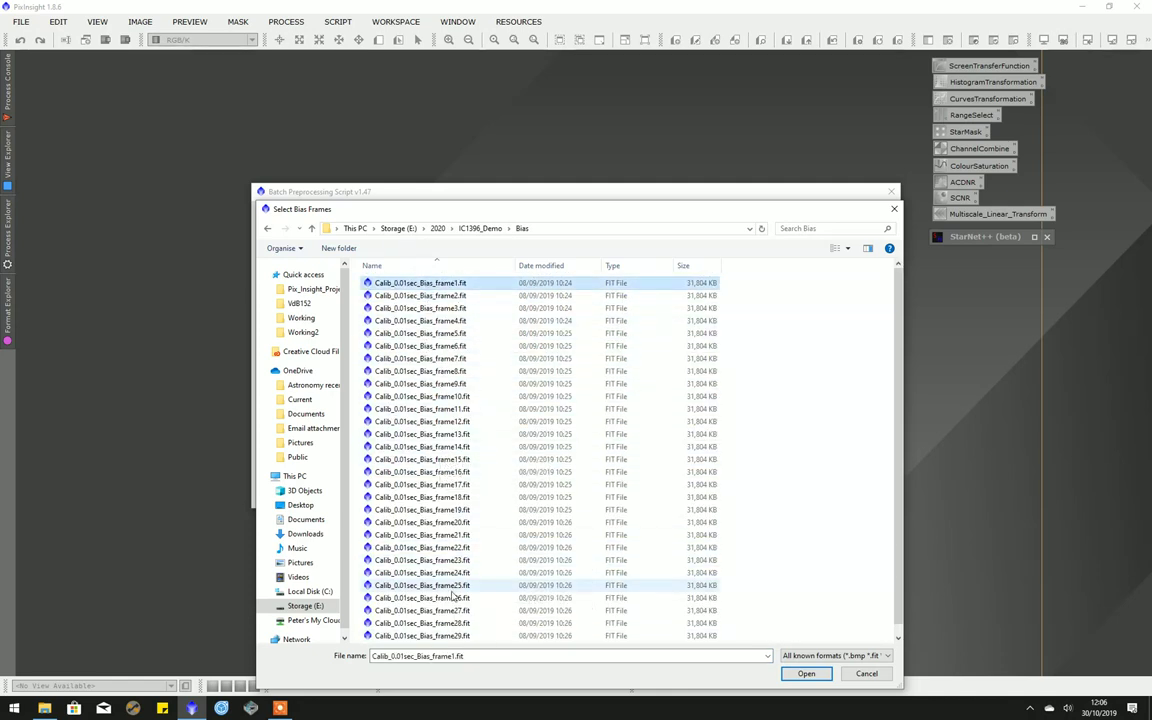
shift+click(445, 522)
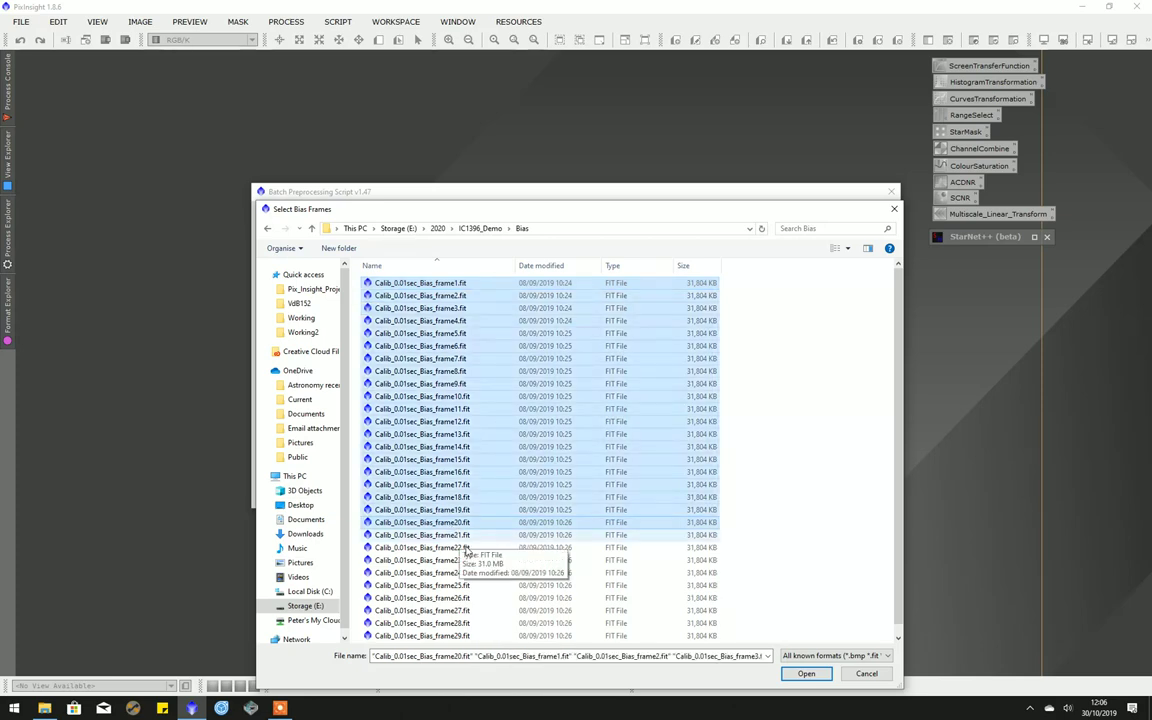
click(806, 673)
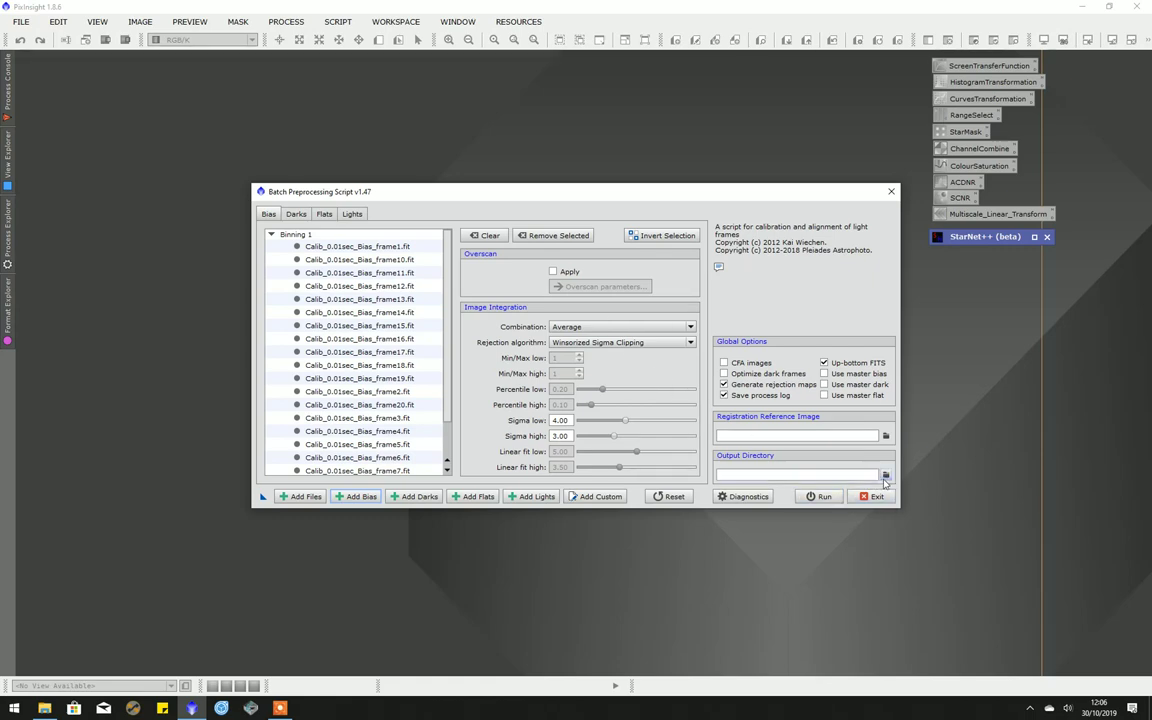
- Set the output directory to E:/2020/IC1396_Demo/Calibrated and run Diagnostics
click(885, 476)
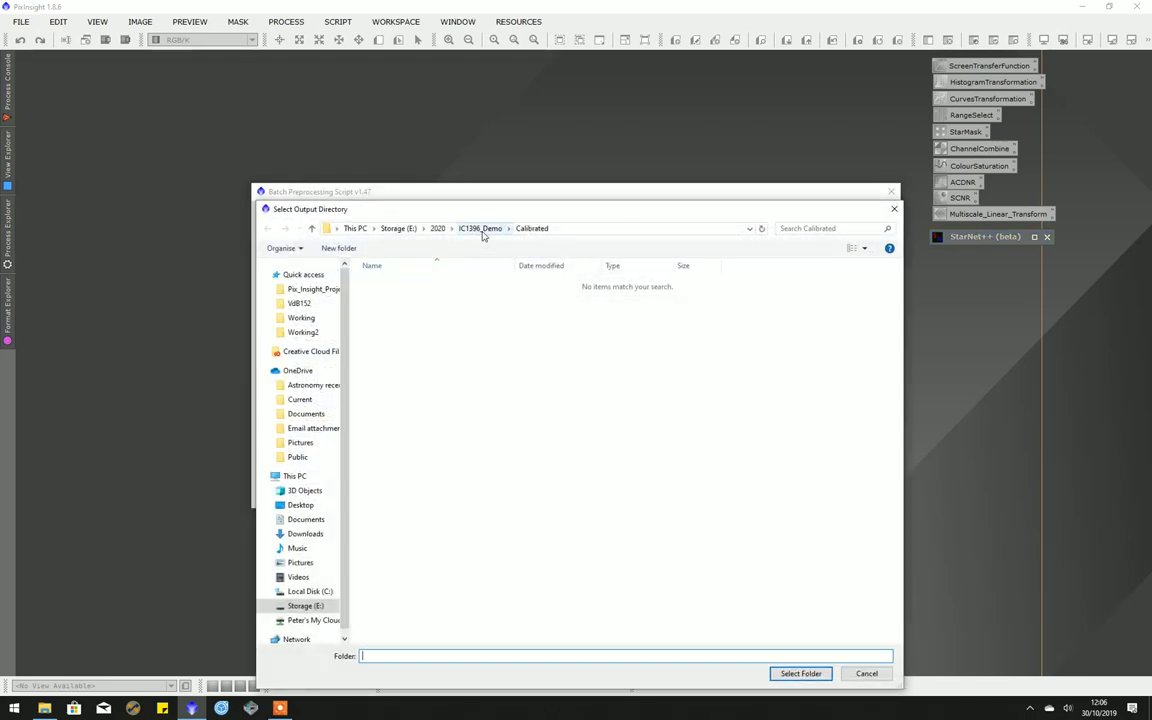
click(480, 228)
click(390, 296)
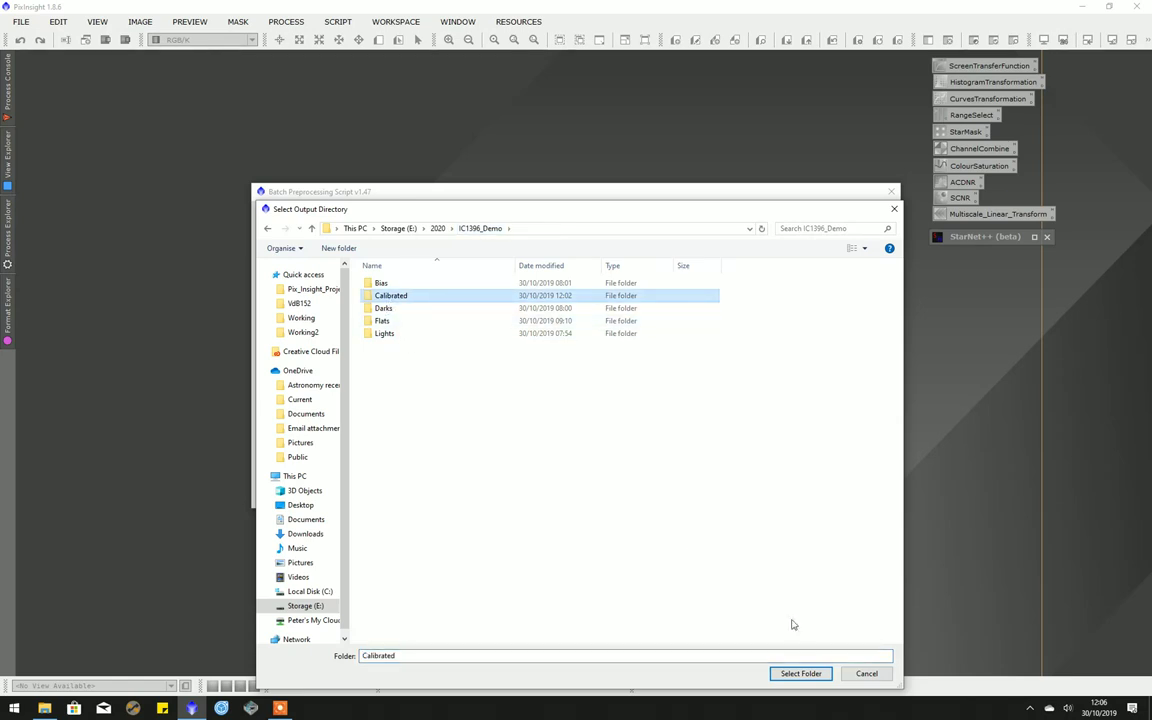
click(800, 673)
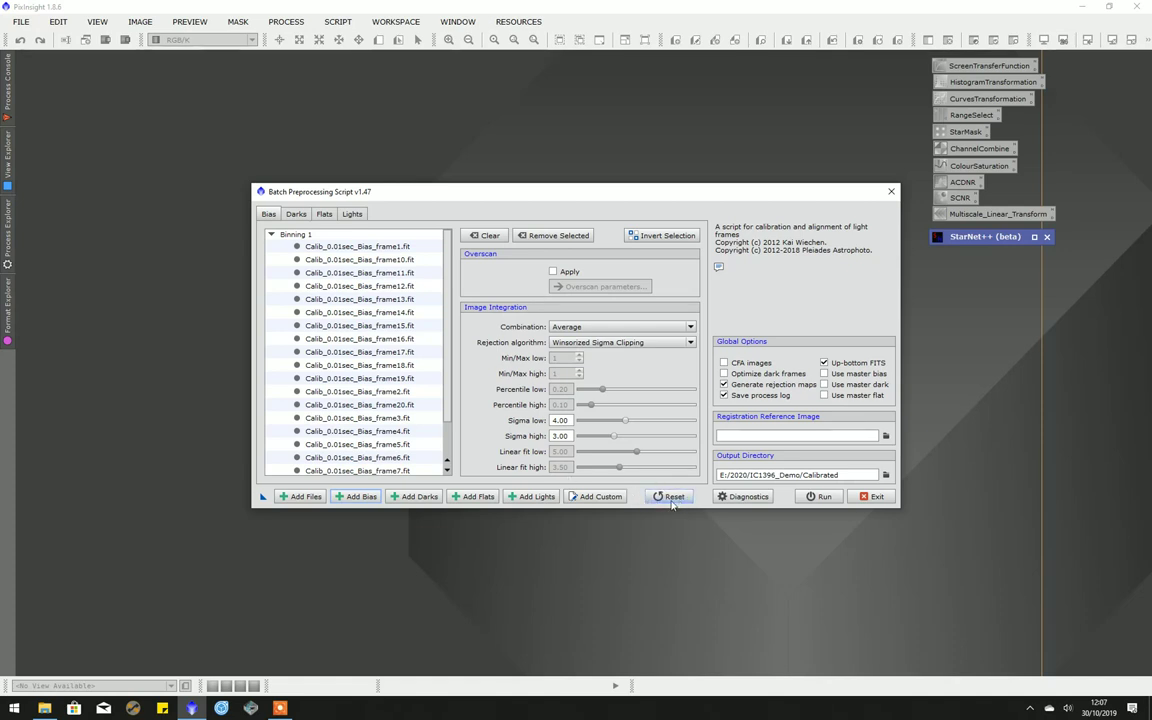
click(745, 498)
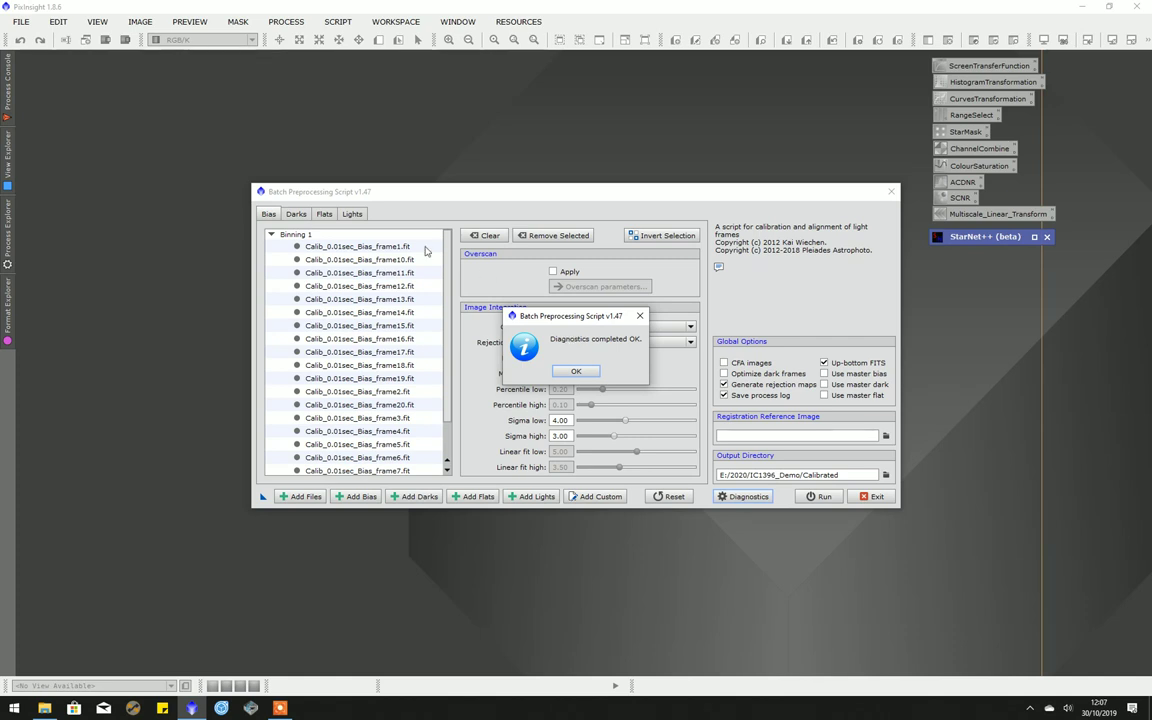
- Dismiss the diagnostics message and run the batch to create bias-BINNING_1.xisf
click(578, 372)
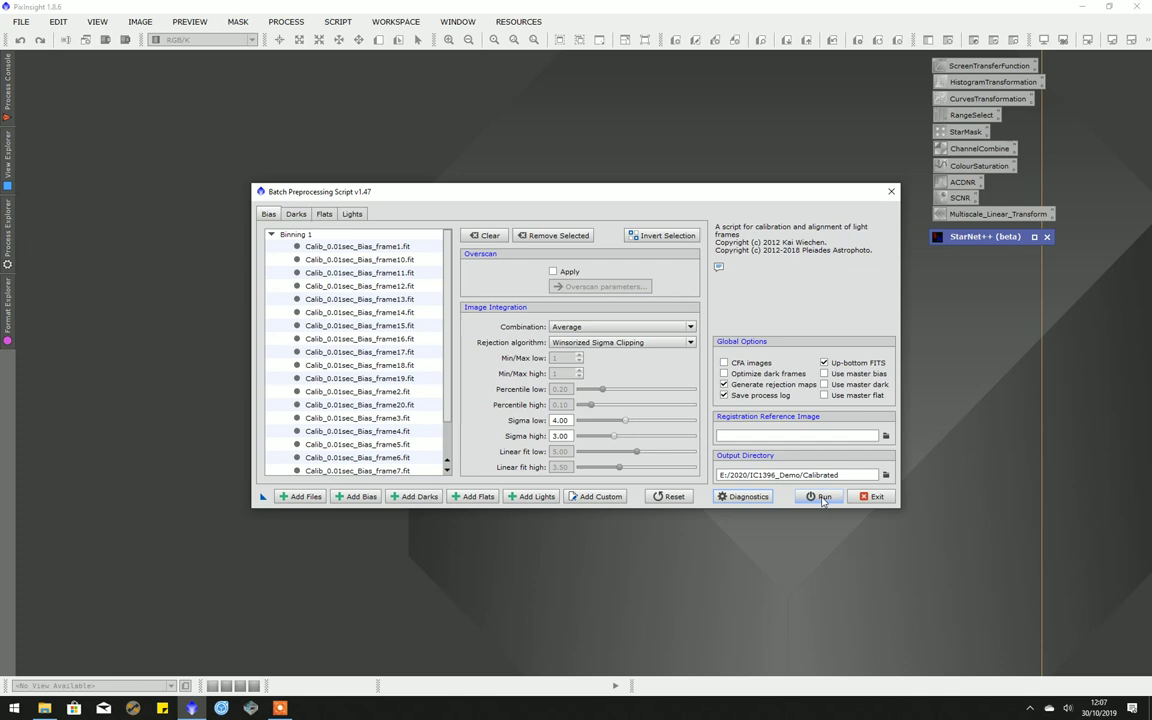
drag(688, 202, 664, 212)
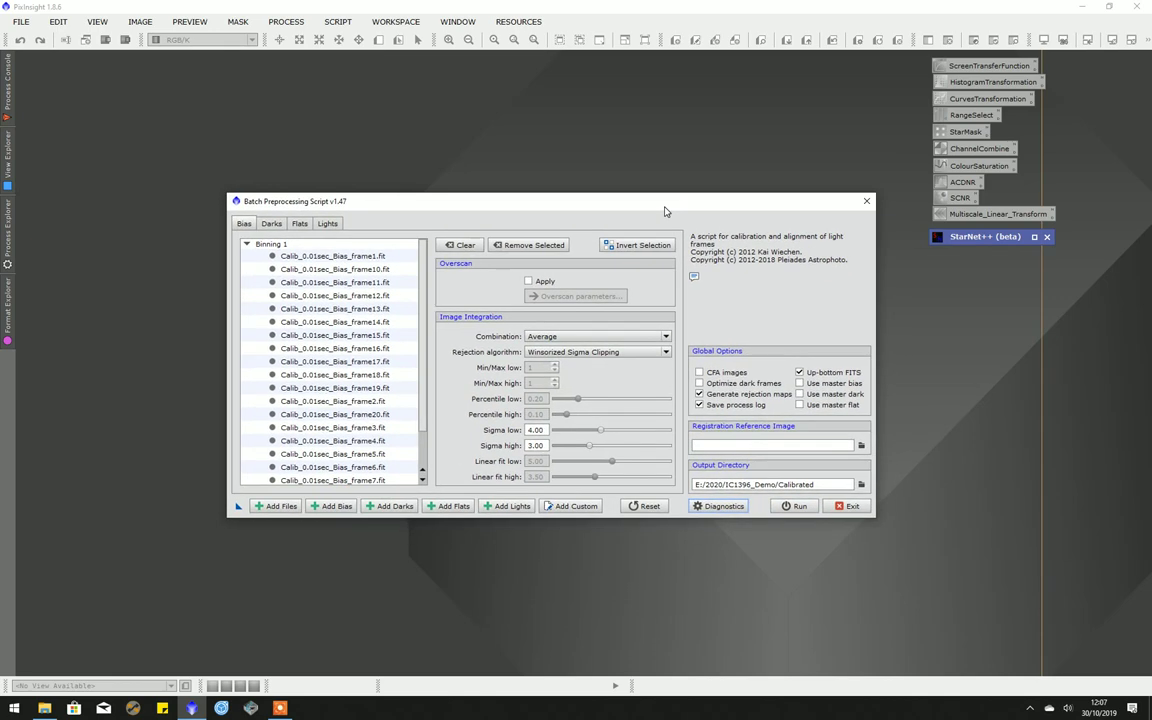
click(800, 507)
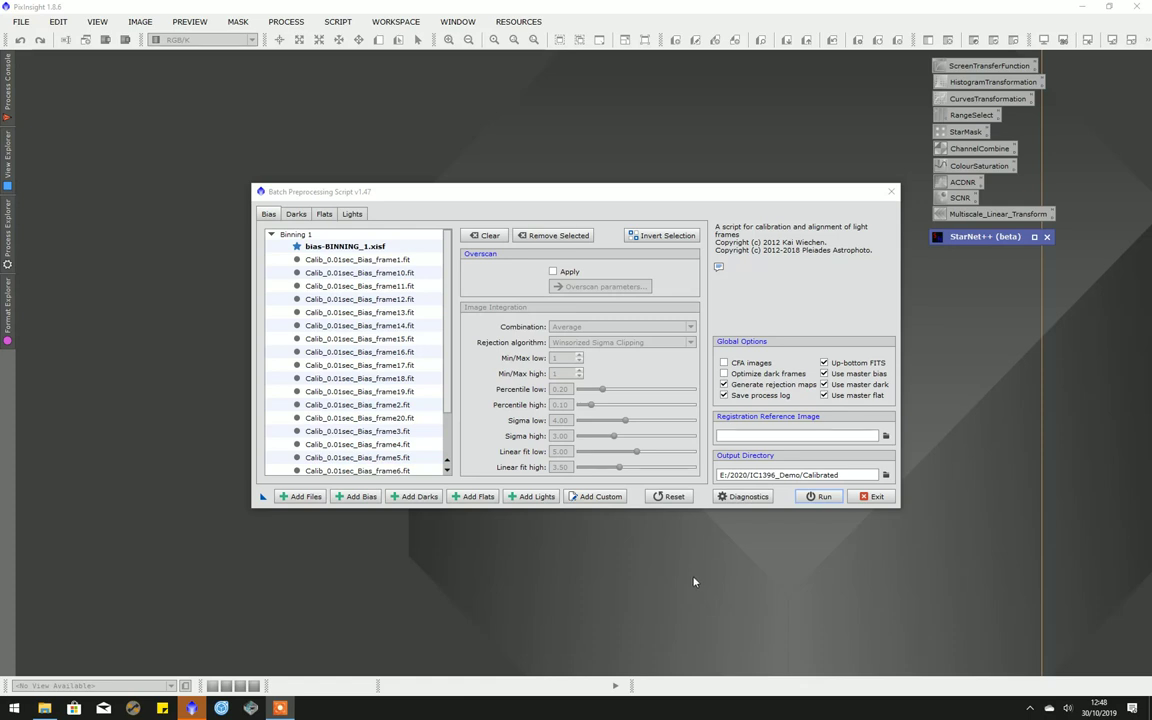
click(44, 709)
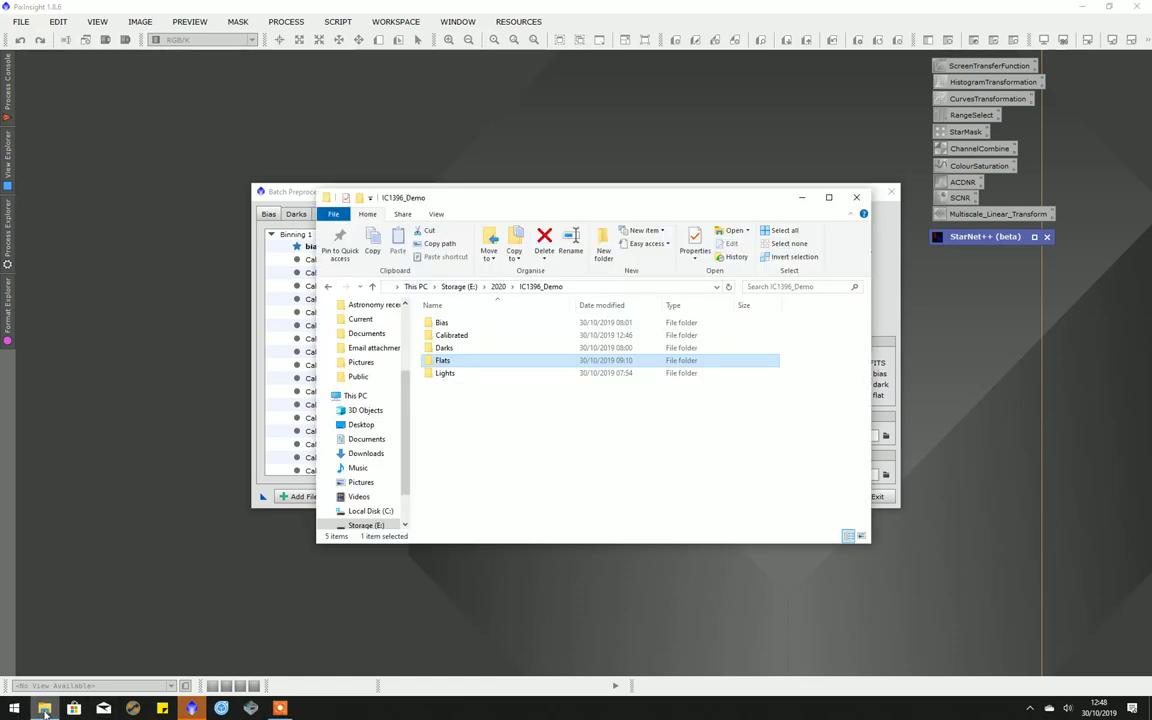
double_click(451, 335)
double_click(453, 323)
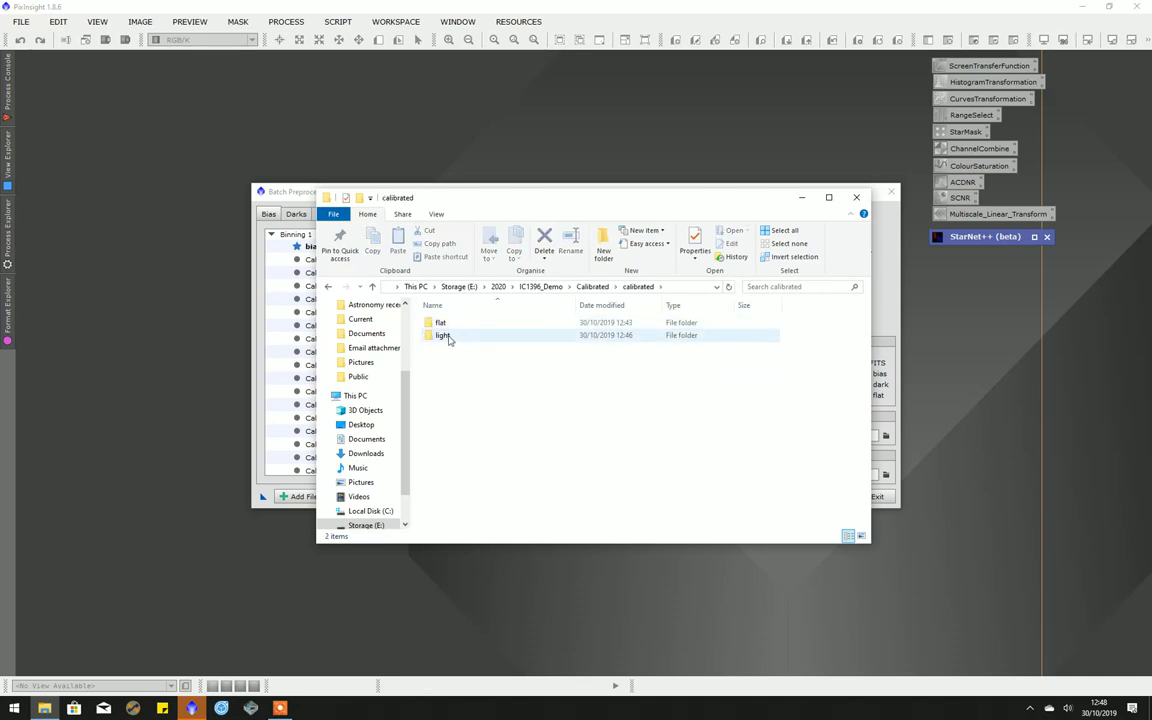
double_click(449, 335)
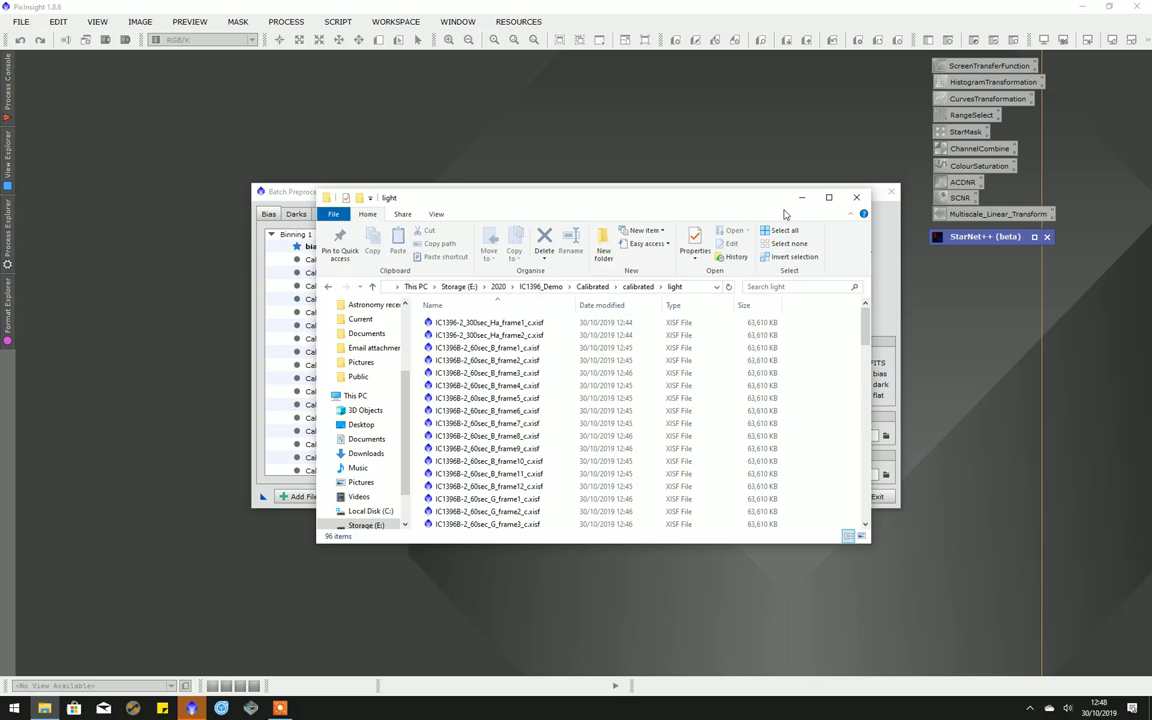
- Exit the Batch Preprocessing script and confirm leaving it
click(856, 197)
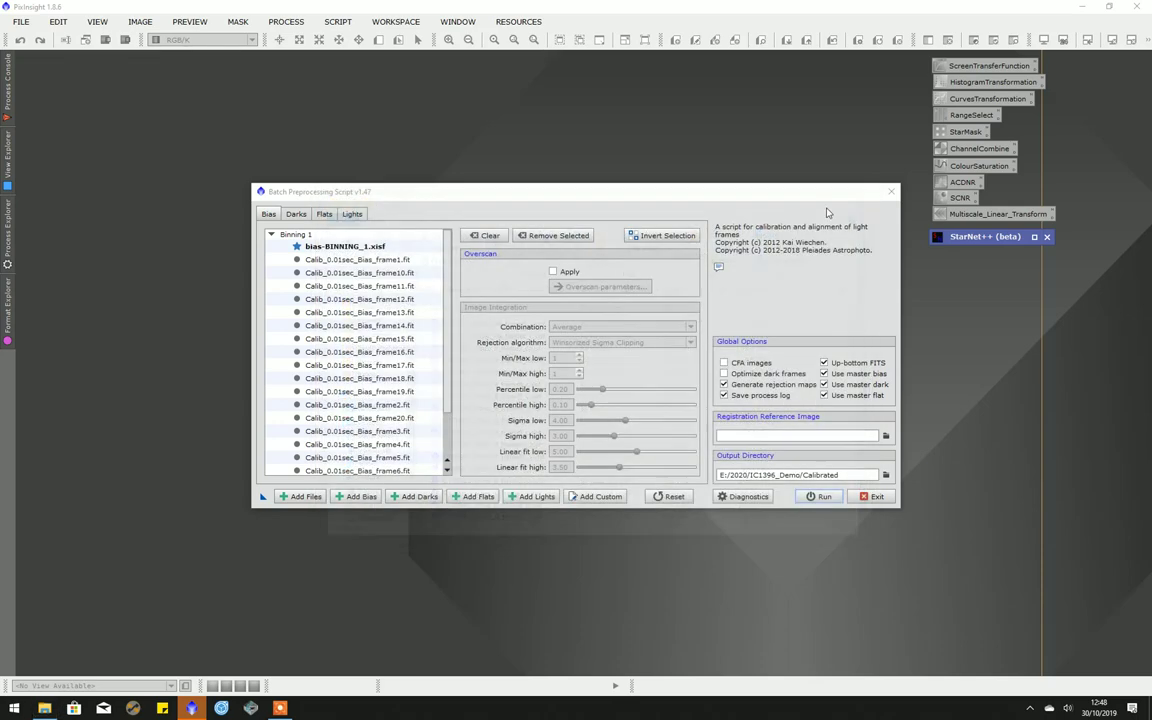
click(872, 497)
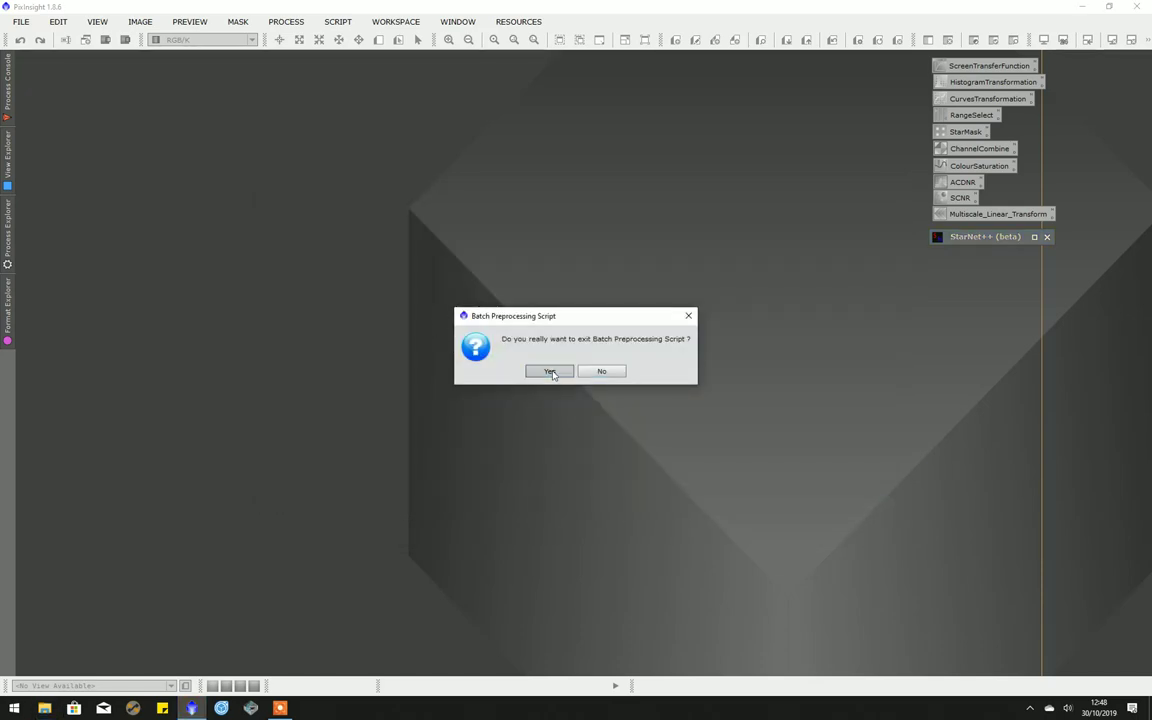
click(550, 372)
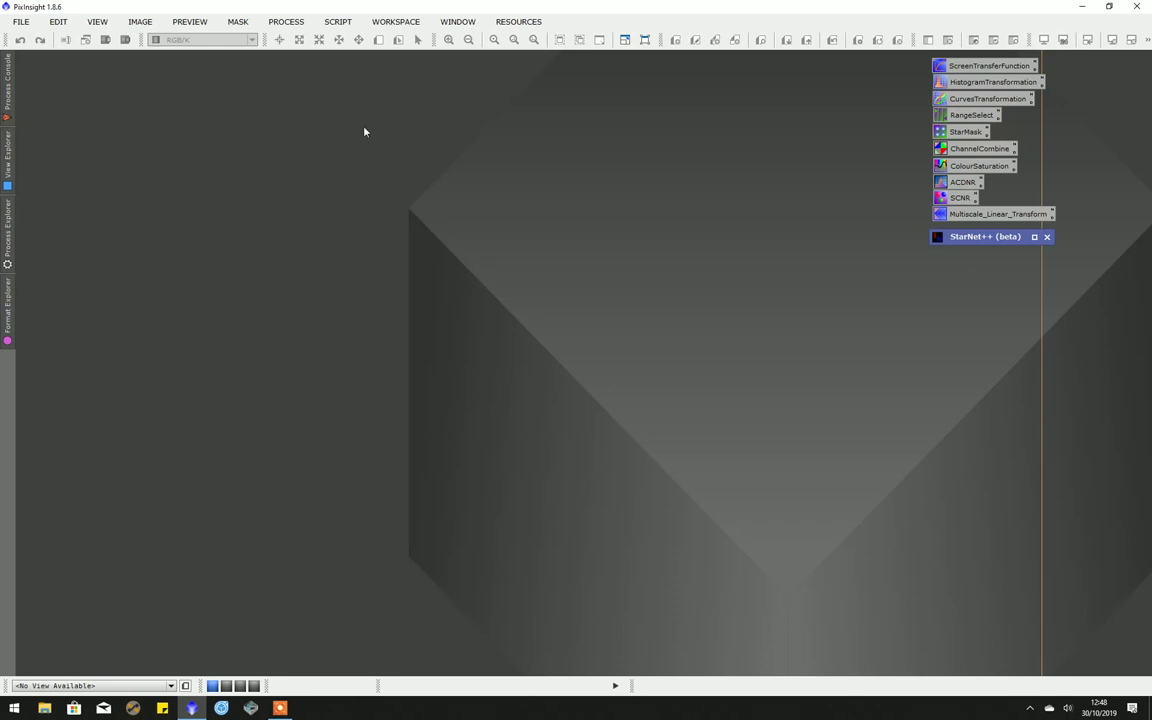
- Open PROCESS > ImageRegistration > StarAlignment
click(289, 22)
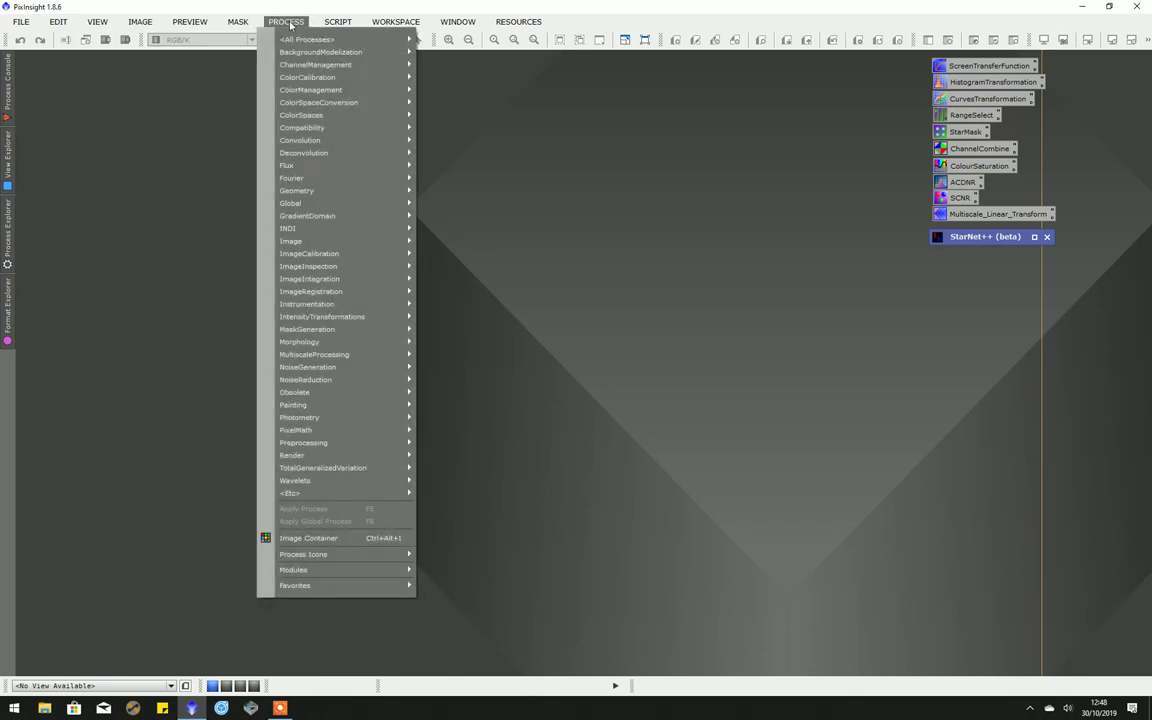
mouse_move(314, 346)
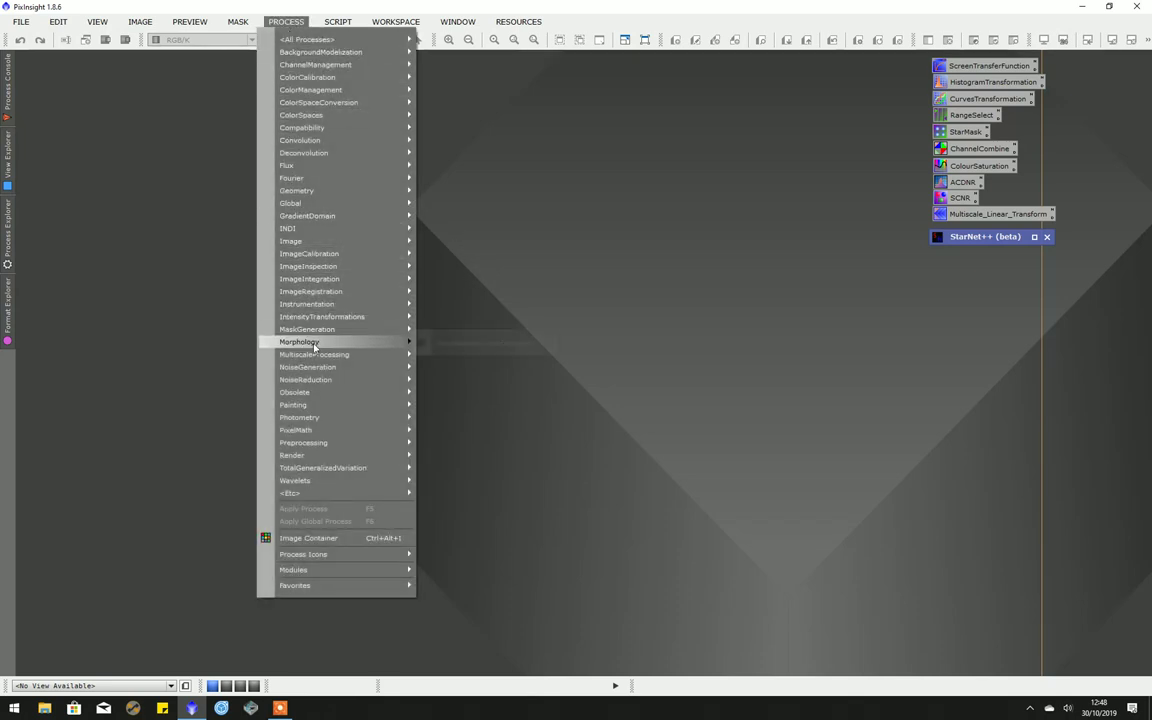
mouse_move(323, 317)
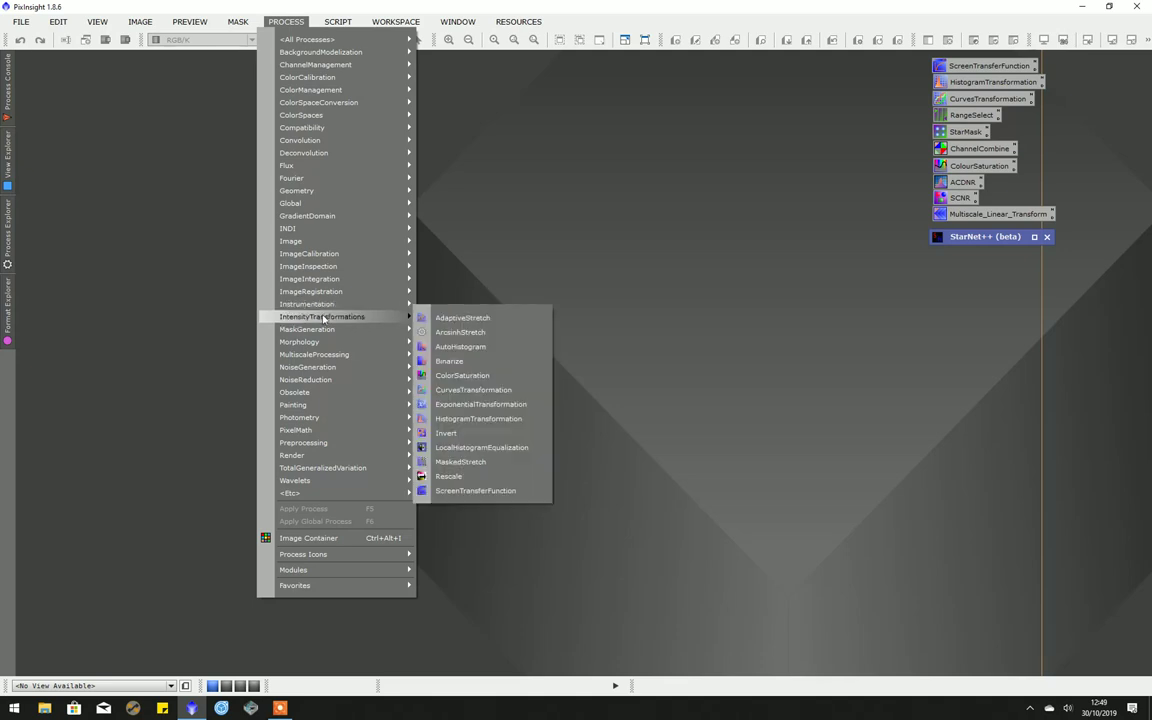
mouse_move(332, 292)
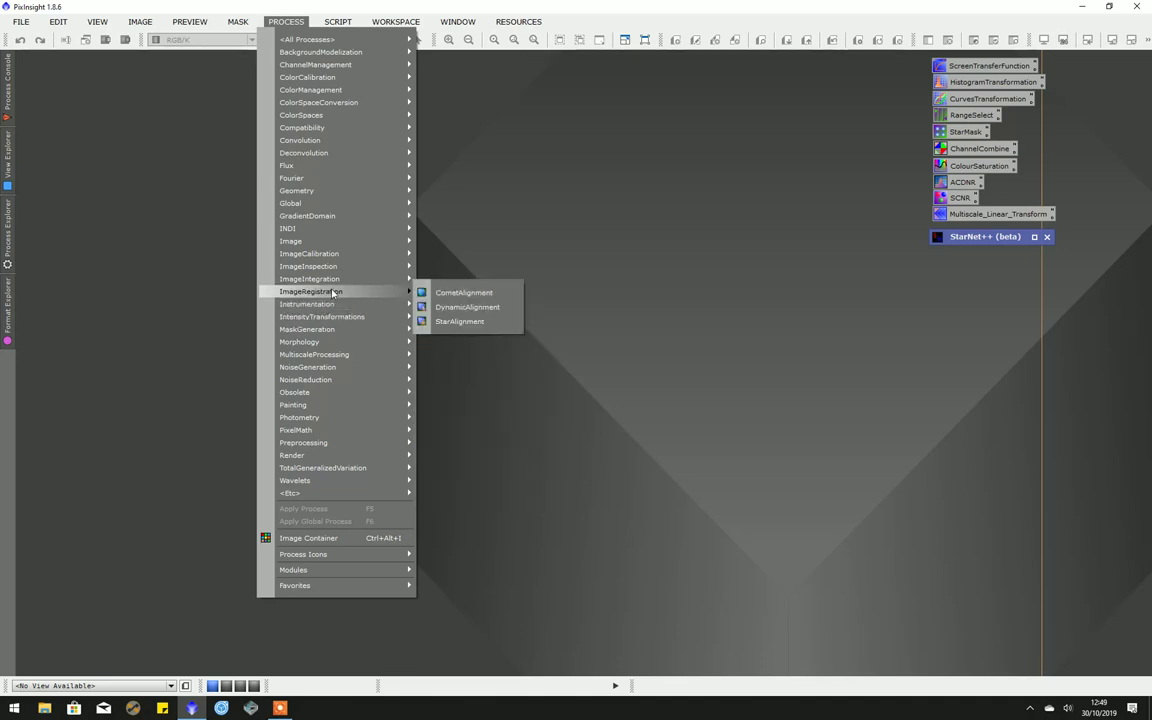
click(466, 322)
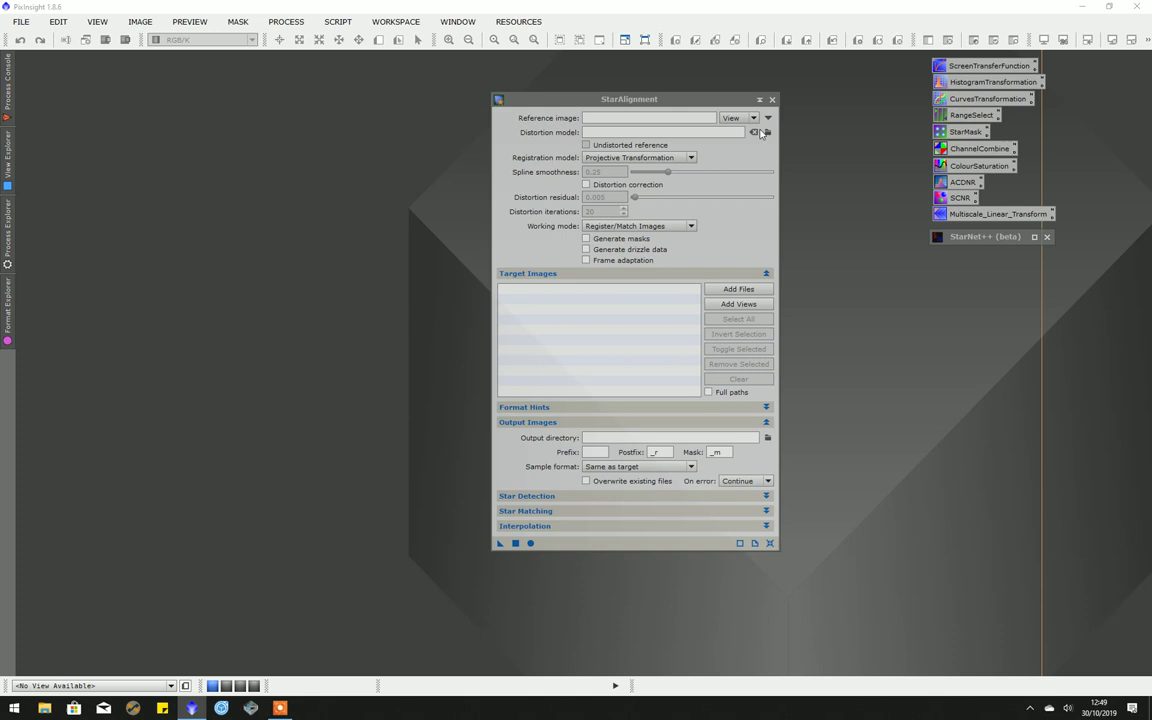
- Set the reference image to Calibrated\calibrated\light\IC1396B-2_300sec_Ha_frame8_c.xisf
click(746, 119)
click(741, 129)
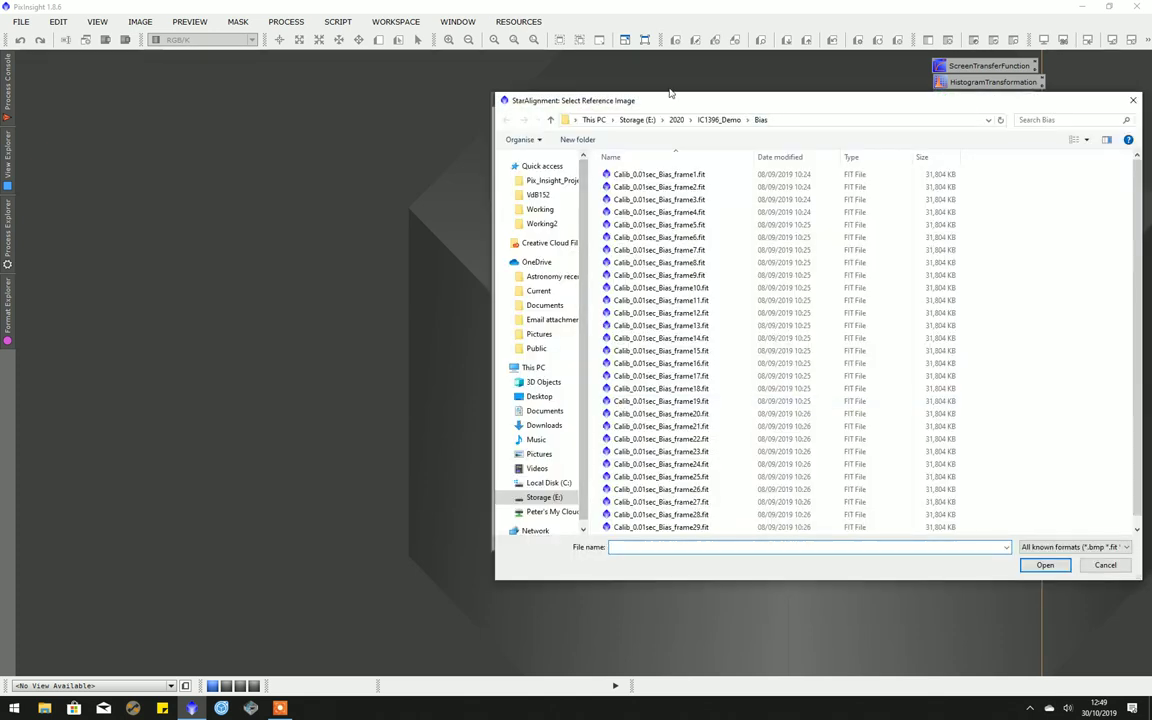
click(719, 120)
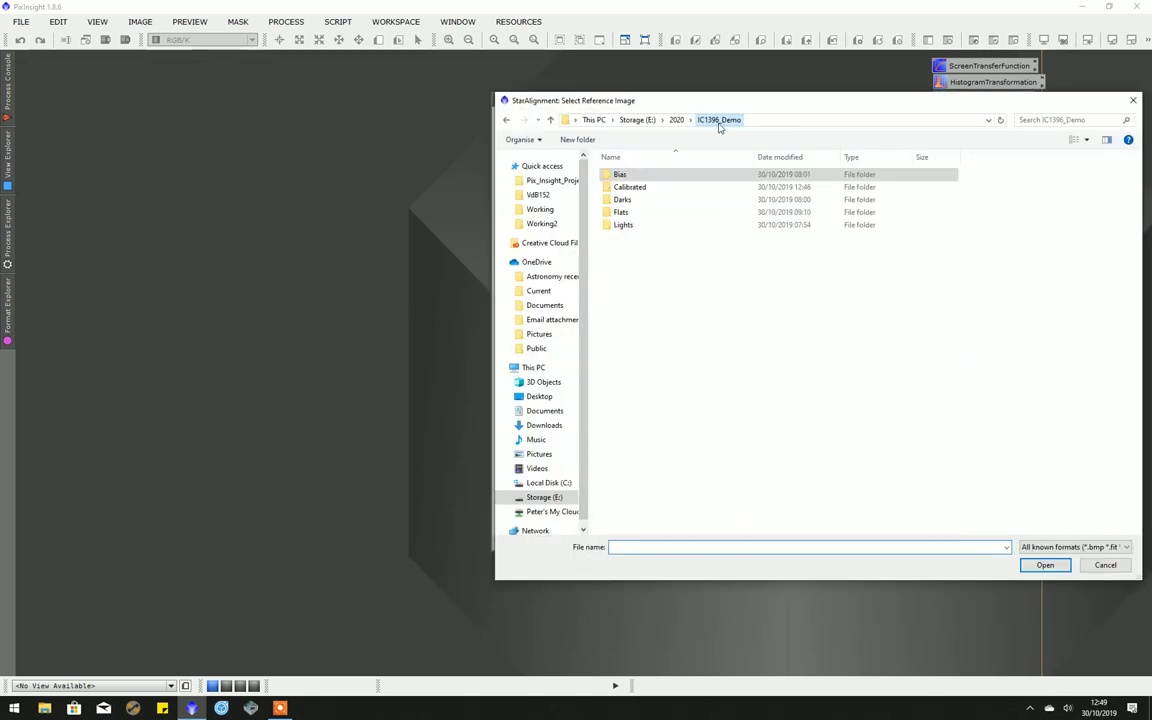
click(629, 190)
double_click(629, 189)
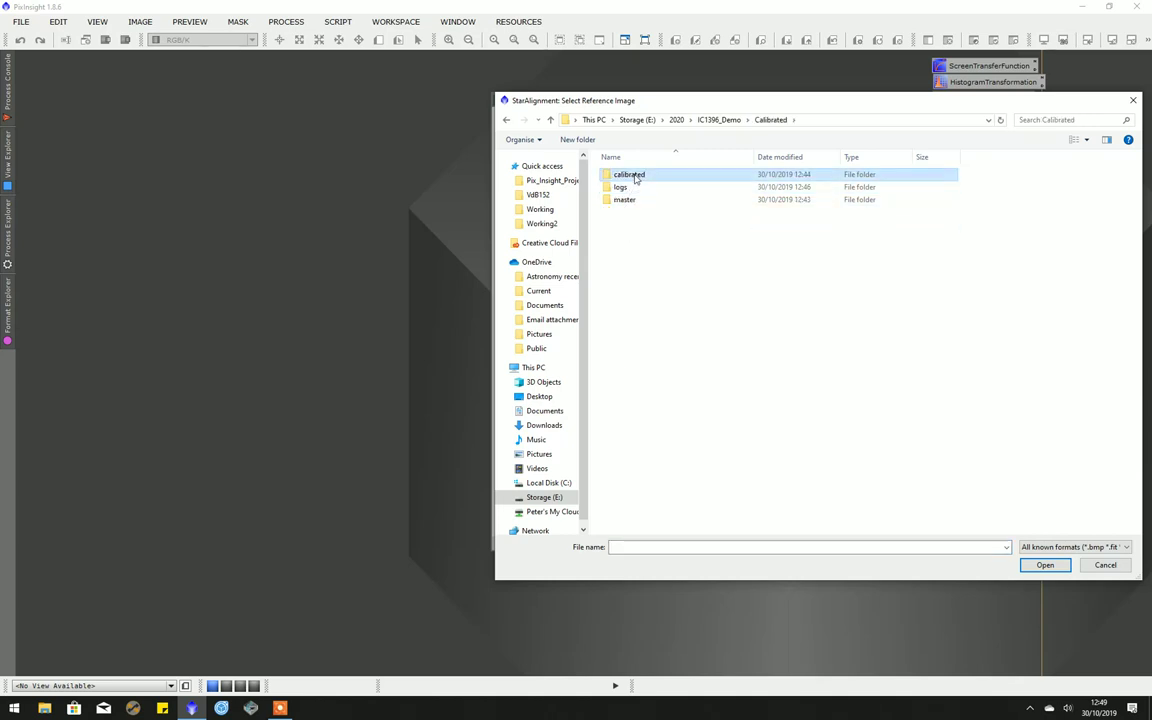
double_click(630, 175)
double_click(621, 189)
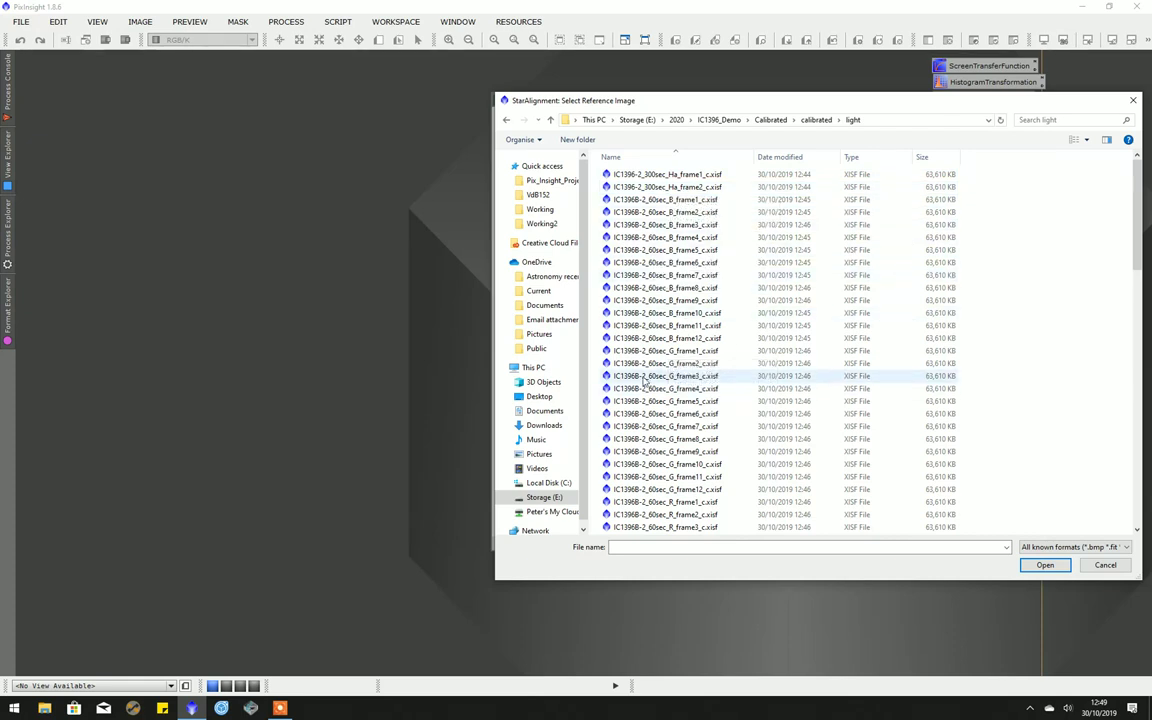
scroll(645, 385, down, 6)
scroll(640, 440, down, 1)
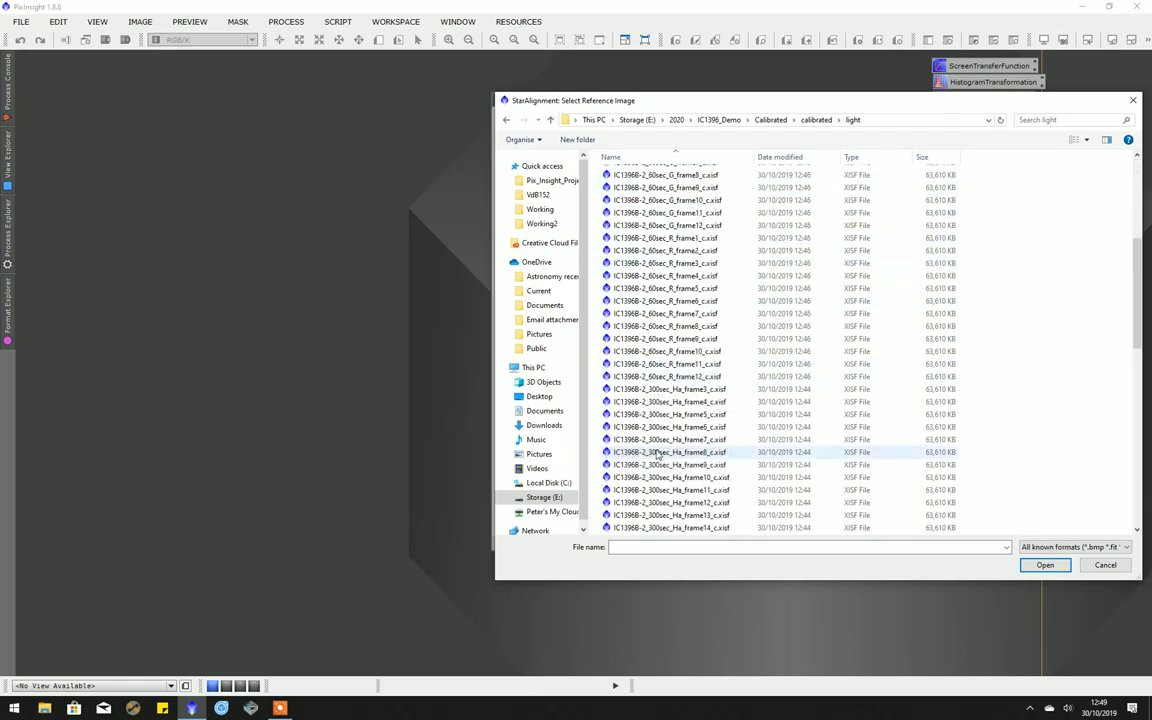
click(664, 455)
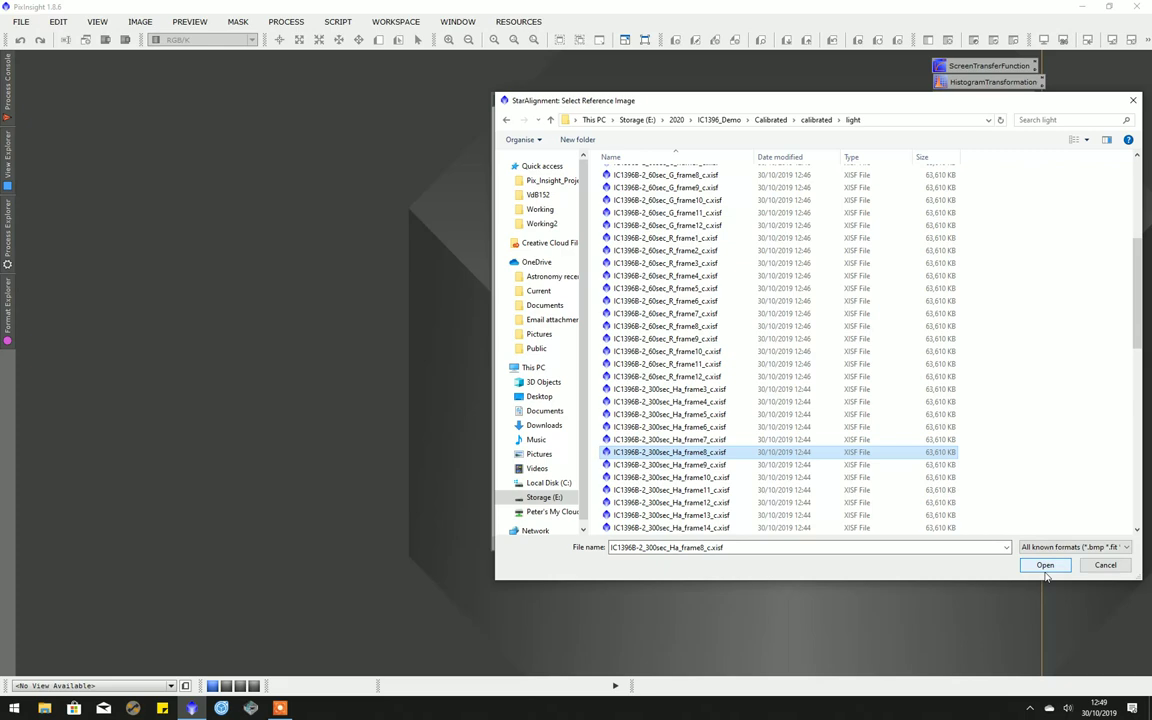
click(1044, 565)
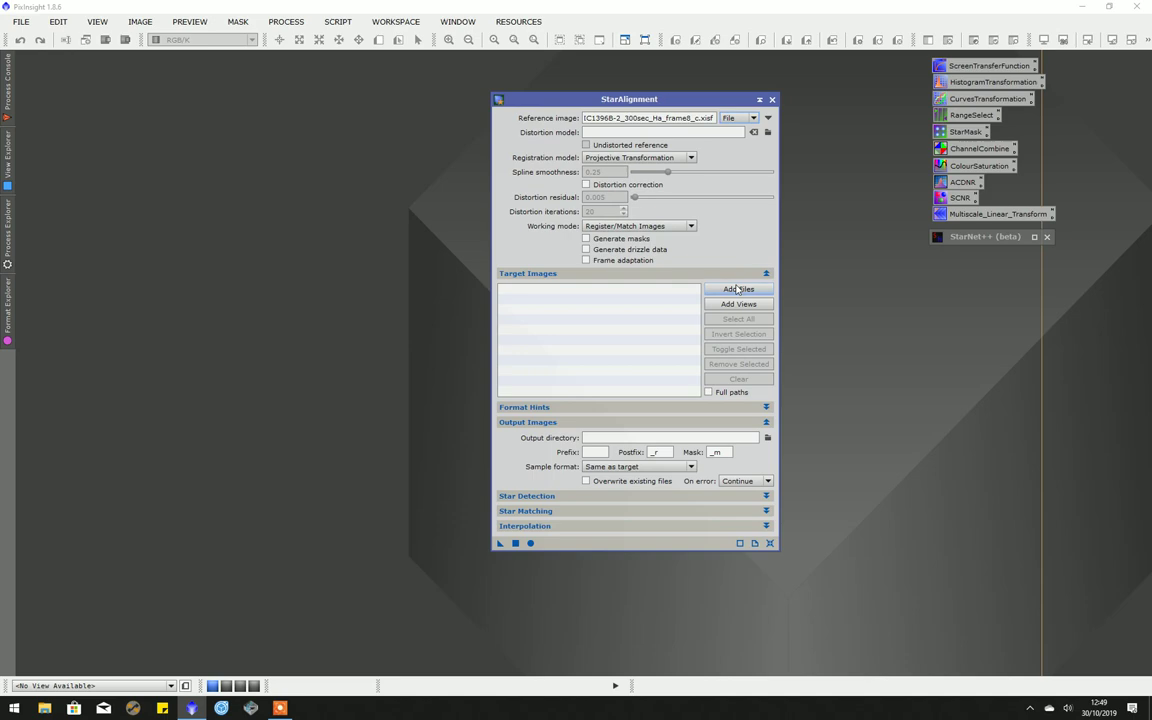
- Add all calibrated light frames as StarAlignment target images
click(735, 289)
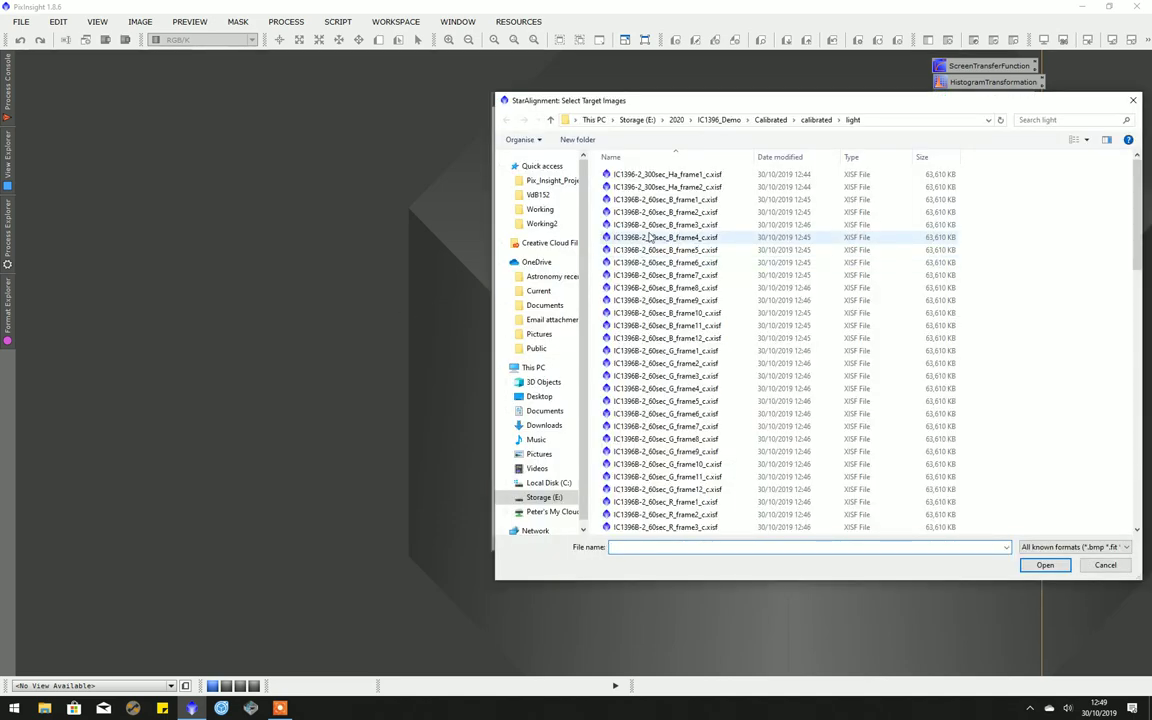
click(662, 177)
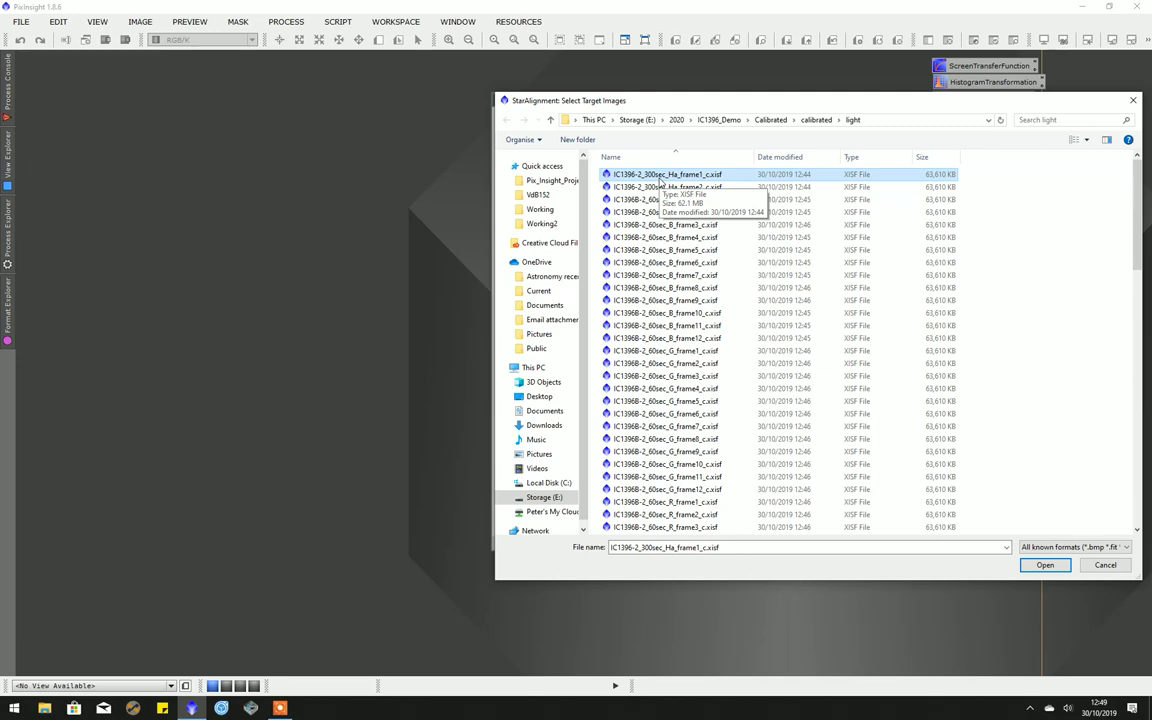
key(ctrl+a)
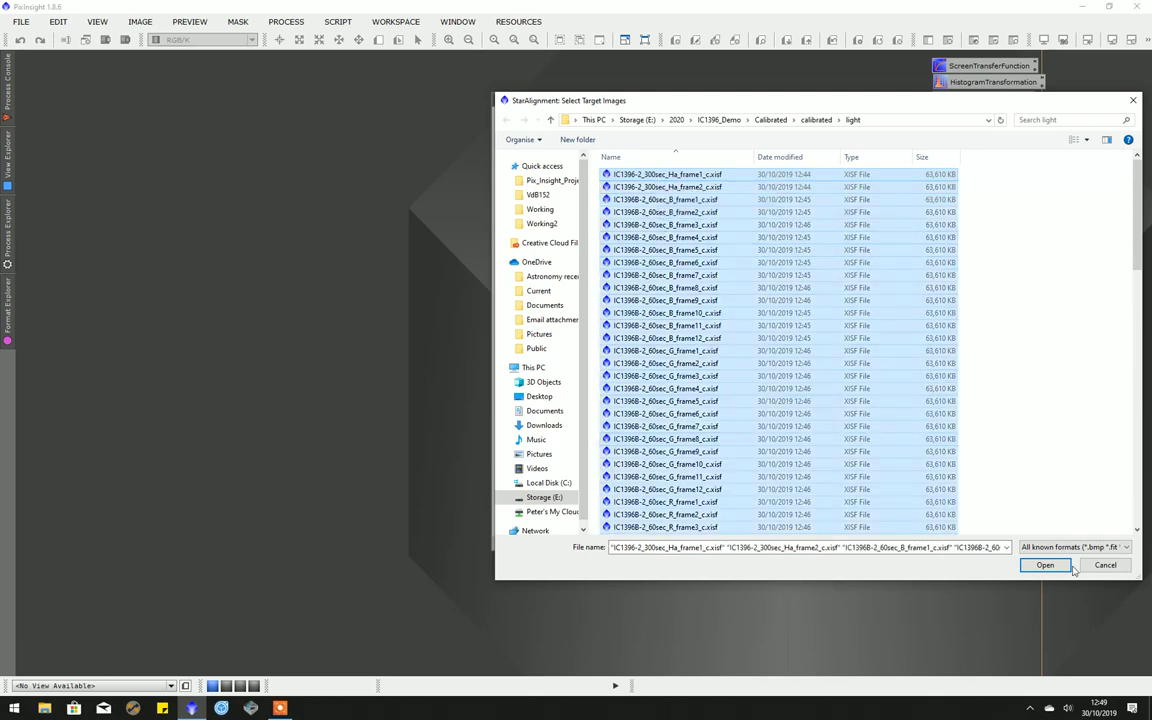
click(1058, 565)
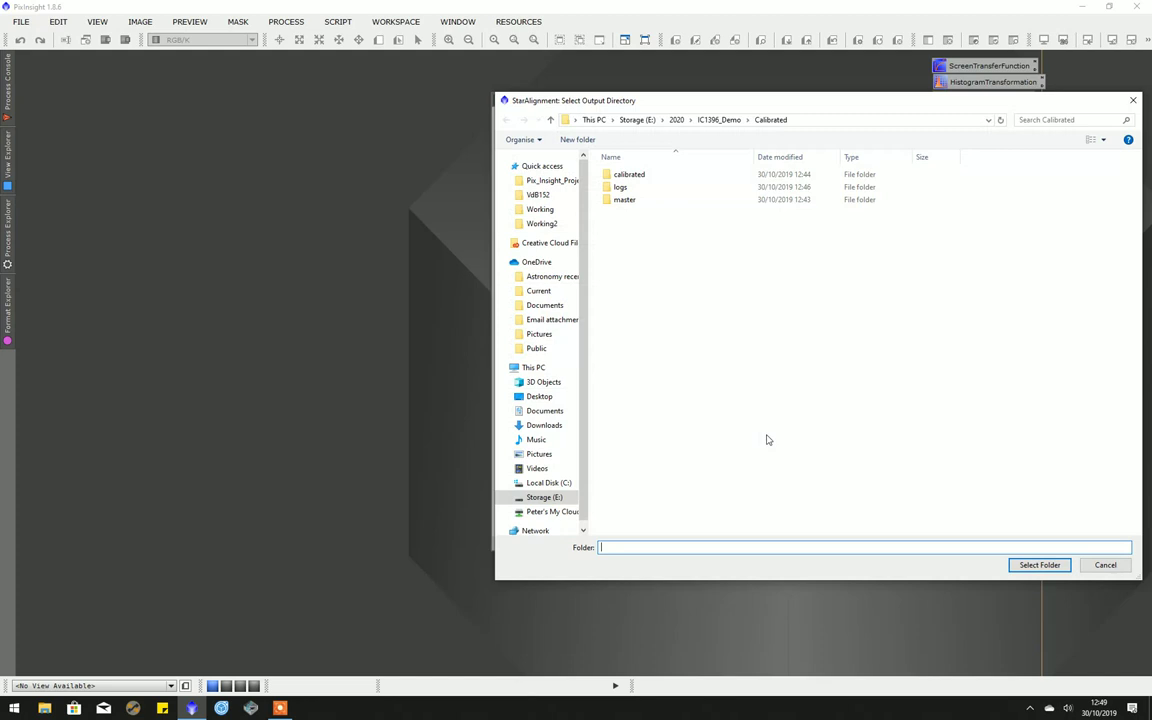
- Create a Registered folder inside IC1396_Demo and select it as output directory
click(715, 119)
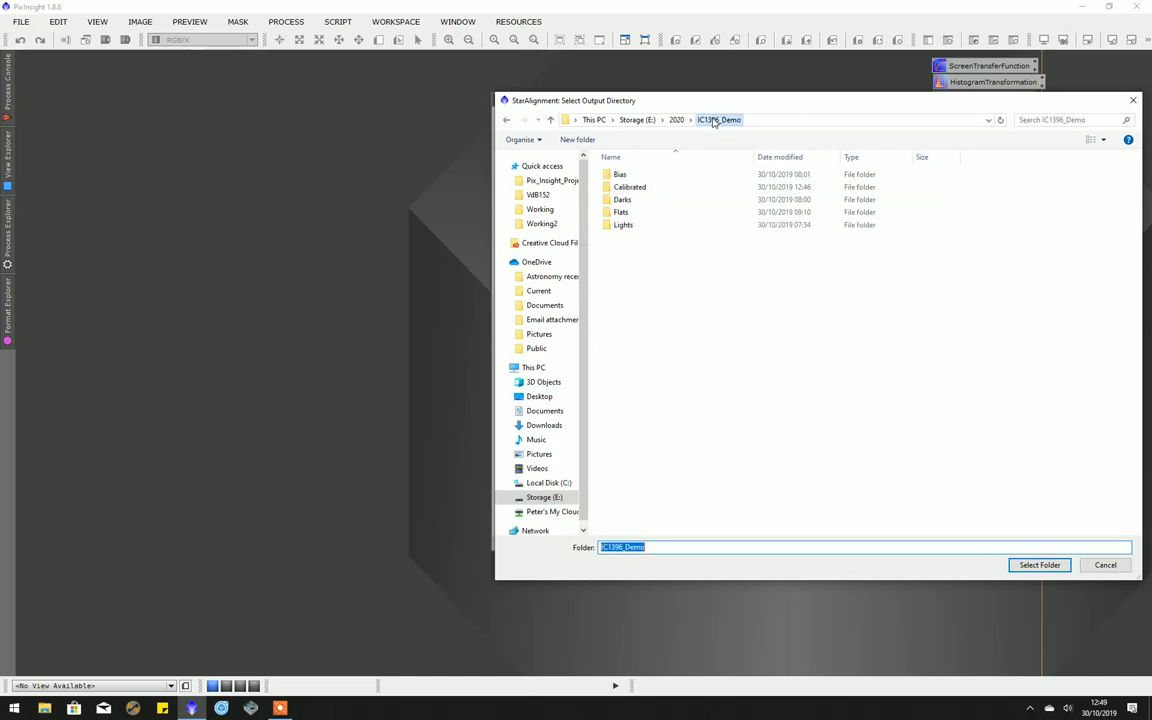
right_click(645, 249)
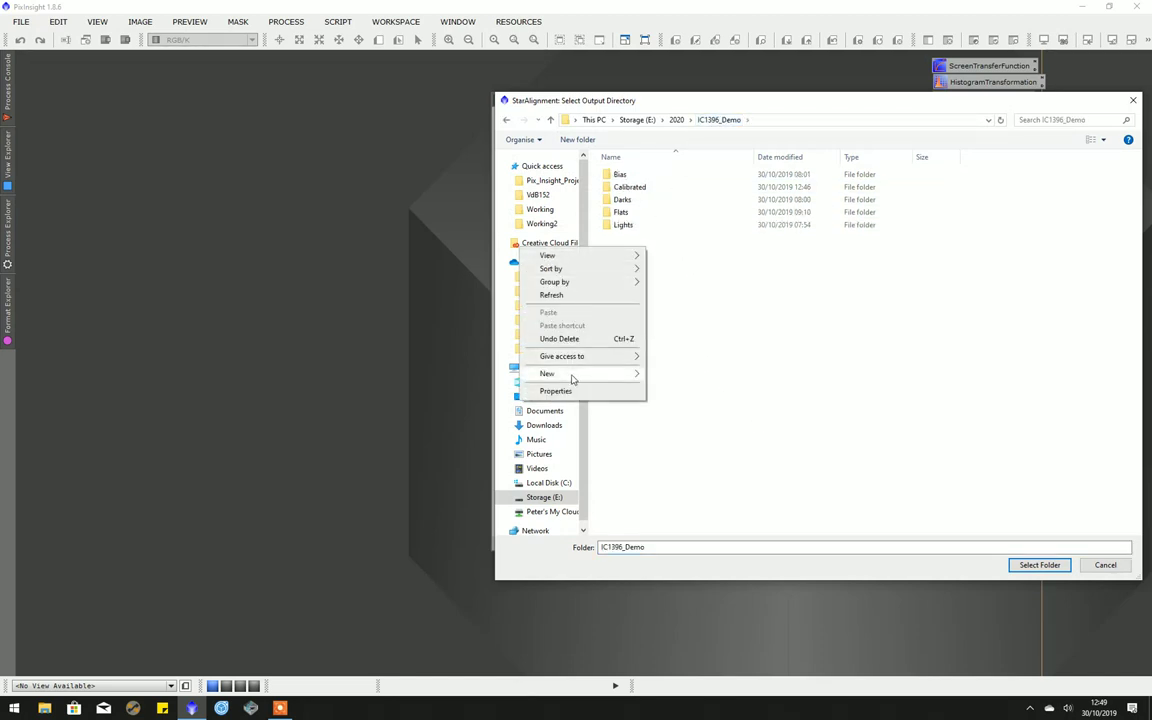
mouse_move(571, 376)
click(698, 375)
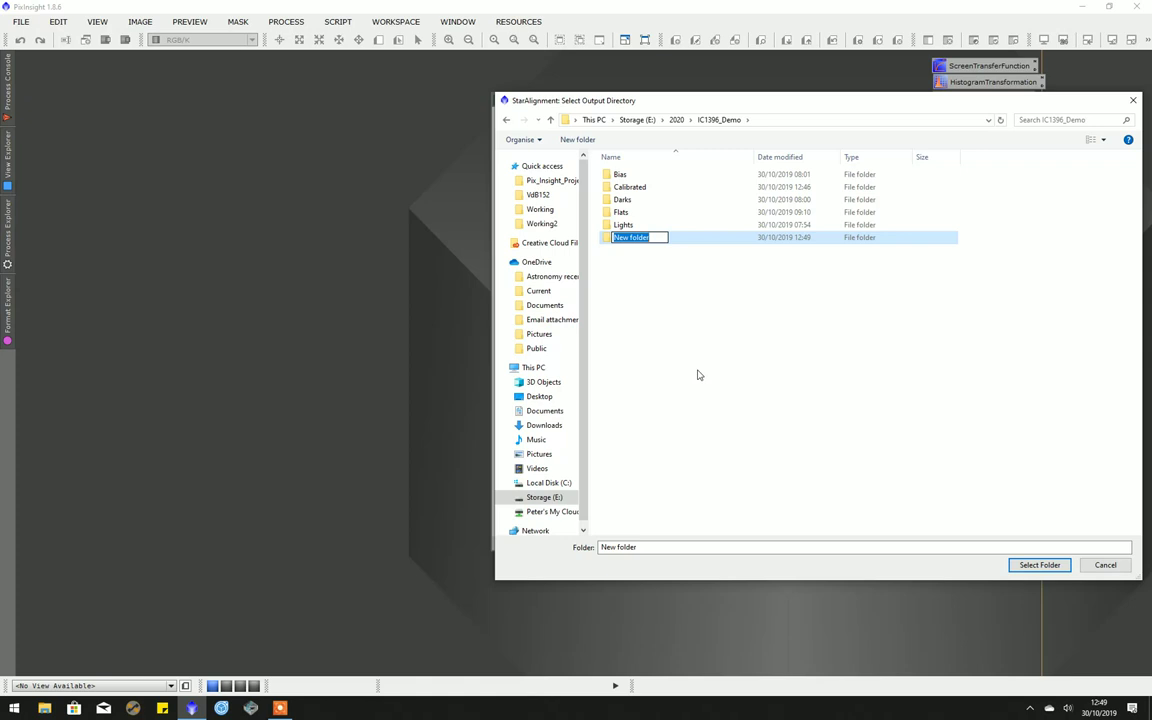
text(Registered)
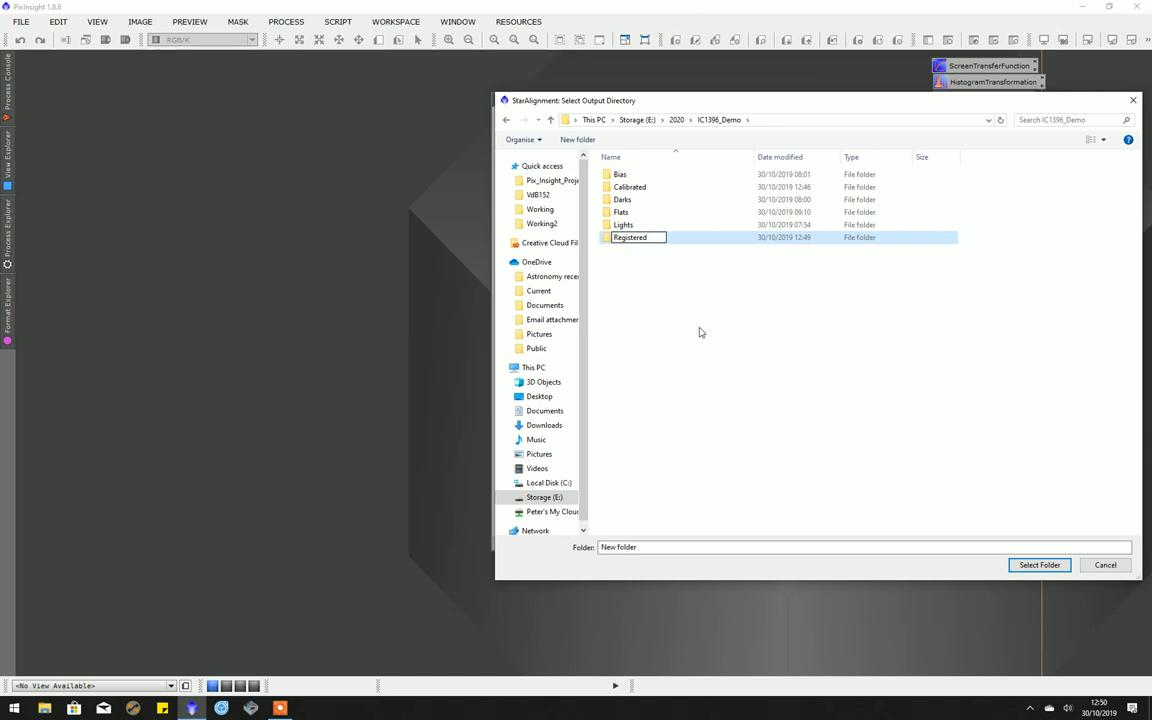
key(Return)
click(611, 238)
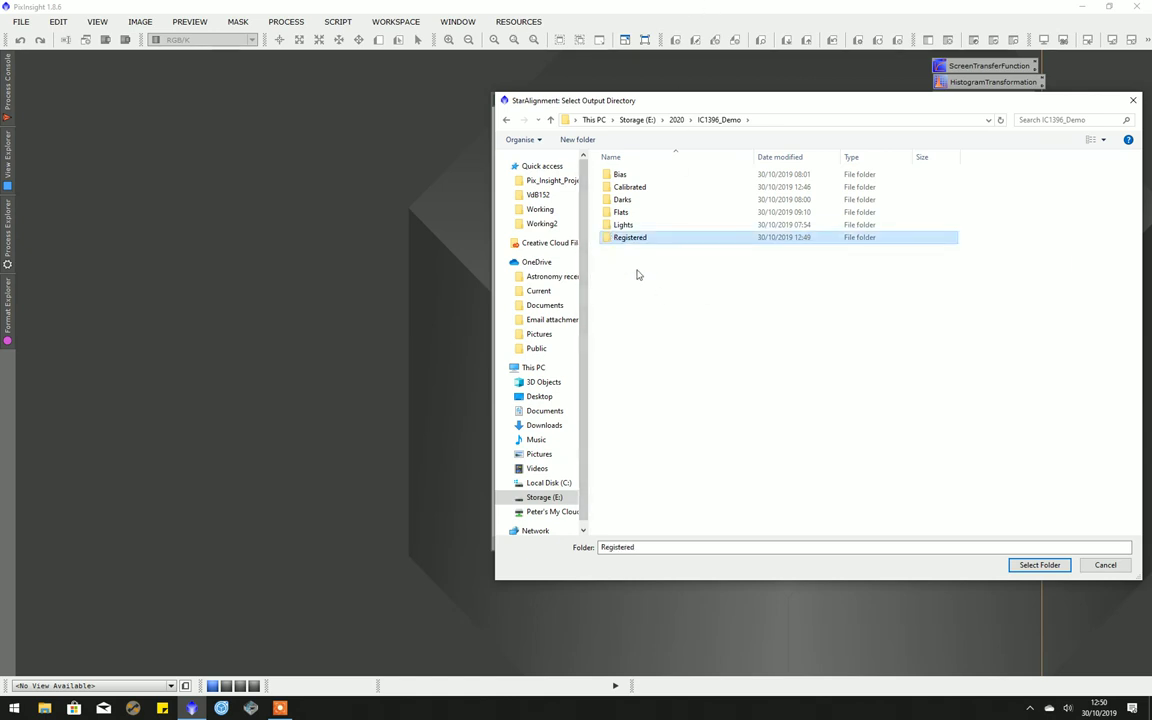
- Align all target frames to Ha frame8 into E:/2020/IC1396_Demo/Registered, then close StarAlignment
click(1040, 565)
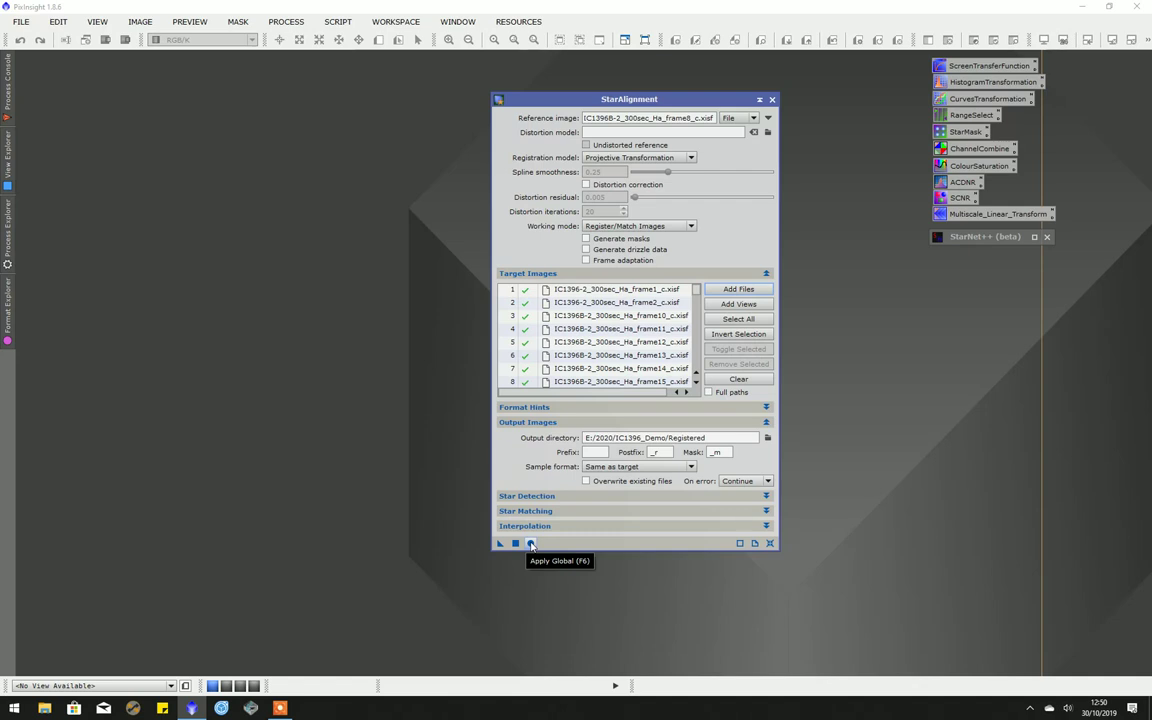
click(530, 544)
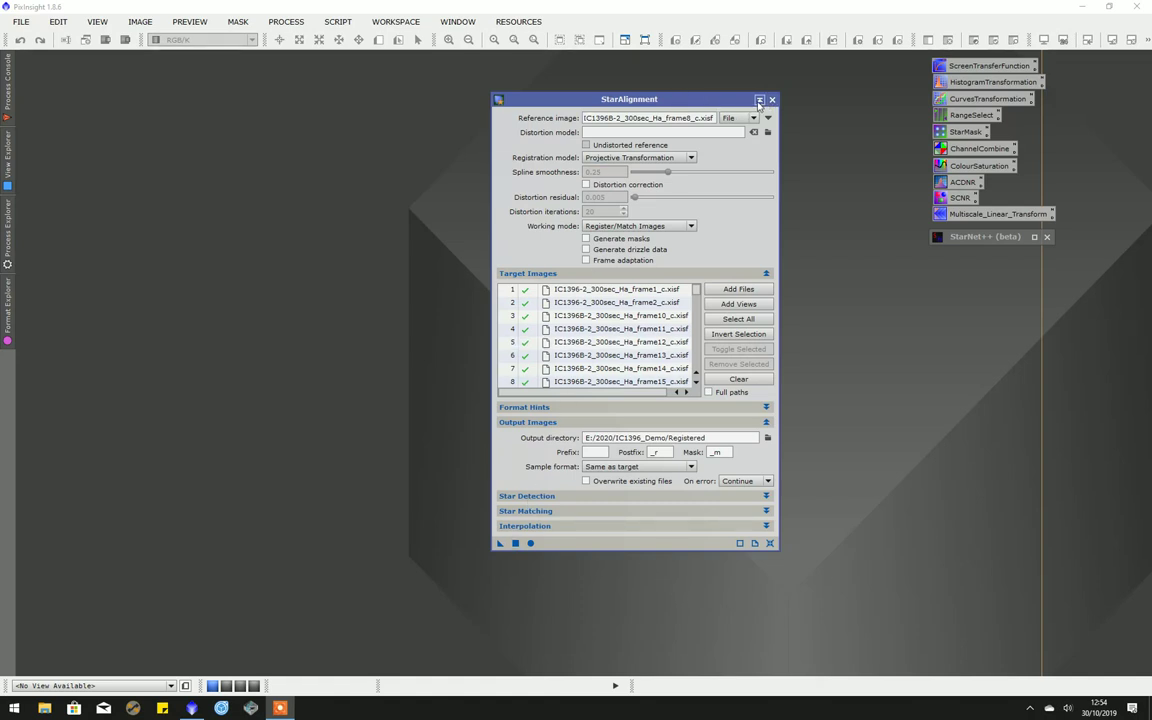
click(772, 100)
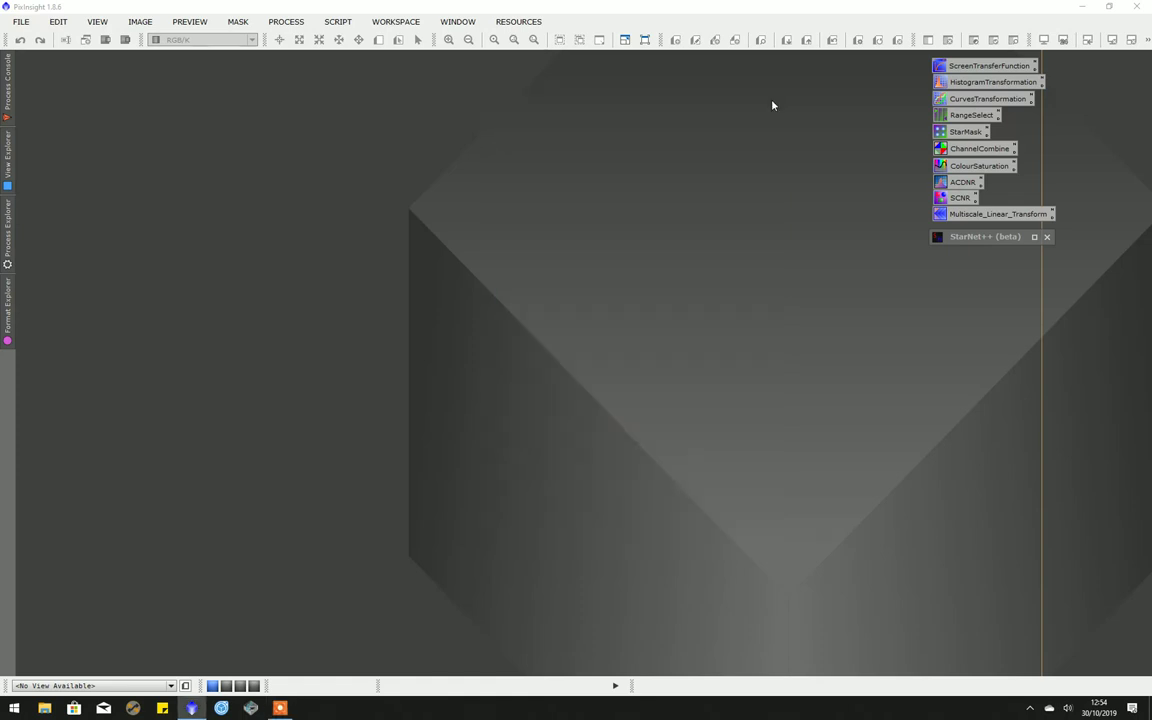
click(296, 23)
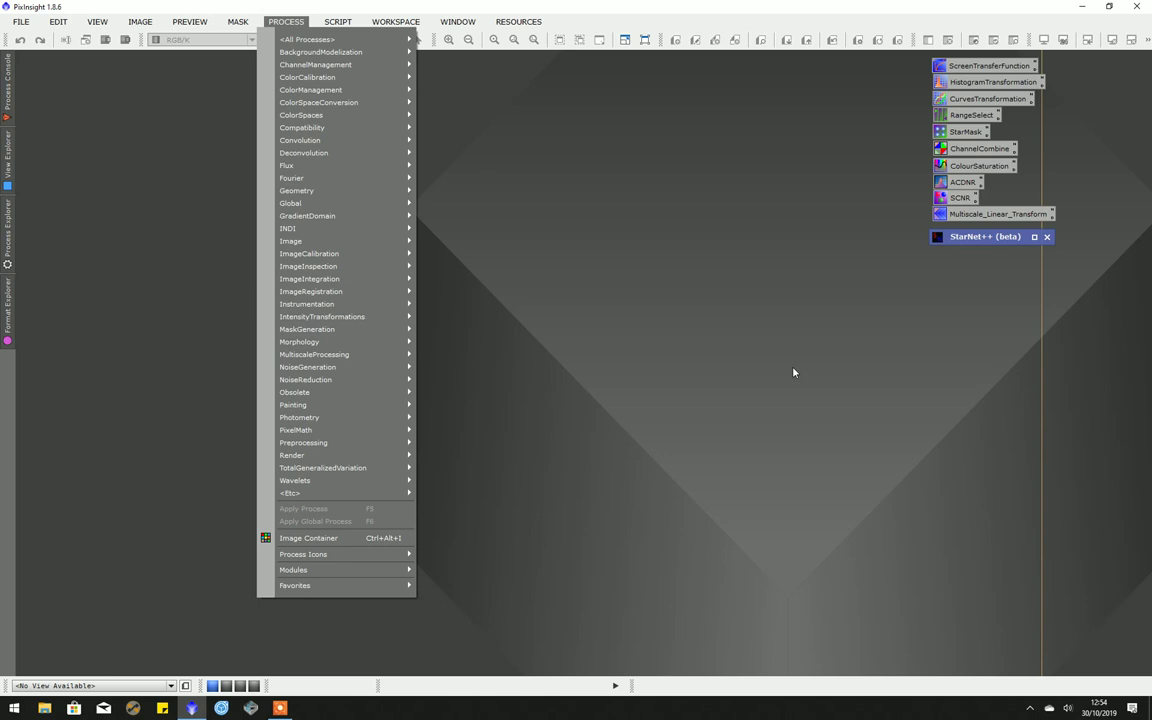
- Open ImageIntegration and select registered SII frame20 through frame1 from the Registered folder
mouse_move(317, 307)
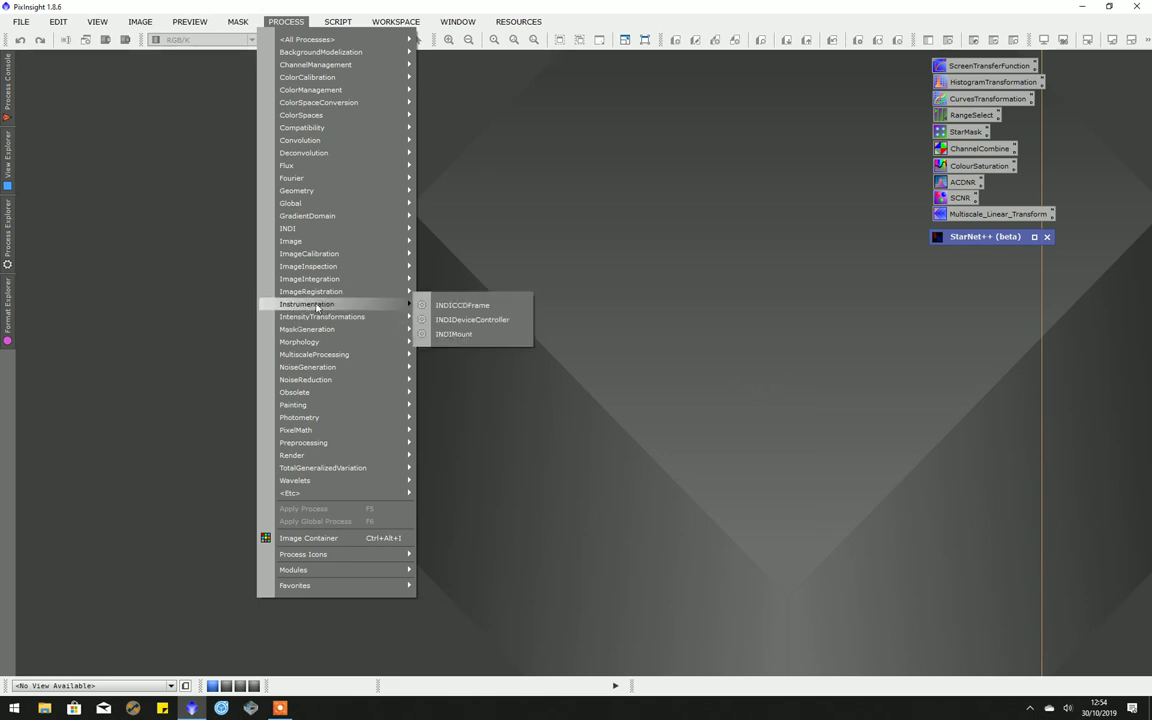
mouse_move(320, 279)
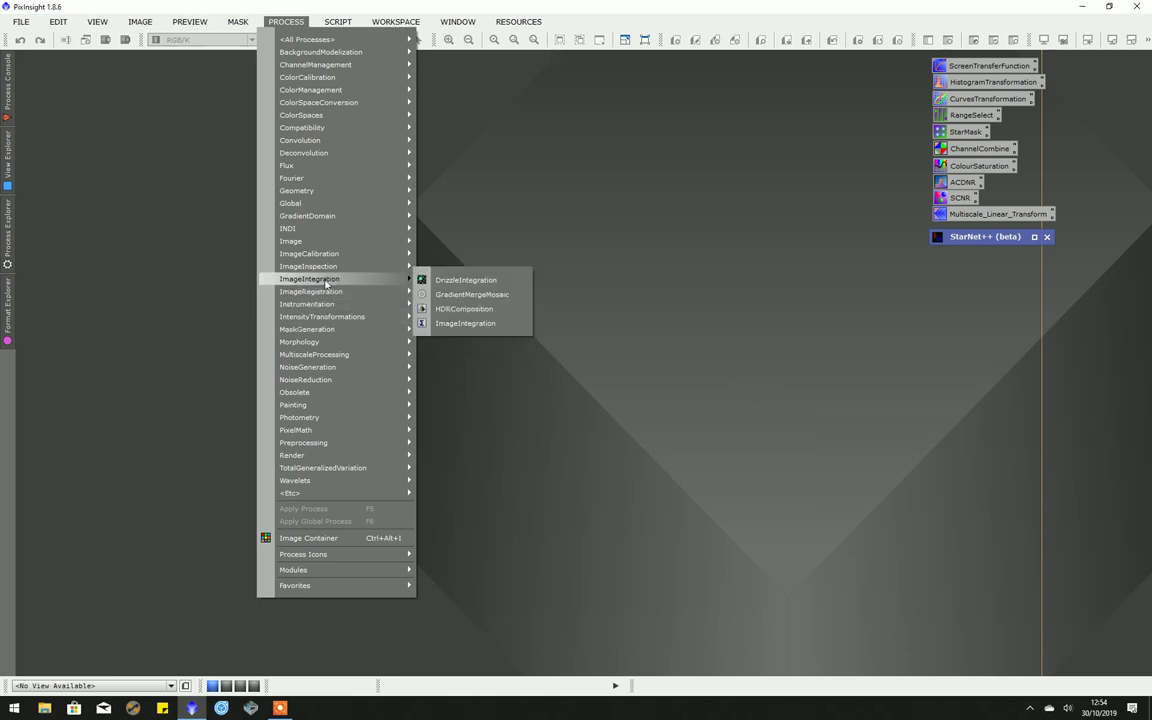
click(461, 325)
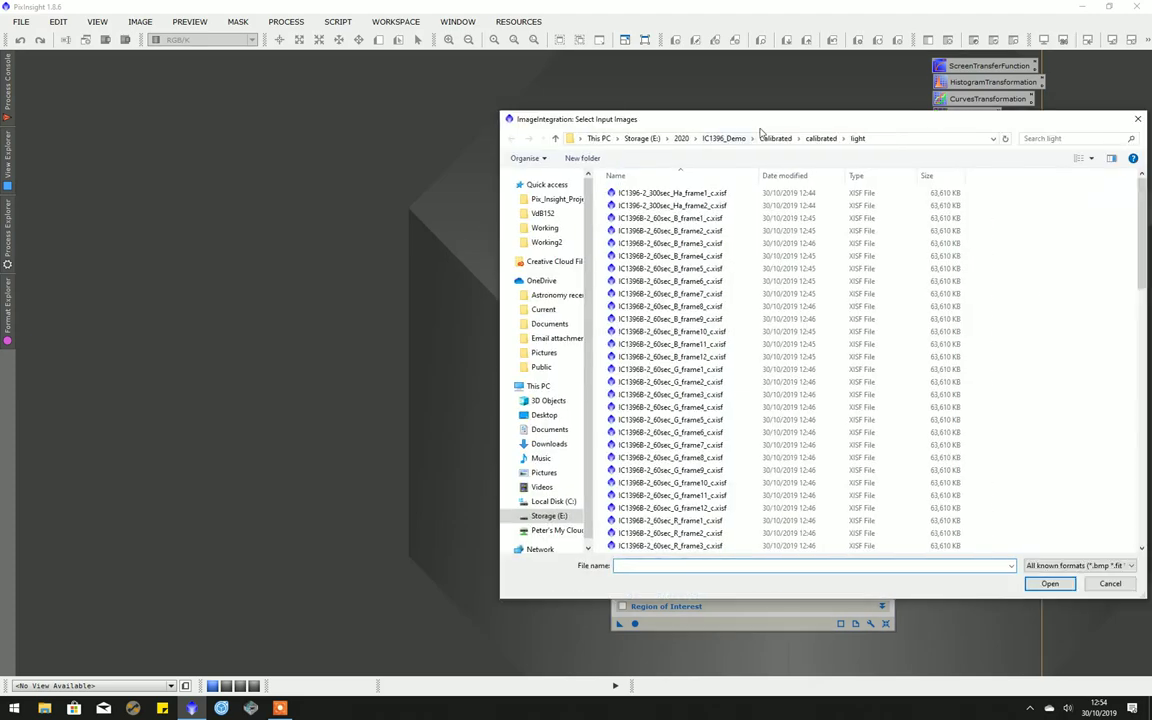
drag(771, 125, 532, 126)
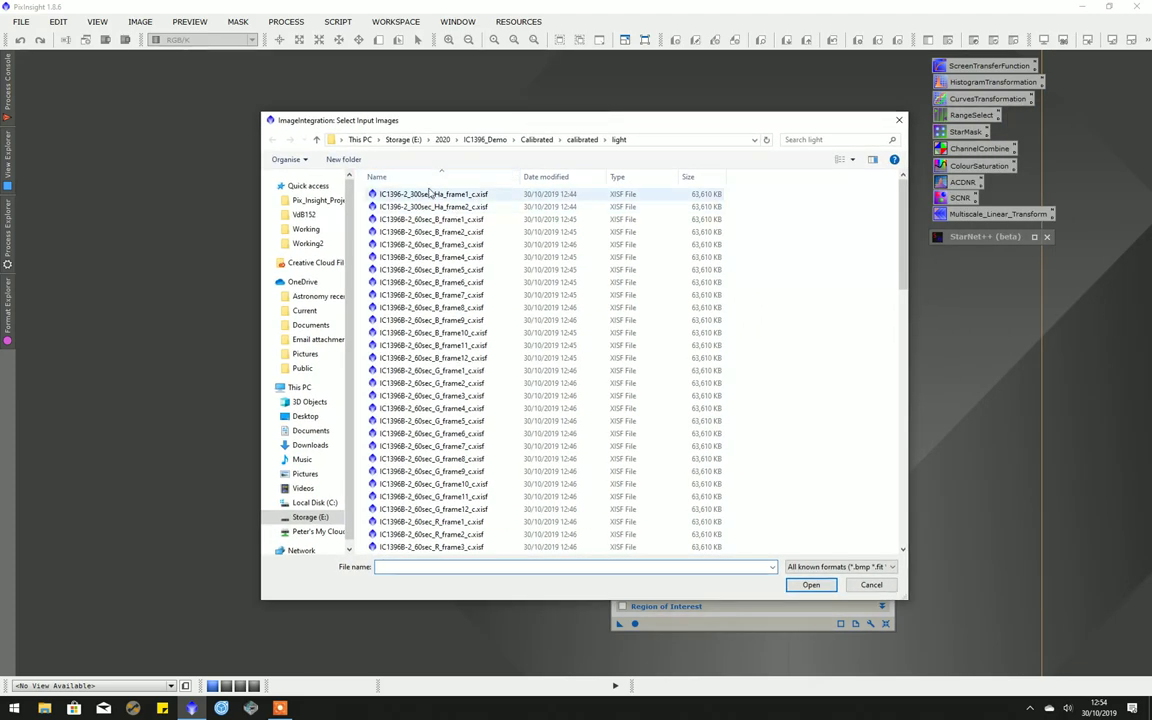
click(487, 139)
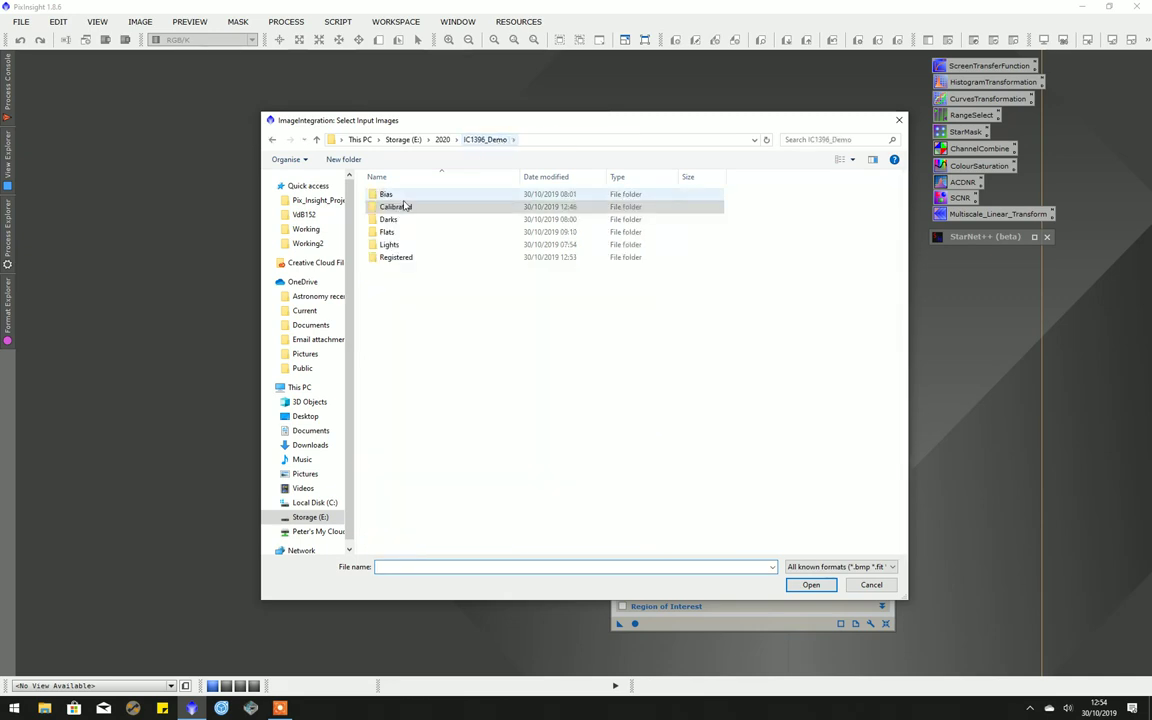
double_click(405, 259)
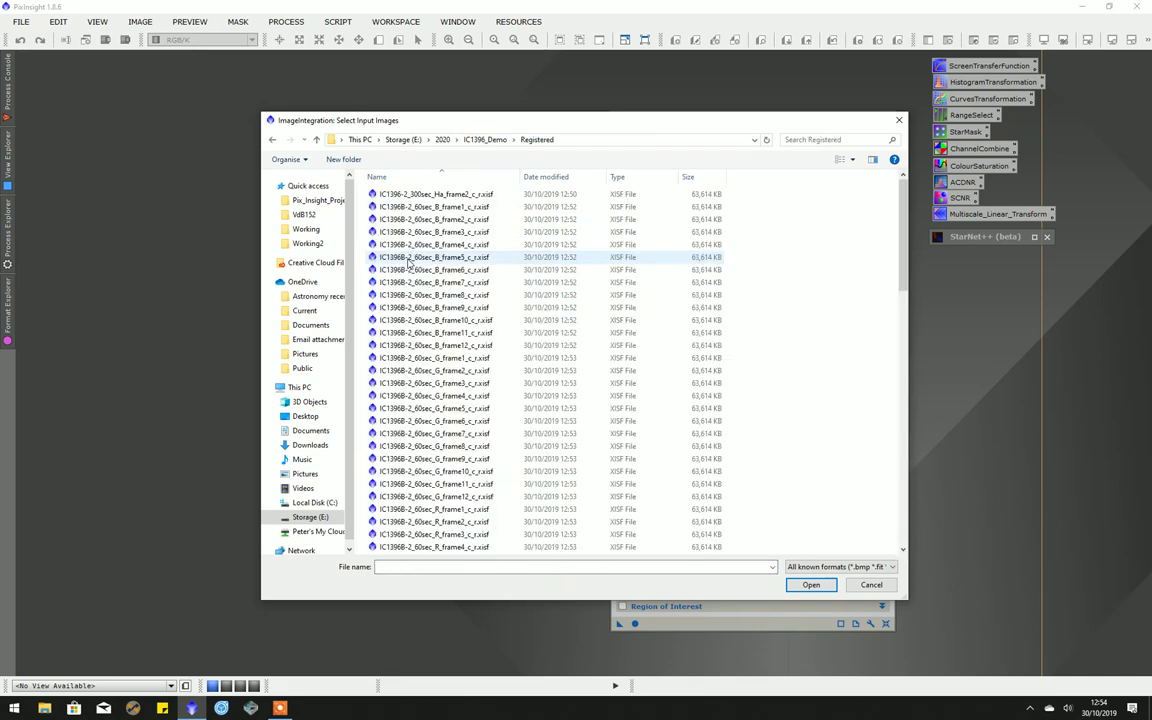
click(438, 178)
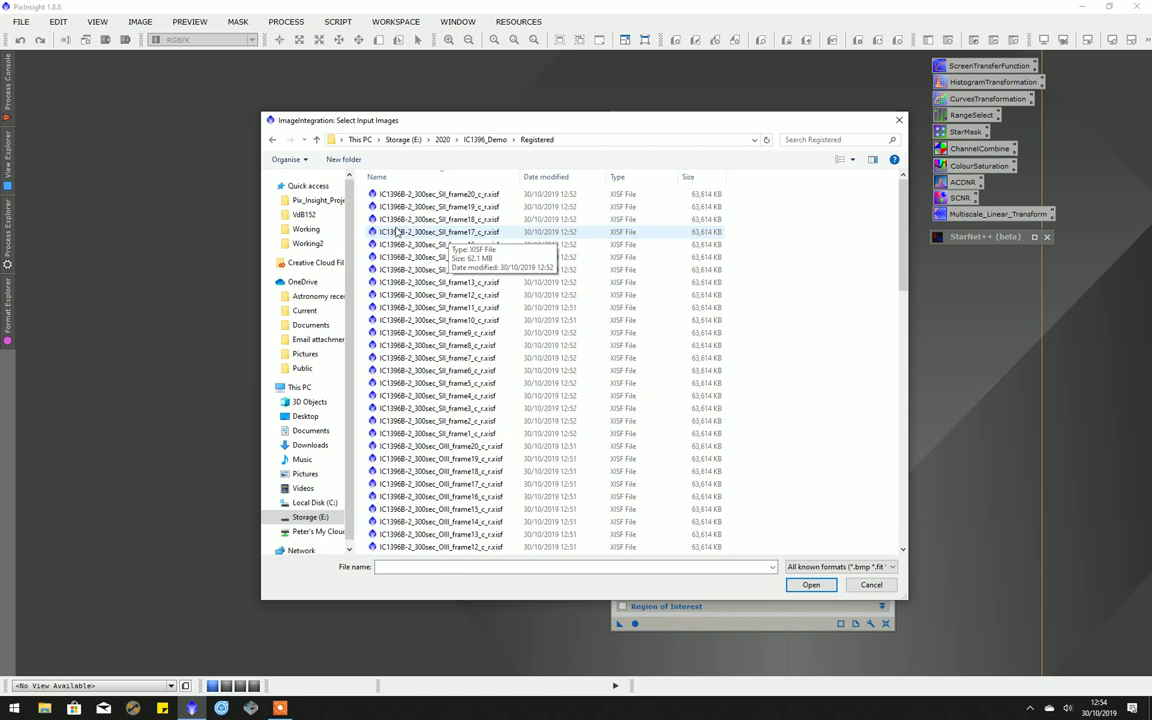
key(Down)
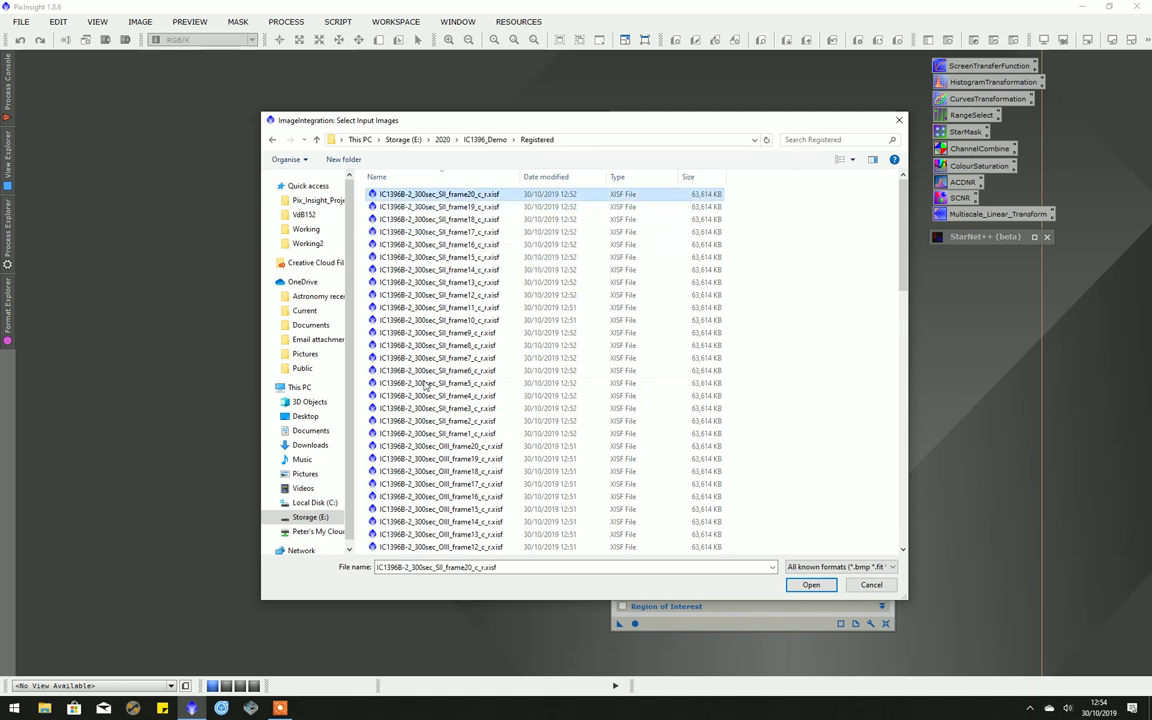
shift+click(449, 434)
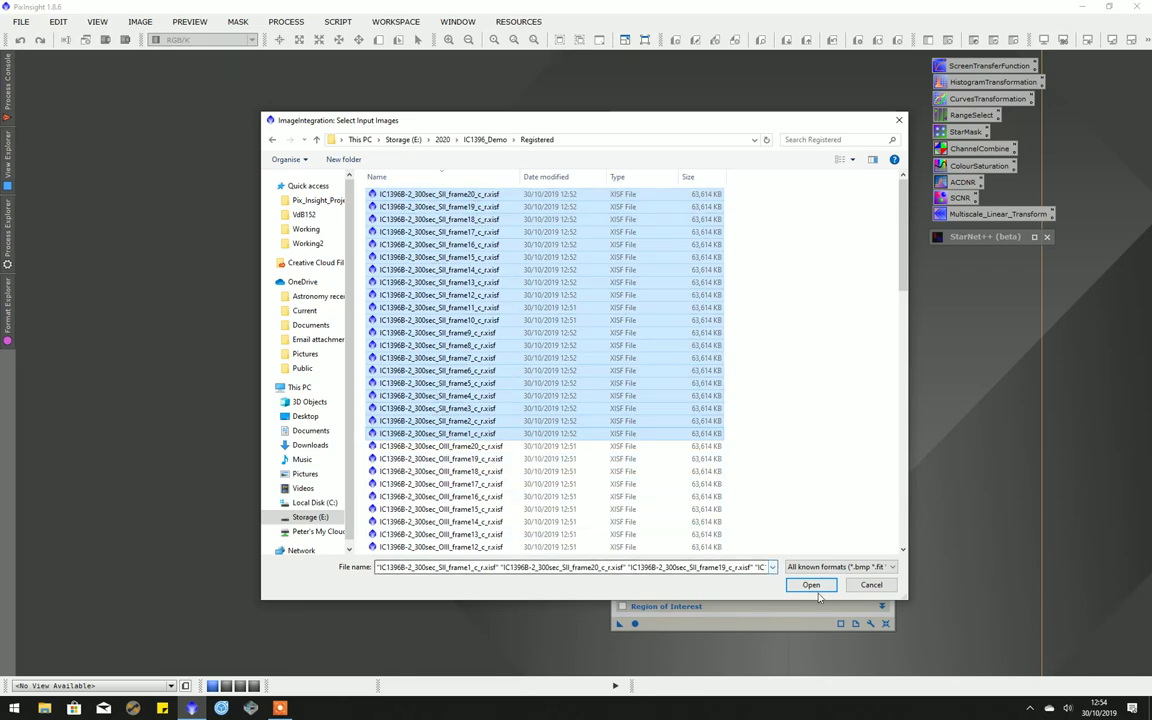
click(812, 586)
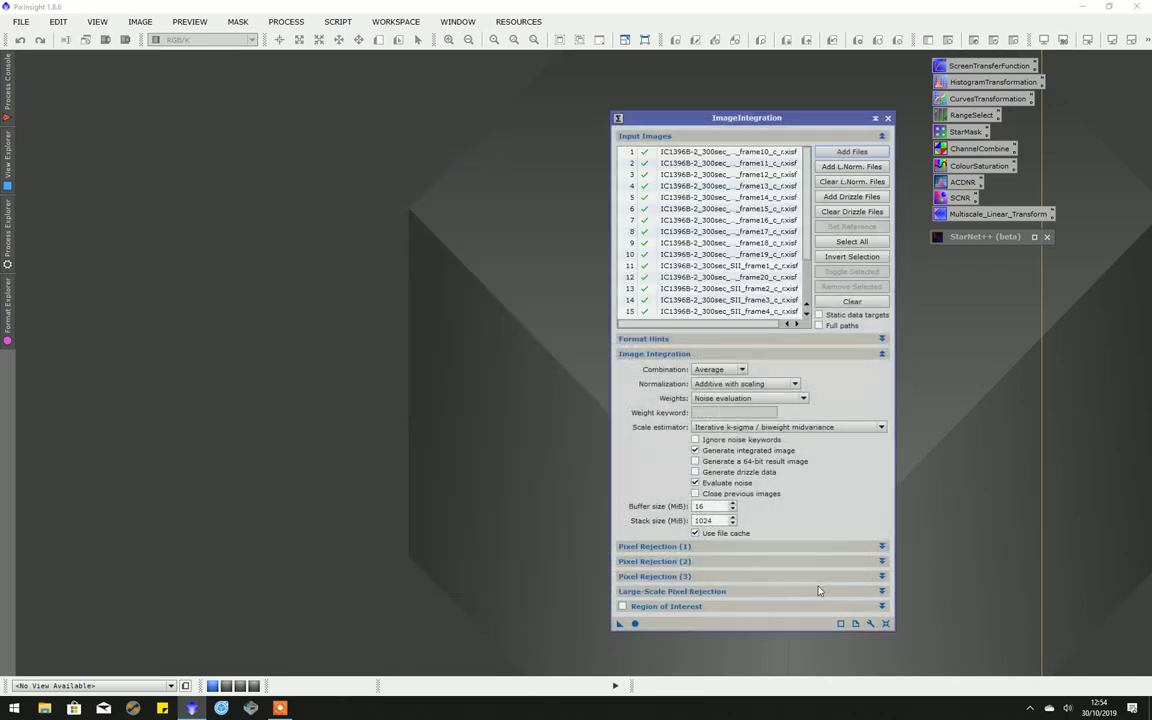
click(757, 547)
click(750, 562)
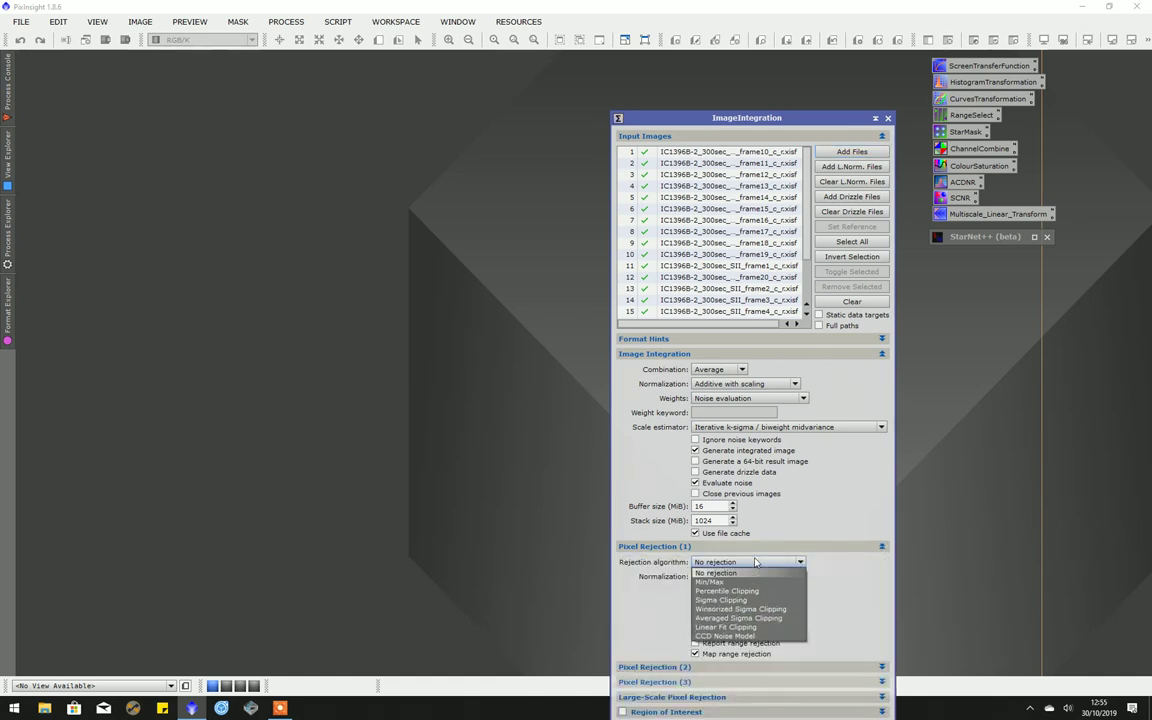
click(727, 609)
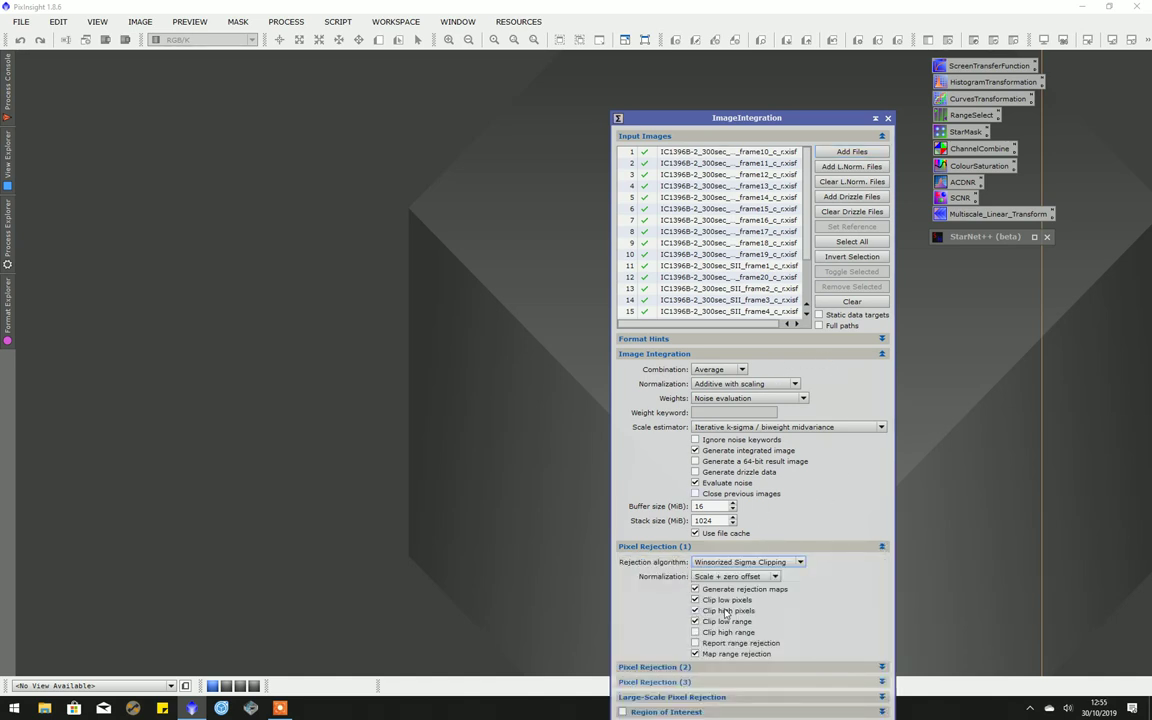
- Collapse Pixel Rejection (1) and integrate the SII frames into a stack with rejection maps
click(865, 546)
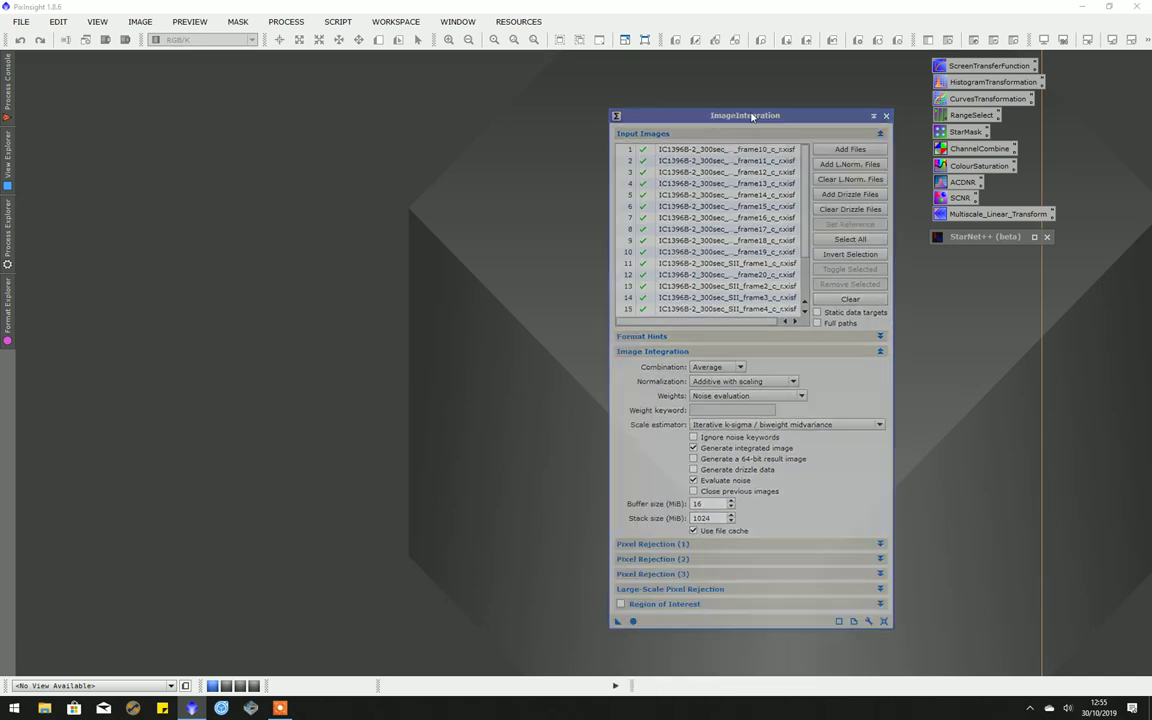
drag(751, 117, 719, 84)
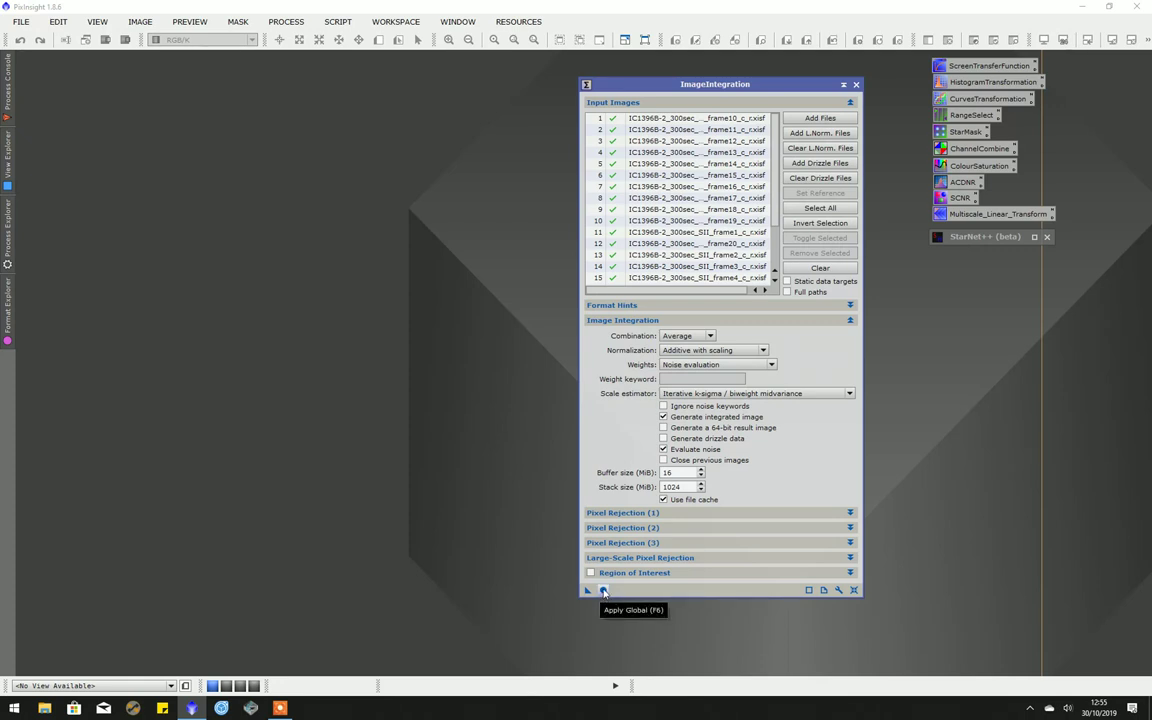
click(603, 591)
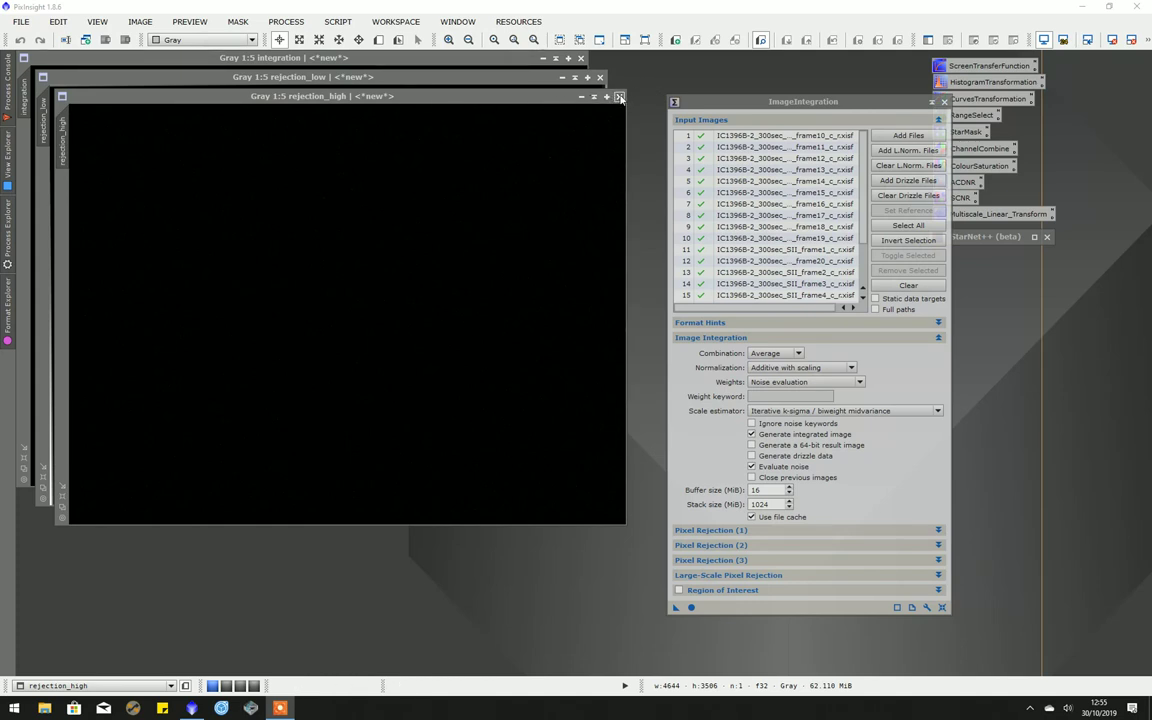
- Open ScreenTransferFunction and close the rejection_high and rejection_low maps
double_click(953, 66)
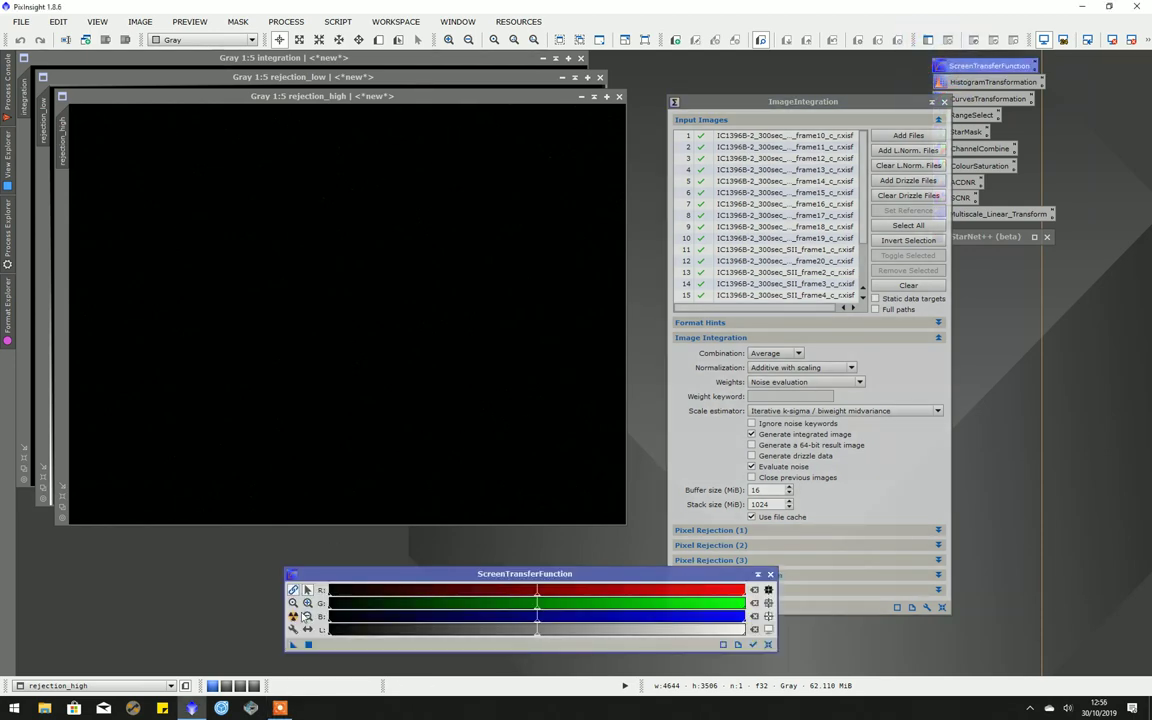
click(294, 617)
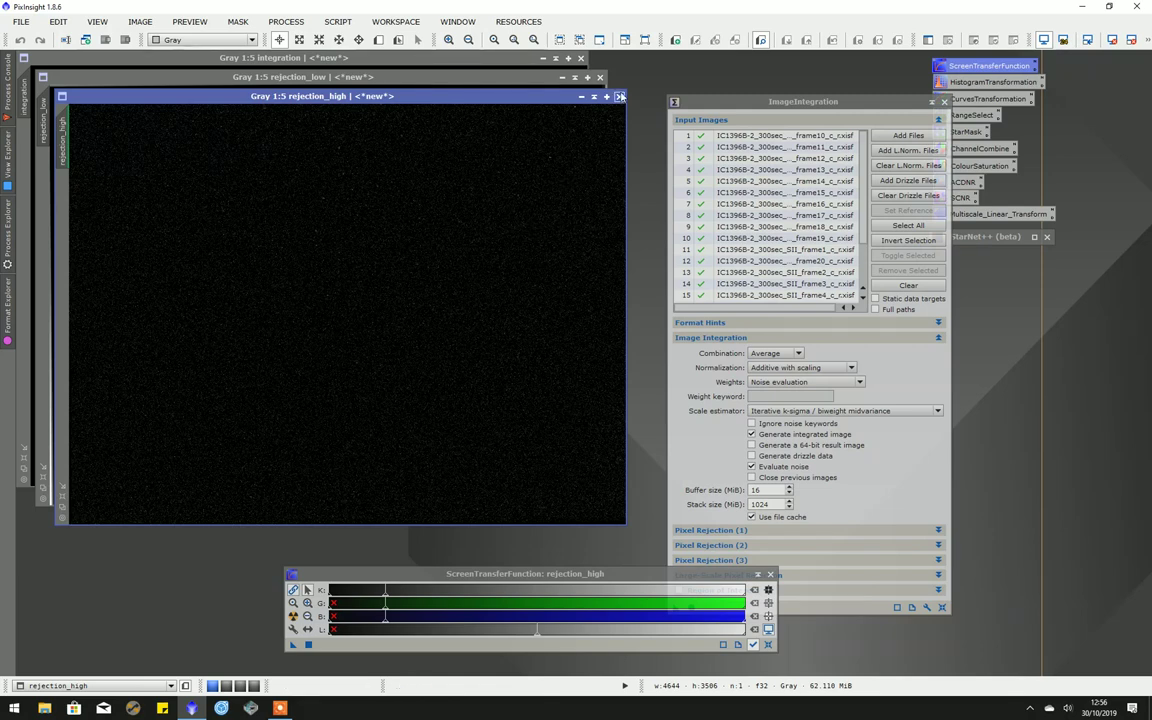
click(619, 97)
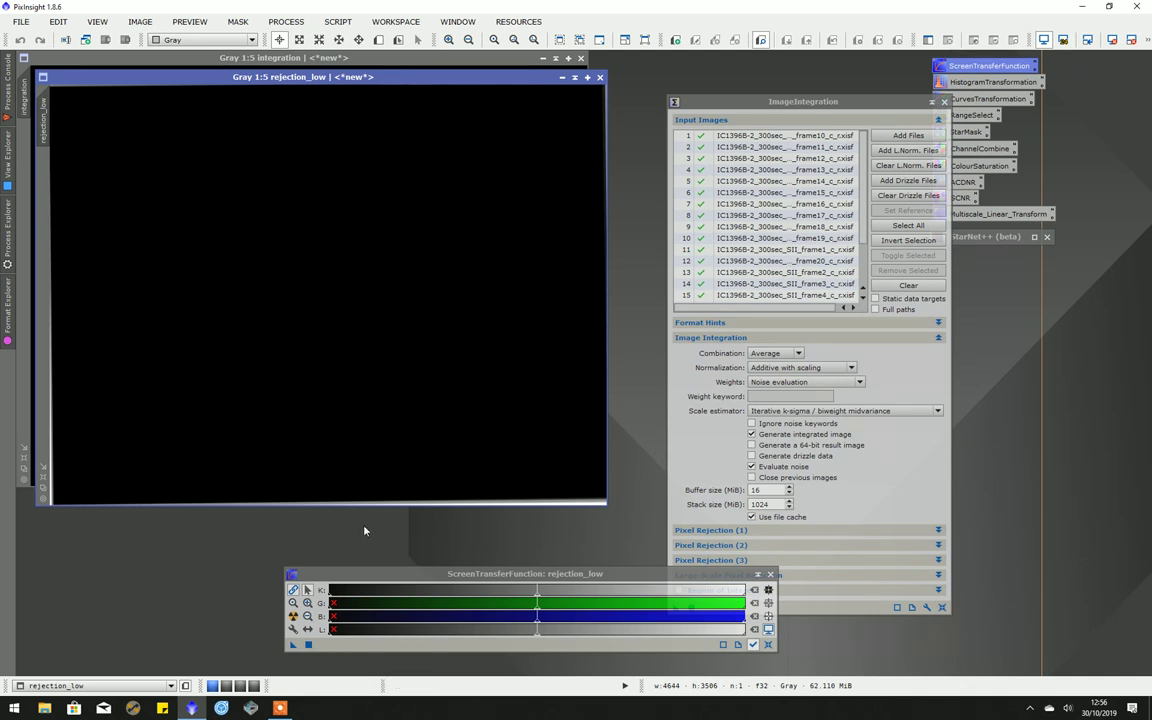
click(599, 78)
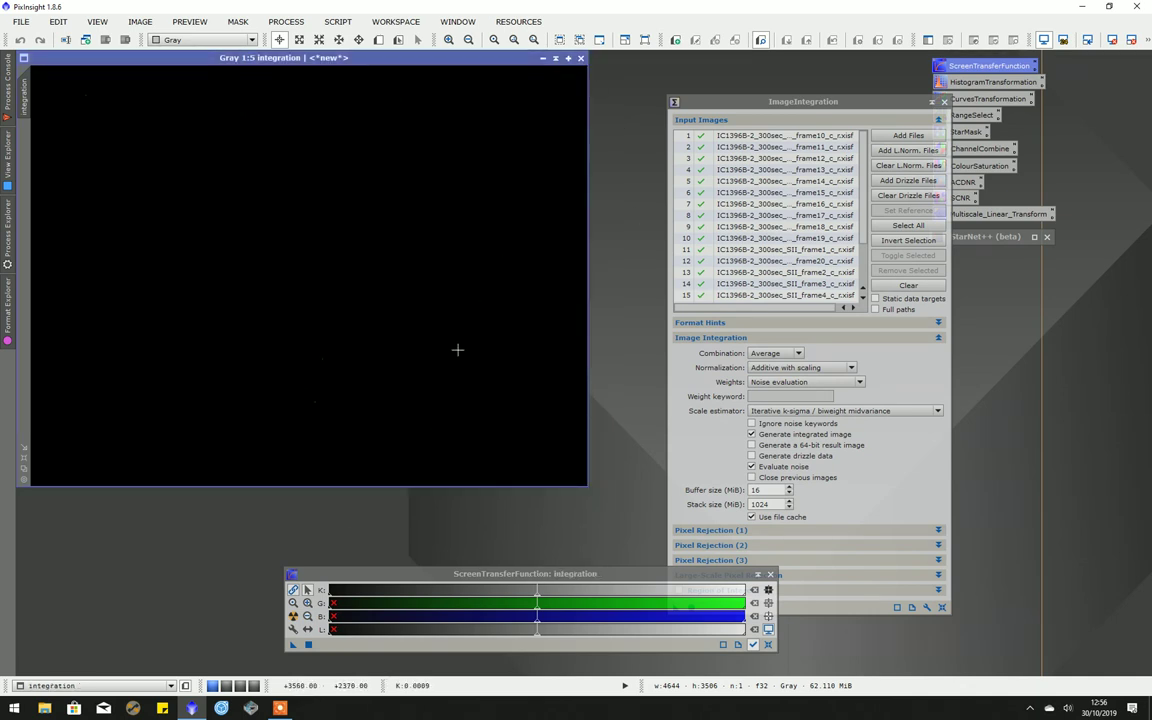
drag(250, 57, 340, 79)
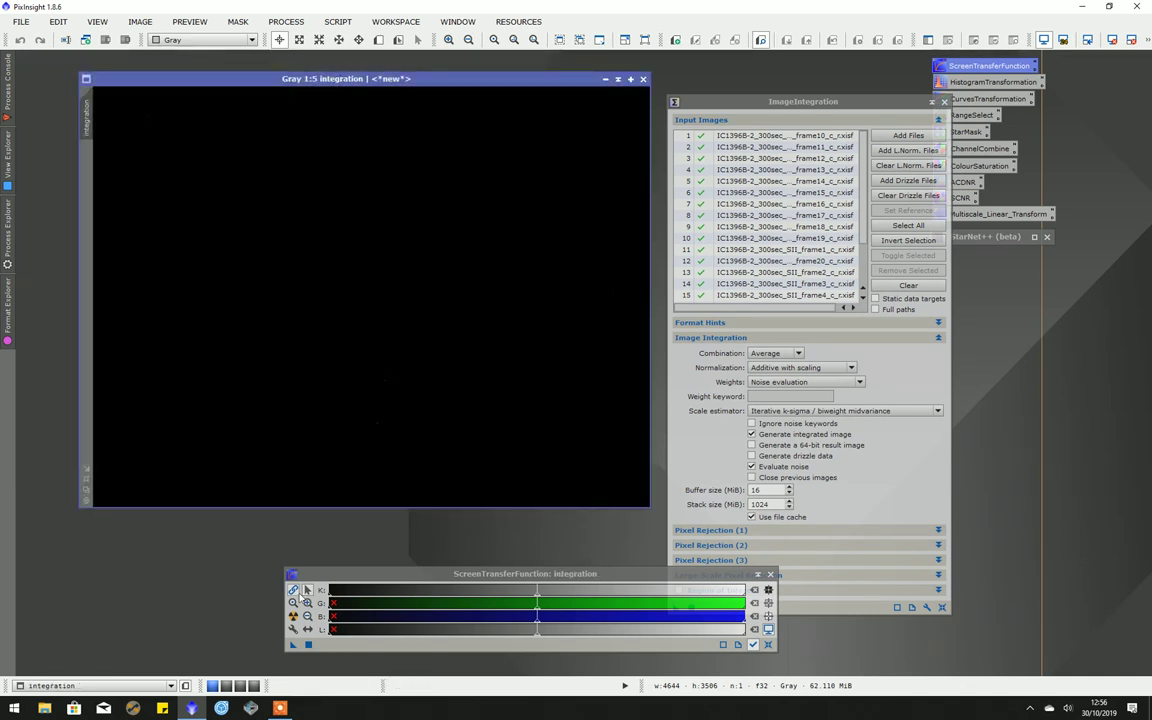
- AutoStretch the integration image and rename it SII
click(292, 616)
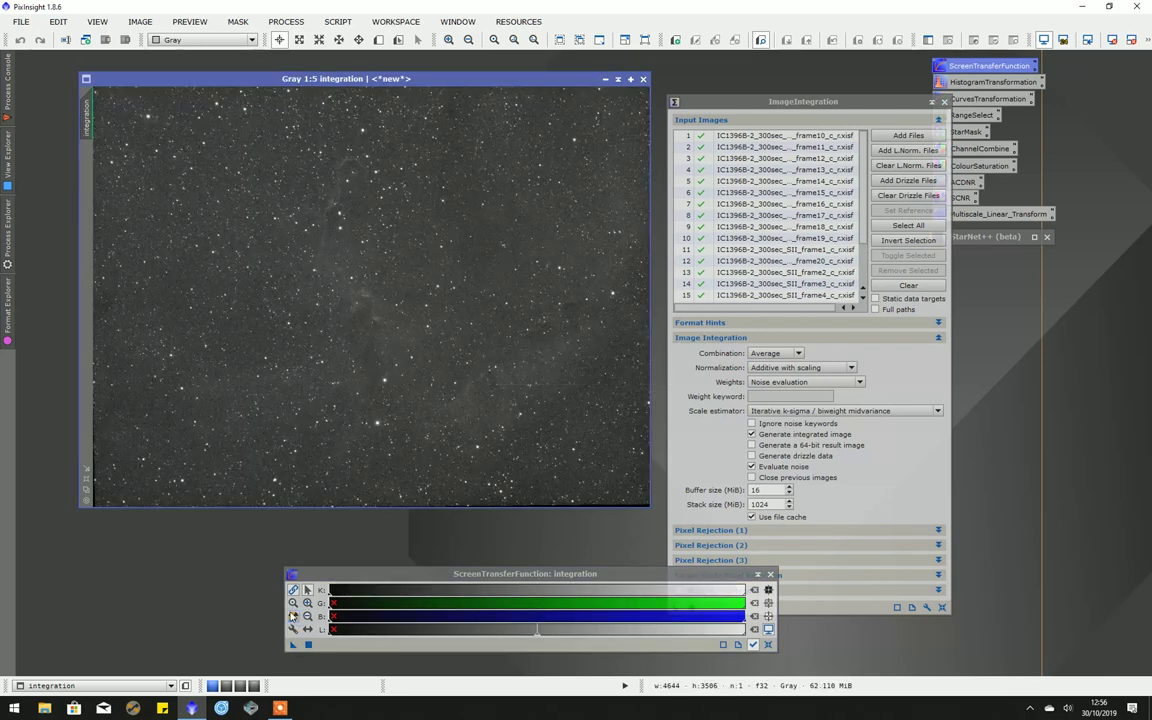
double_click(88, 118)
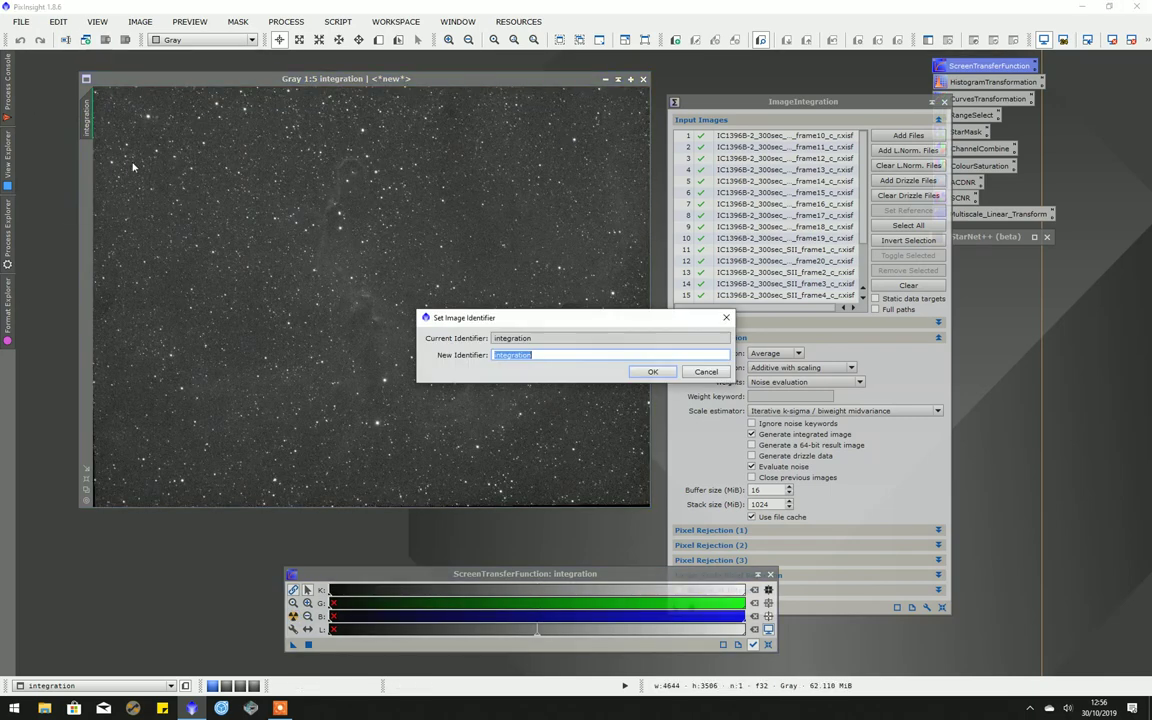
text(SII)
key(Return)
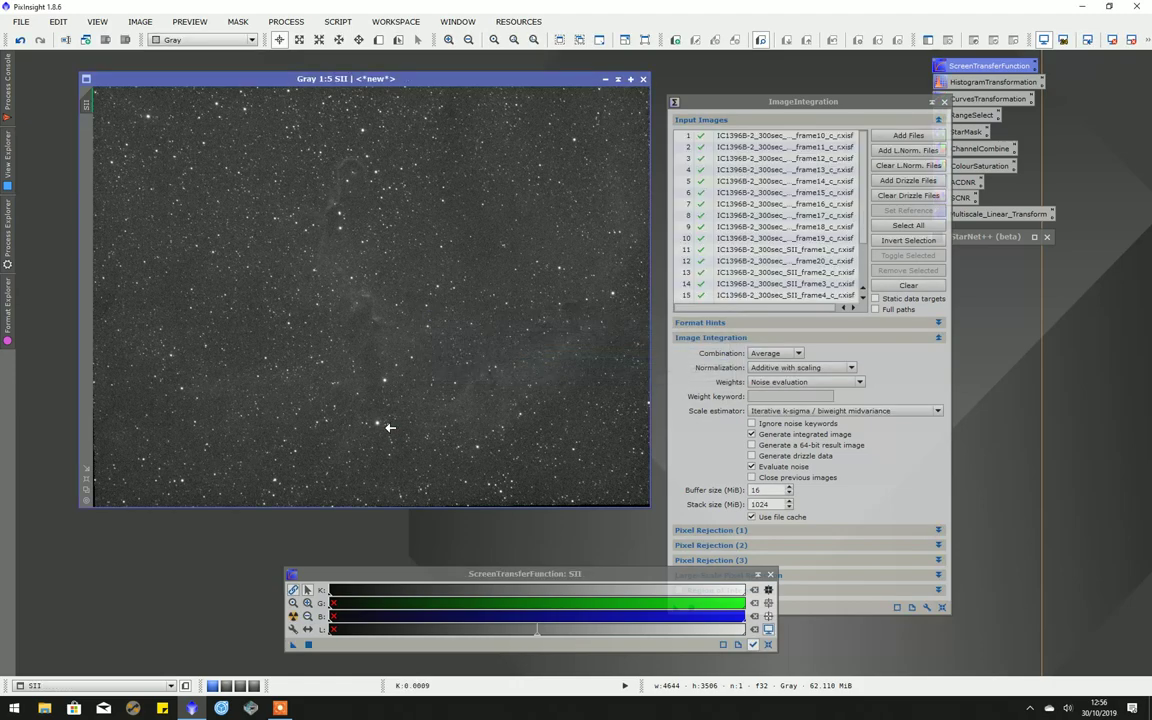
- Shade the SII image, park it aside, and clear the ImageIntegration input list
click(618, 80)
drag(373, 290, 139, 86)
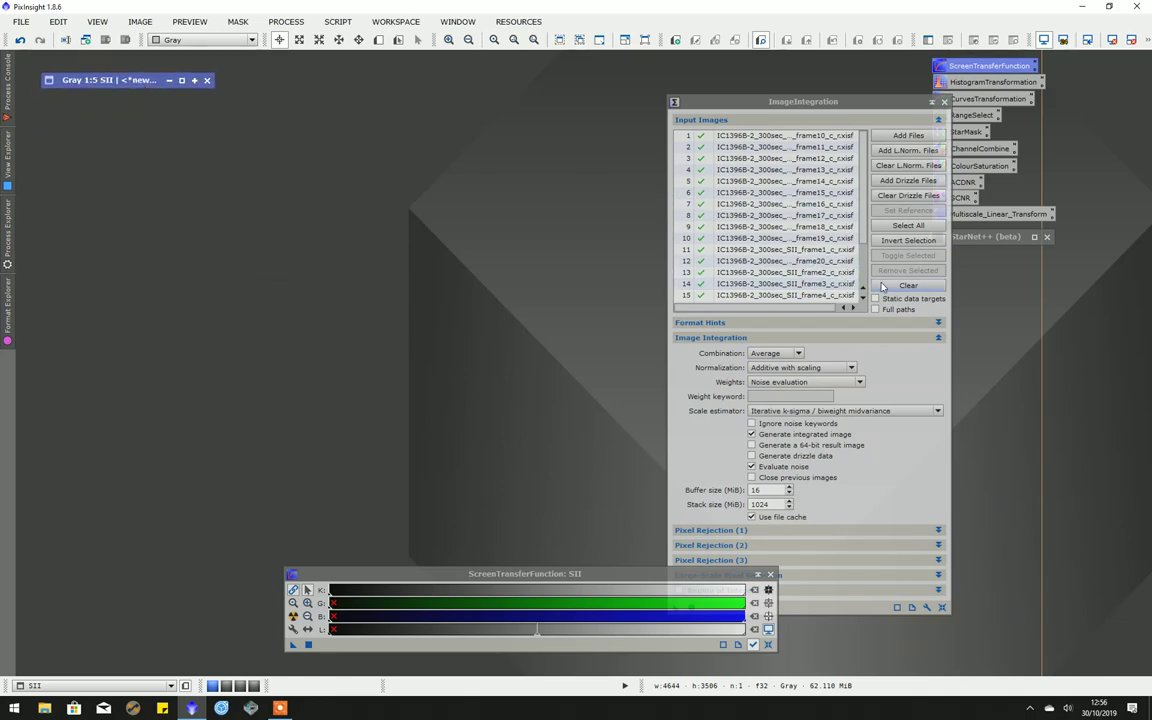
click(908, 285)
- Add the registered Ha_frame20 through Ha_frame3 files to the ImageIntegration input list
click(908, 136)
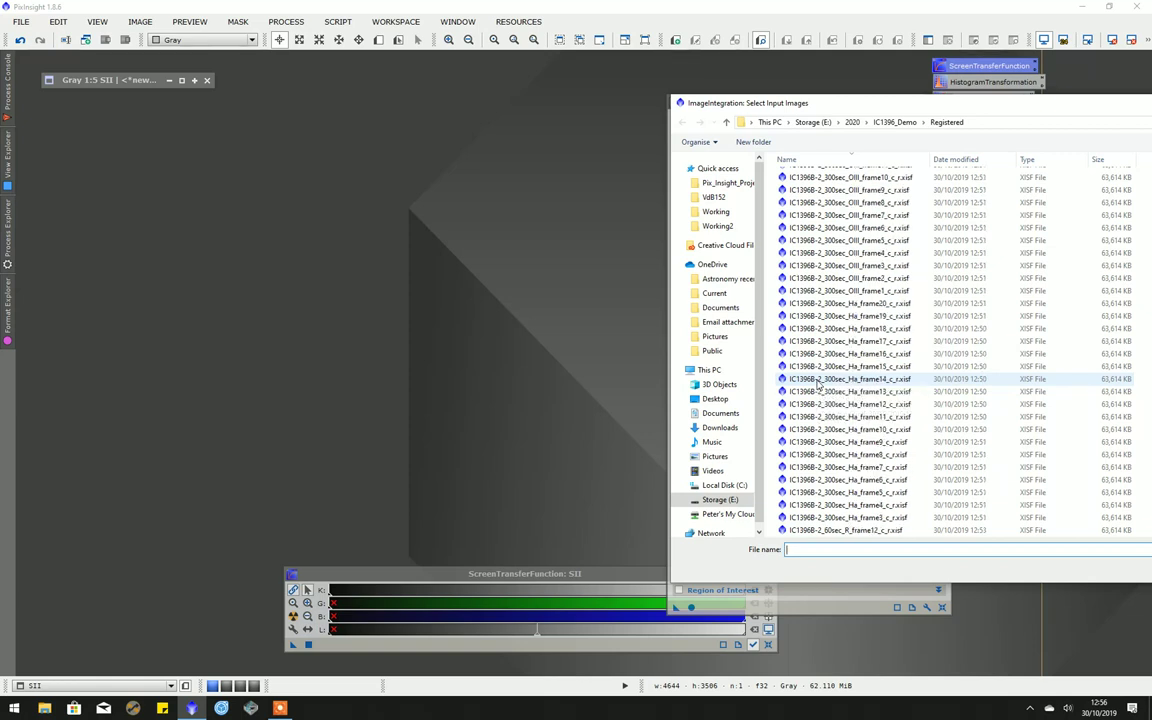
scroll(825, 340, down, 5)
click(830, 303)
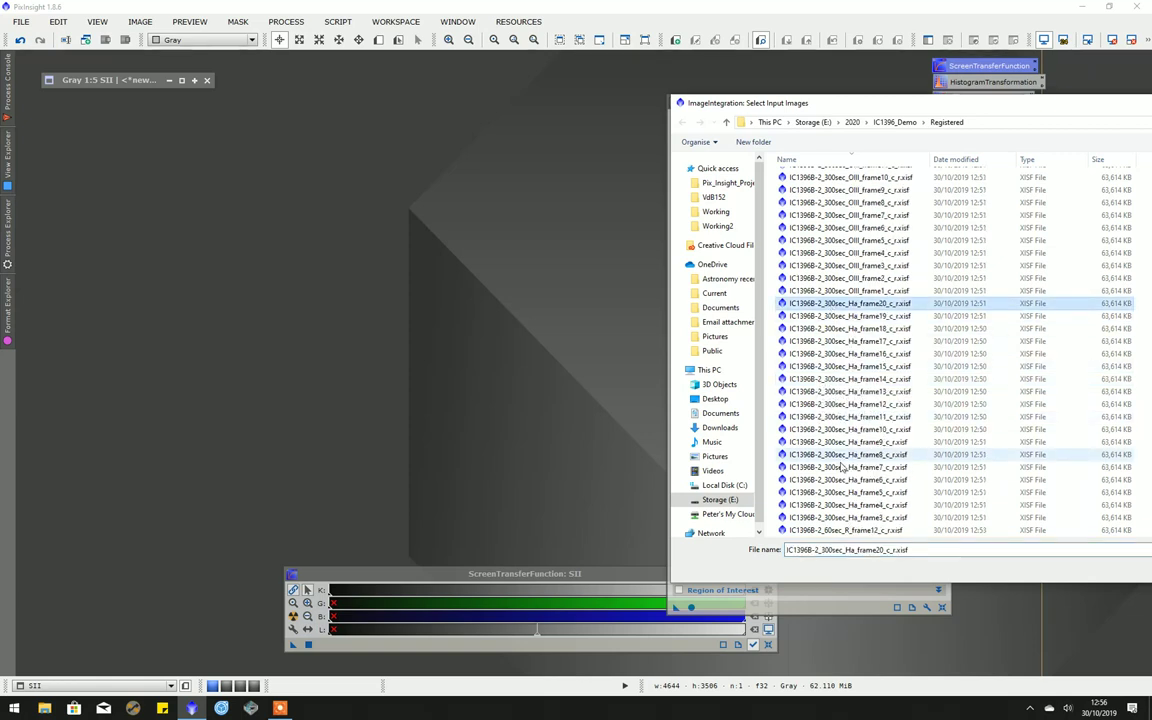
shift+click(848, 518)
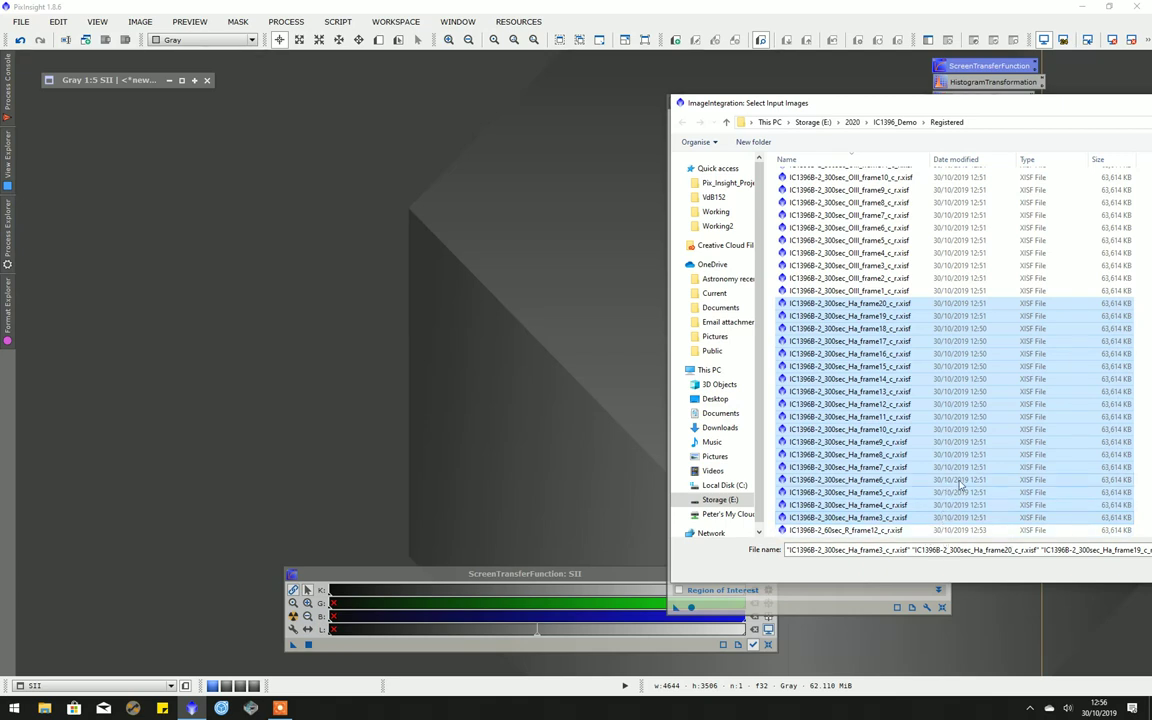
scroll(960, 447, down, 1)
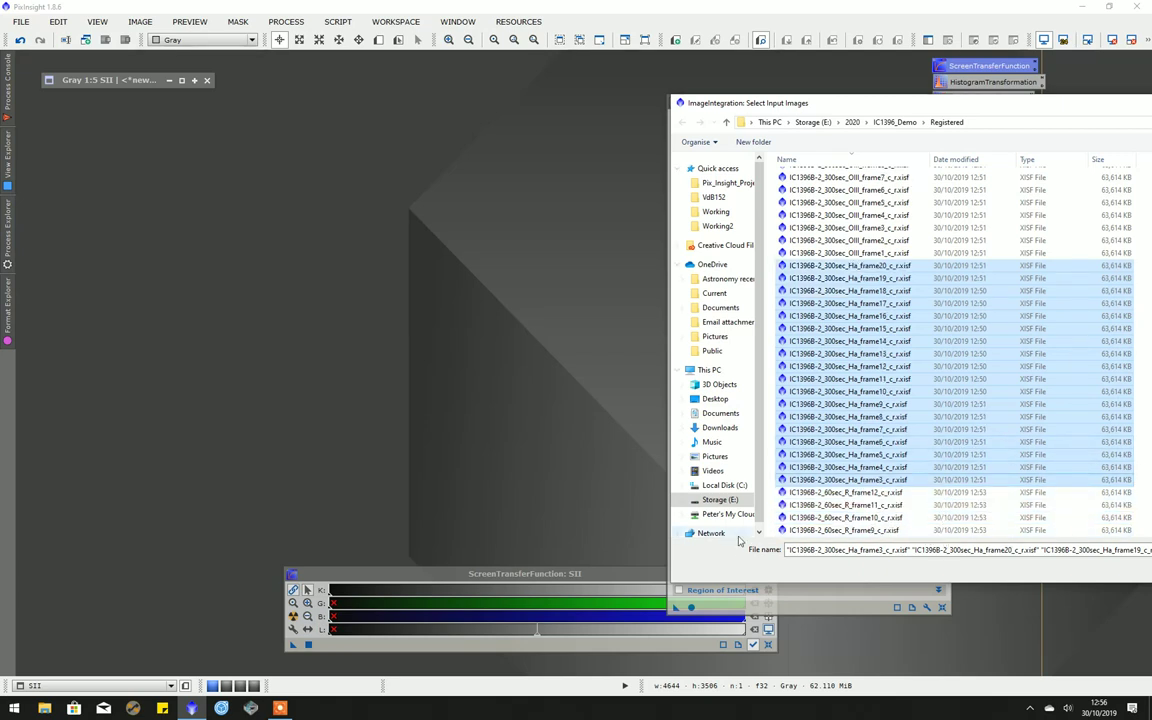
drag(1047, 103, 575, 79)
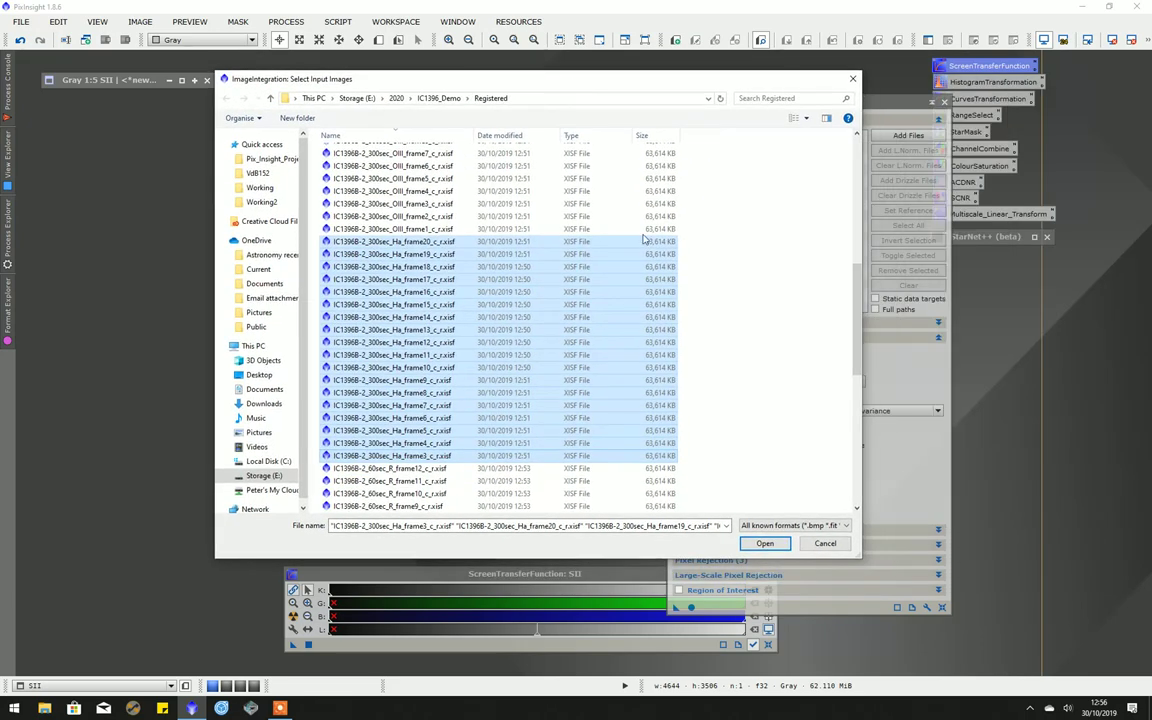
click(765, 544)
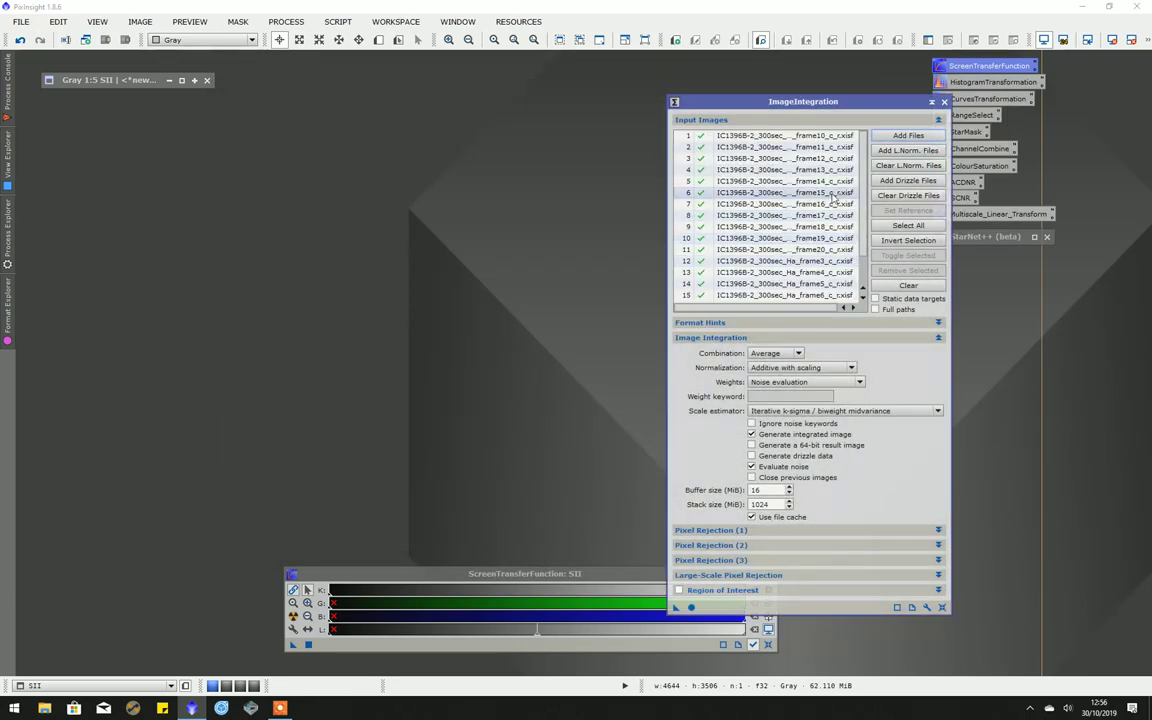
scroll(858, 210, down, 1)
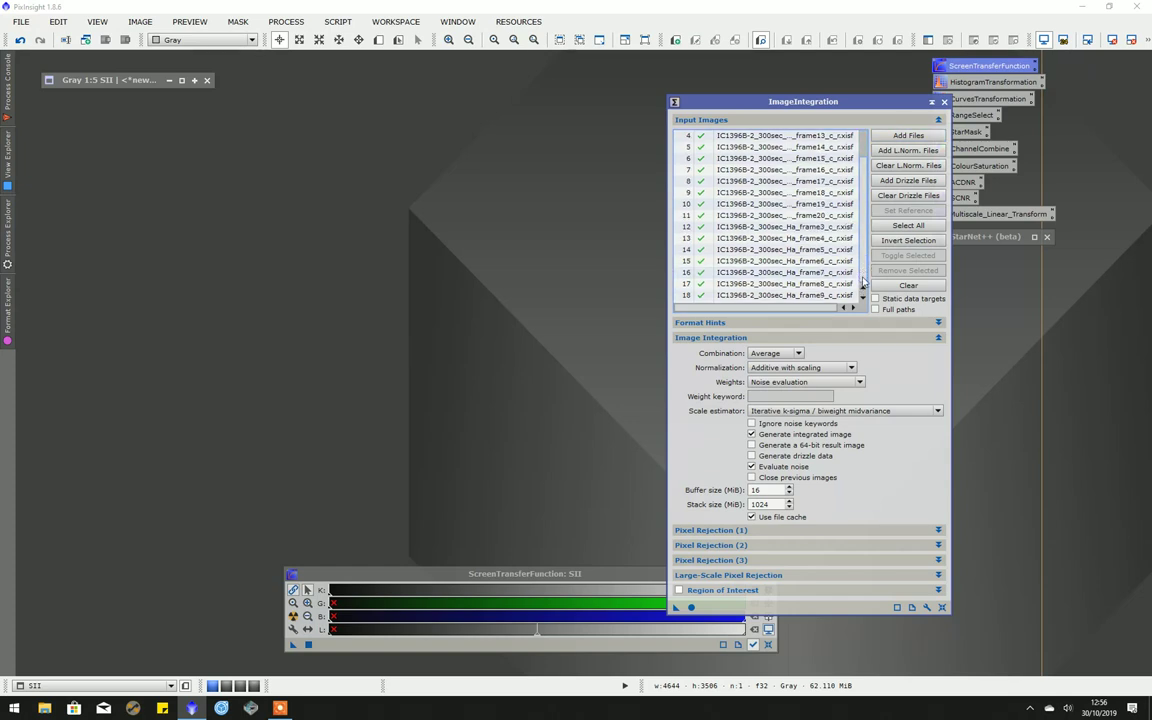
drag(863, 284, 866, 233)
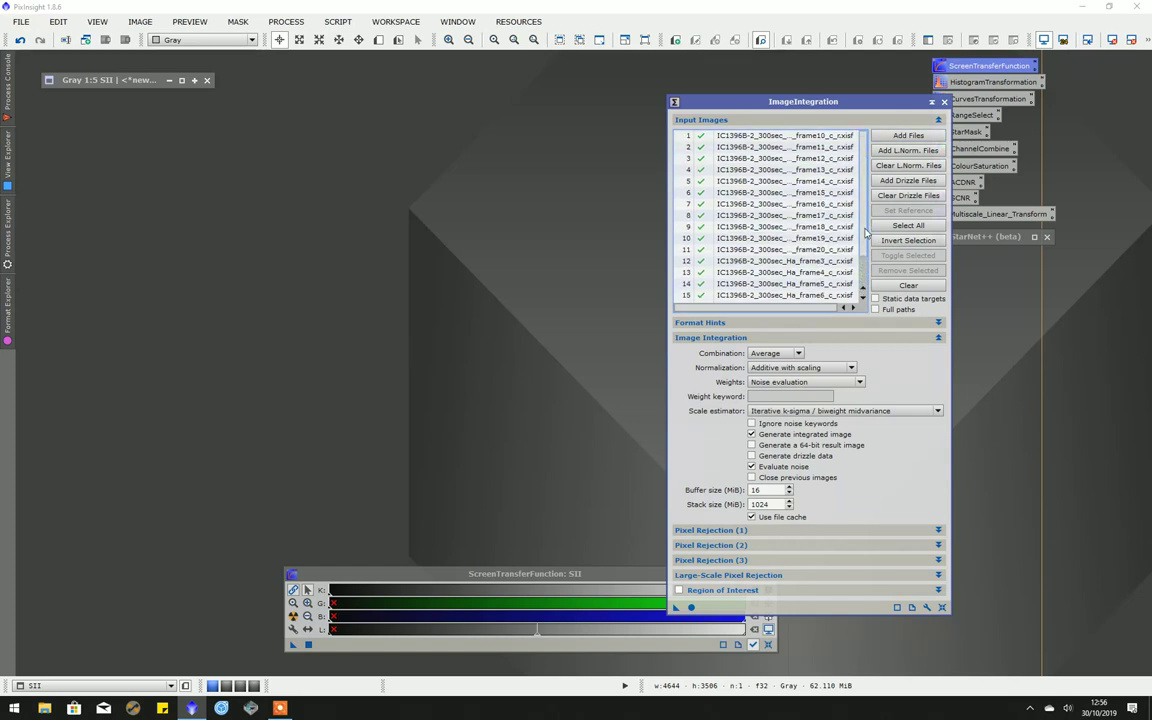
- Integrate the Ha frames and close the rejection_high and rejection_low maps
click(691, 607)
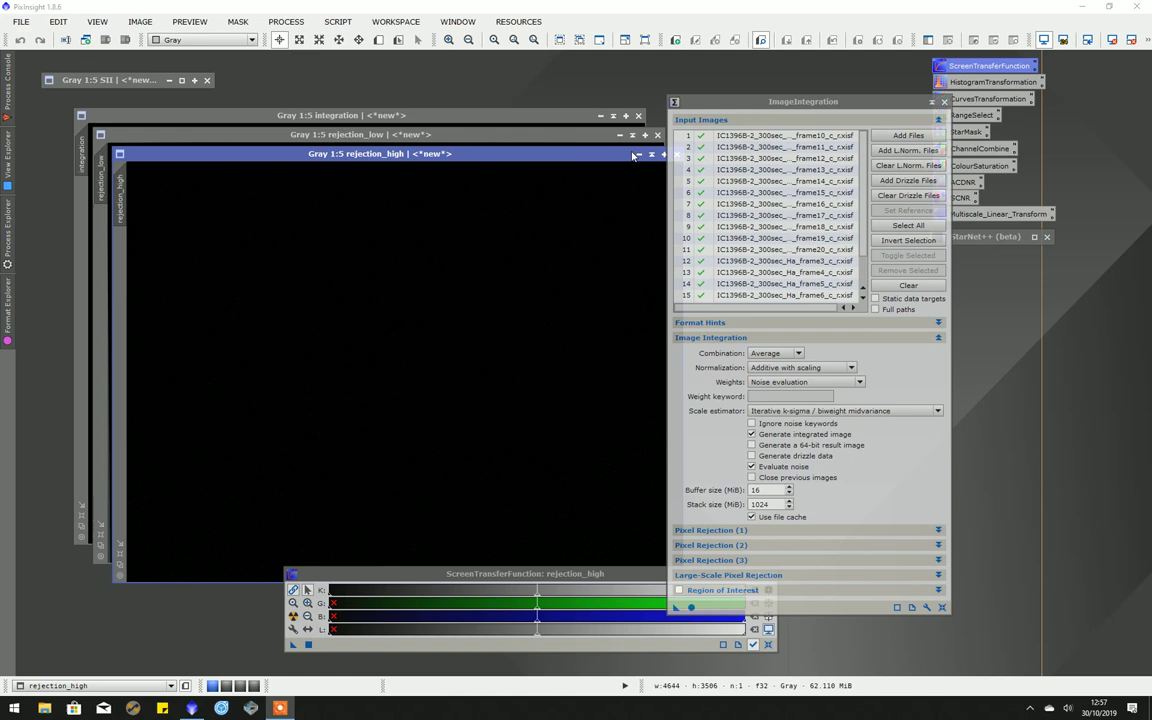
drag(738, 103, 801, 106)
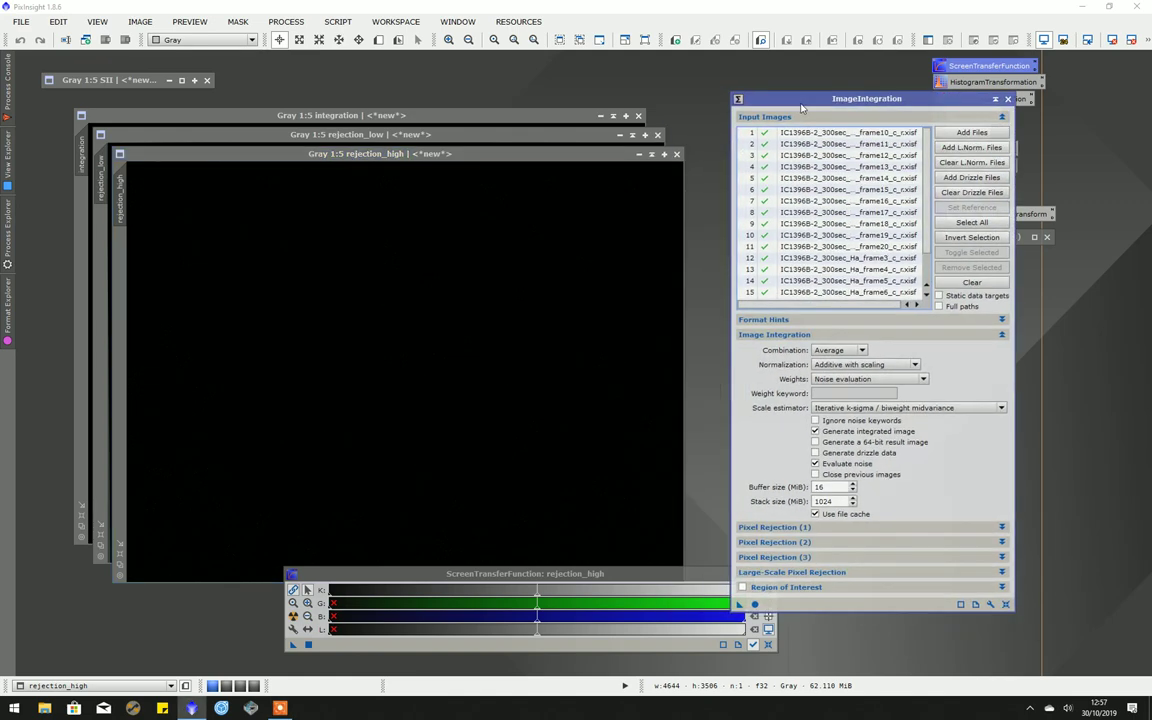
click(676, 155)
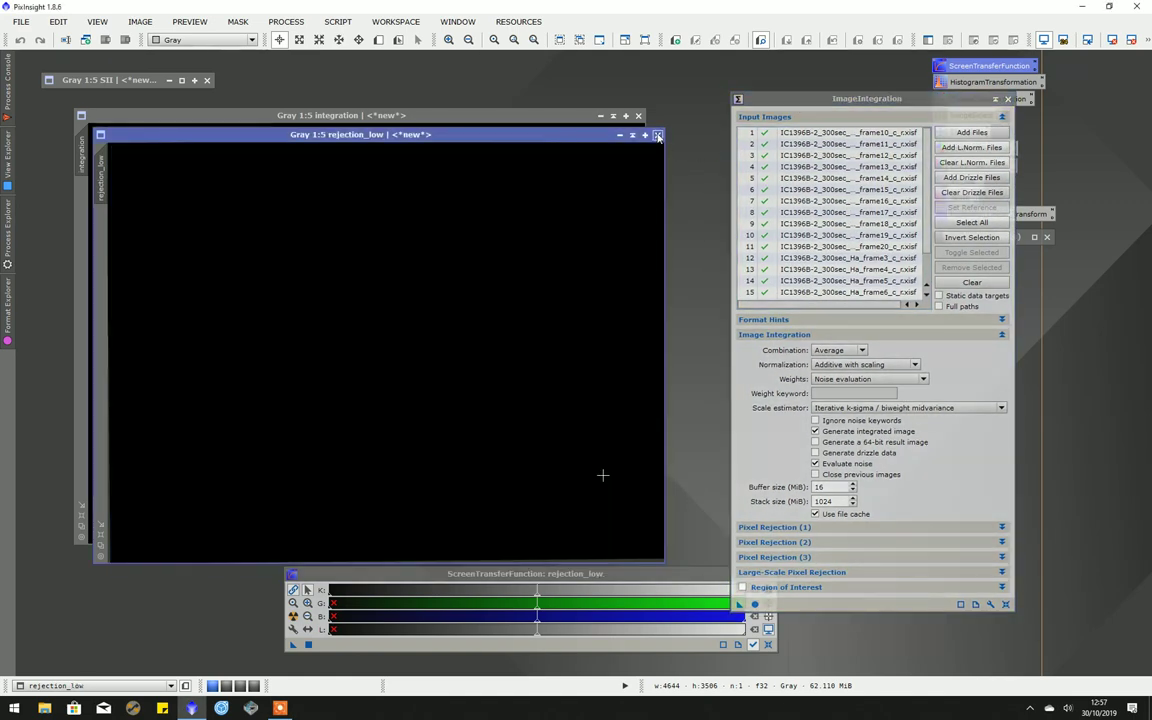
click(657, 134)
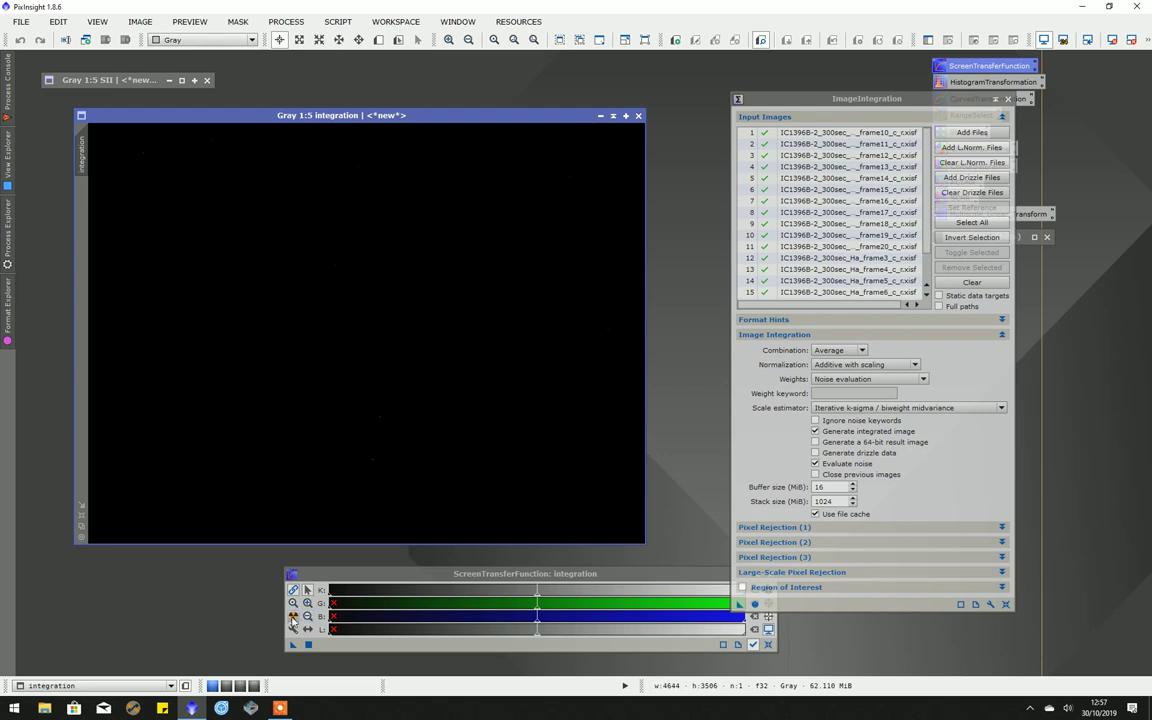
- AutoStretch the integration image, rename it Ha, and shade it
click(294, 617)
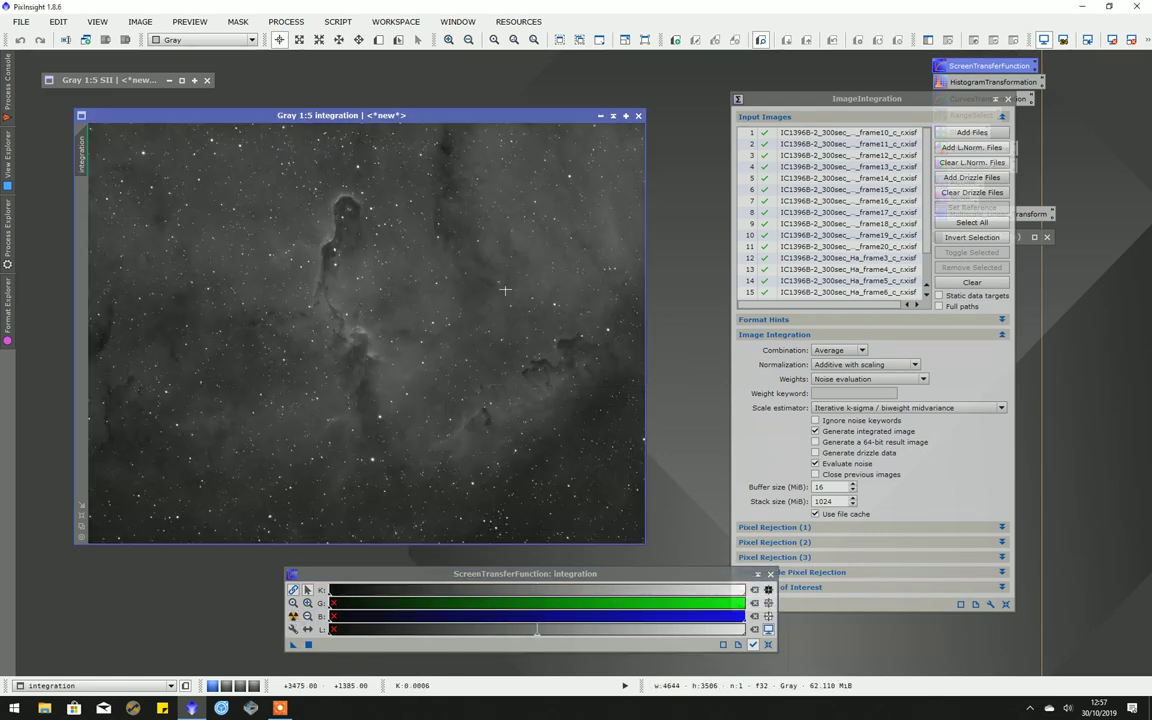
double_click(82, 150)
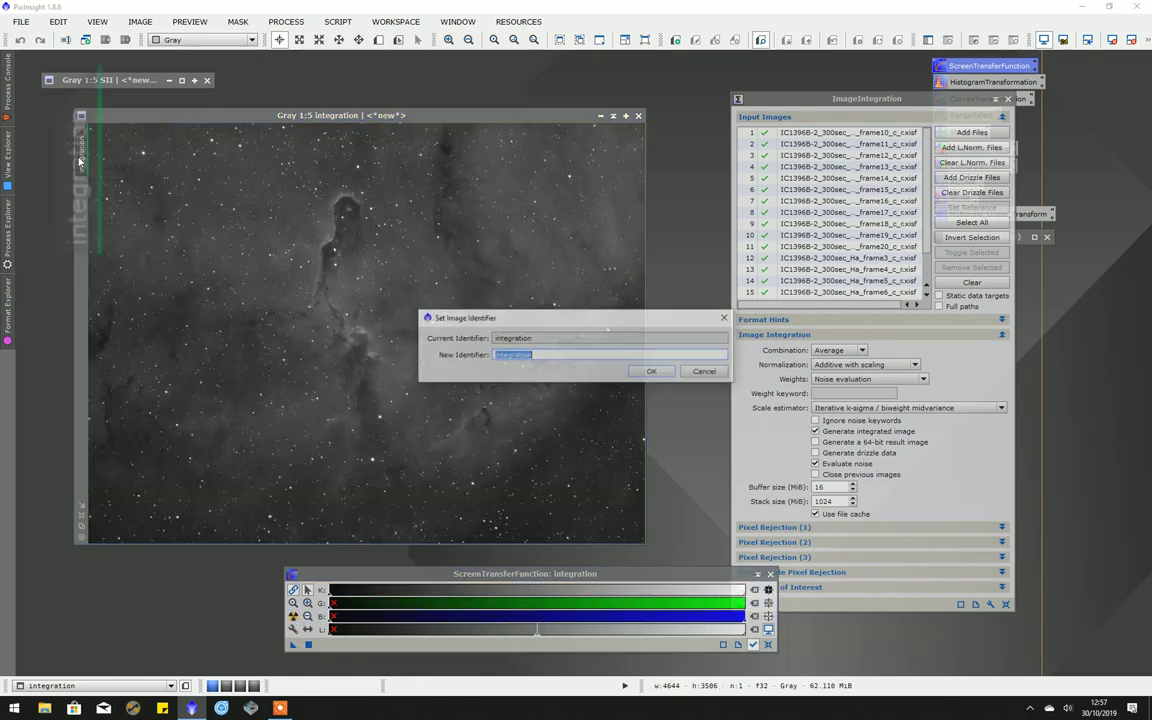
text(Ha)
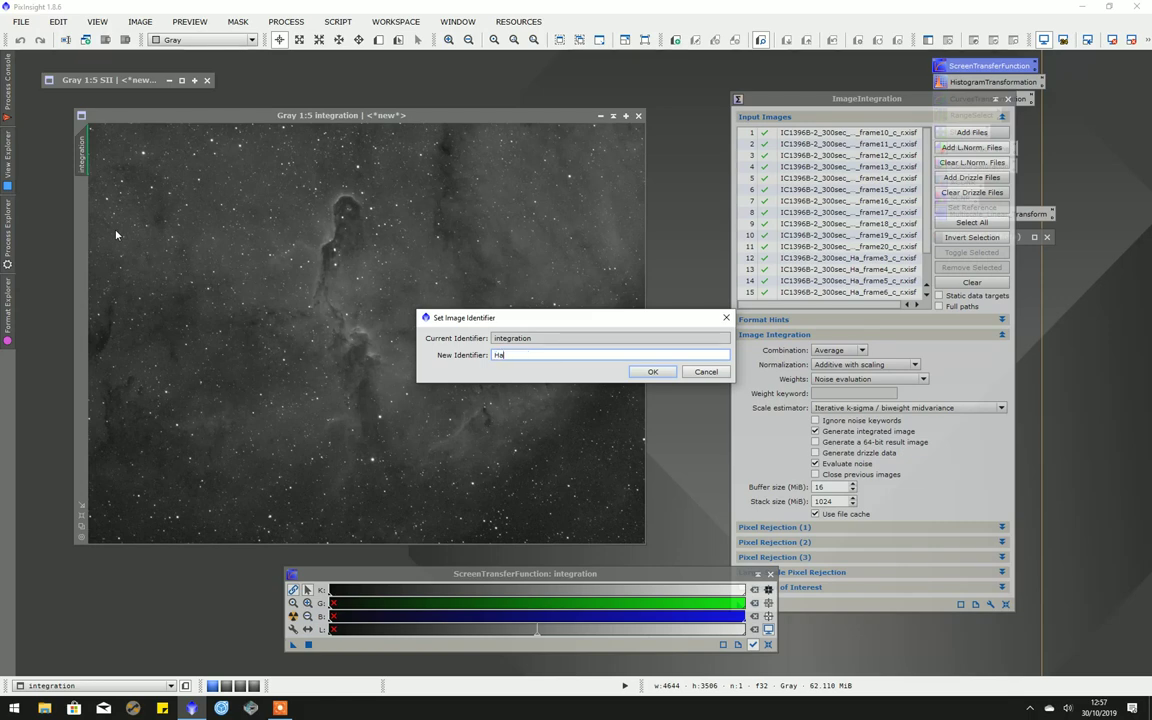
click(651, 372)
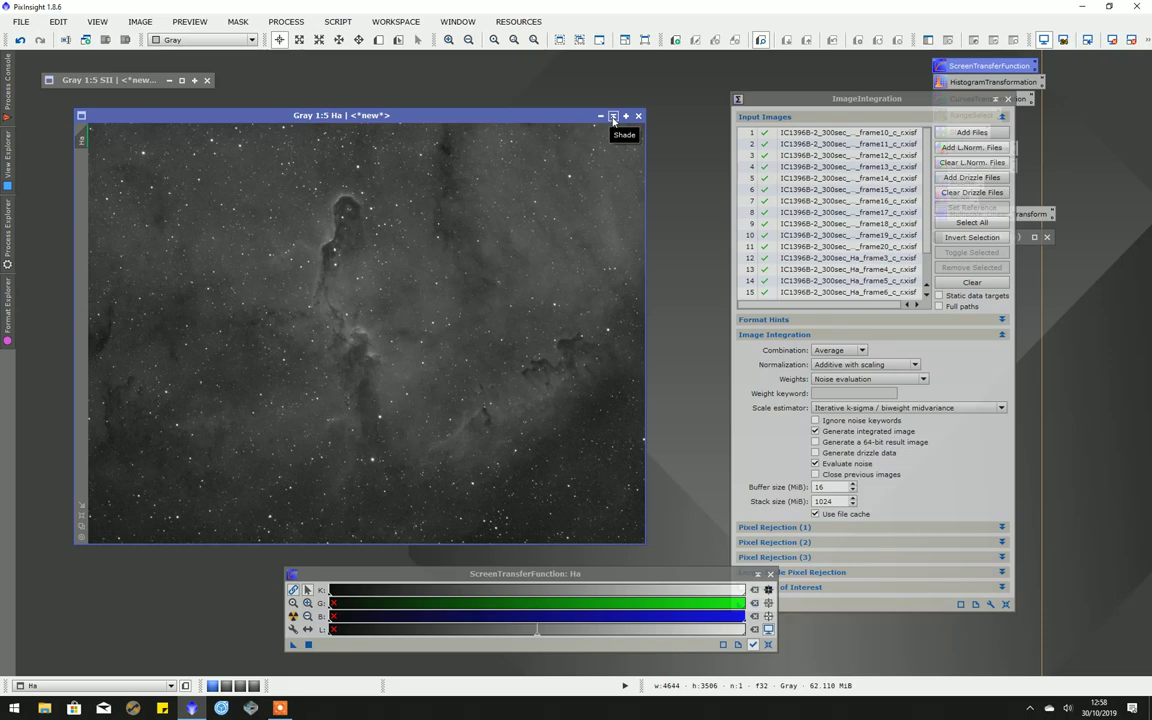
click(613, 117)
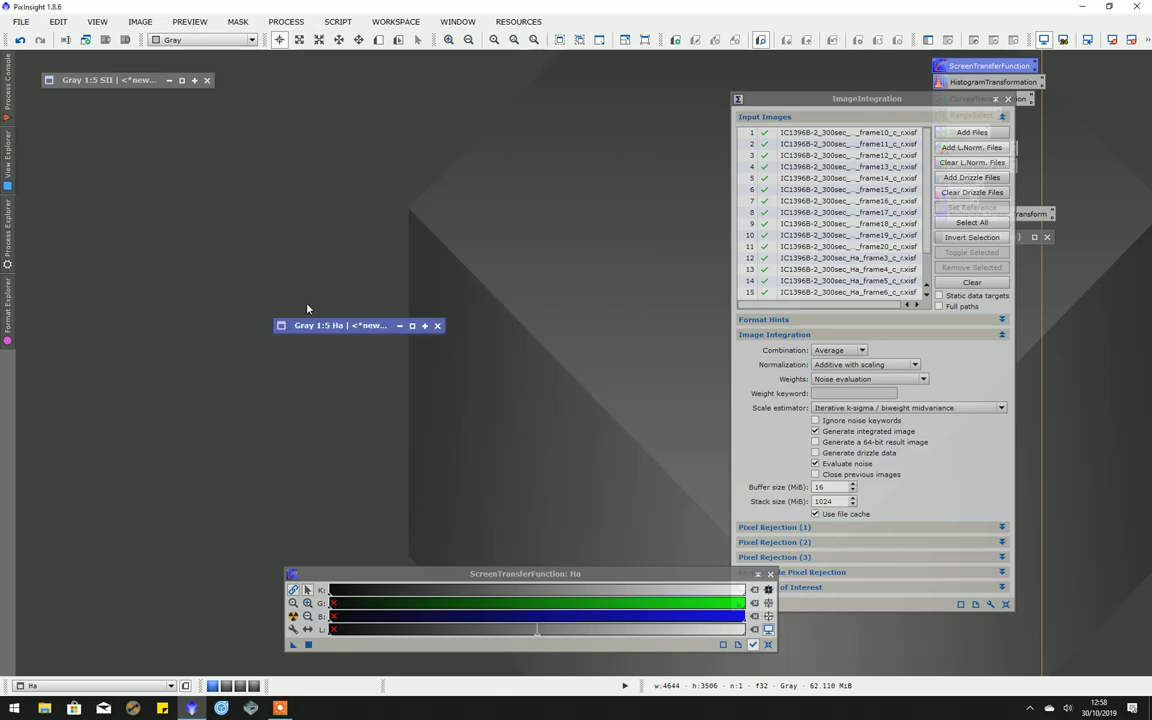
mouse_move(319, 327)
mouse_down()
mouse_move(152, 221)
mouse_move(84, 103)
mouse_up()
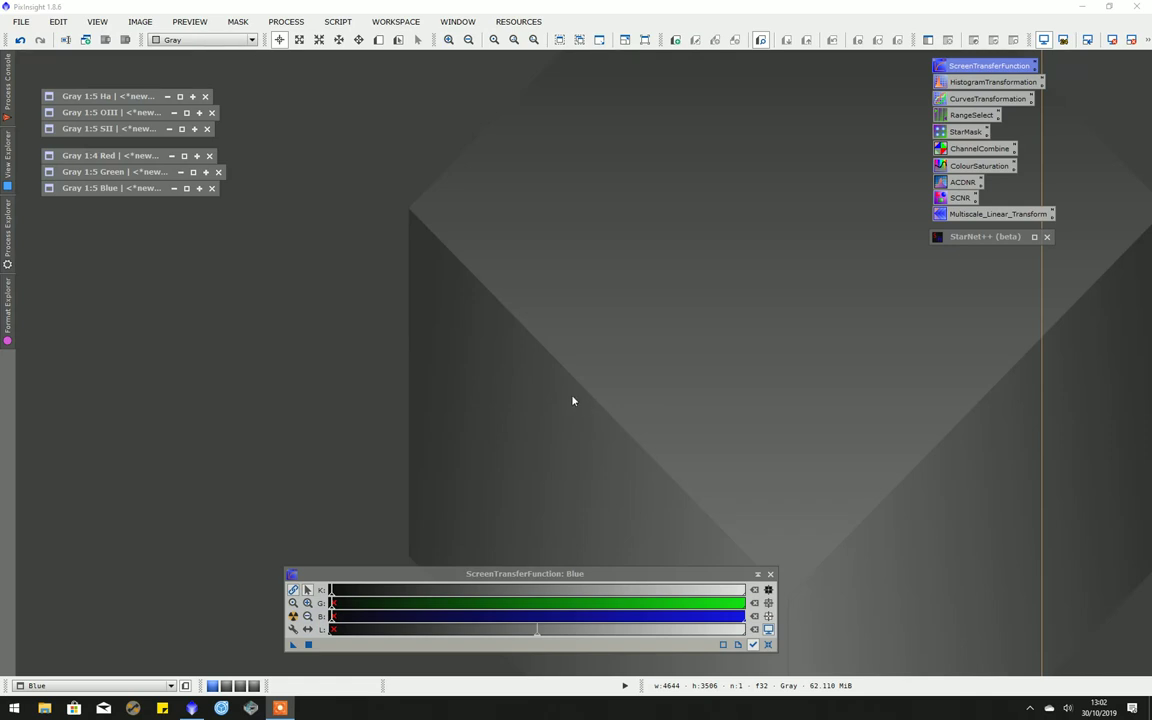
click(7, 88)
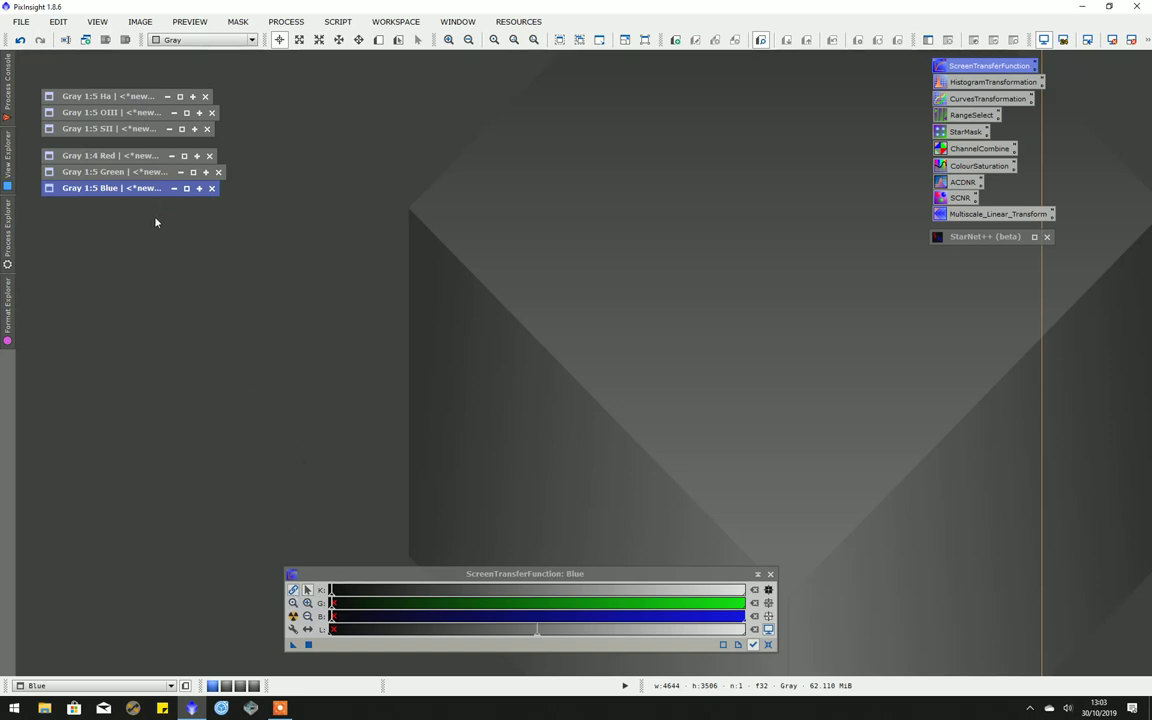
- Open DynamicCrop beside the restored Blue image, zoomed out to 1:6 to fit
click(284, 24)
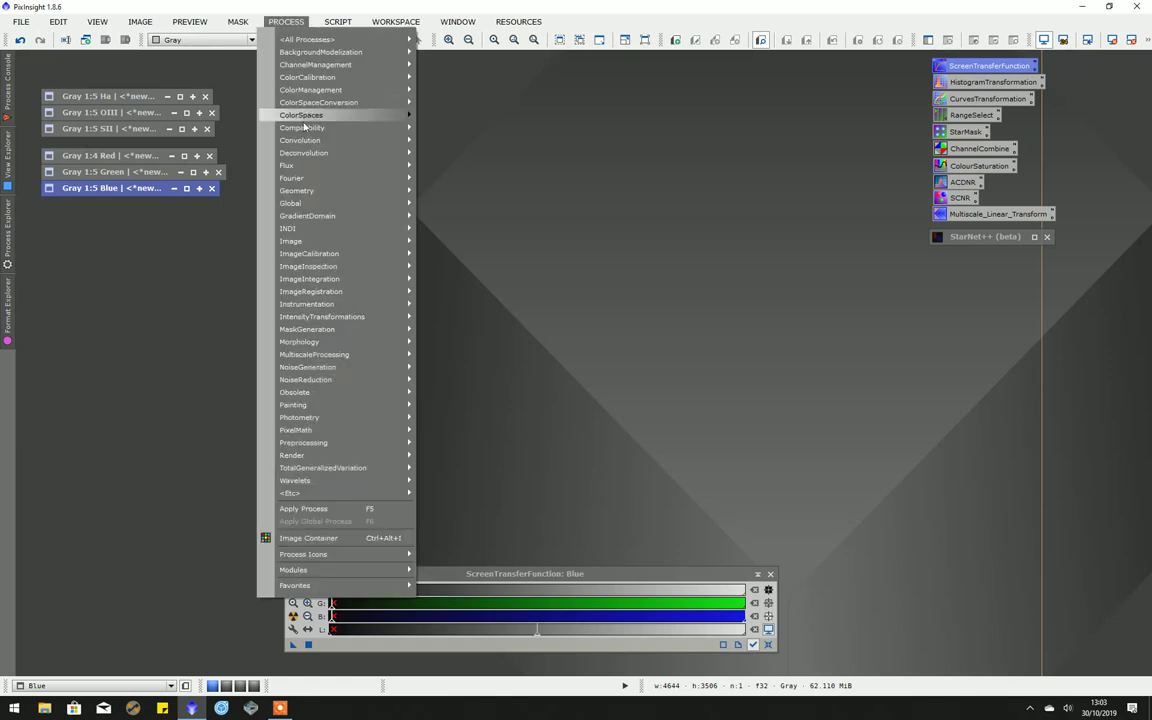
mouse_move(307, 141)
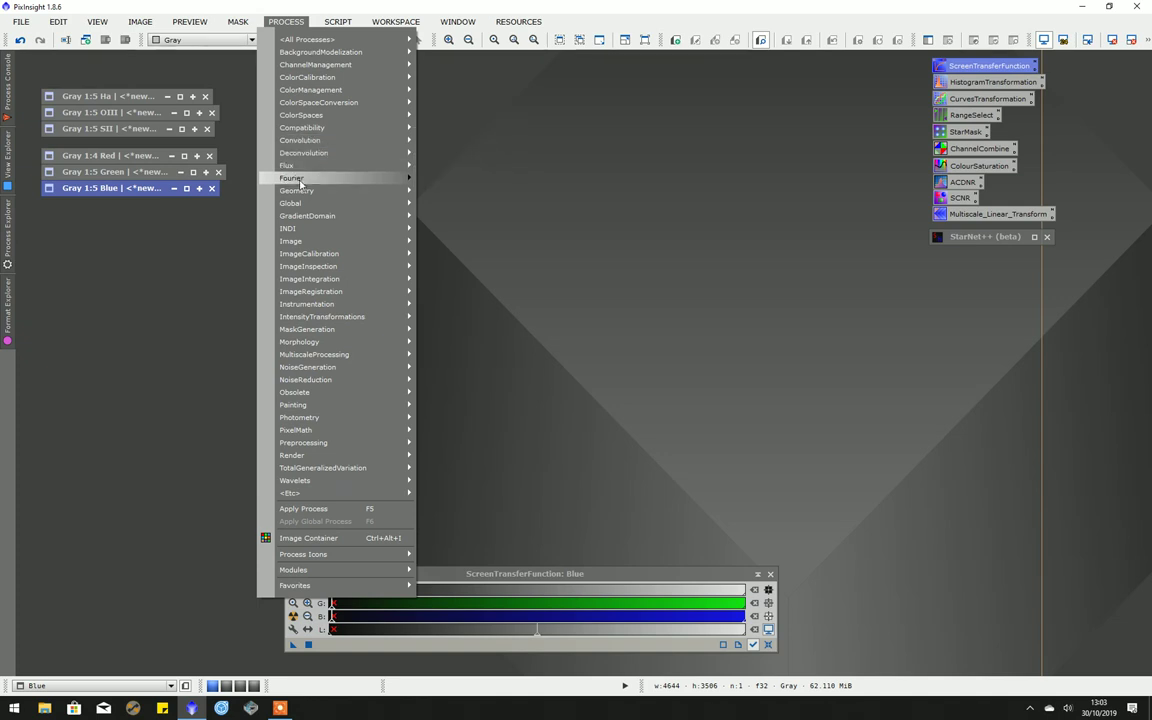
mouse_move(300, 194)
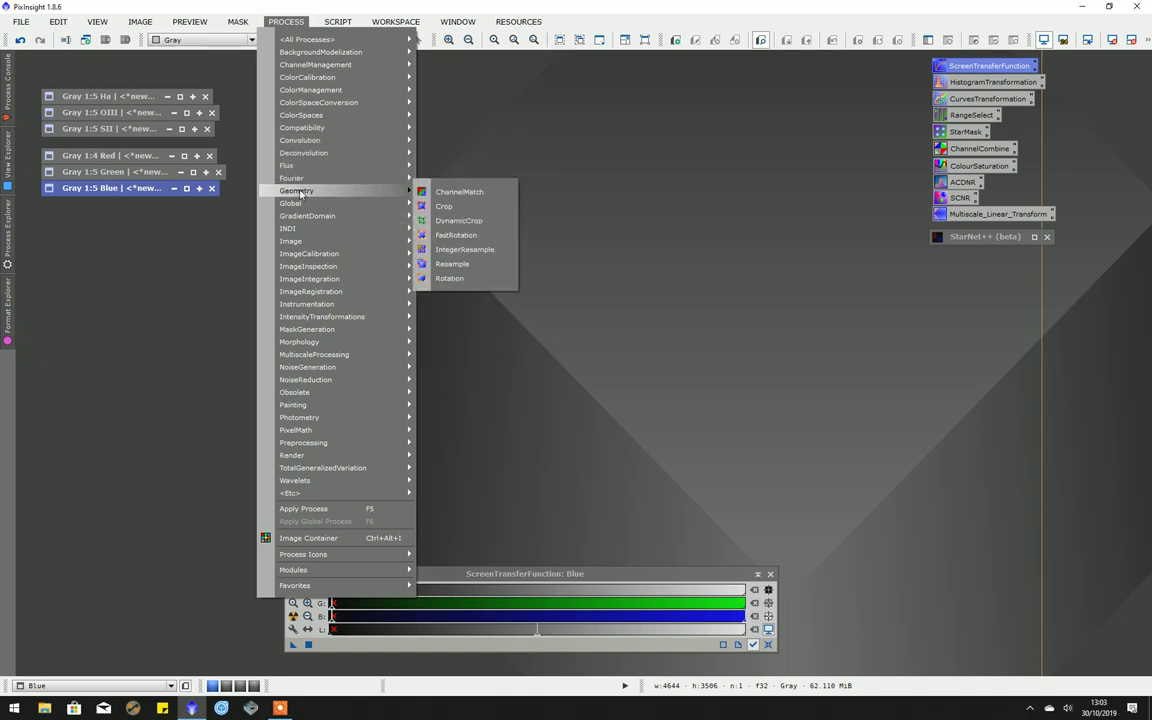
click(460, 220)
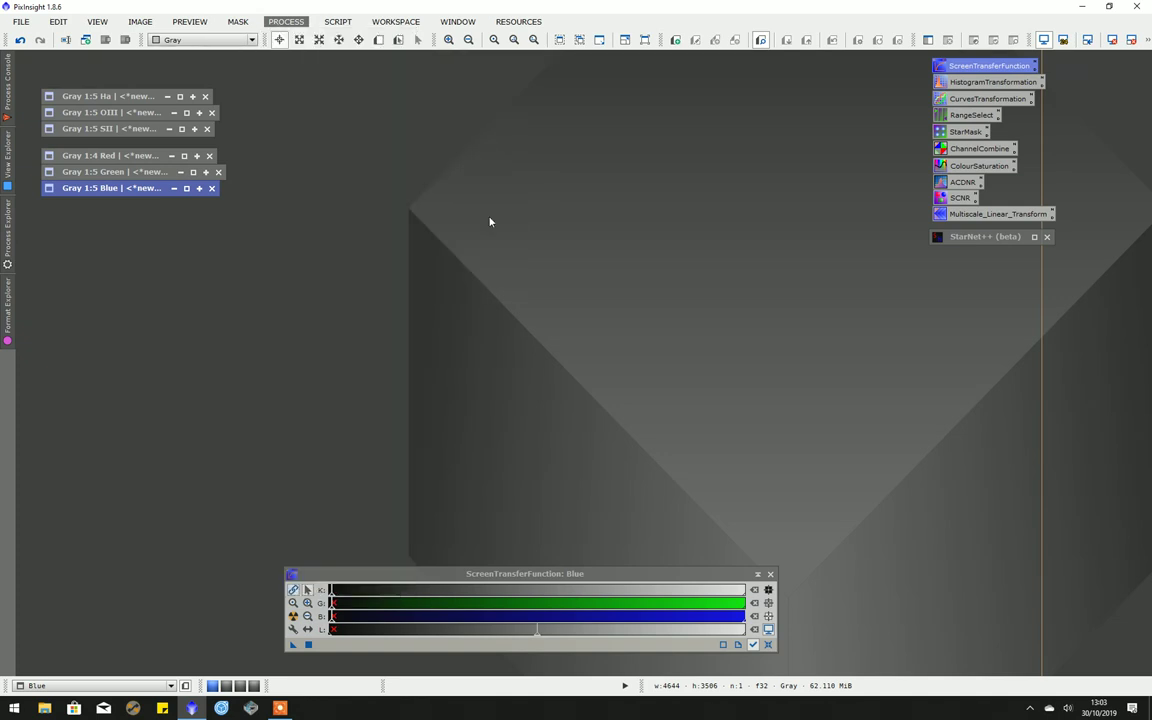
double_click(128, 190)
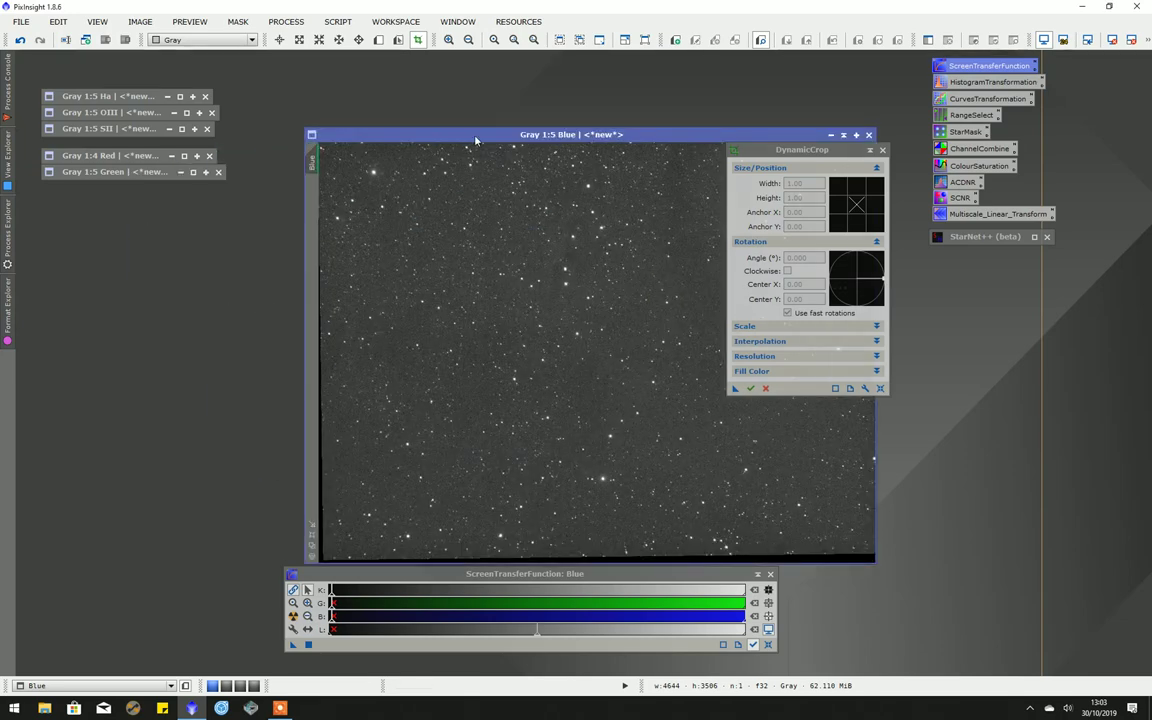
drag(476, 140, 266, 90)
scroll(376, 344, down, 1)
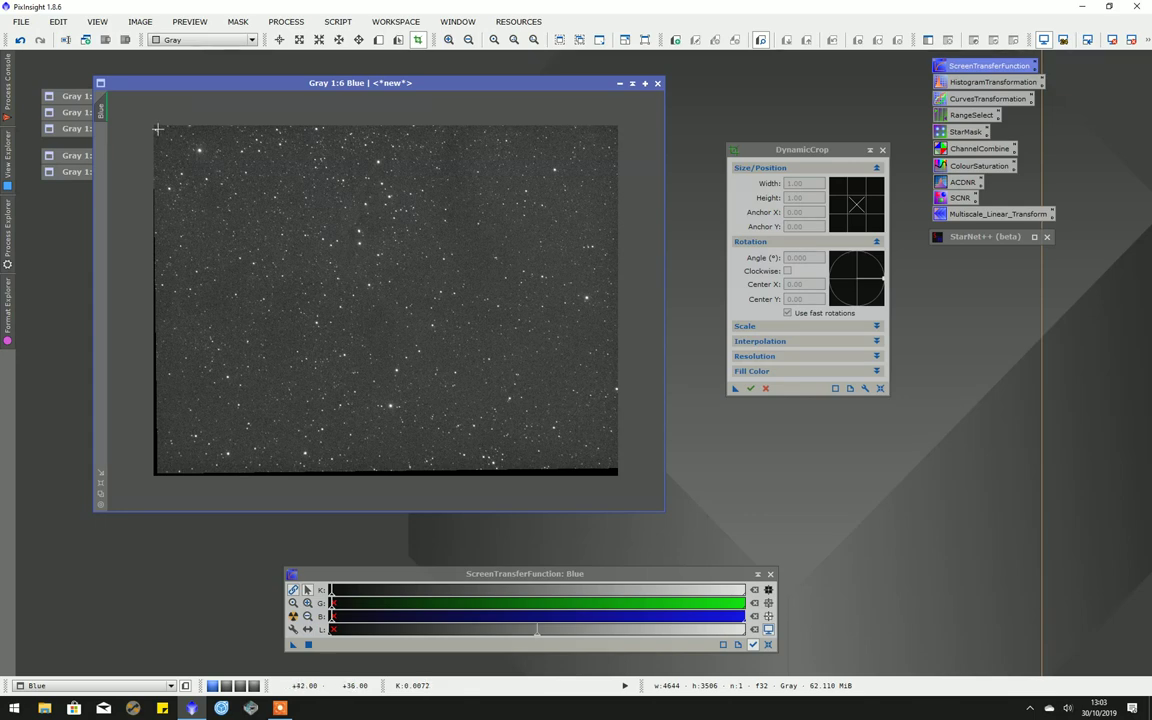
- Draw a slightly rotated 4500.14 × 3342.07 crop frame on Blue and save it as Process12
drag(158, 129, 618, 468)
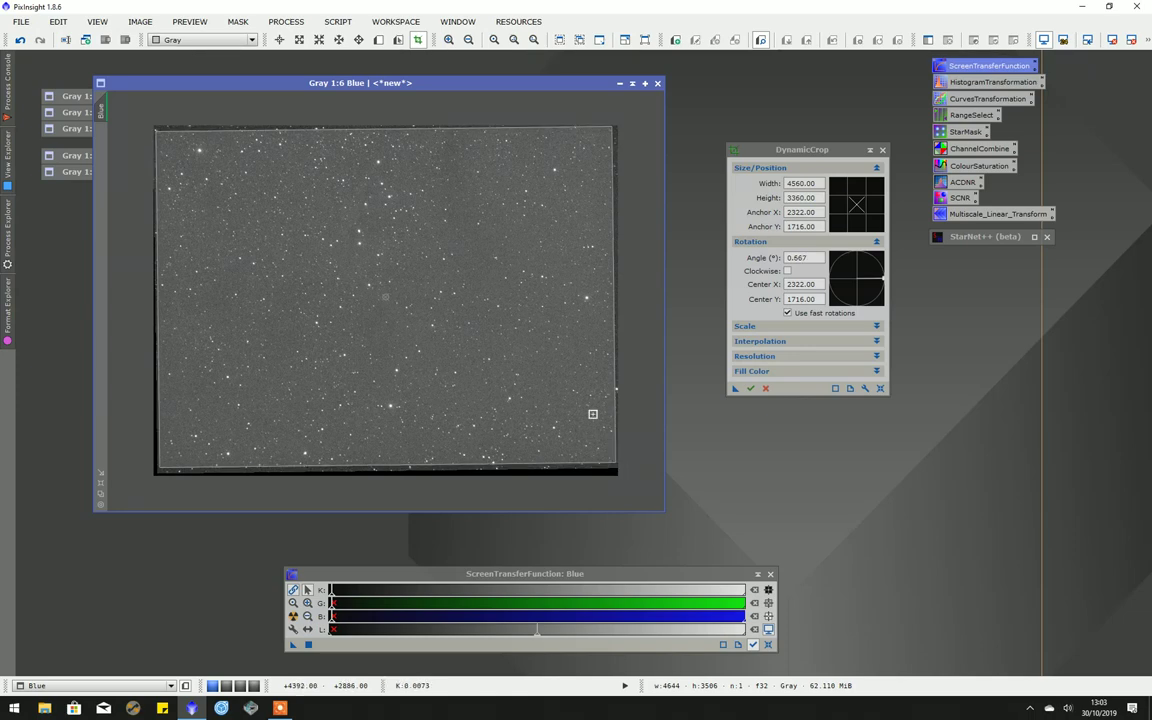
drag(386, 128, 386, 131)
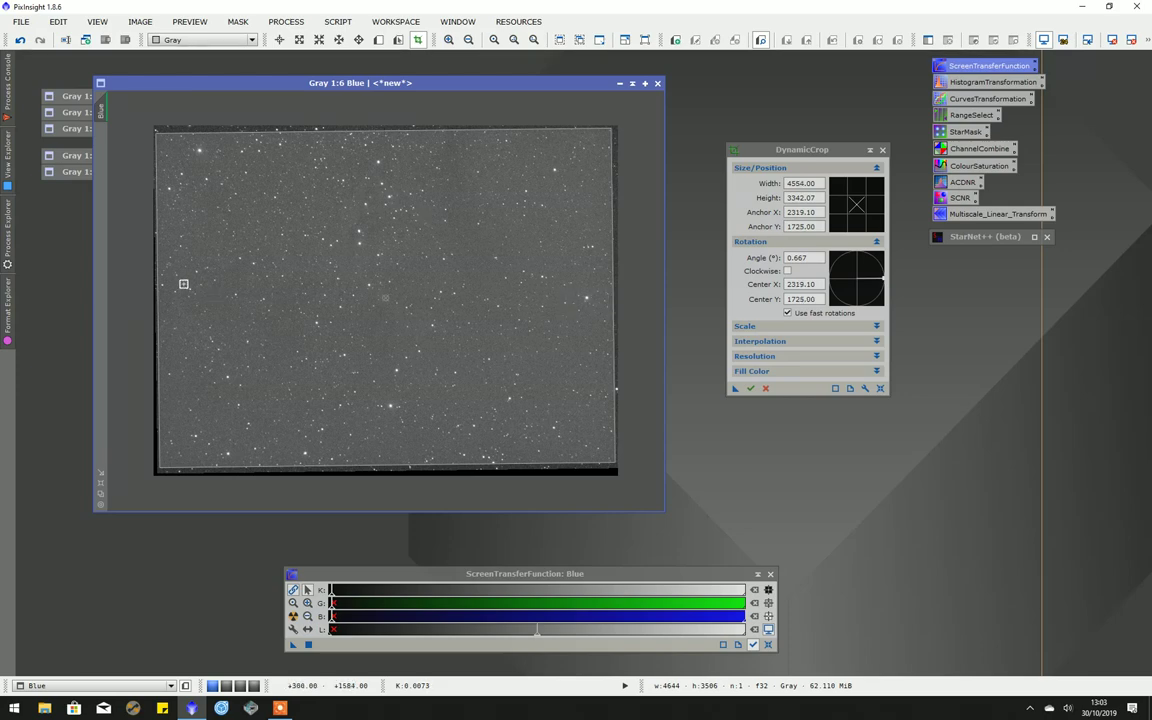
drag(157, 286, 161, 286)
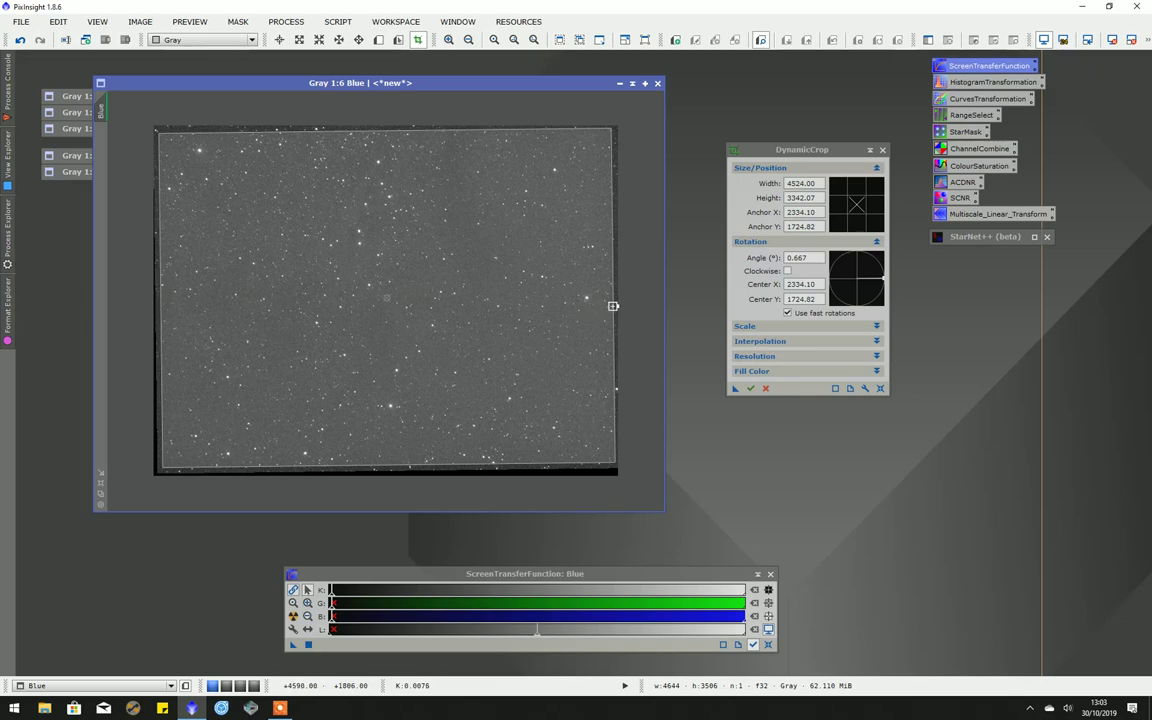
drag(612, 306, 610, 305)
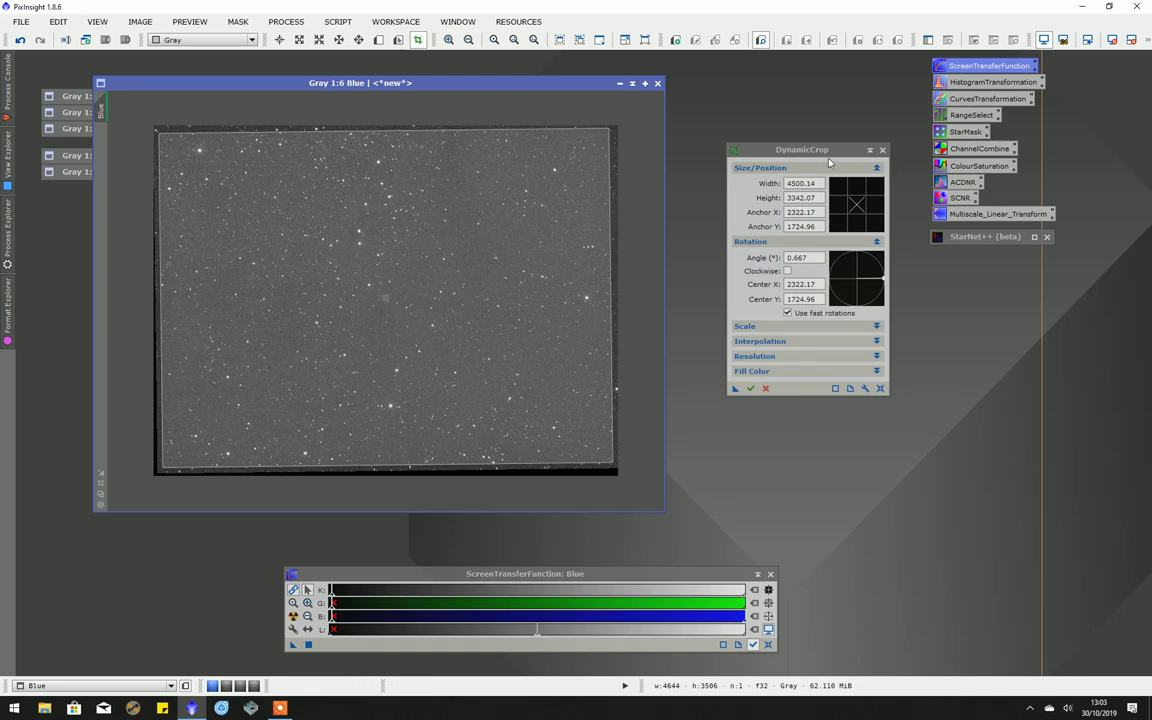
drag(826, 151, 849, 237)
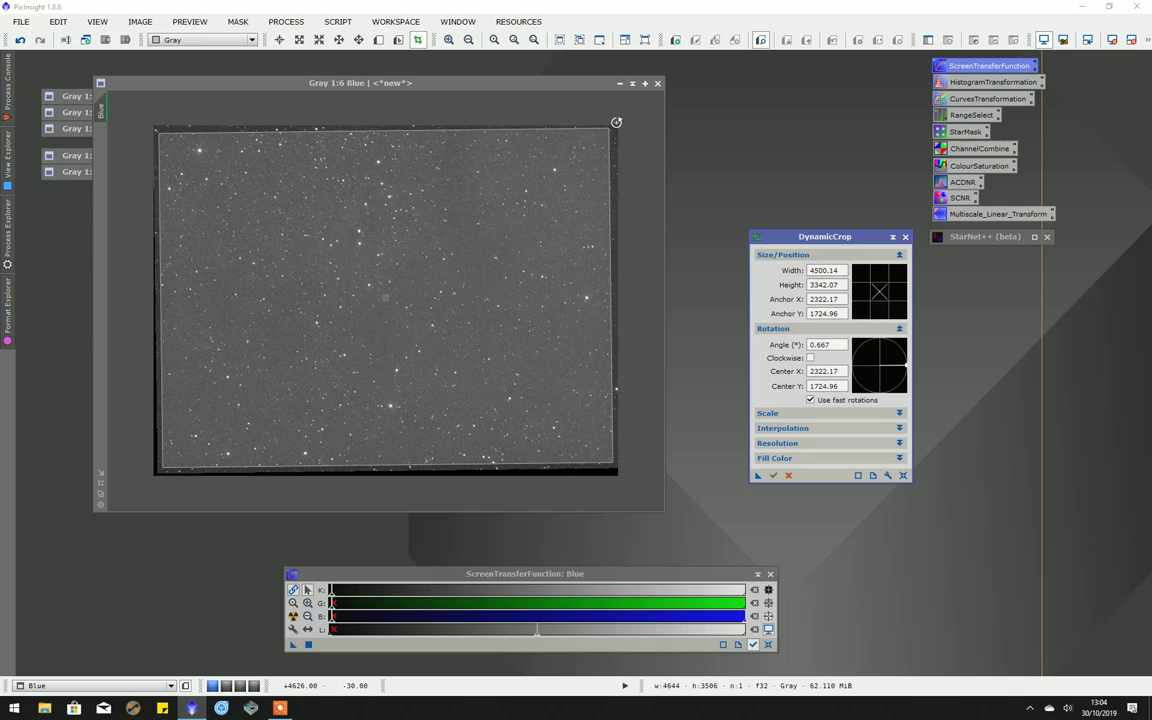
drag(604, 126, 618, 123)
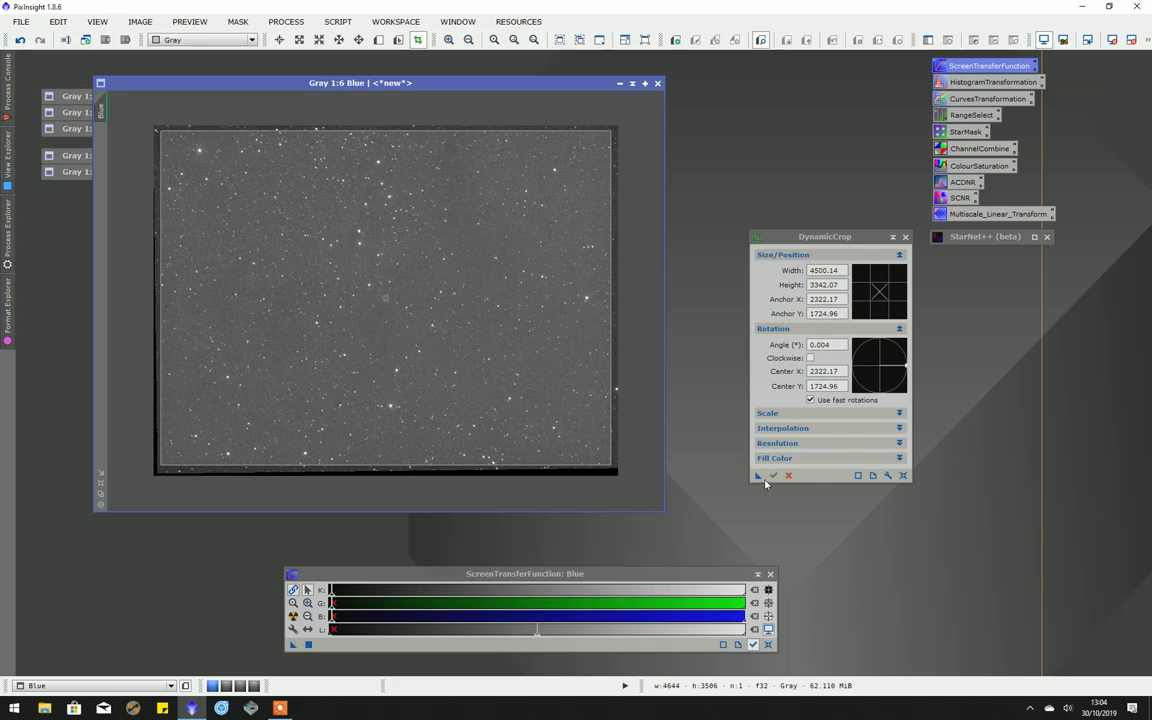
drag(758, 476, 725, 524)
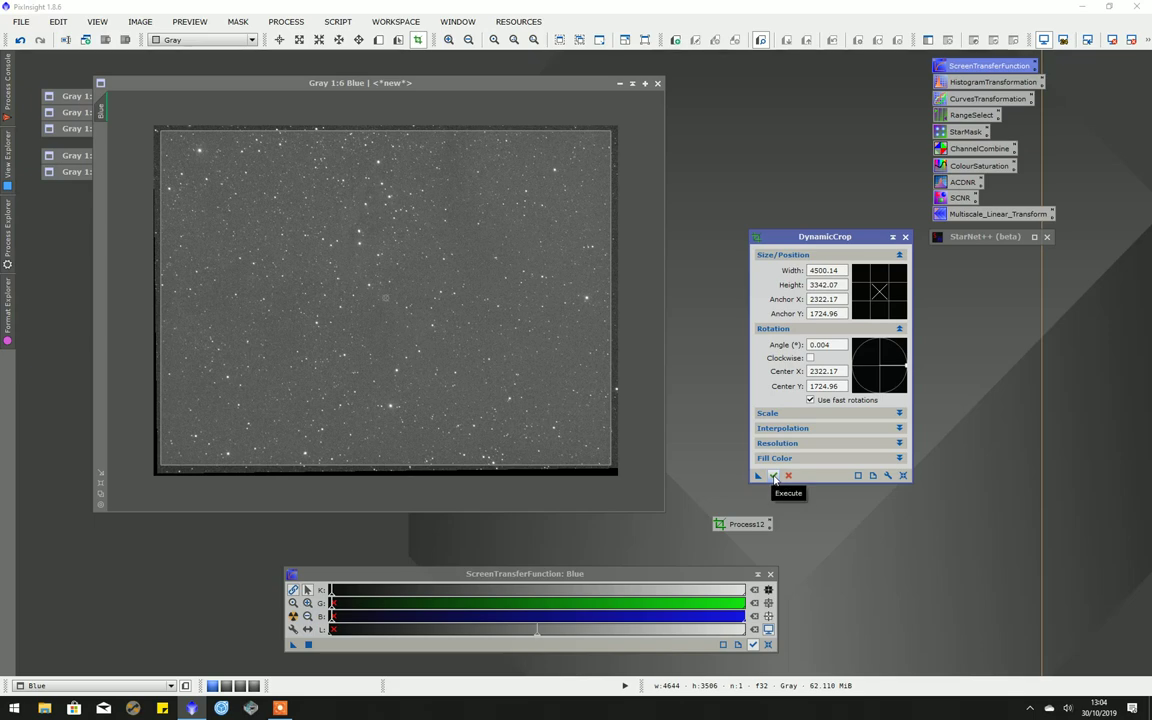
- Crop the Blue and Green images with the Process12 crop and iconize them
click(773, 477)
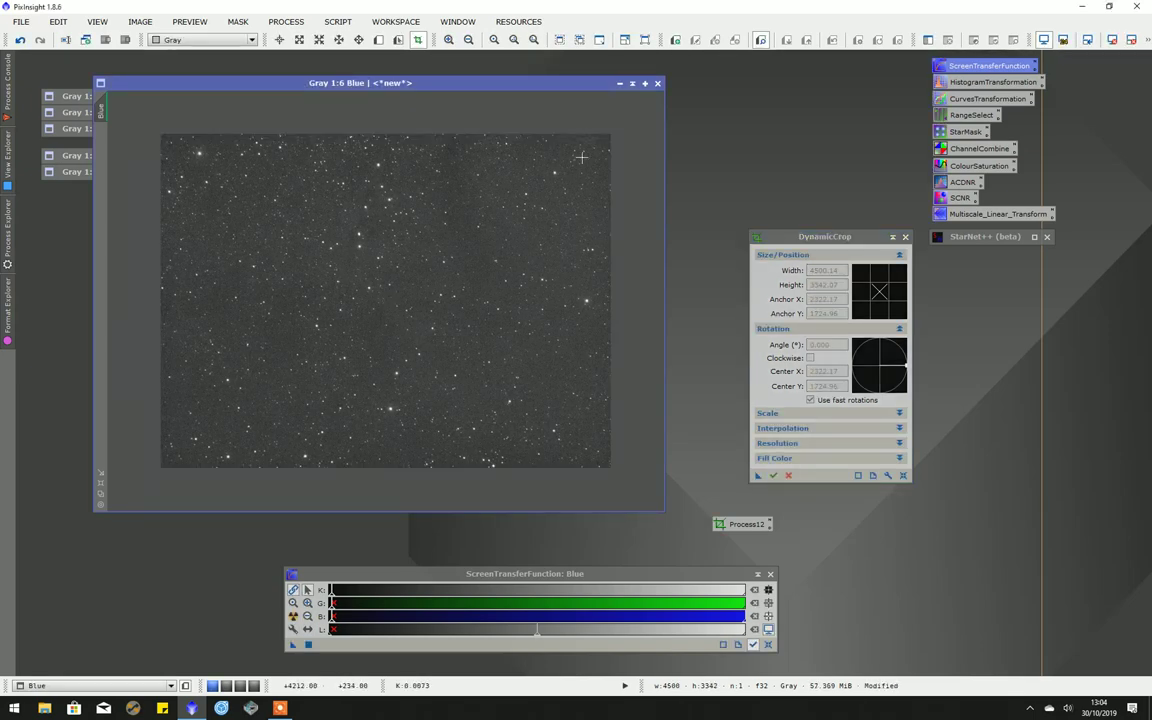
click(632, 83)
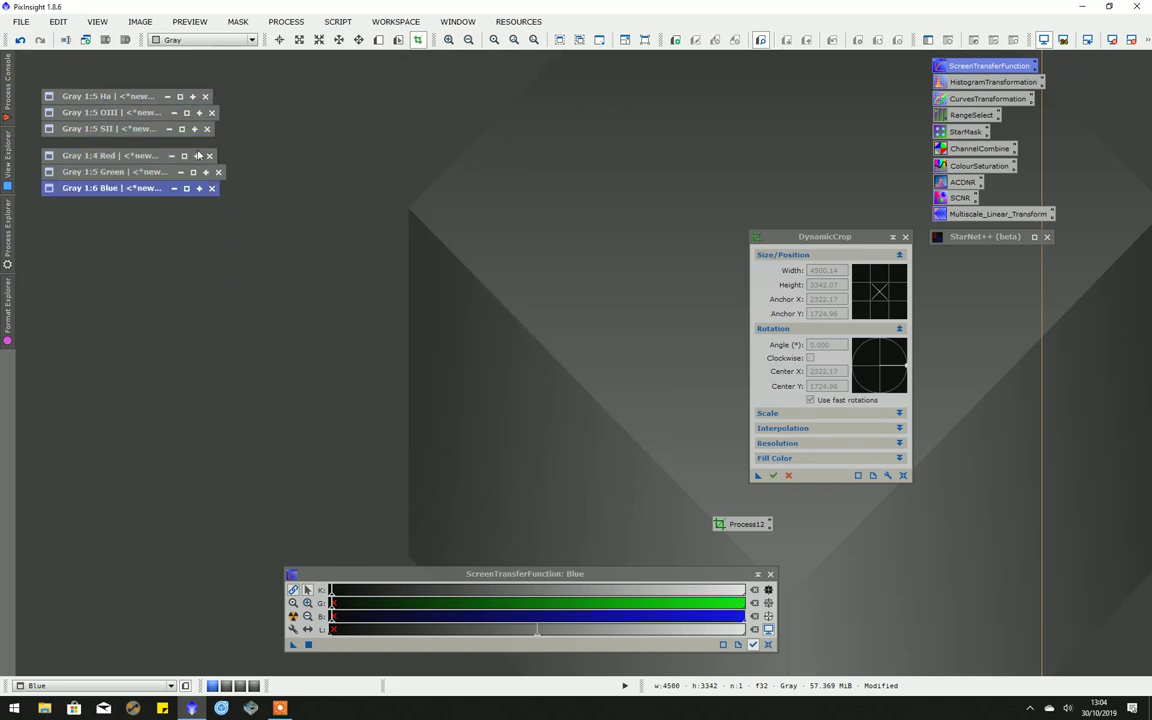
double_click(130, 170)
drag(742, 524, 479, 380)
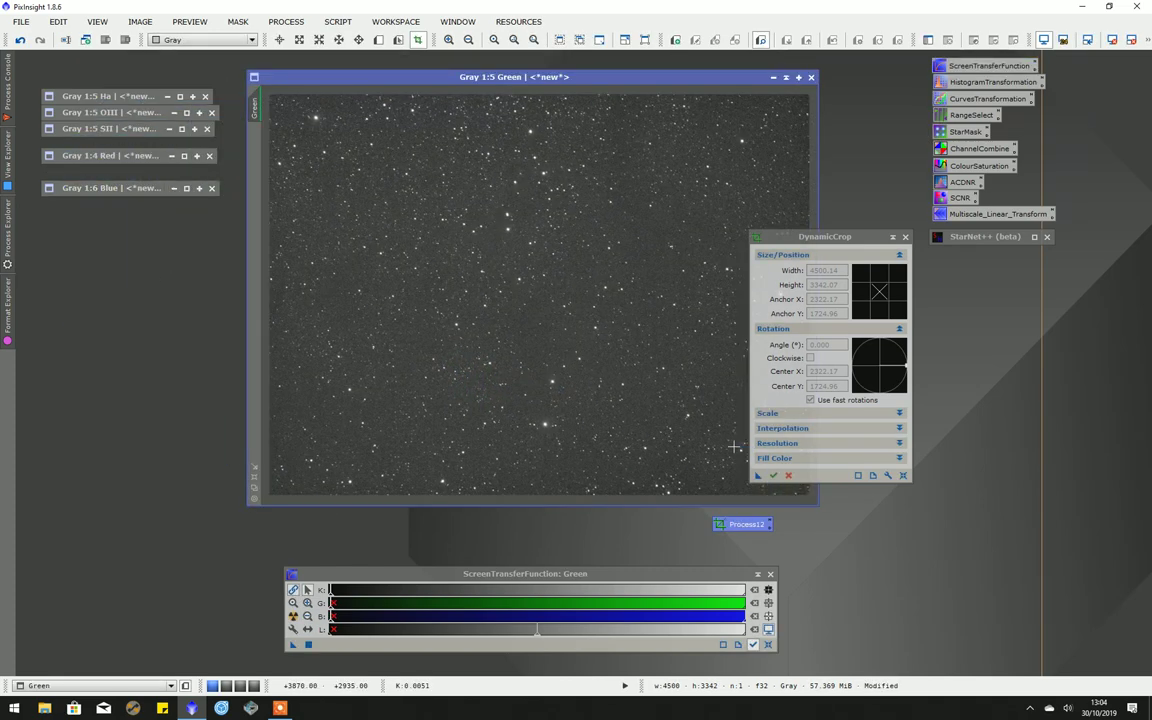
click(786, 77)
- Apply the Process12 crop to the Red and SII images and iconize them
double_click(104, 157)
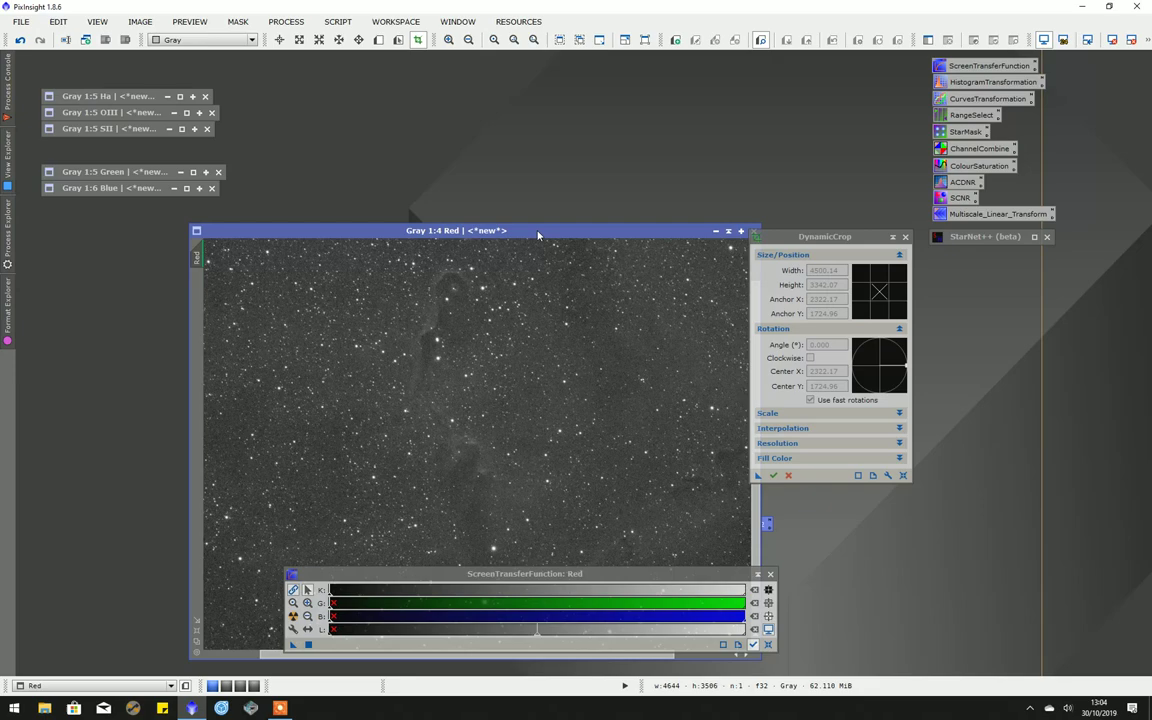
drag(560, 236, 488, 96)
drag(745, 528, 368, 323)
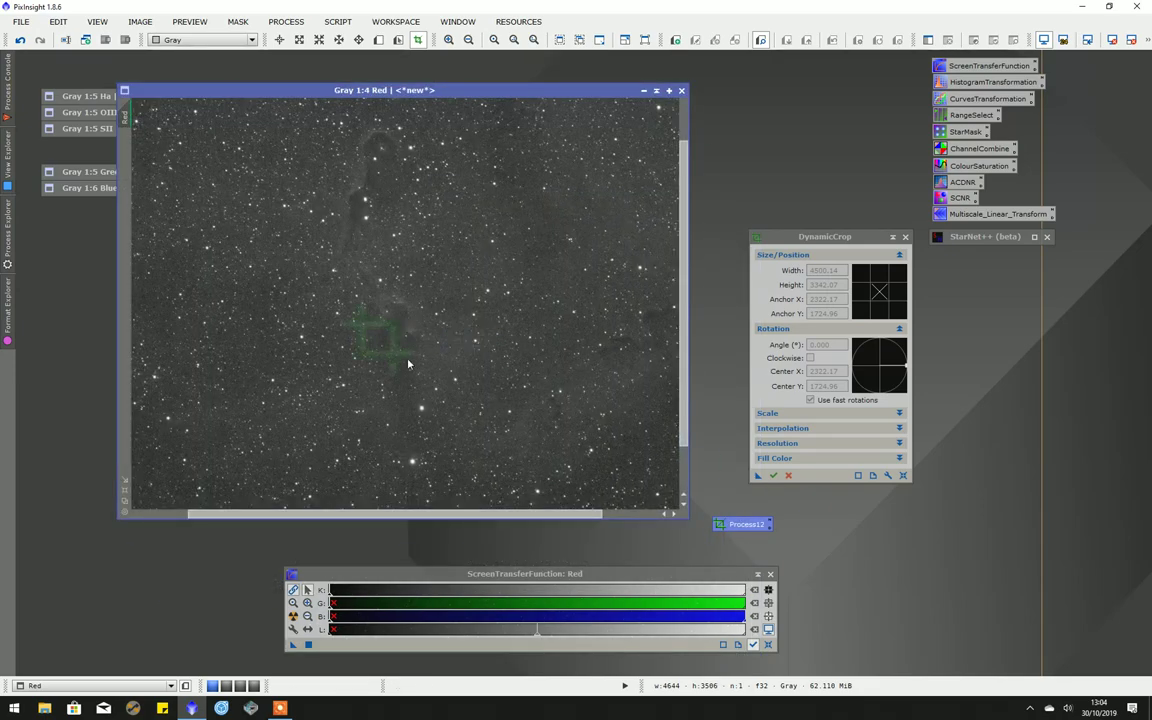
click(643, 90)
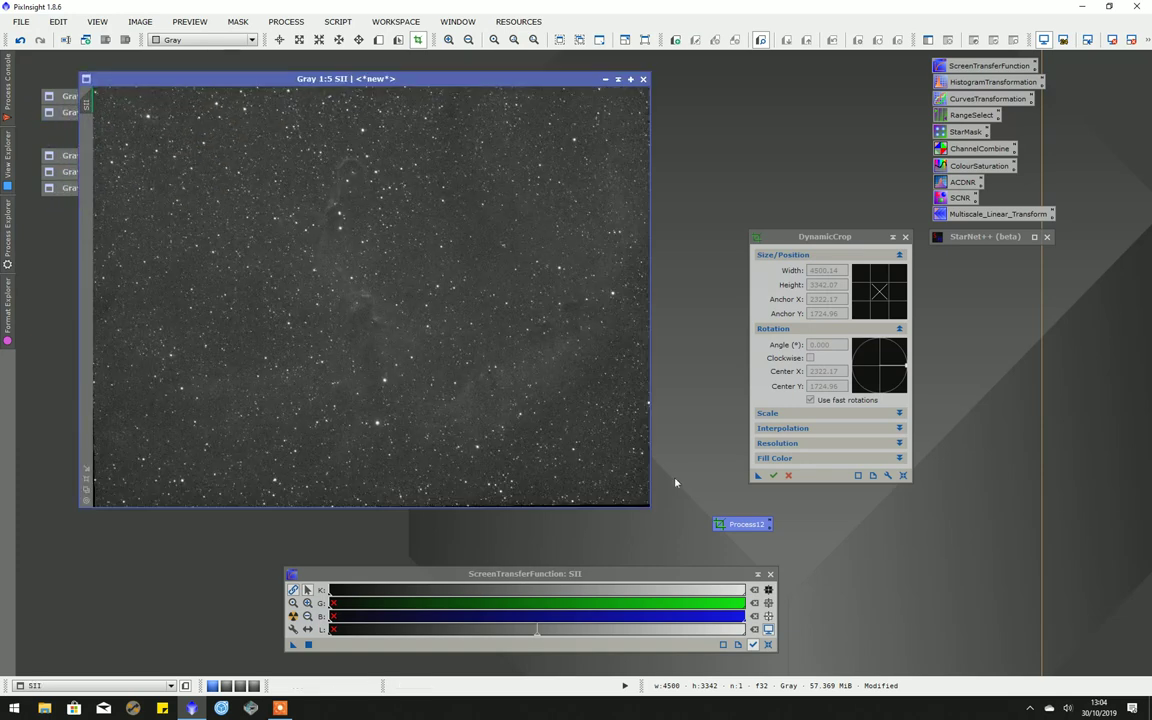
drag(740, 528, 380, 362)
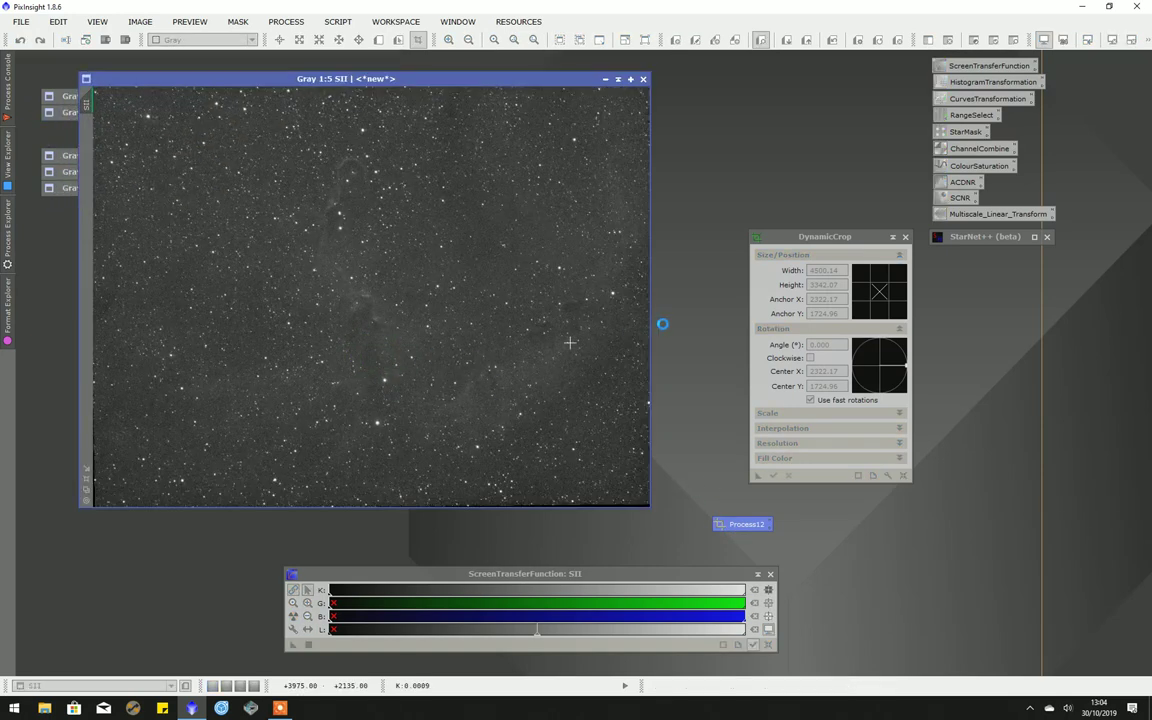
click(617, 80)
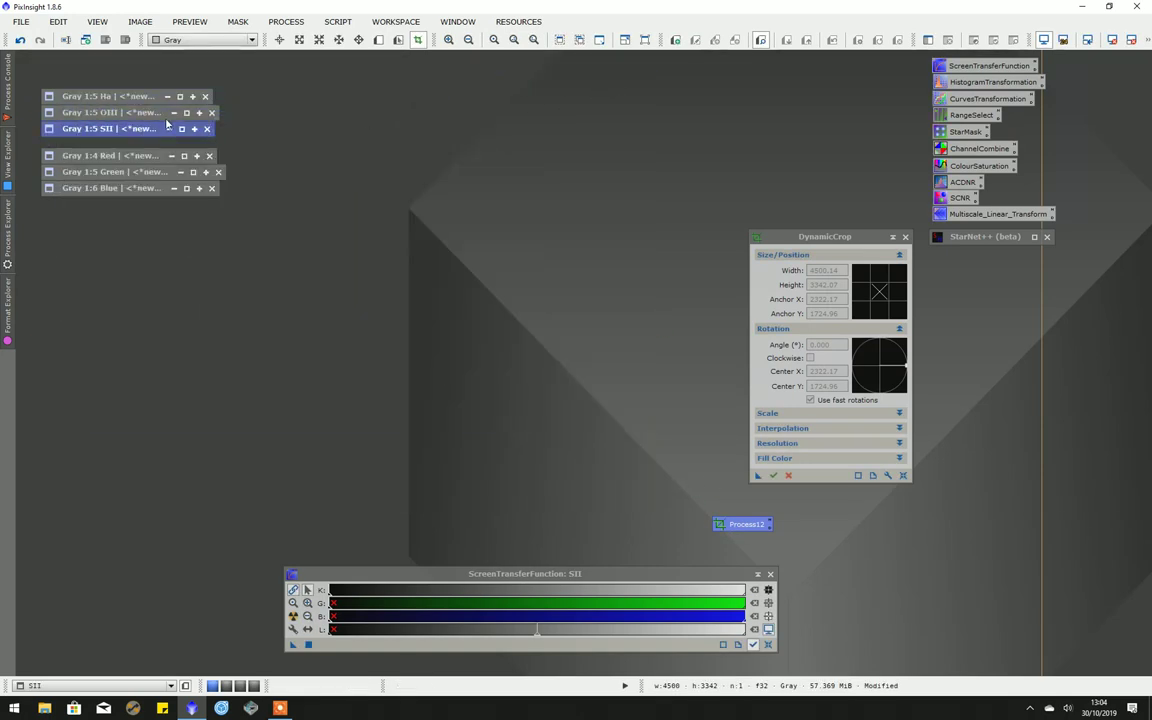
- Apply the Process12 crop to the OIII and Ha images and iconize them
double_click(148, 120)
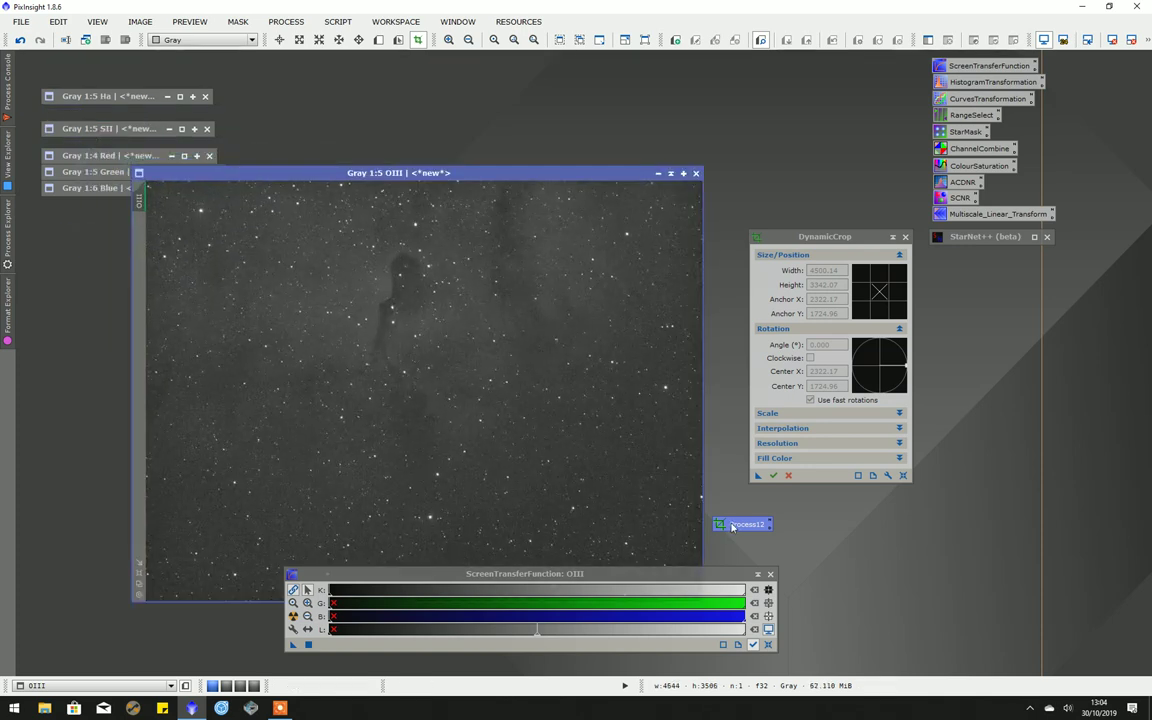
drag(740, 524, 445, 411)
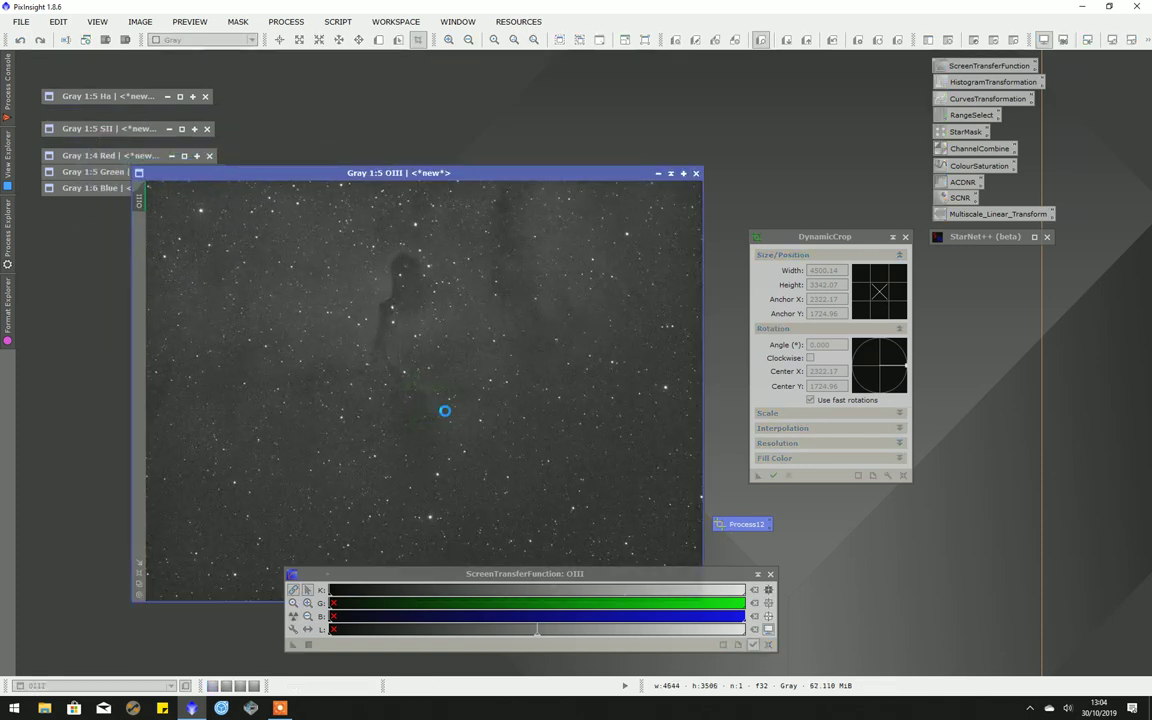
click(670, 176)
double_click(110, 96)
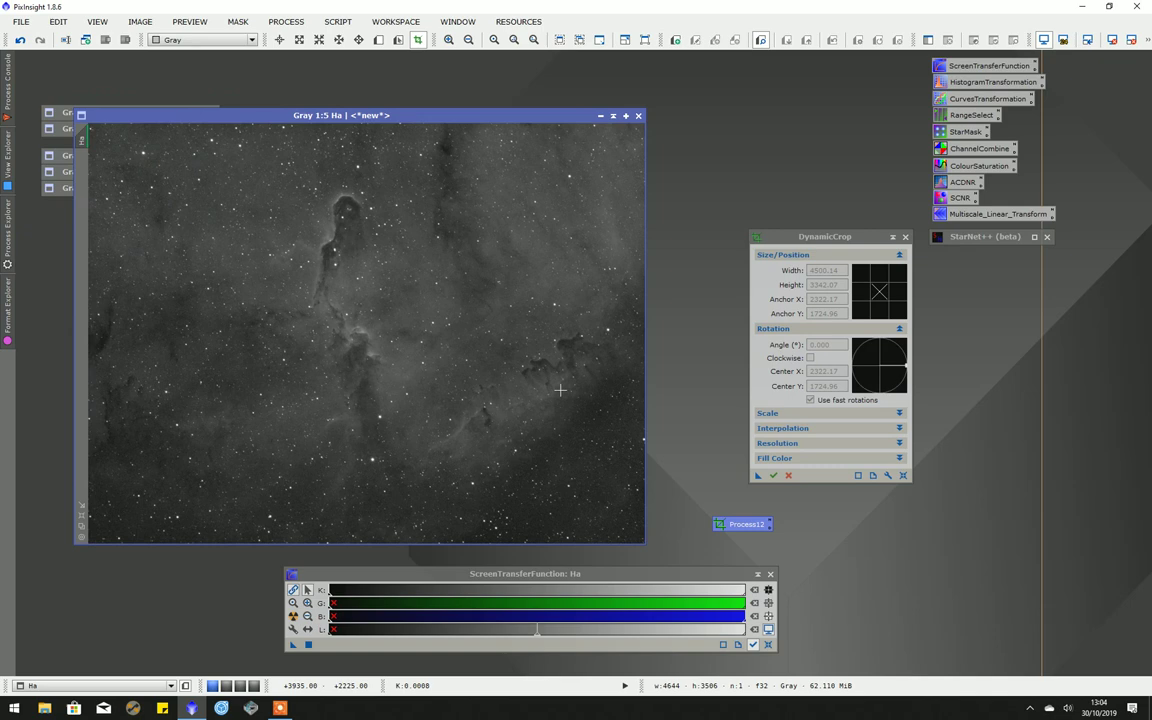
drag(740, 524, 445, 430)
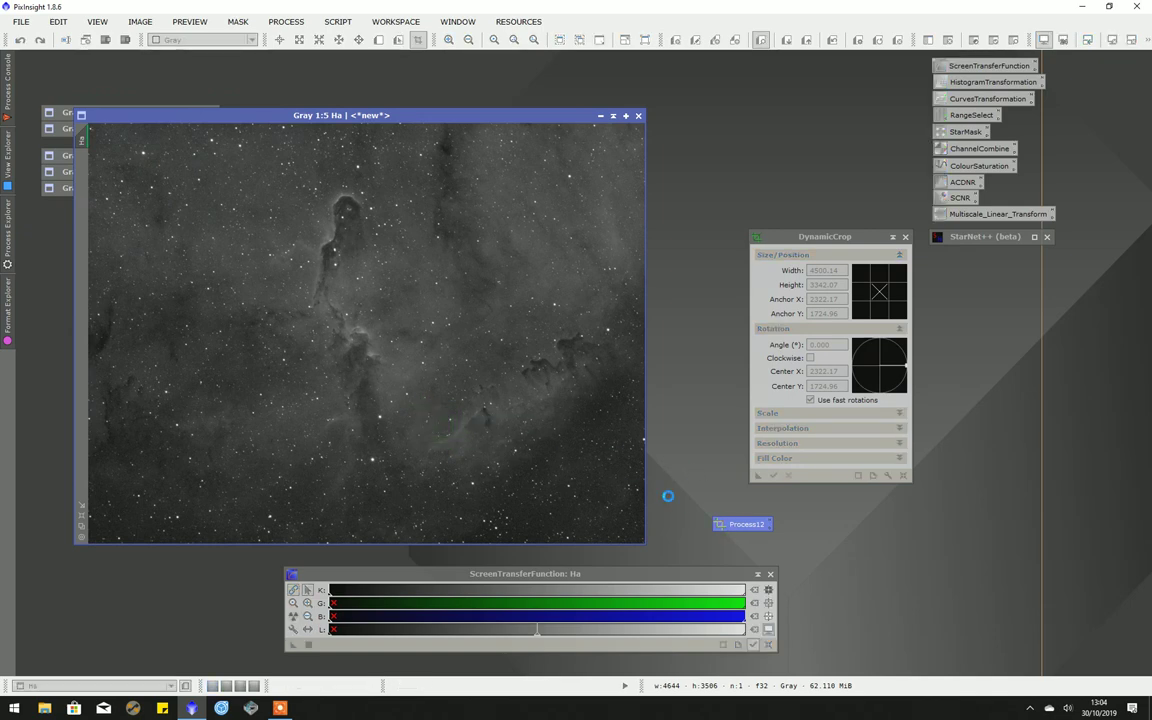
click(613, 116)
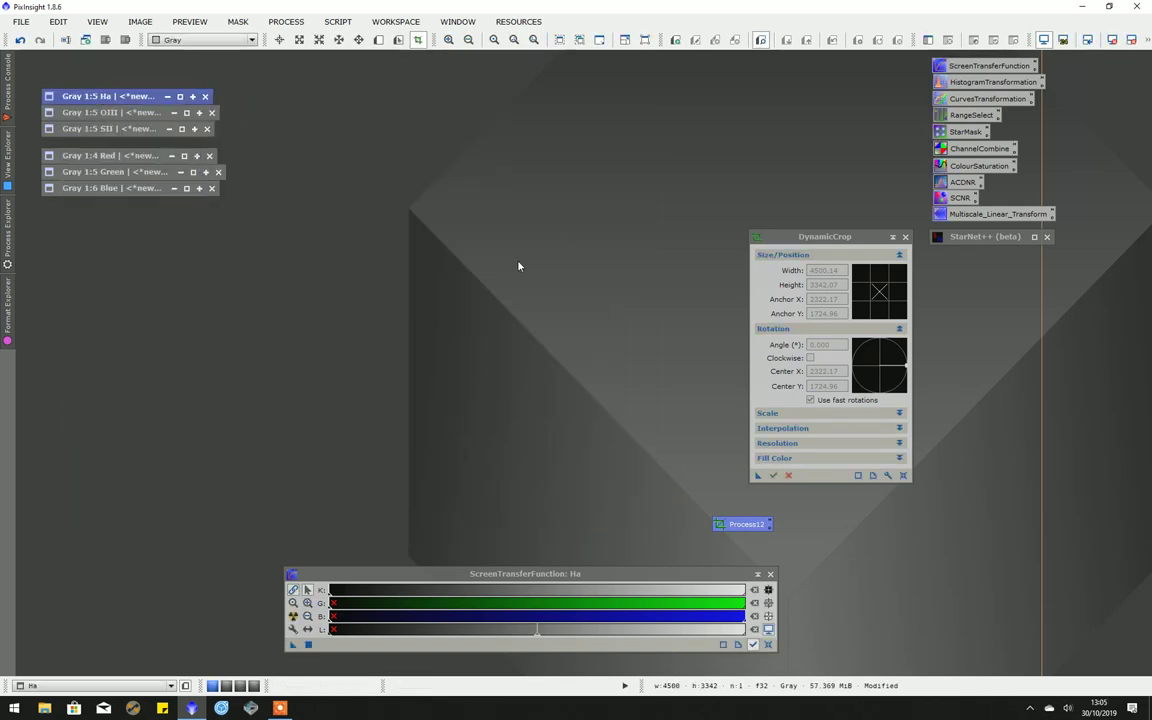
- Close DynamicCrop and place the Process12 icon under the StarNet++ icon
click(904, 238)
drag(742, 527, 957, 266)
click(432, 273)
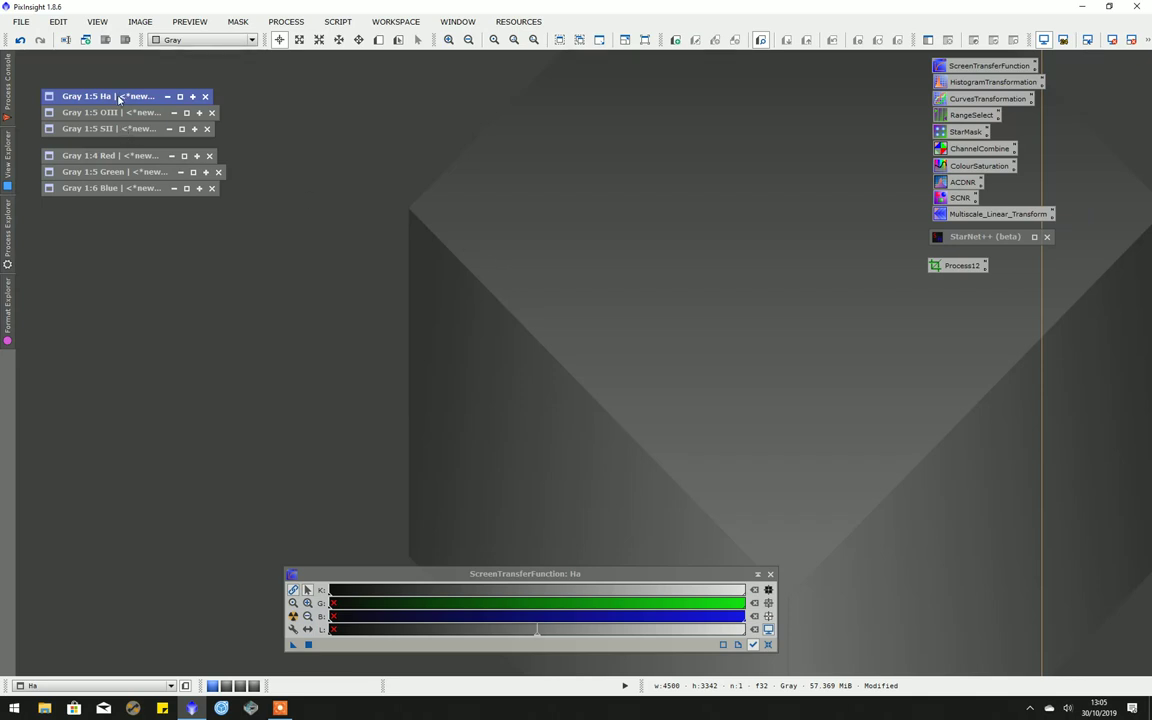
- Duplicate the Ha image as Ha_clone, iconize both, and place the Ha_clone icon beside the others
double_click(118, 97)
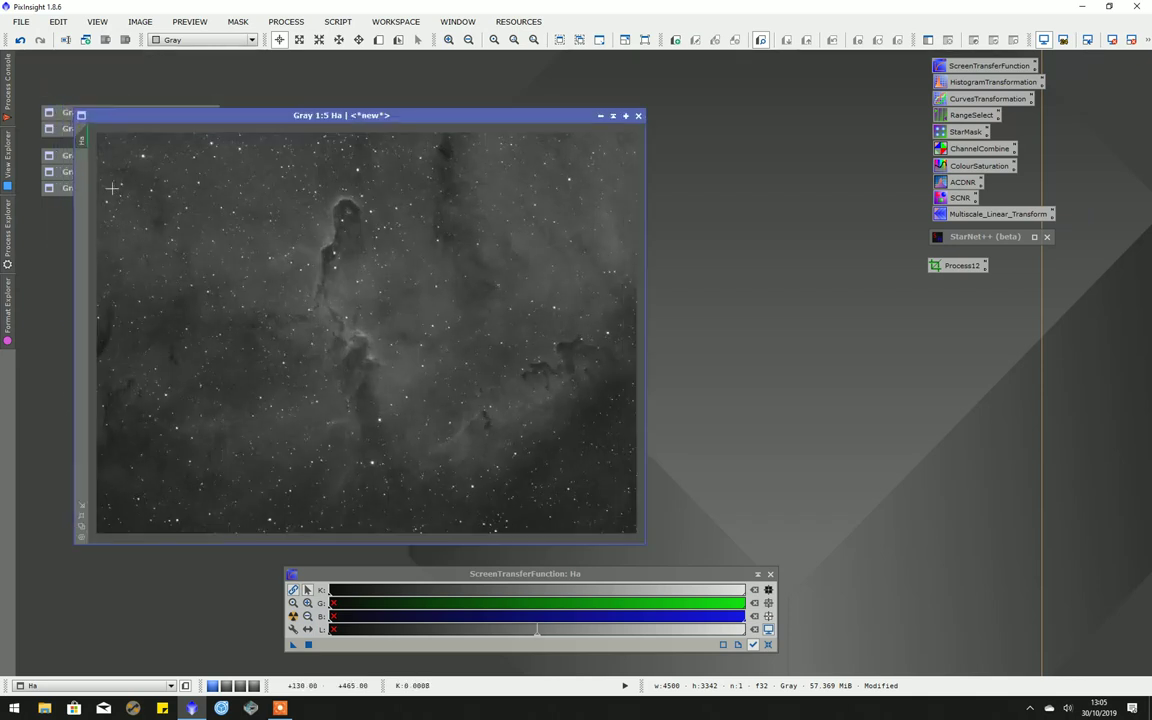
drag(80, 148, 442, 97)
click(614, 117)
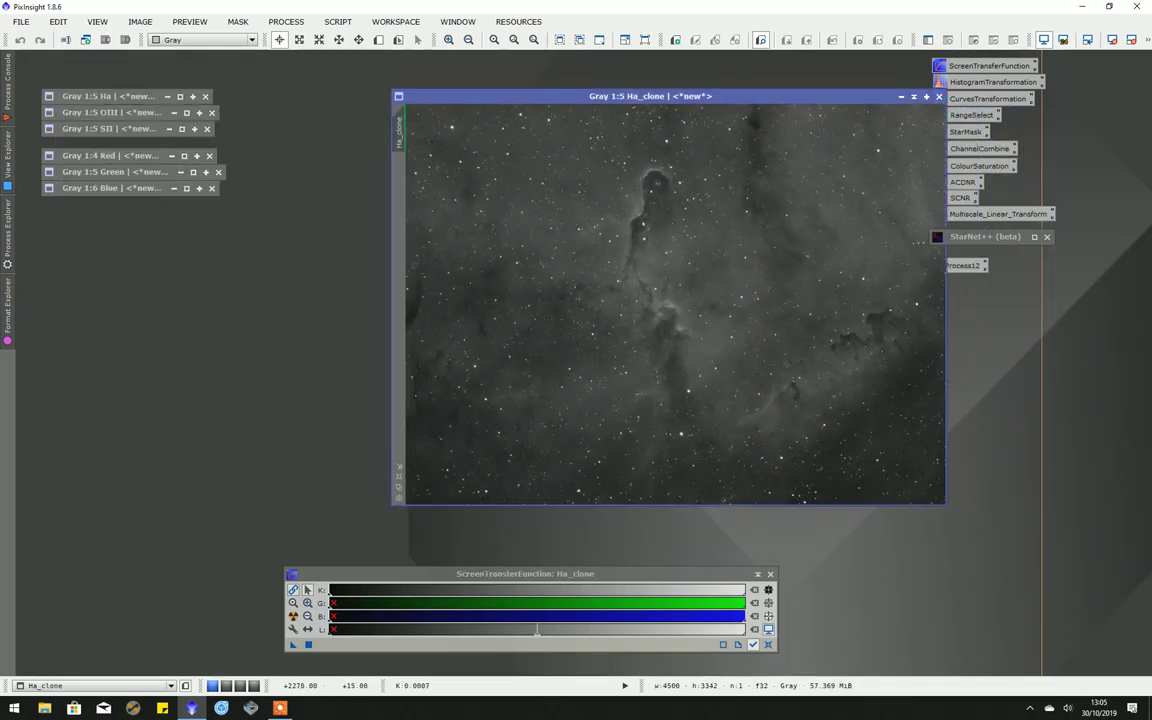
click(913, 97)
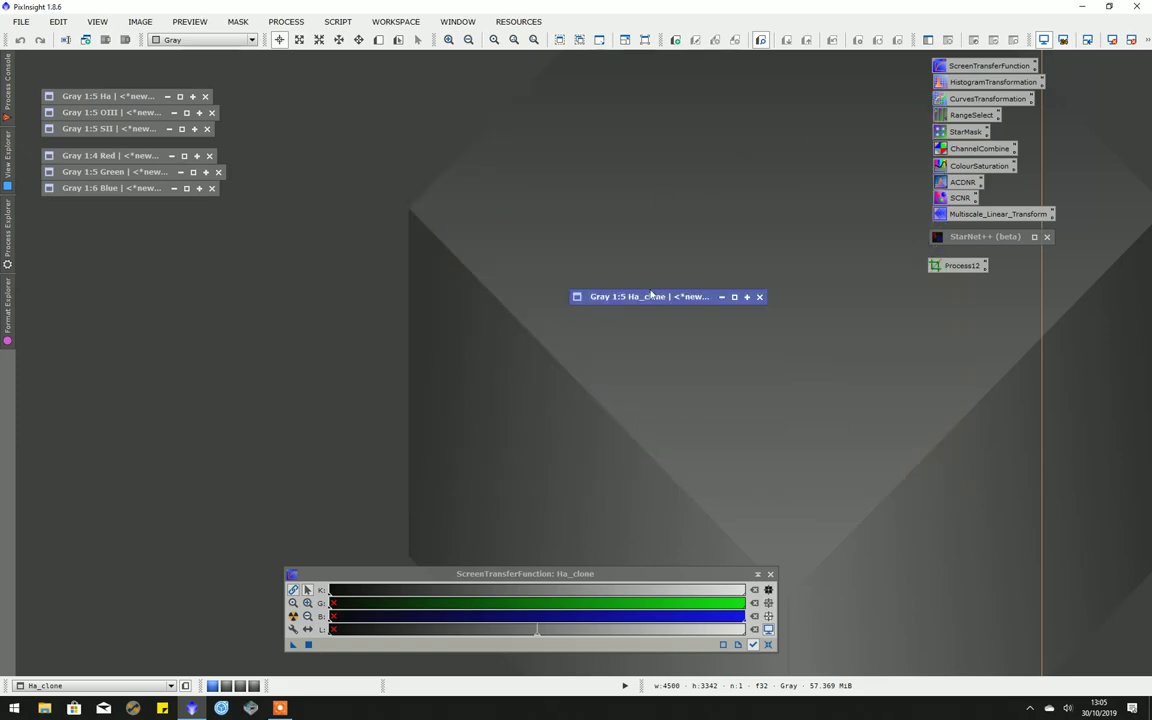
drag(651, 294, 339, 94)
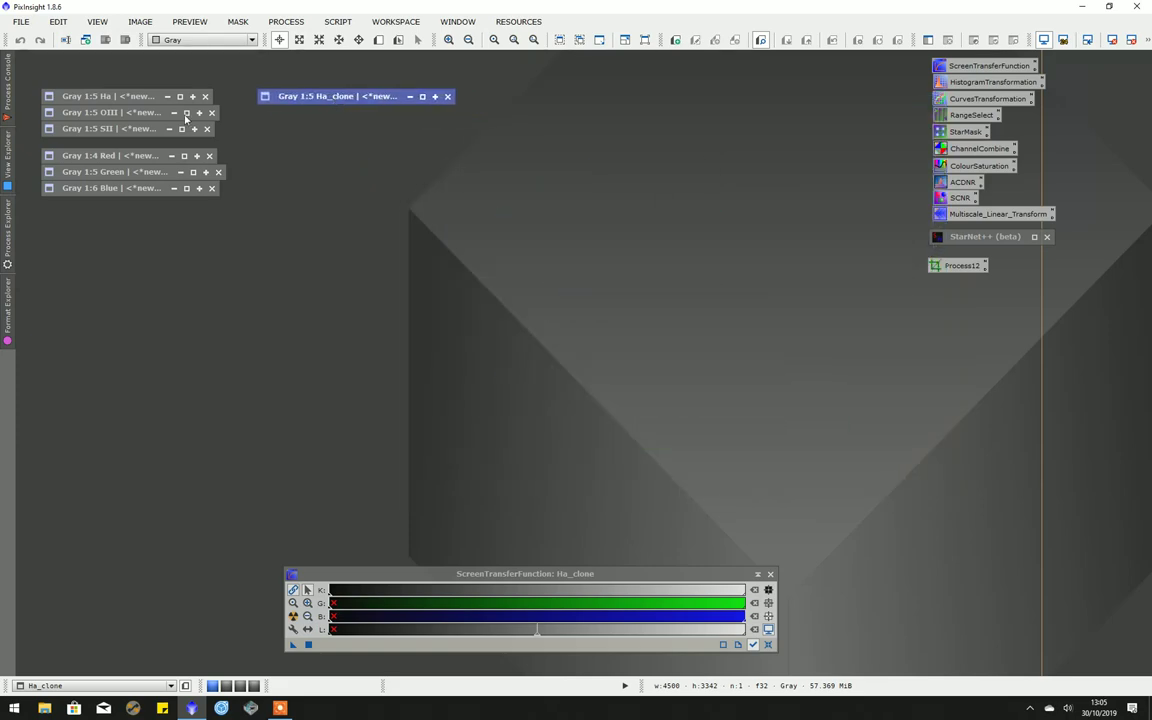
- Duplicate OIII as OIII_clone, iconize both, and place the OIII_clone icon beside Ha_clone
double_click(139, 112)
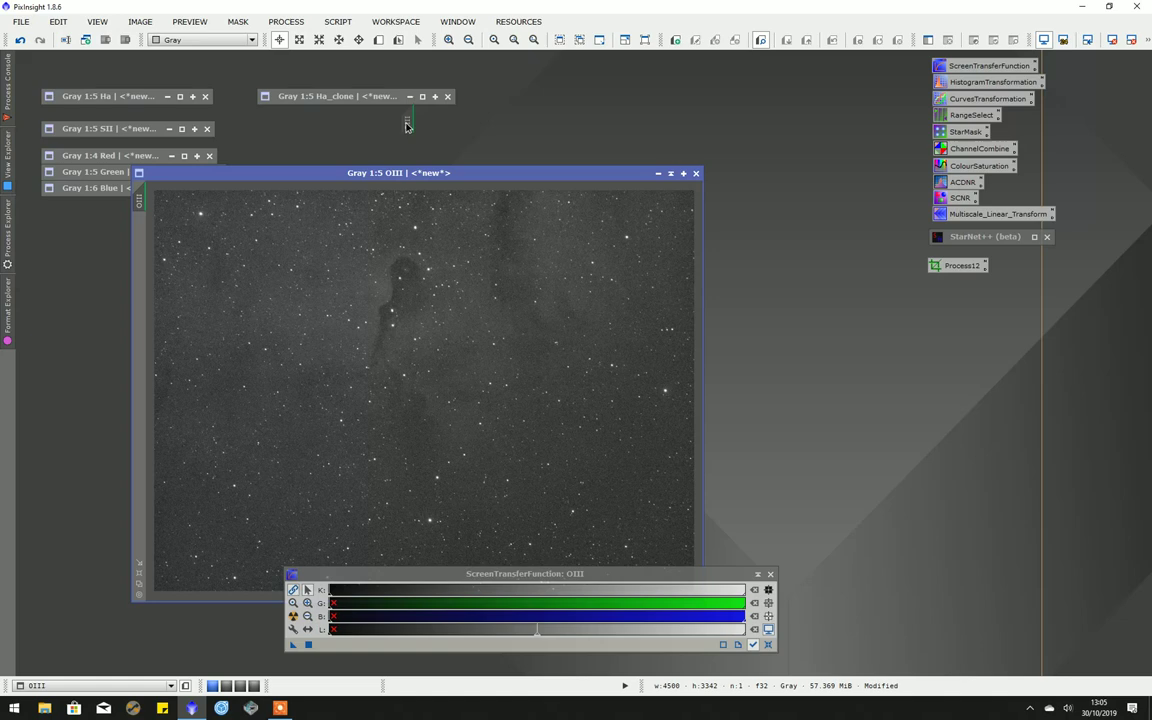
drag(407, 125, 530, 120)
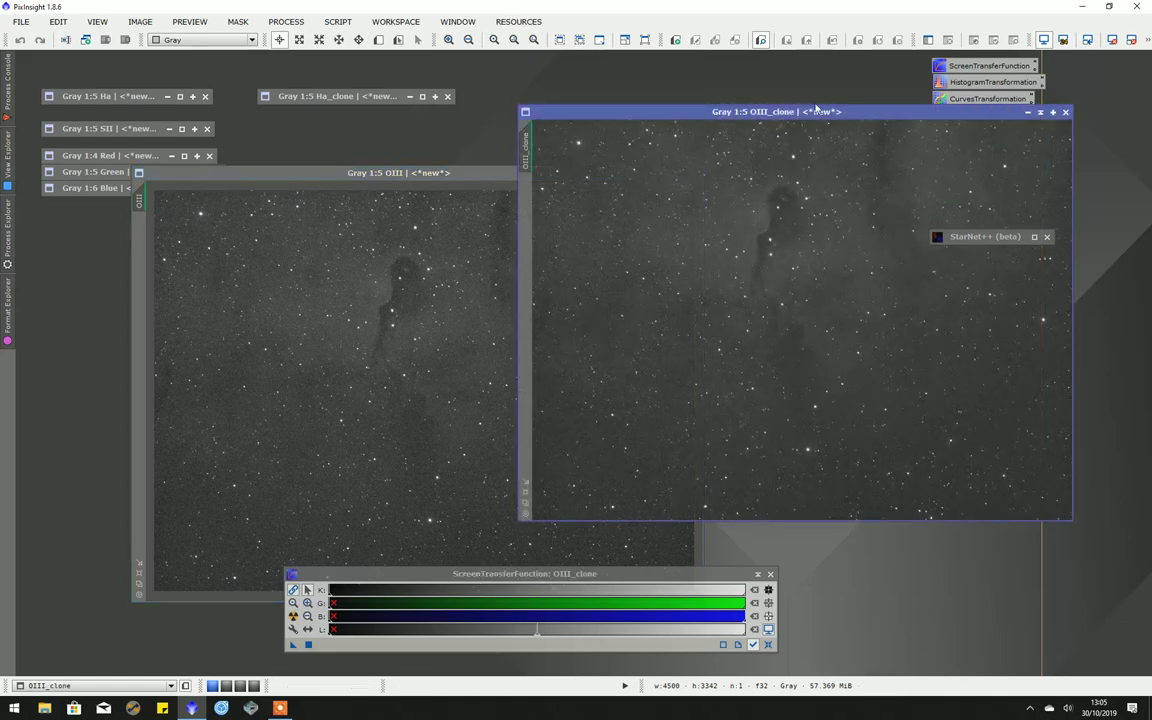
click(1040, 113)
click(670, 175)
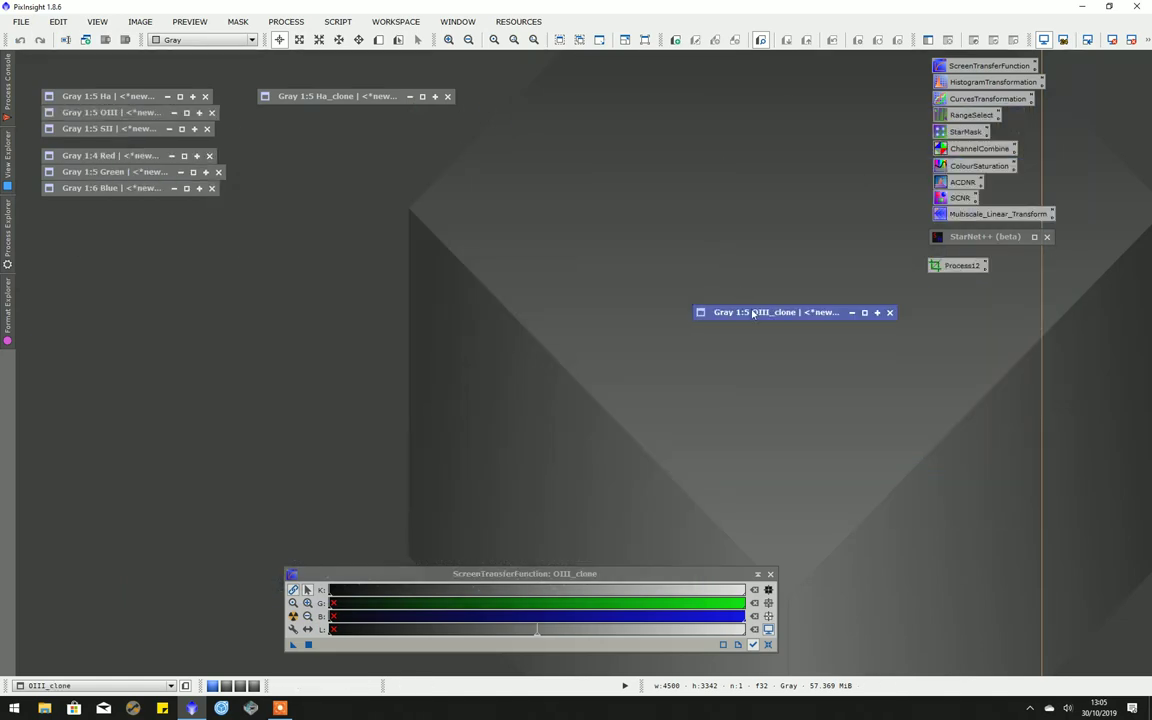
drag(727, 312, 290, 112)
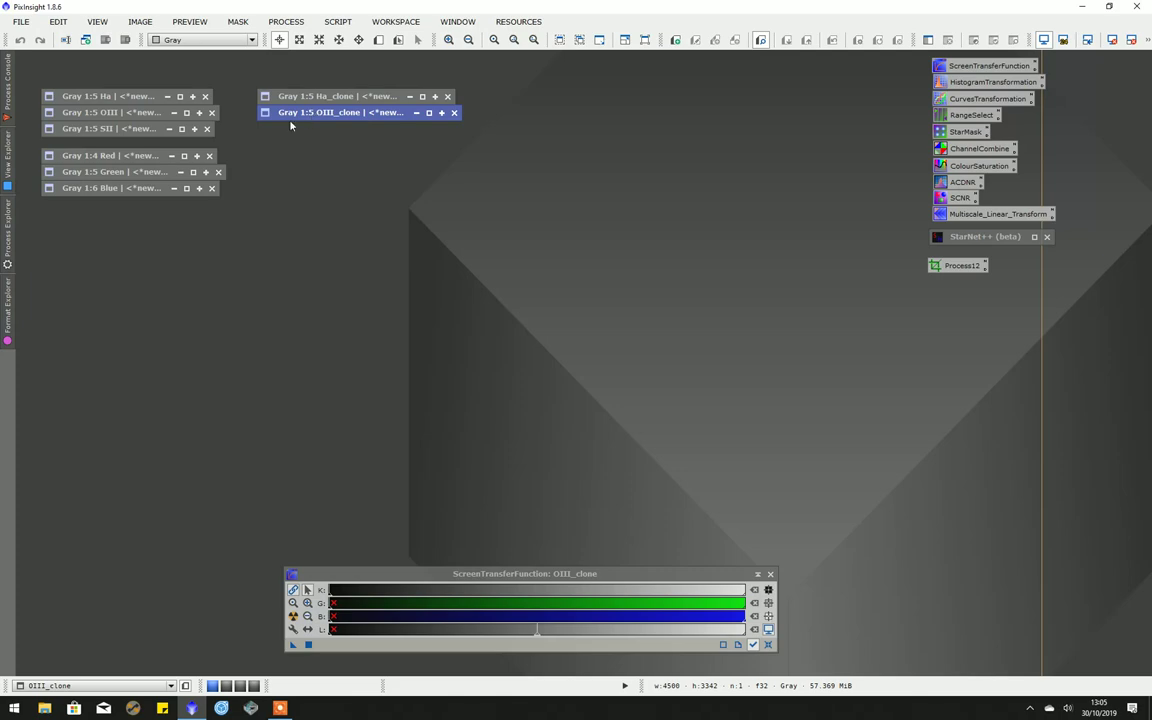
- Duplicate SII as SII_clone, iconize both, and stack the SII_clone icon under OIII_clone
double_click(136, 128)
drag(84, 104, 684, 134)
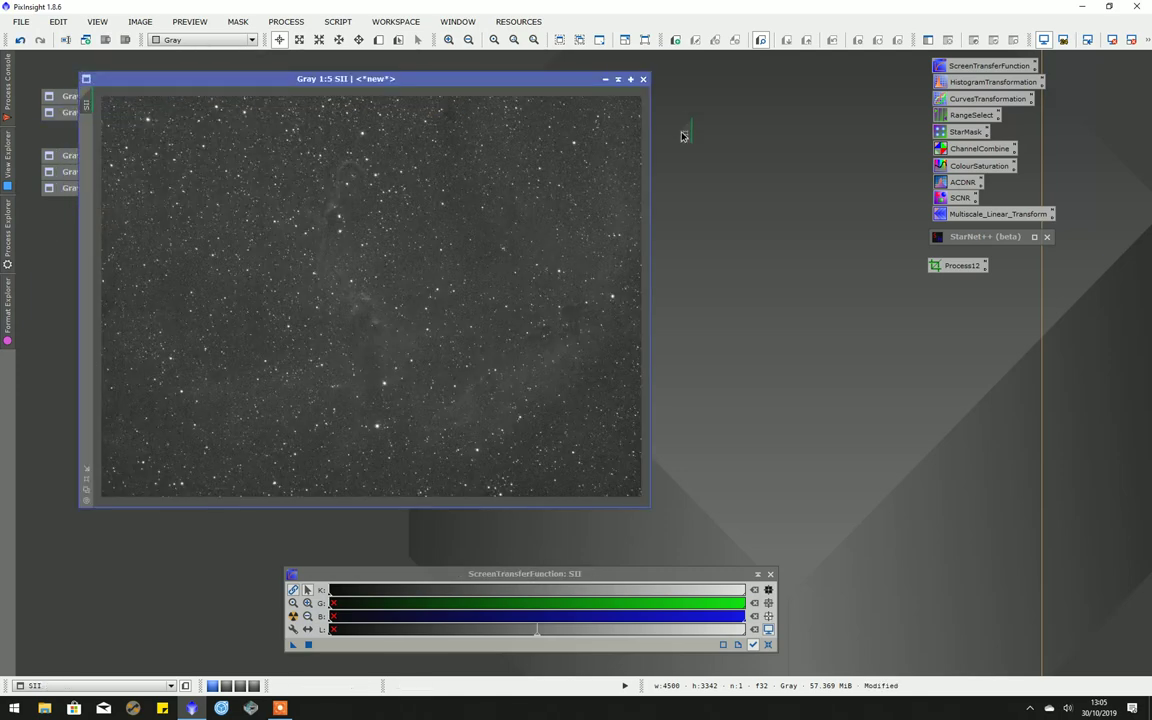
click(605, 78)
drag(808, 136, 293, 124)
click(687, 111)
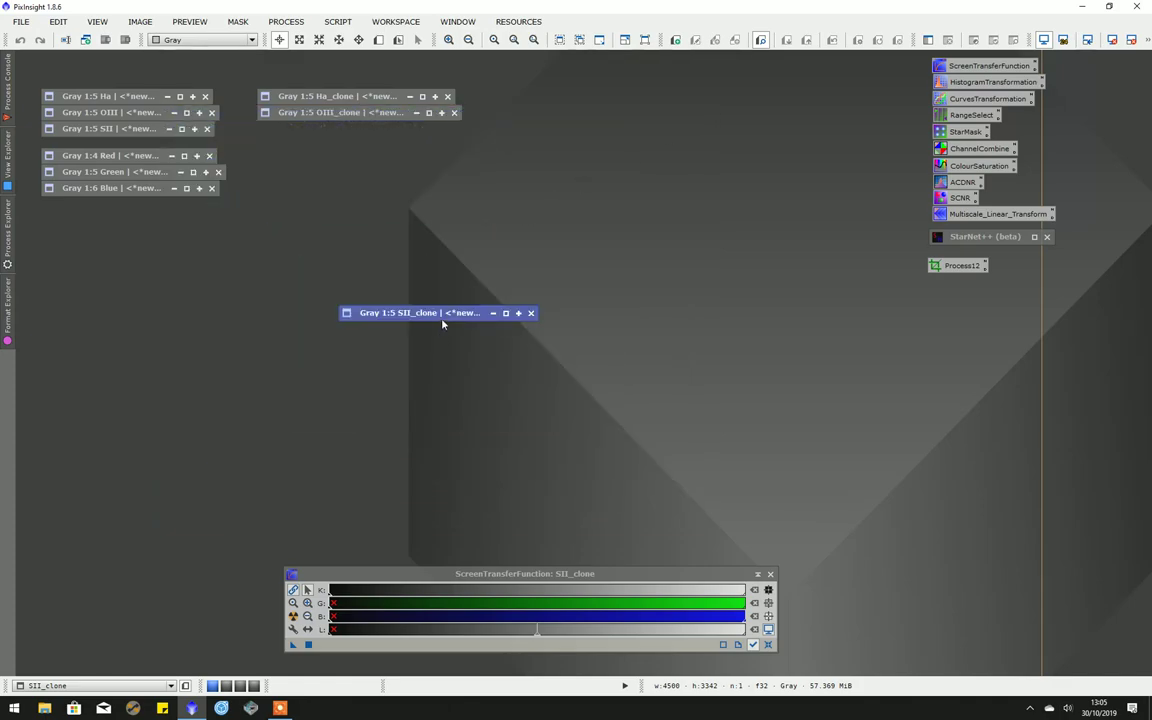
drag(443, 323, 361, 138)
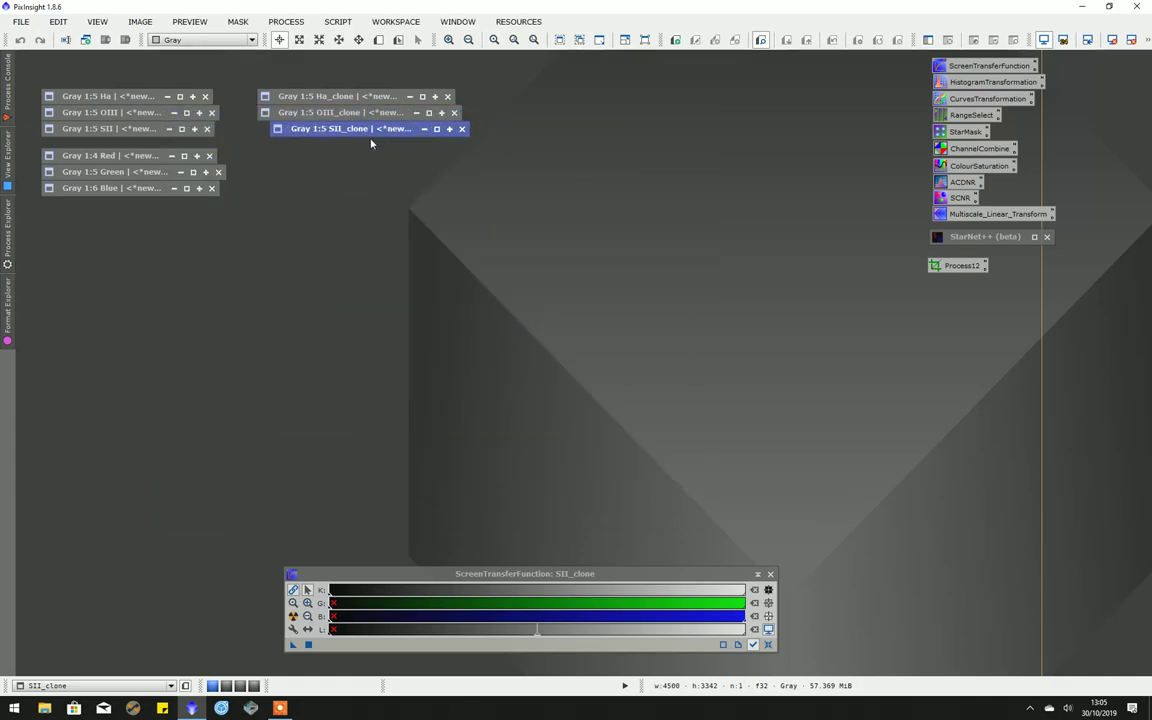
- Duplicate Red as Red_clone, iconize both, and stack the Red_clone icon under SII_clone
double_click(121, 156)
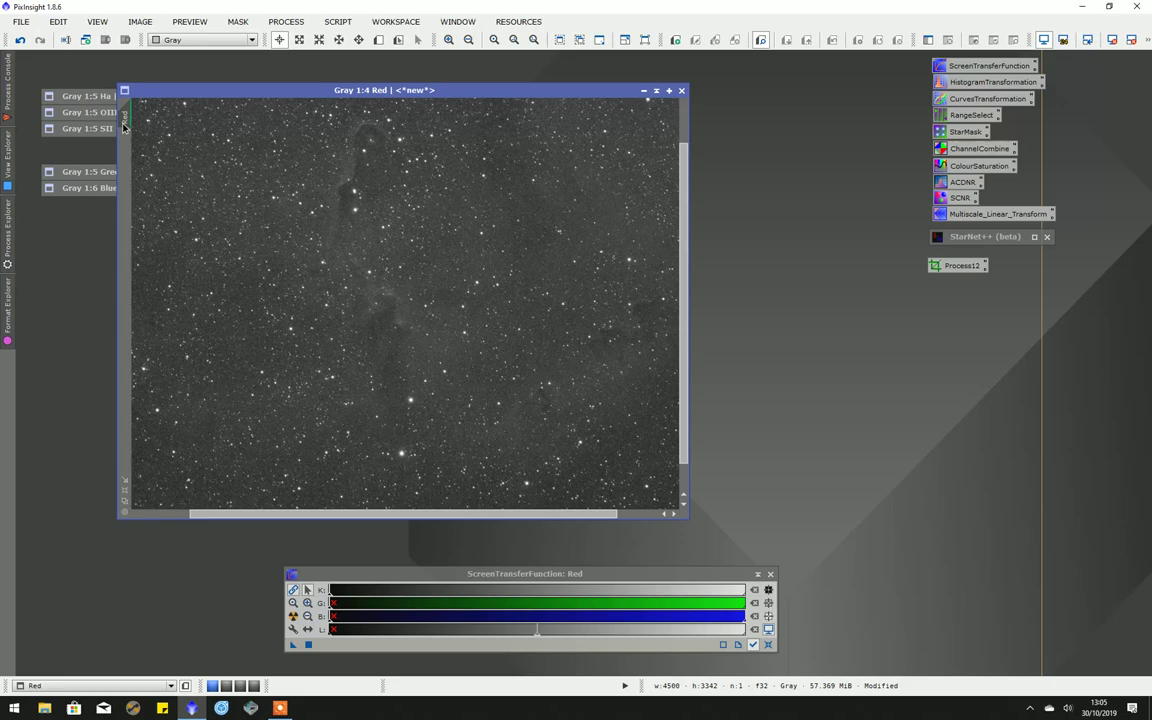
drag(123, 127, 712, 130)
click(656, 90)
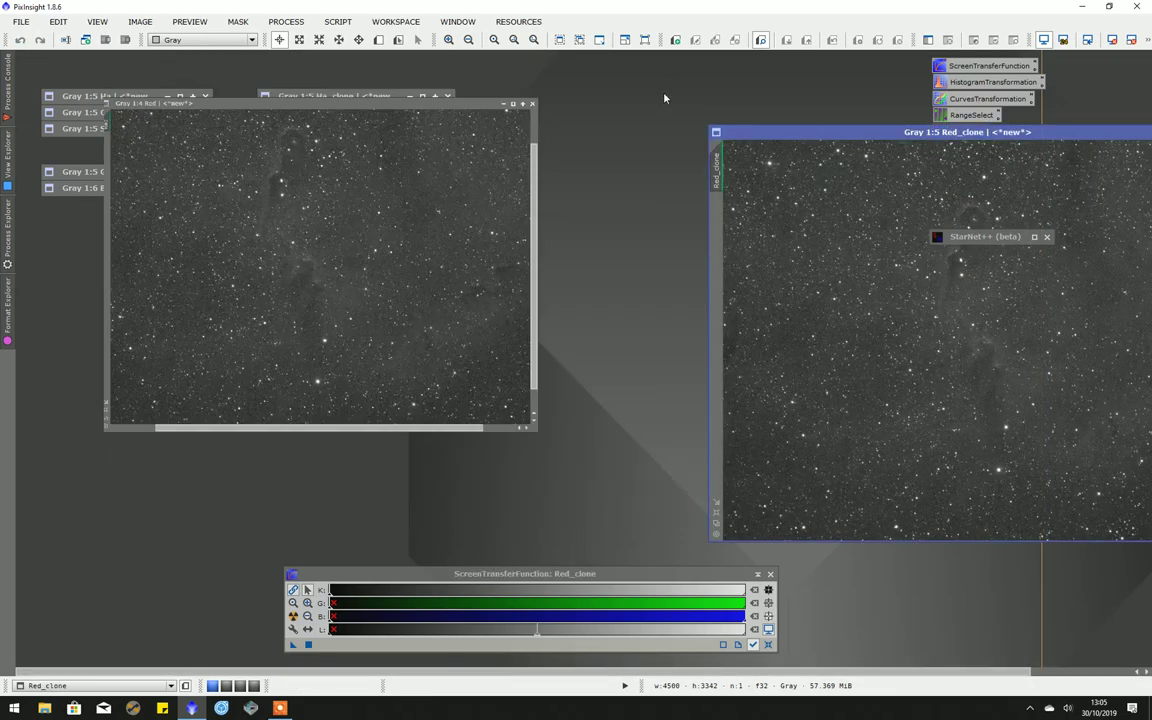
drag(790, 131, 387, 112)
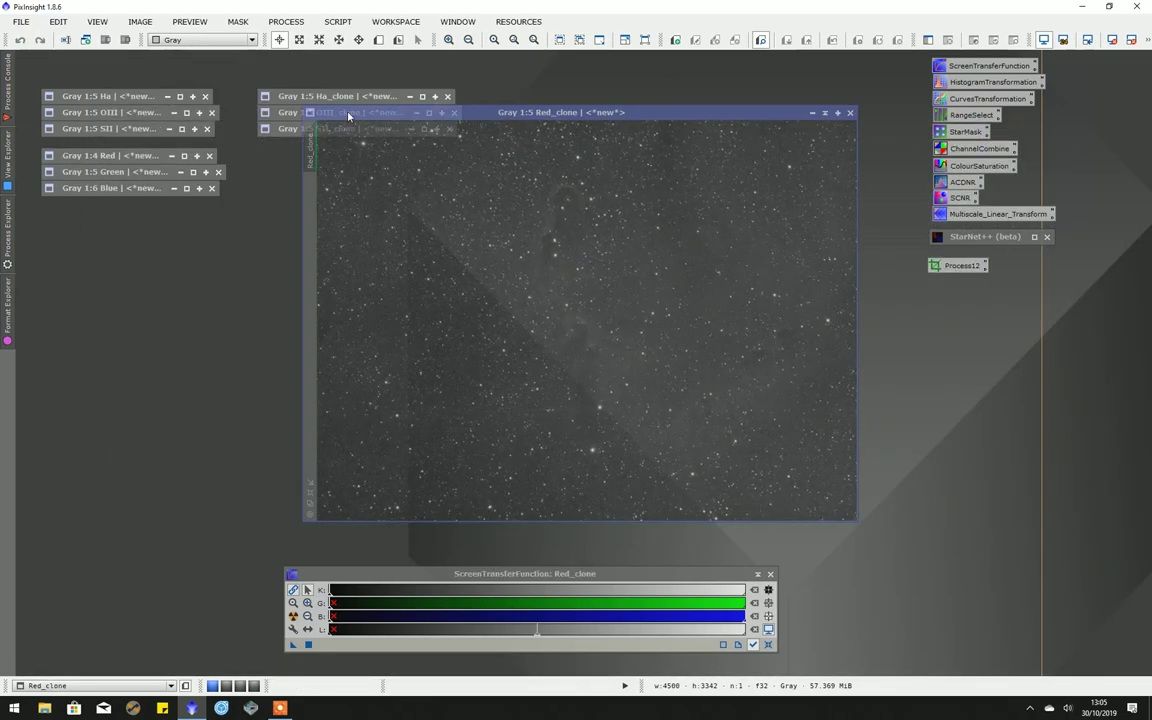
click(823, 113)
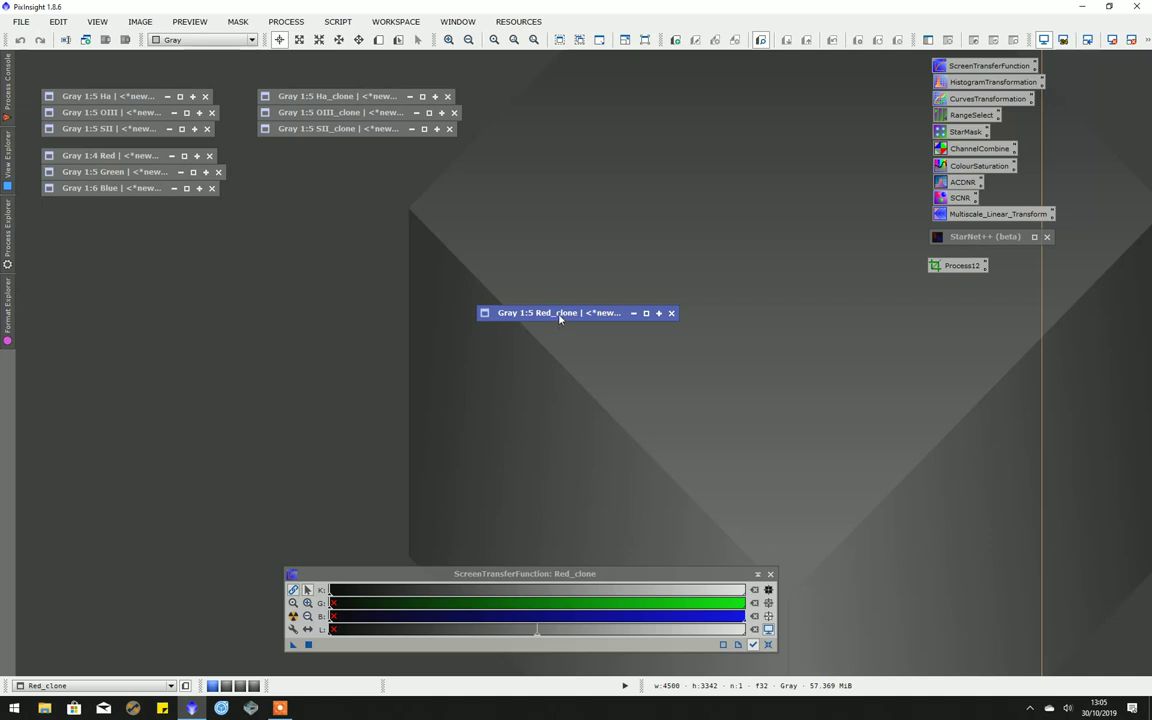
drag(559, 318, 339, 160)
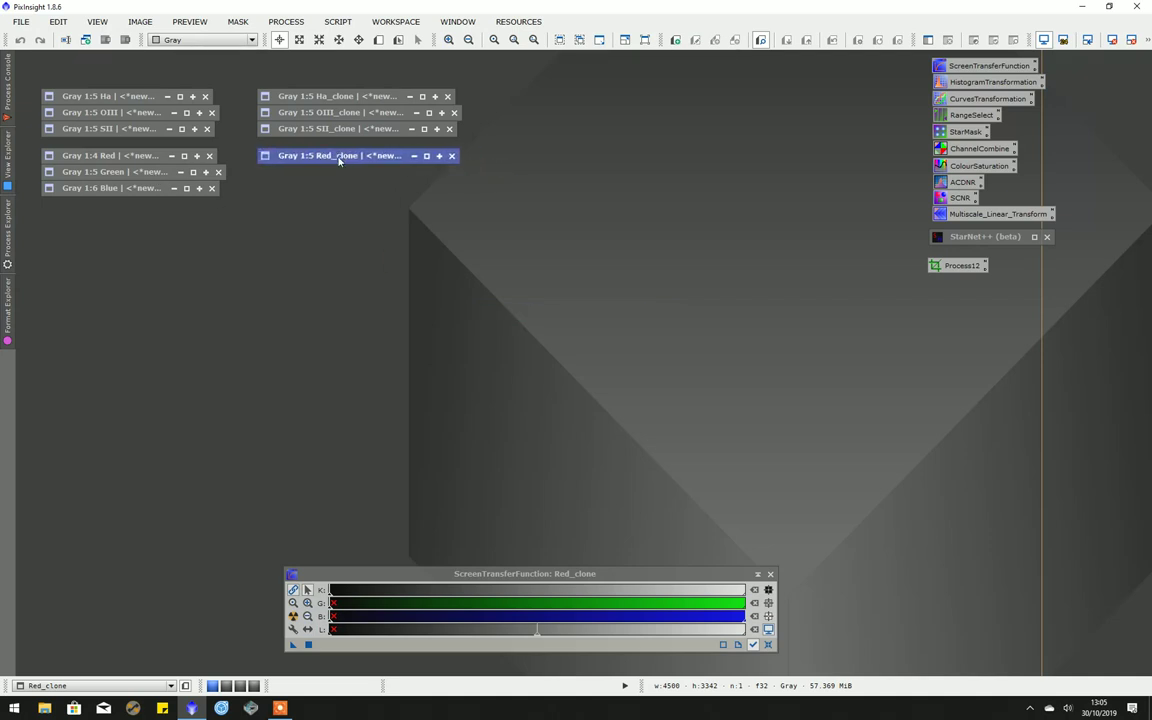
- Duplicate Green as Green_clone, iconize both, and stack its icon under Red_clone
click(112, 174)
double_click(112, 174)
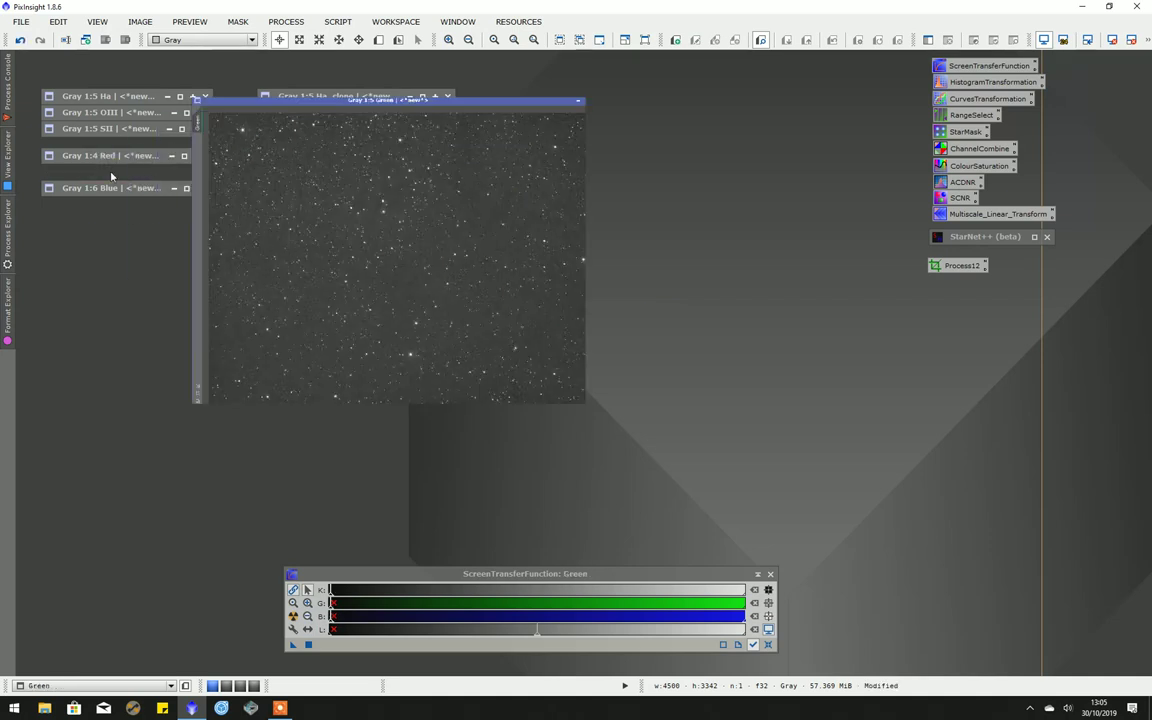
drag(203, 207, 203, 200)
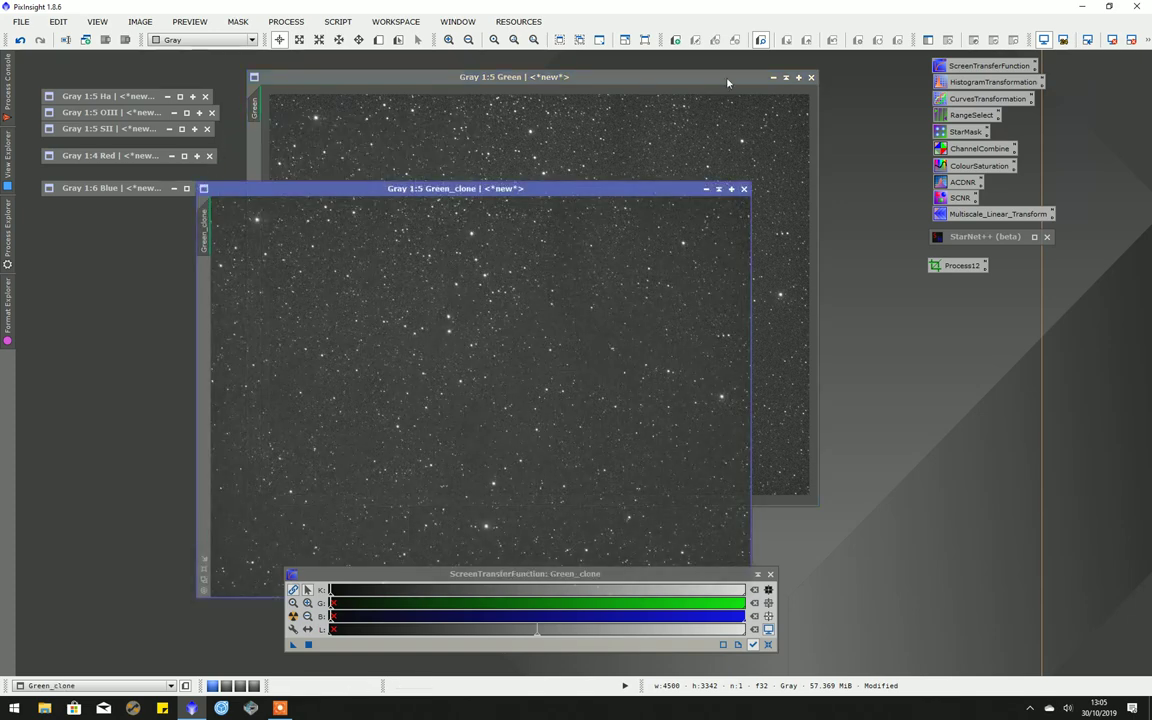
click(773, 77)
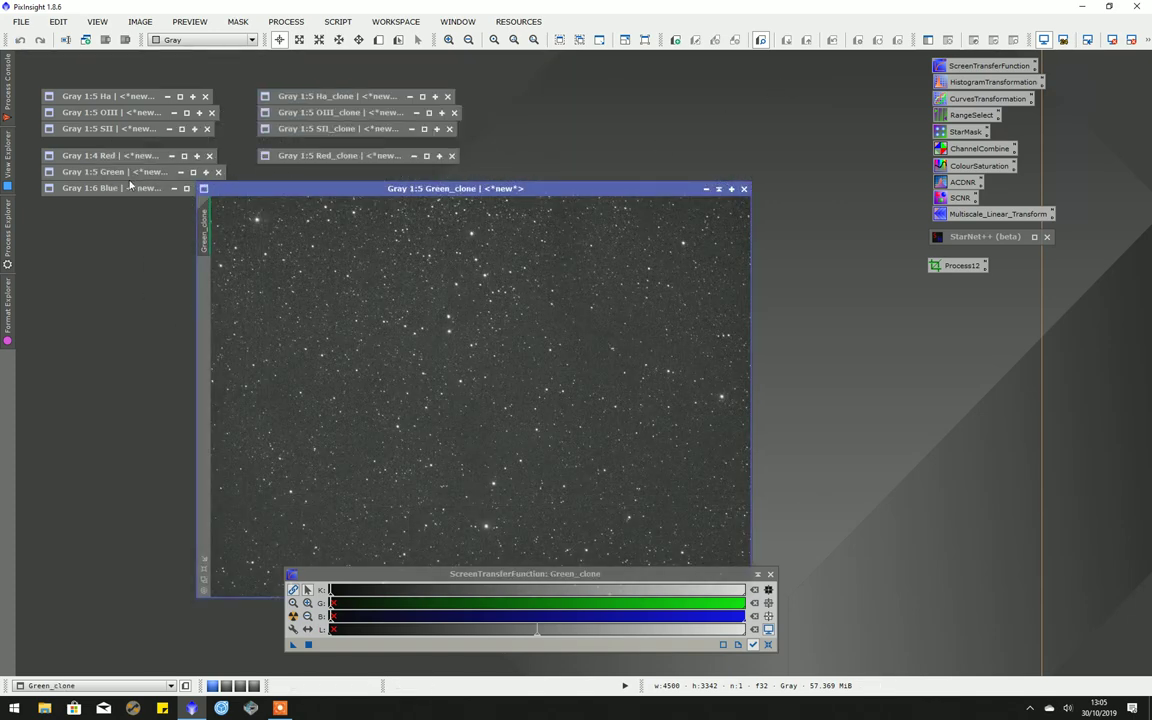
click(719, 189)
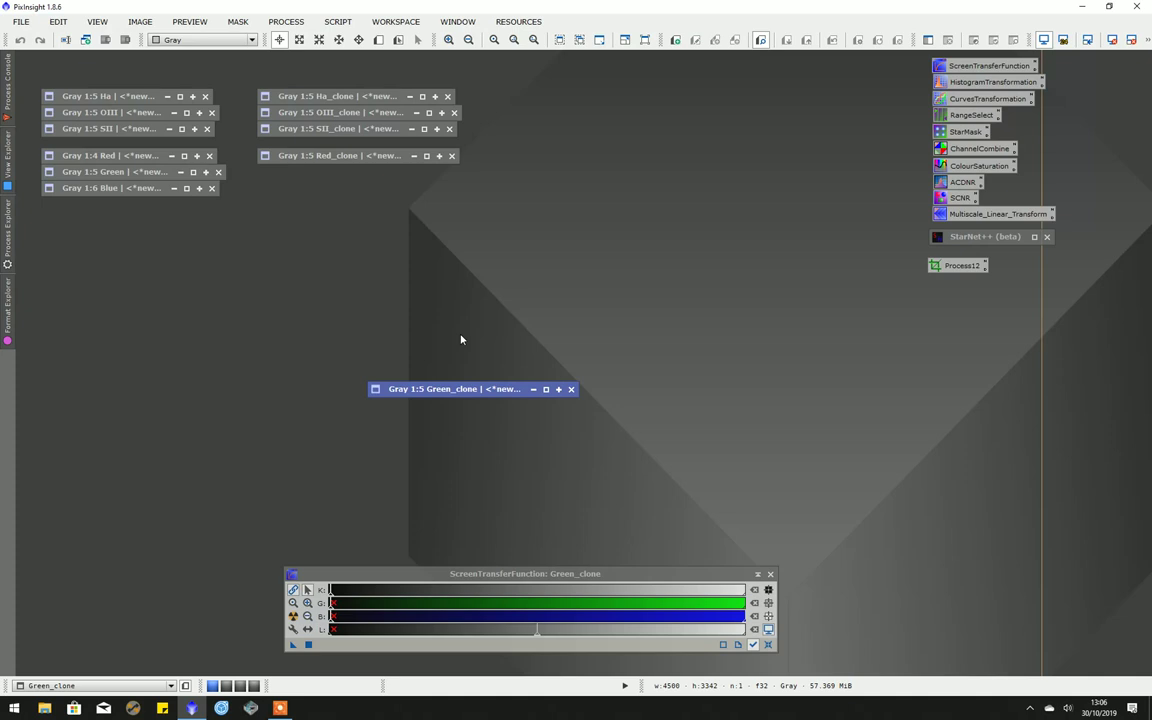
drag(450, 392, 344, 176)
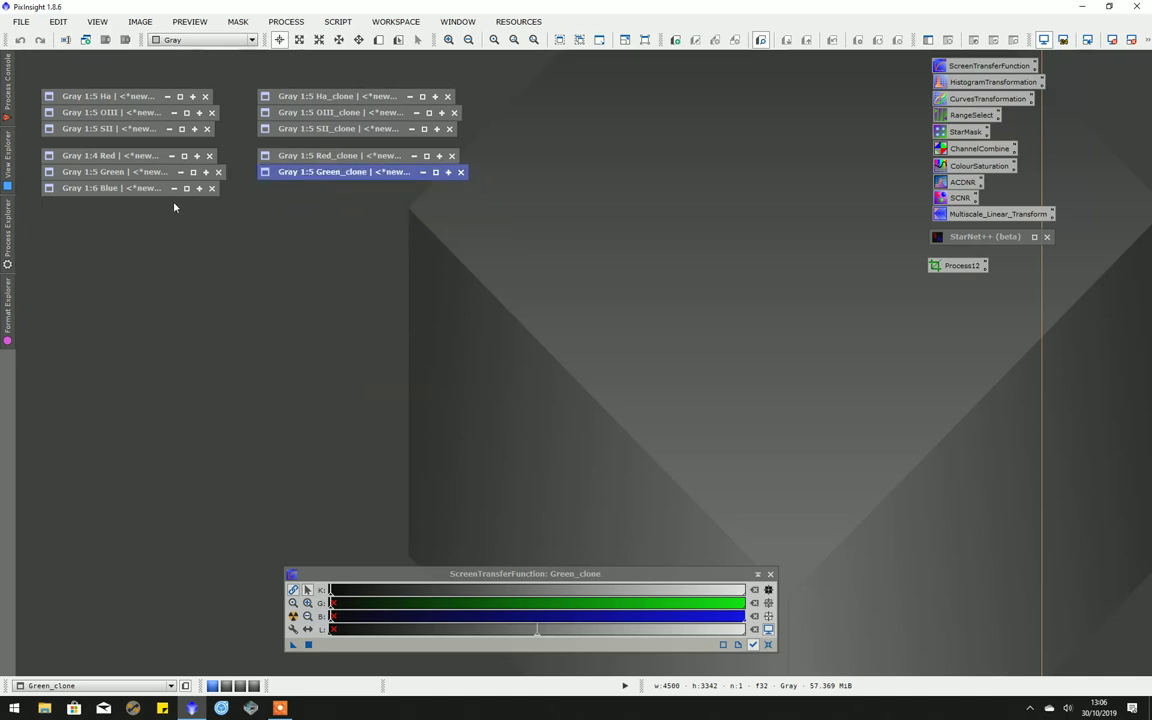
- Duplicate Blue as Blue_clone, iconize both, and stack its icon under Green_clone
double_click(127, 190)
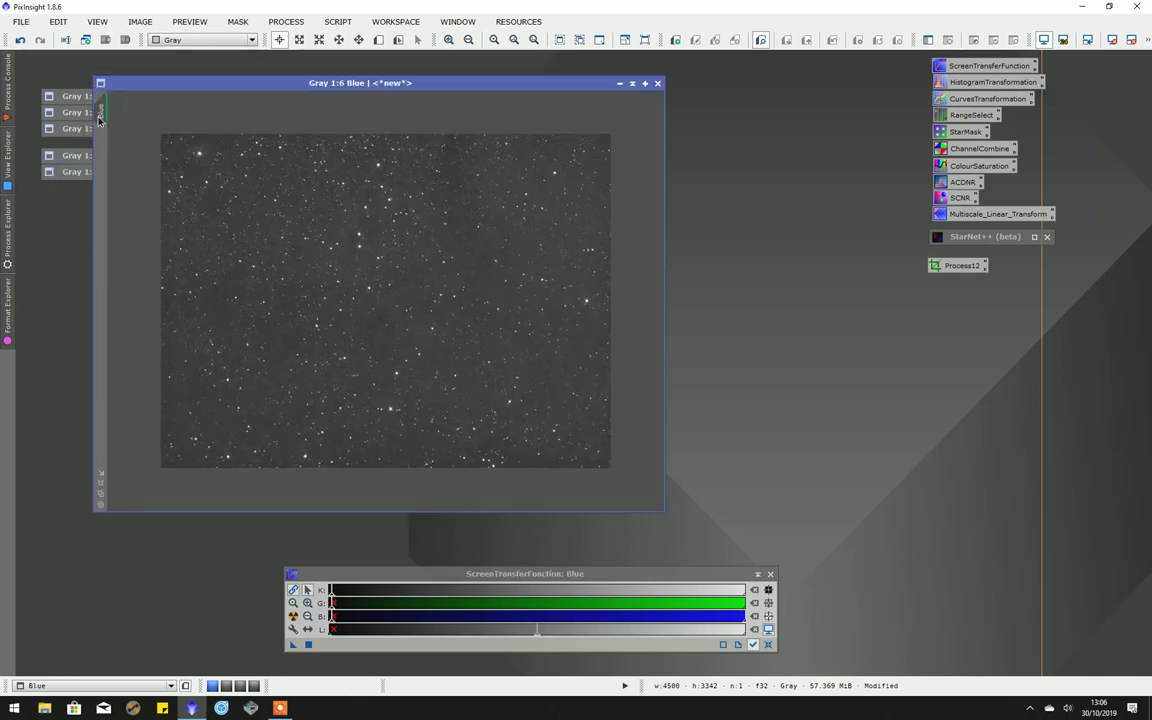
drag(72, 233, 72, 233)
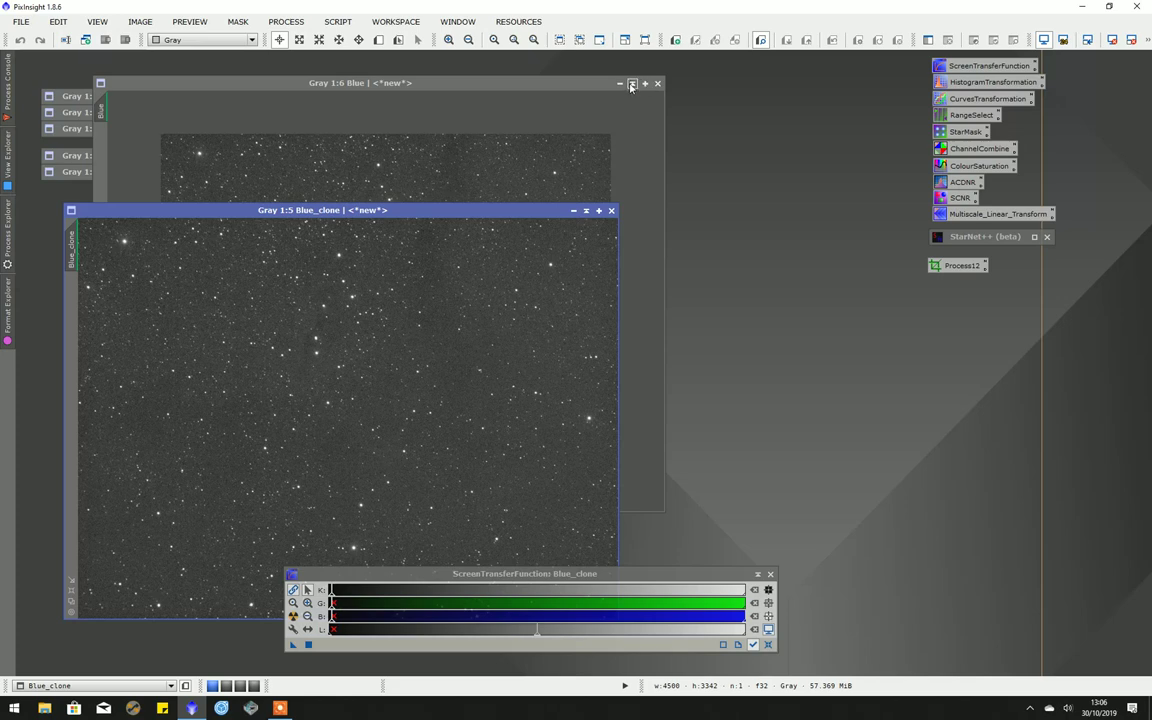
click(632, 84)
click(586, 210)
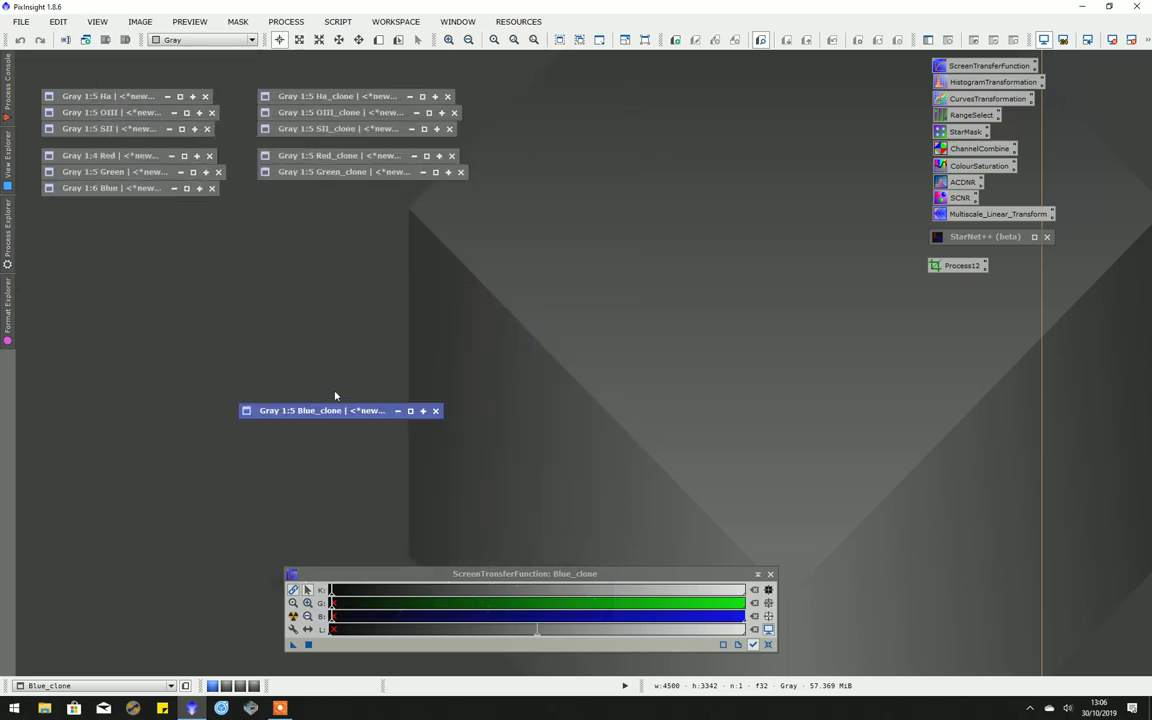
drag(339, 414, 357, 194)
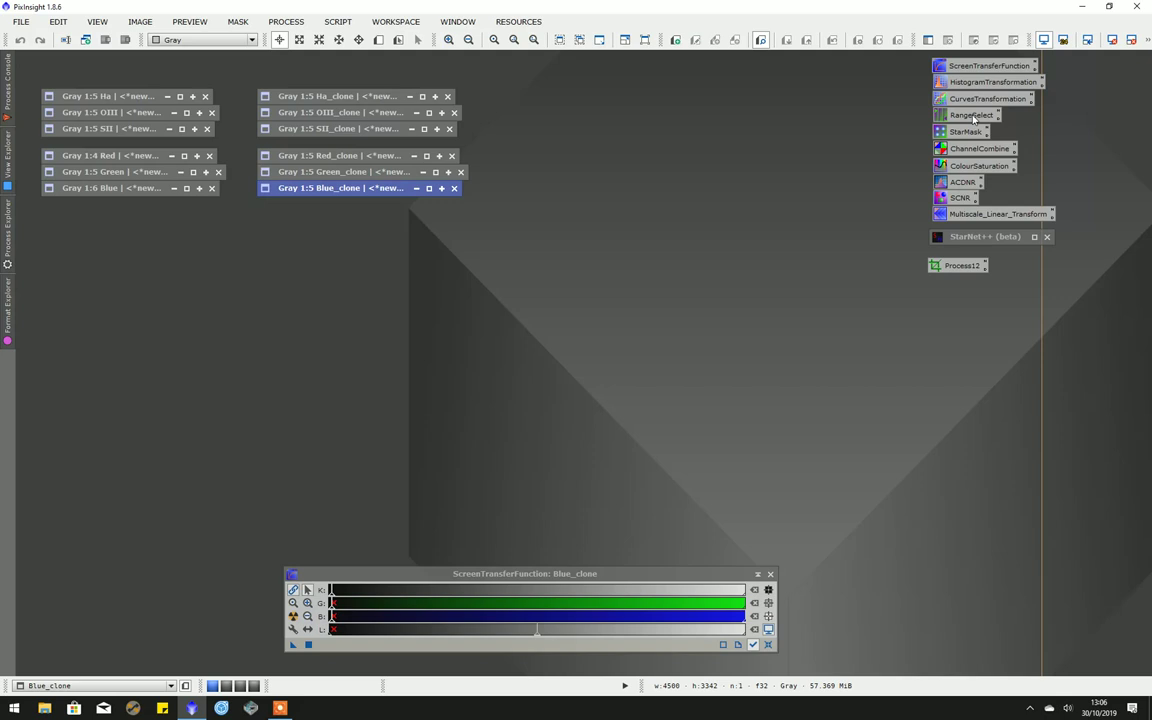
- Open ChannelCombination and assign Red_clone to the R channel and Green_clone to G
click(975, 152)
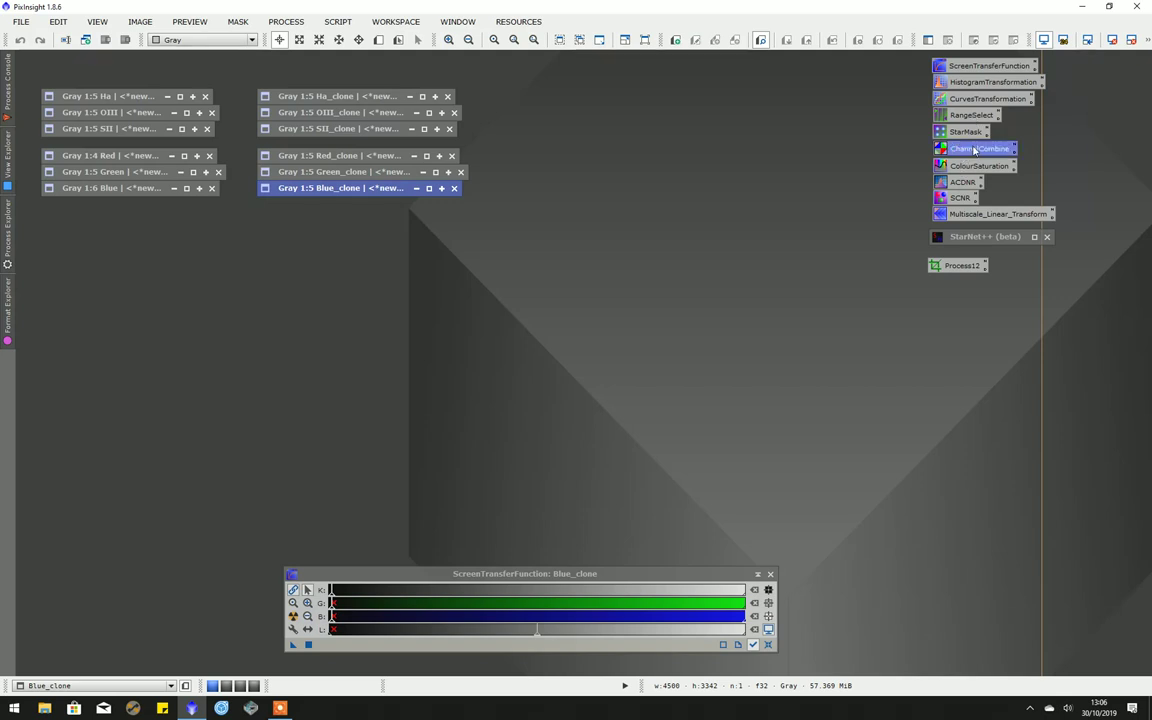
double_click(975, 150)
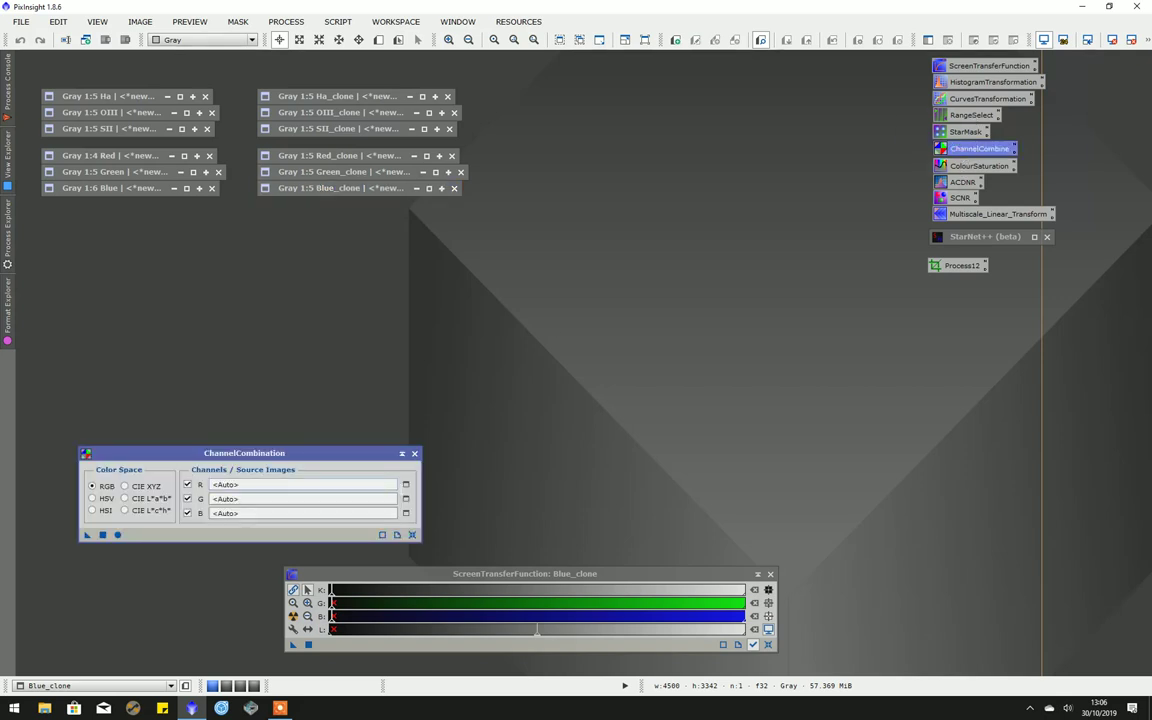
click(406, 485)
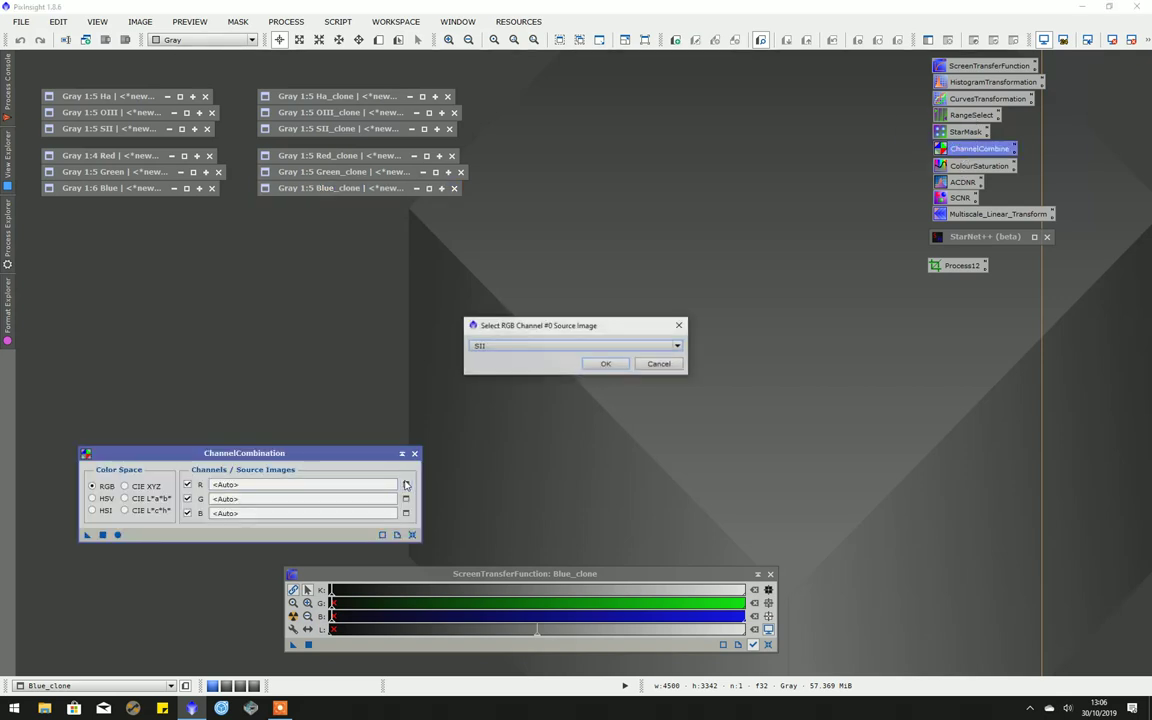
click(538, 346)
click(492, 438)
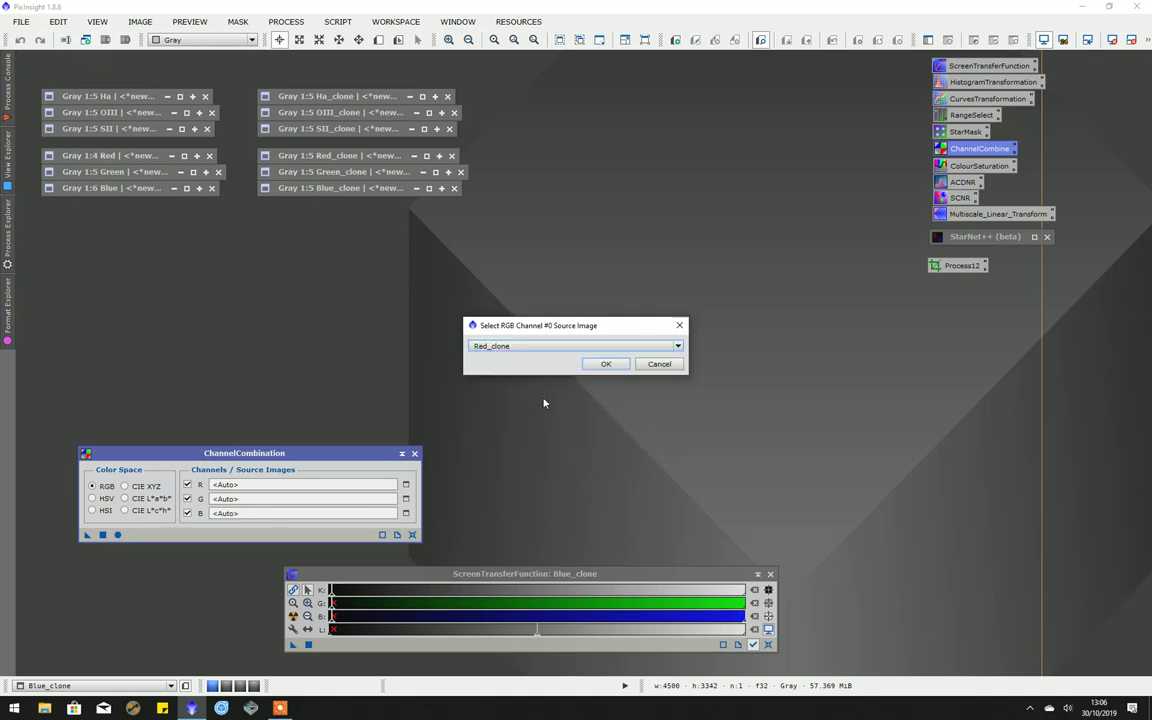
click(596, 366)
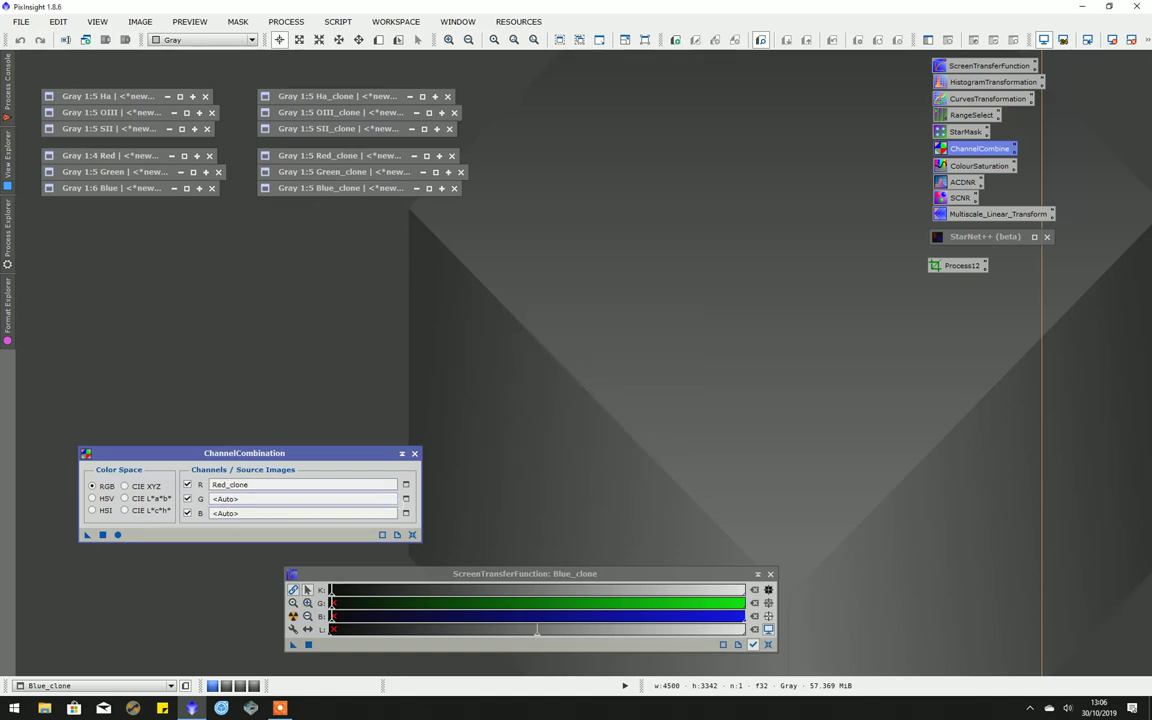
click(406, 500)
click(540, 346)
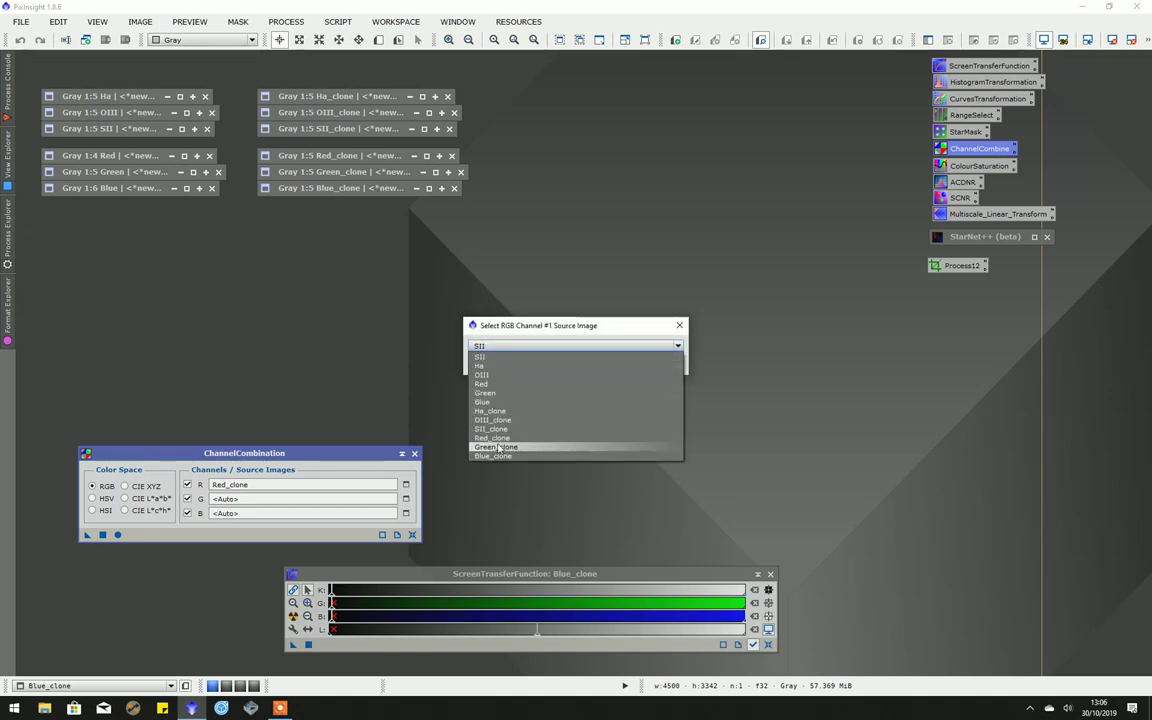
click(498, 447)
click(604, 364)
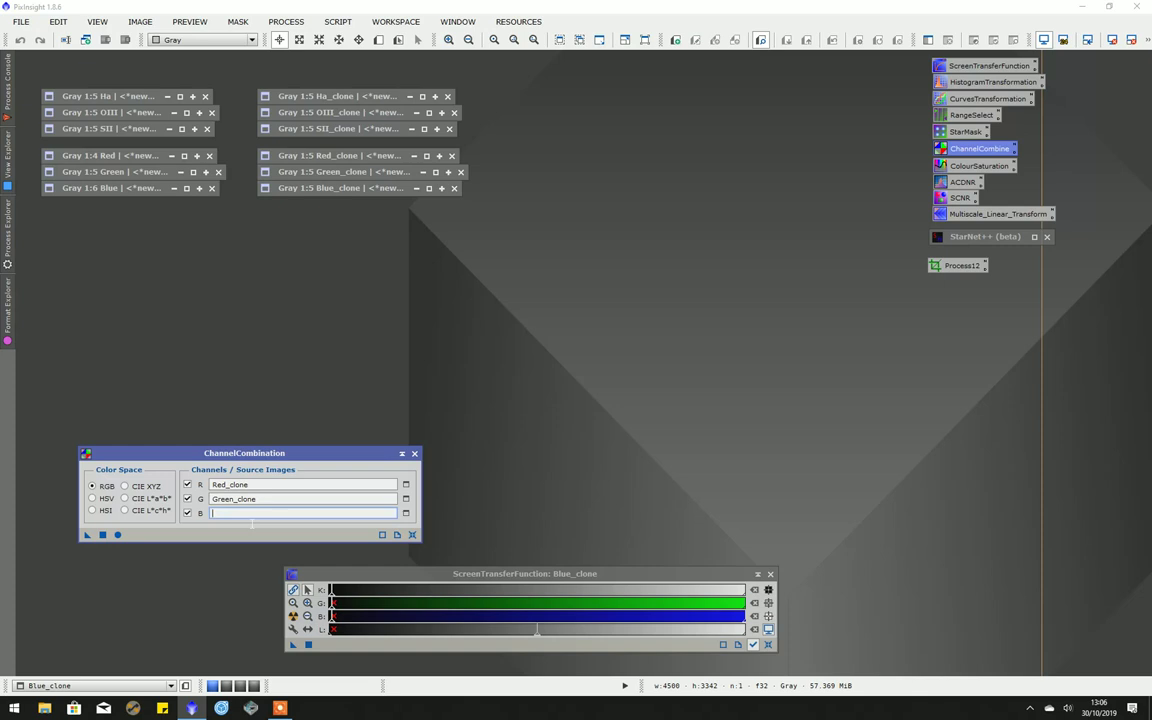
- Assign Blue_clone to B, combine into Image25, and auto-stretch it with STF
click(405, 513)
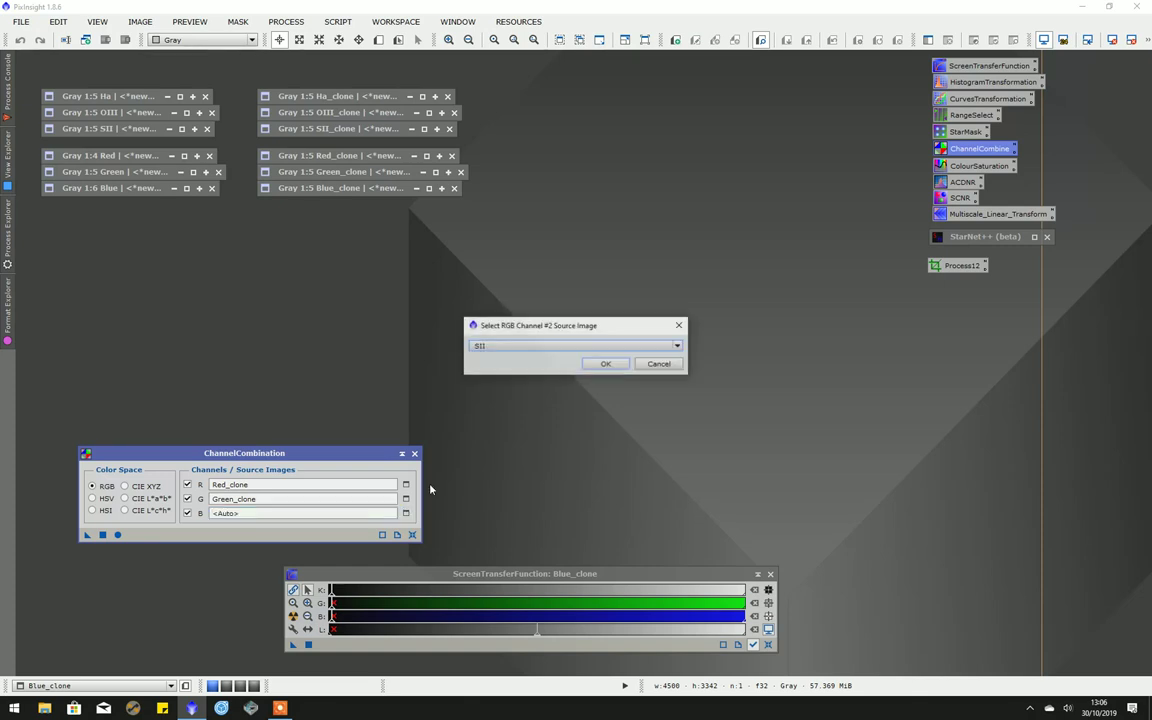
click(510, 345)
click(496, 456)
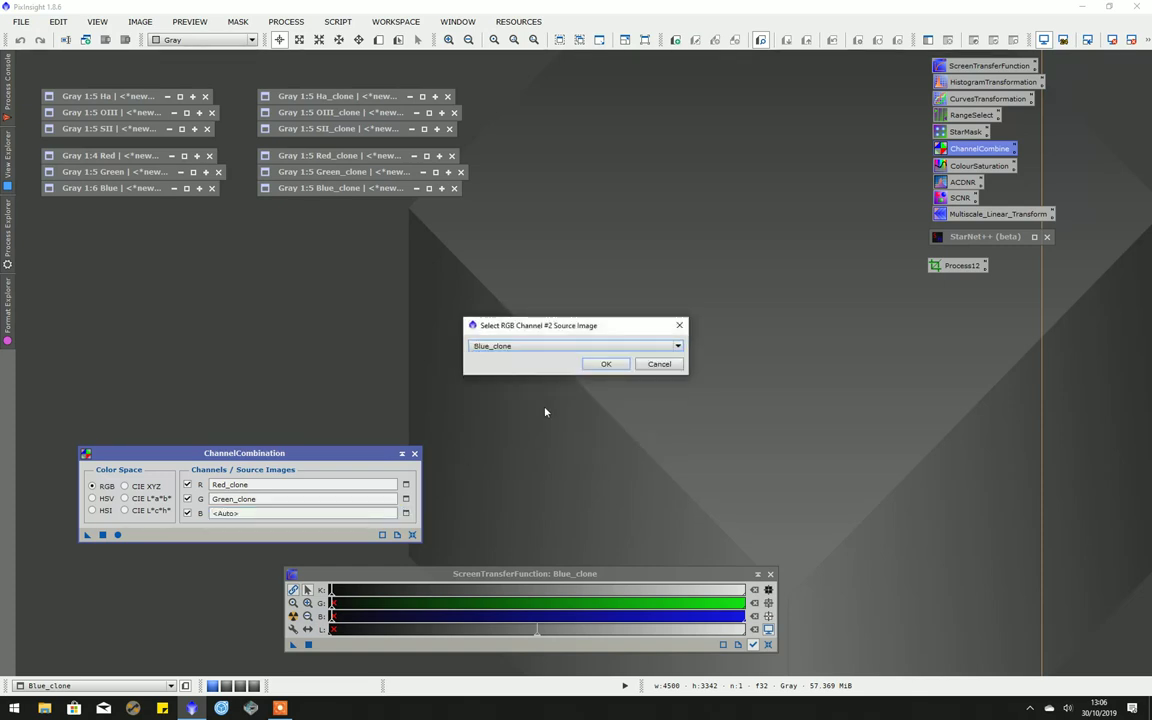
click(602, 364)
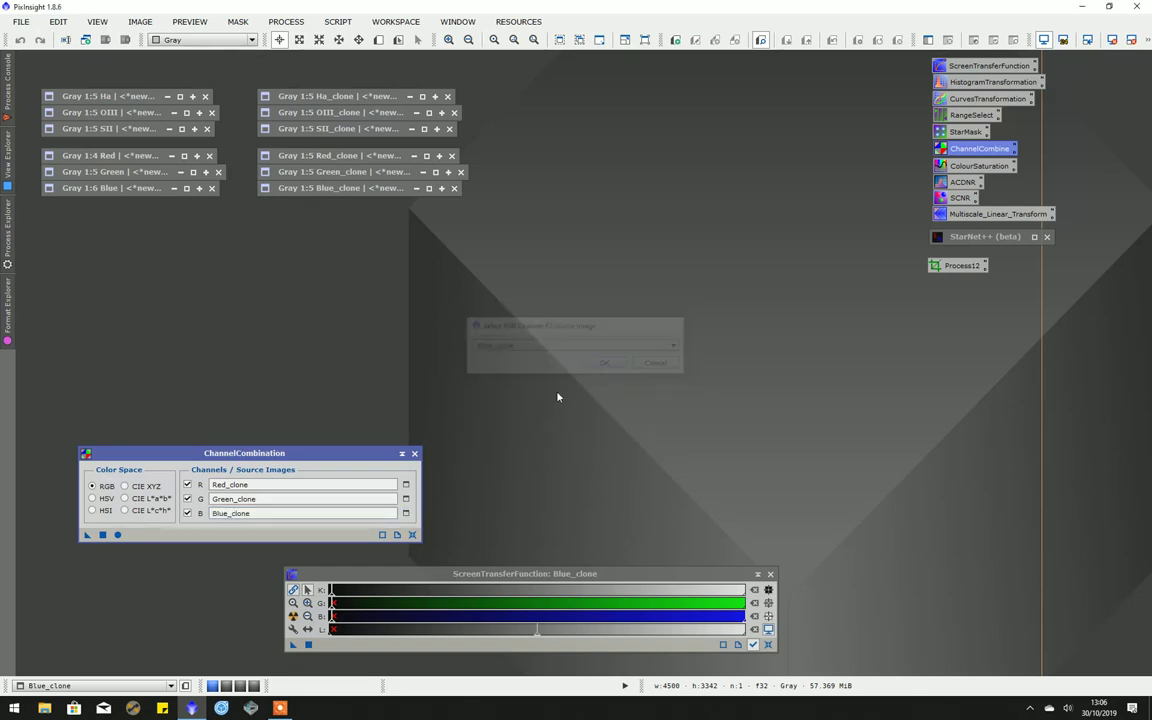
click(102, 535)
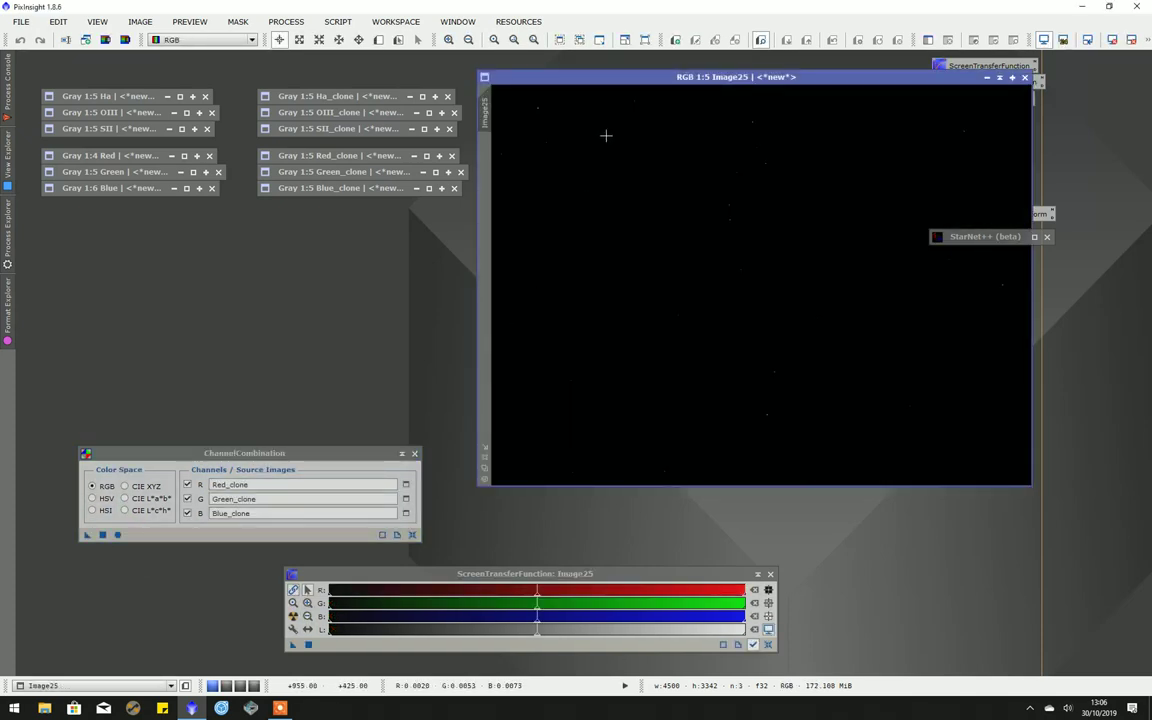
click(293, 616)
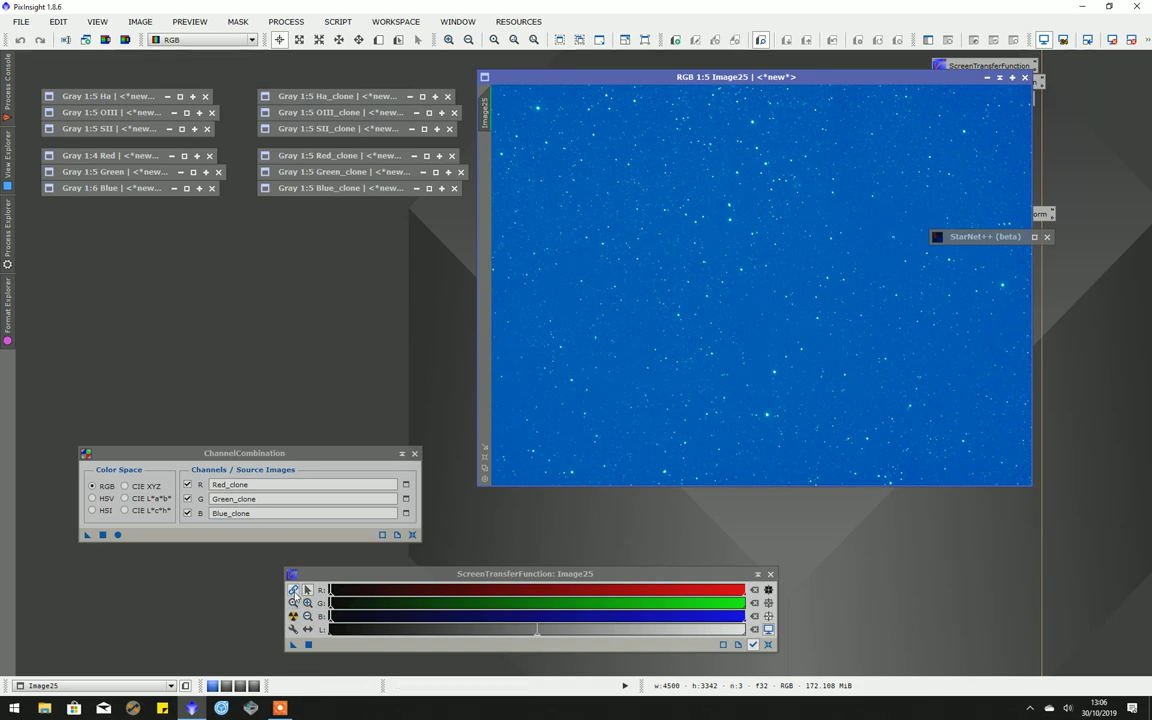
- Unlink the STF stretch for neutral colour and rename Image25 to RGB_Stars
click(293, 616)
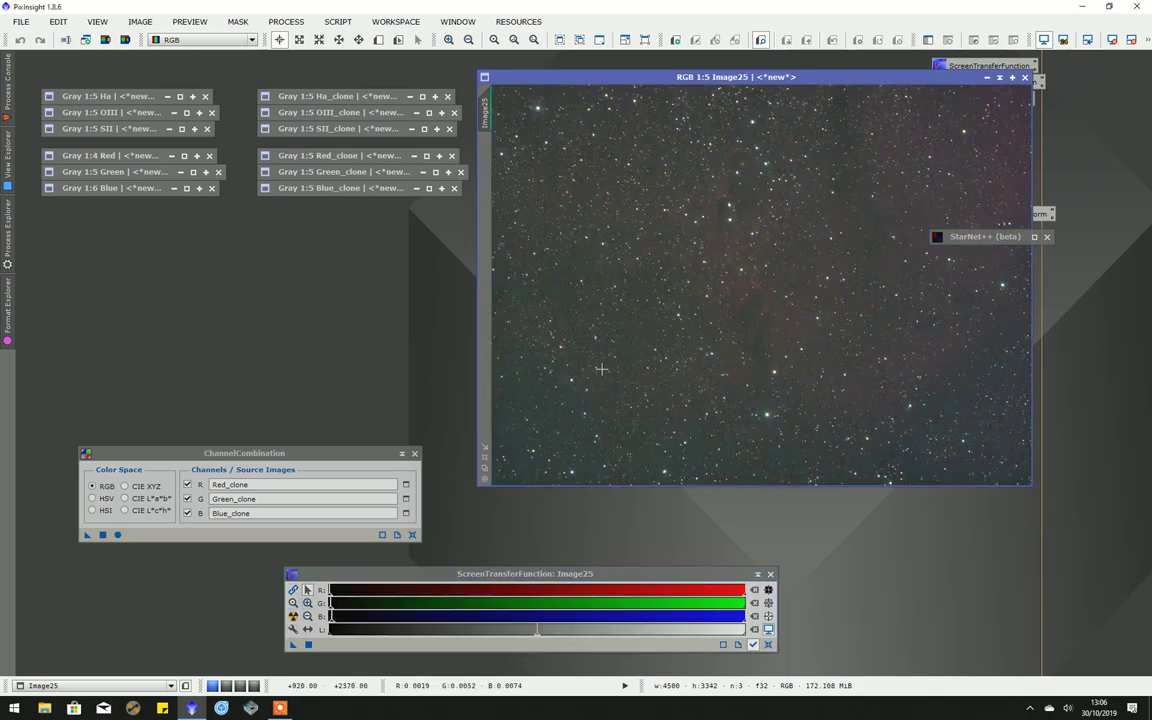
mouse_move(711, 77)
mouse_down()
mouse_move(523, 80)
mouse_move(479, 97)
mouse_up()
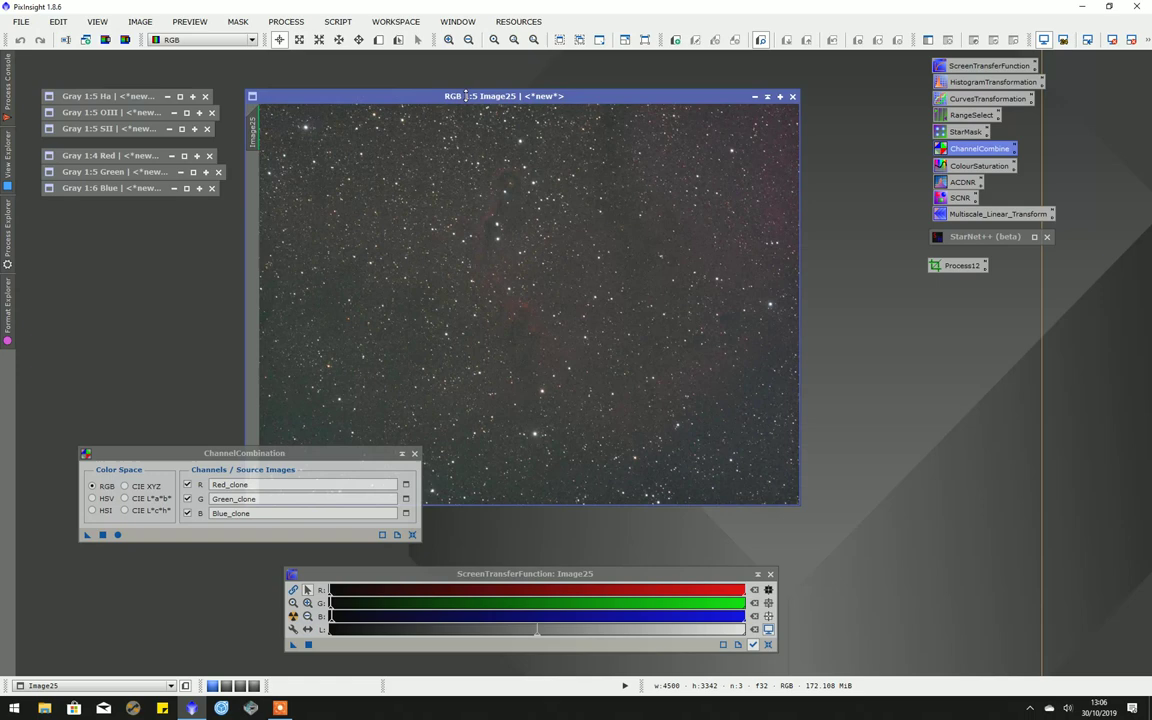
double_click(253, 131)
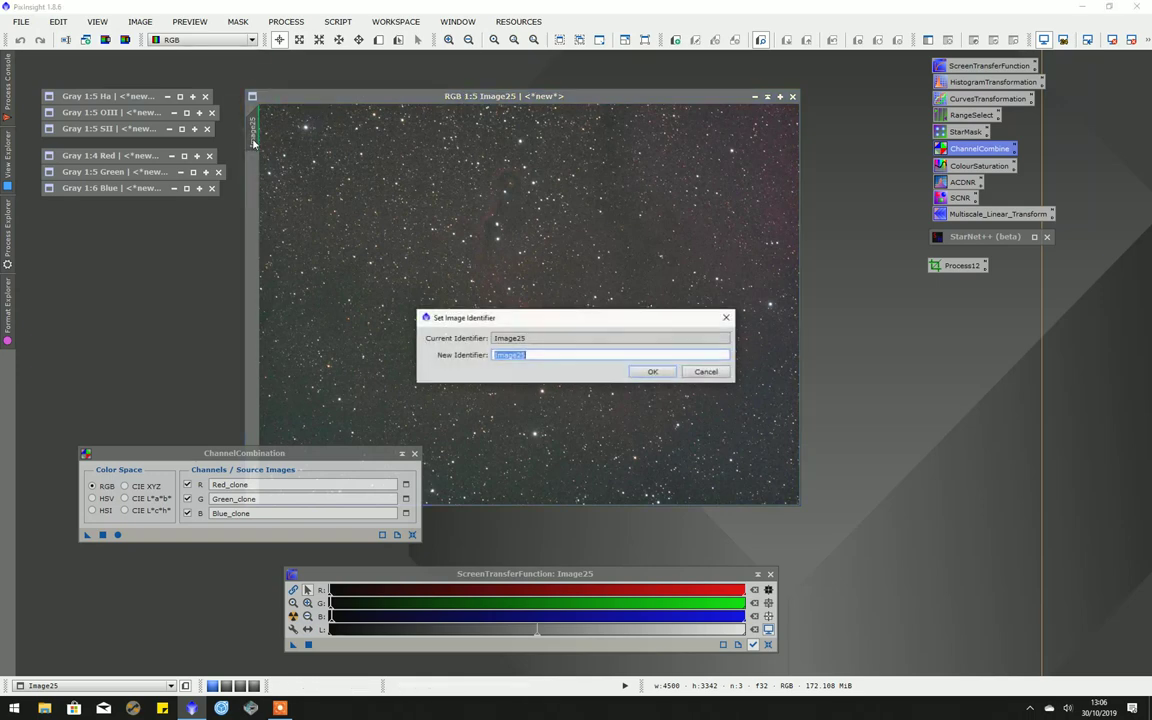
text(R)
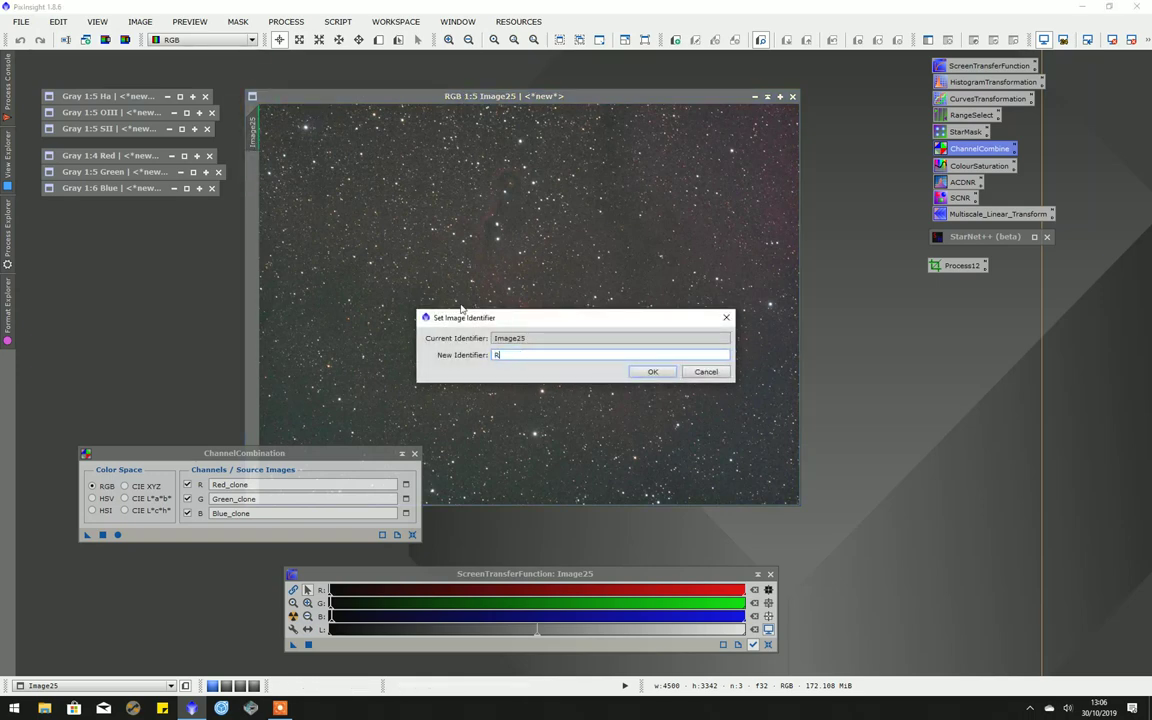
text(GB_Stars)
click(652, 372)
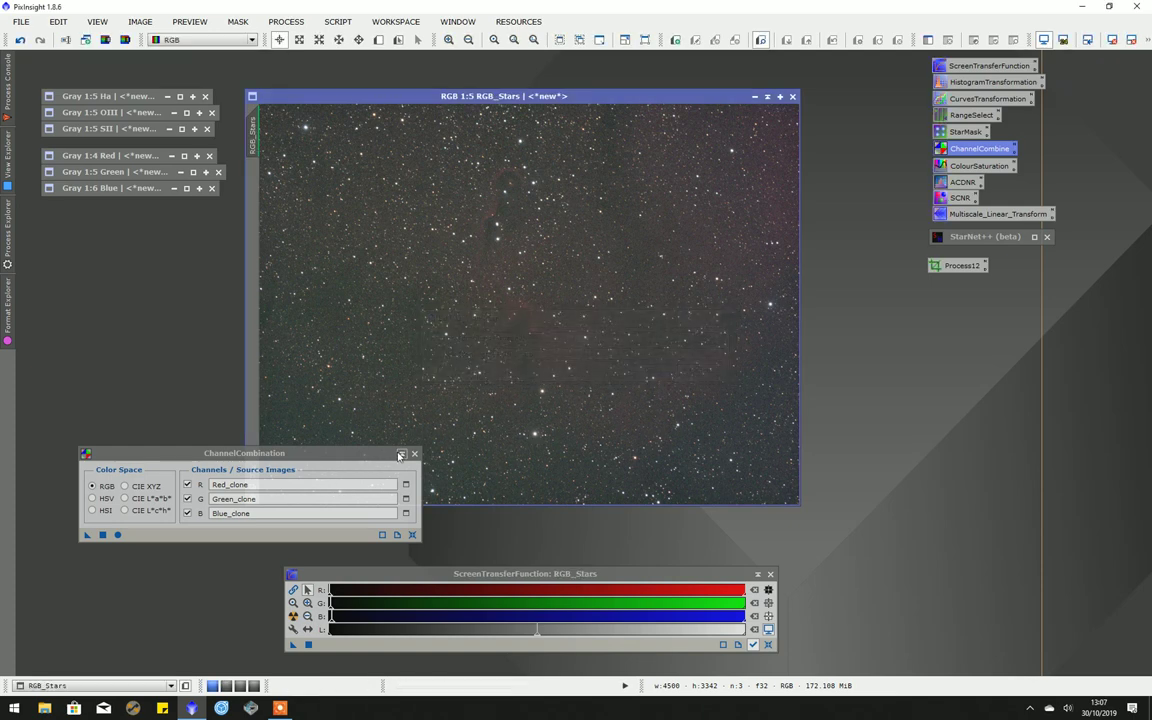
- Shade ChannelCombination and open HistogramTransformation for RGB_Stars with default settings
click(401, 456)
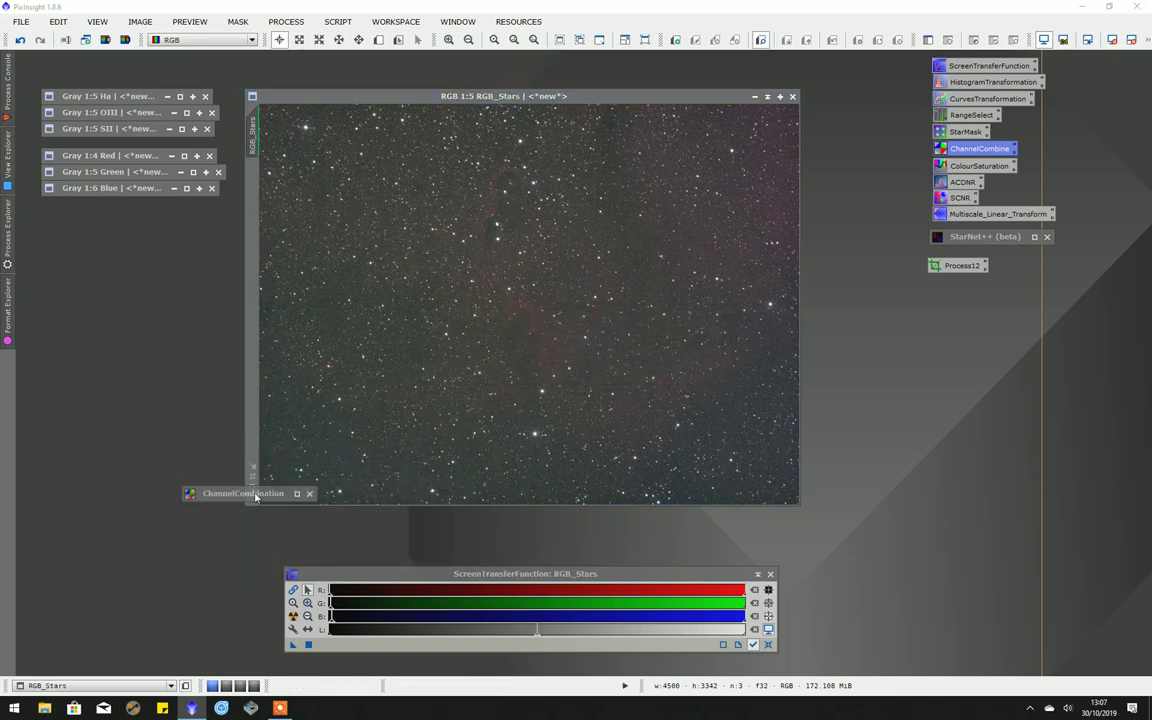
mouse_move(238, 442)
mouse_down()
mouse_move(898, 390)
mouse_move(1000, 322)
mouse_up()
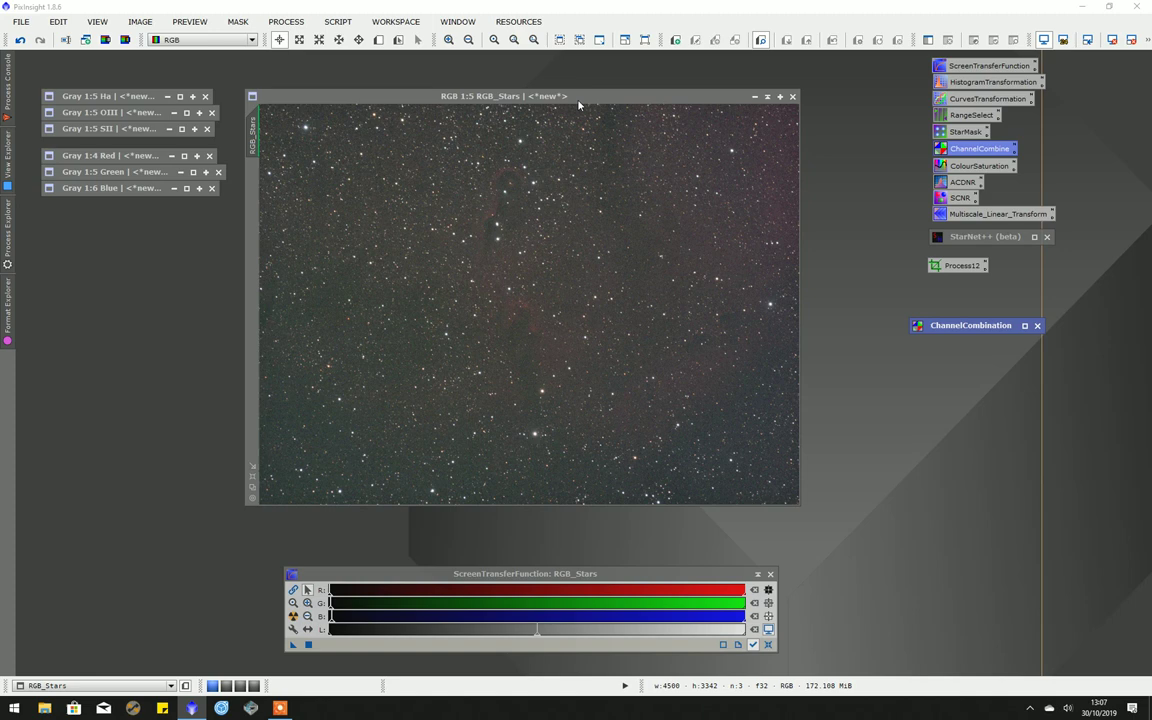
drag(578, 104, 388, 120)
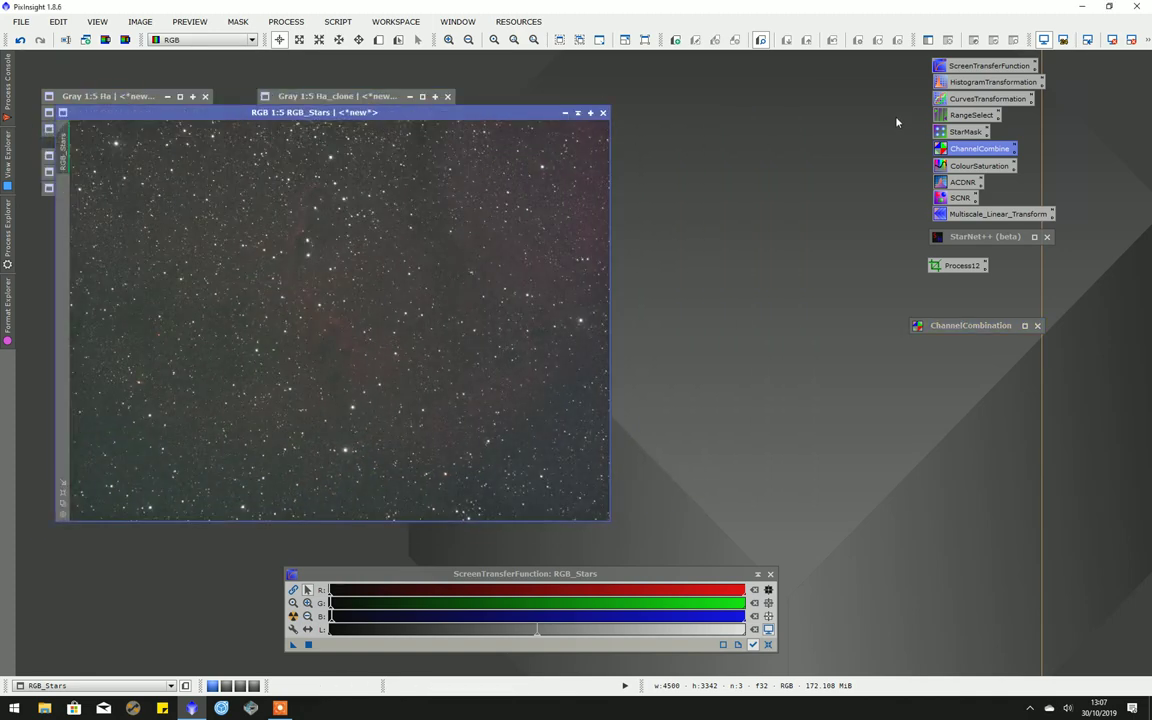
double_click(968, 84)
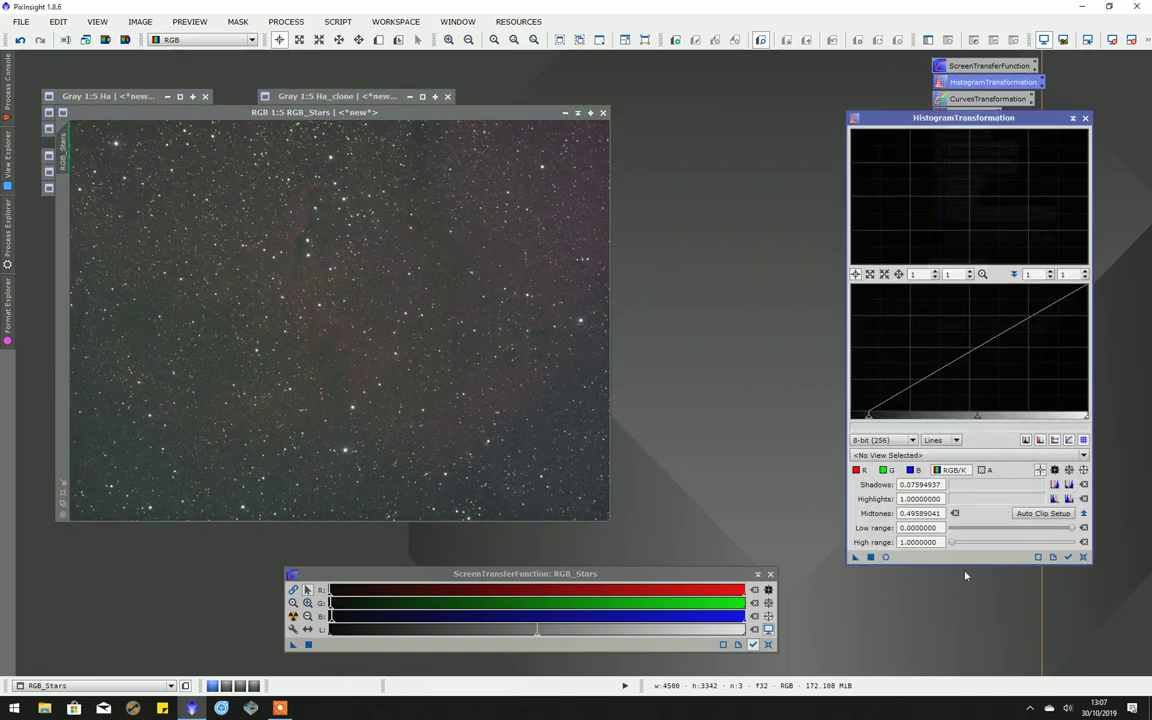
click(1068, 558)
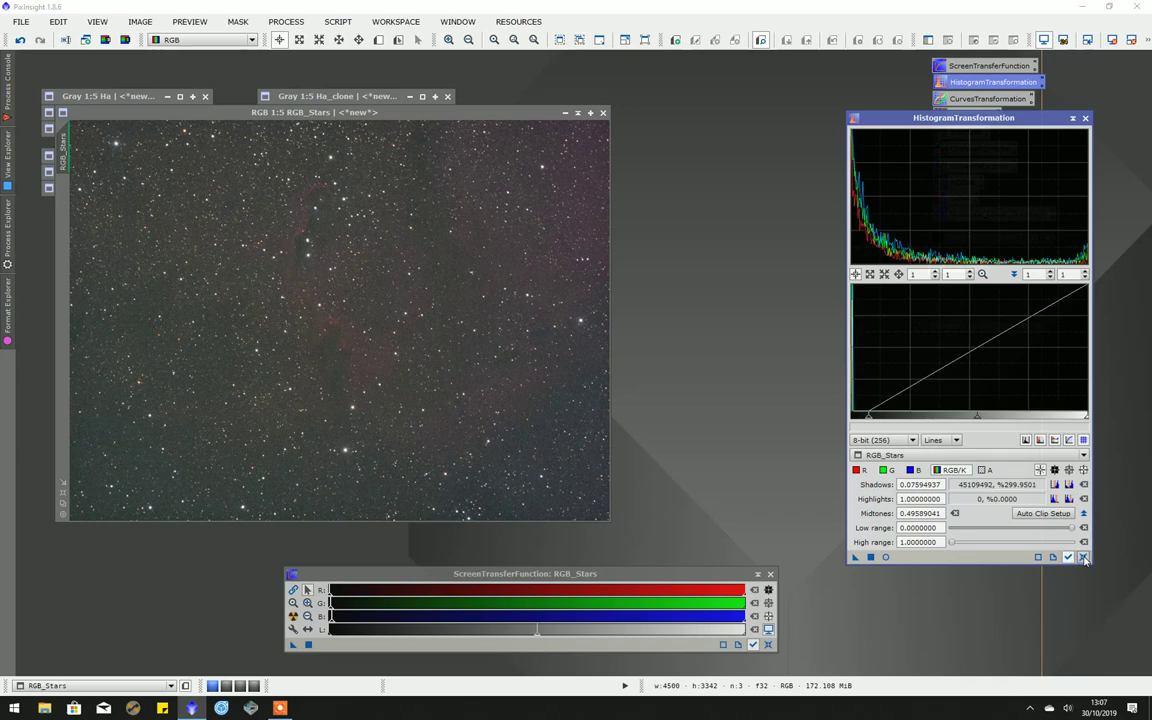
click(1083, 558)
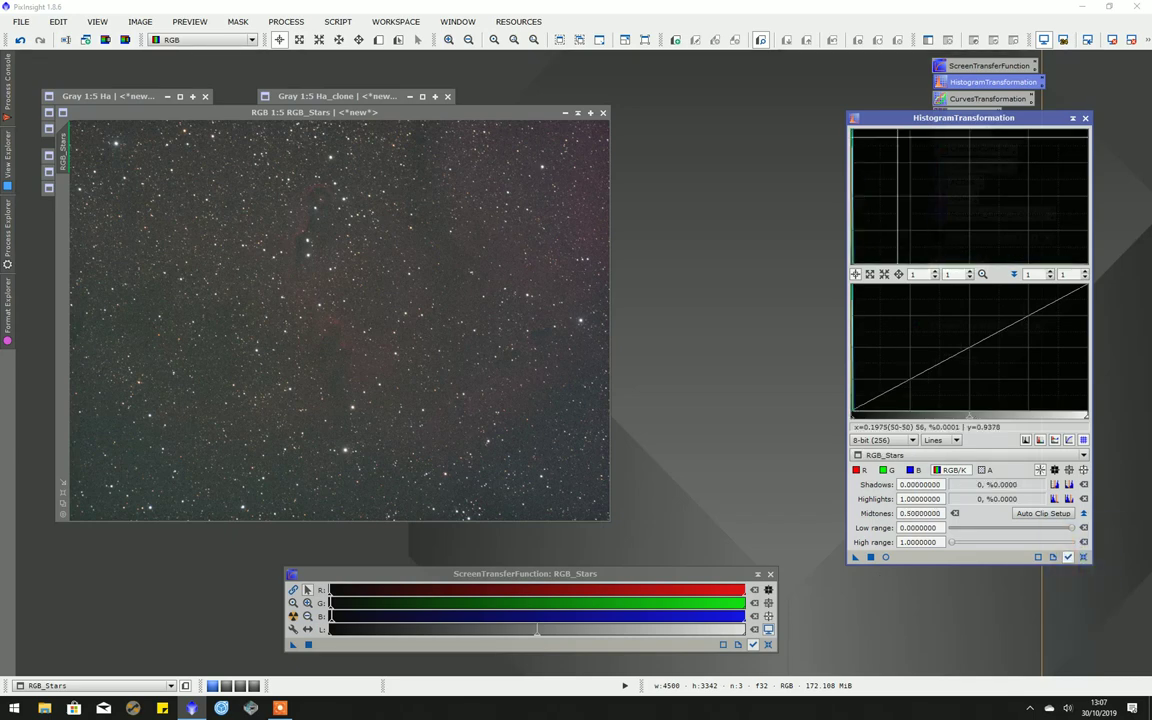
drag(900, 118, 807, 102)
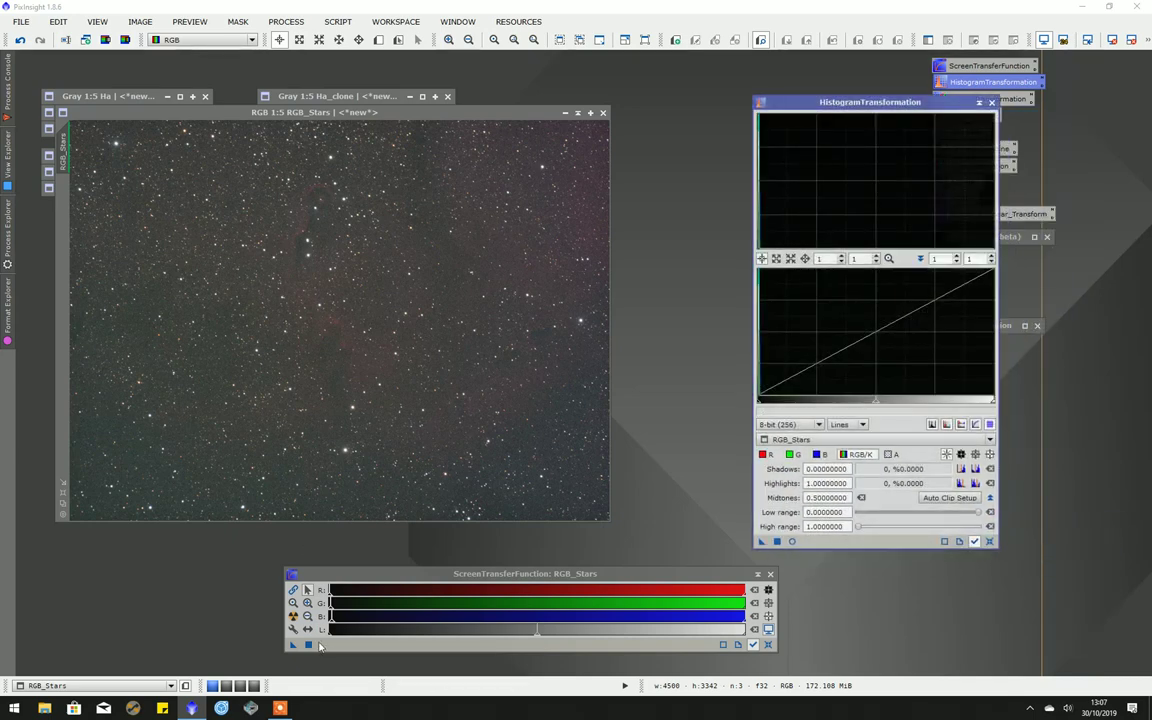
- Transfer the STF stretch, set midtones 0.78481013, apply to RGB_Stars, and iconize it beside the clones
drag(293, 644, 846, 545)
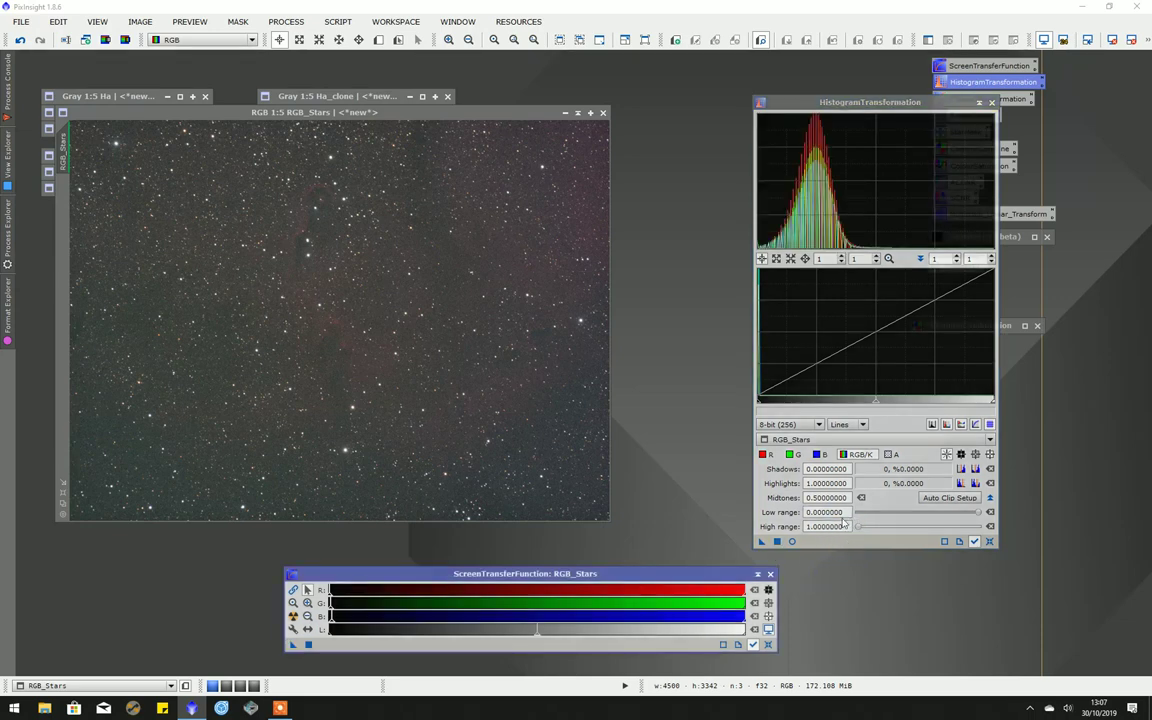
click(768, 645)
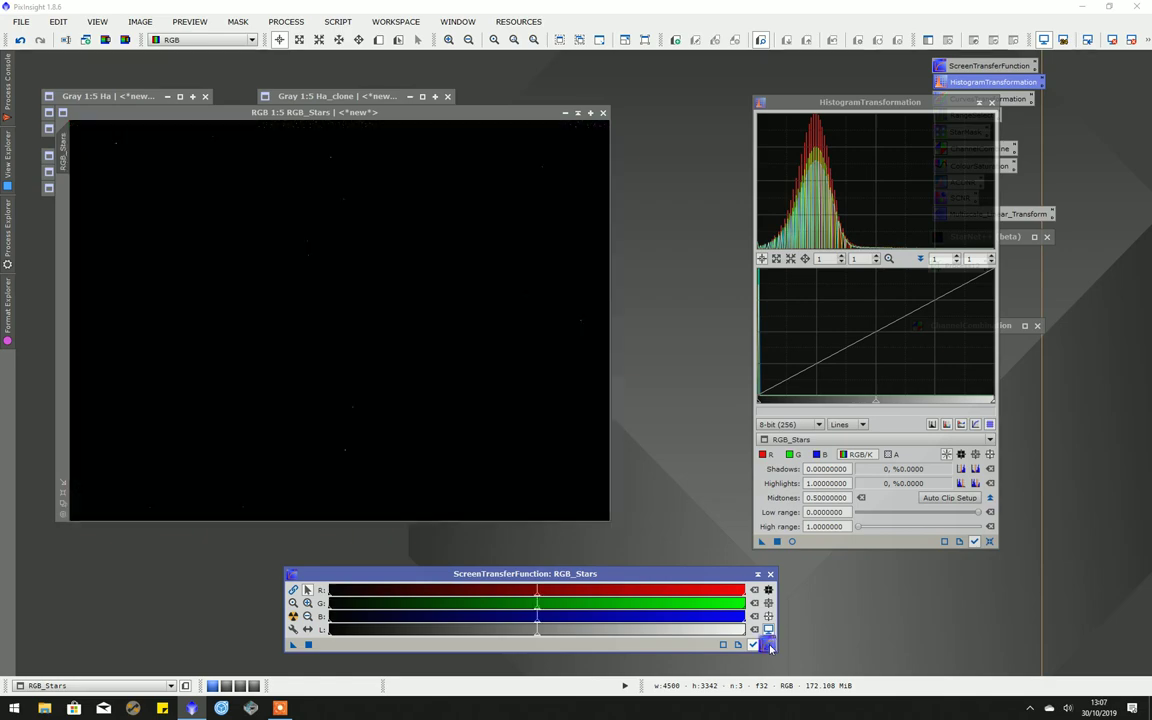
click(793, 542)
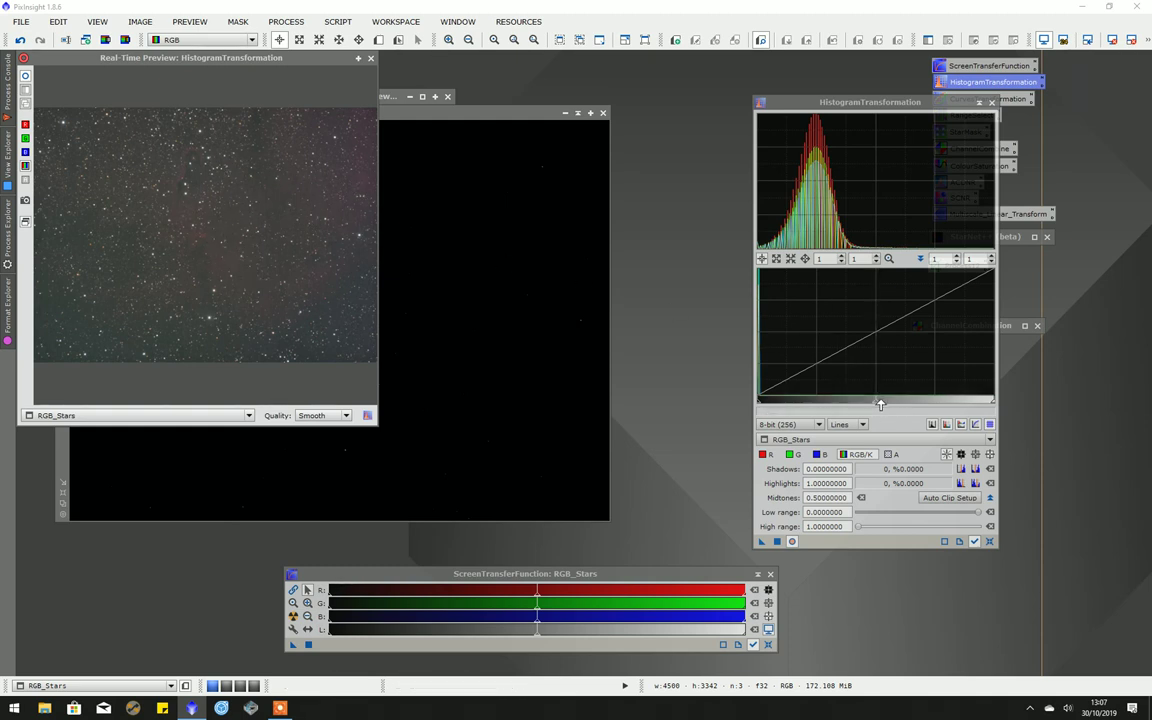
drag(880, 404, 947, 403)
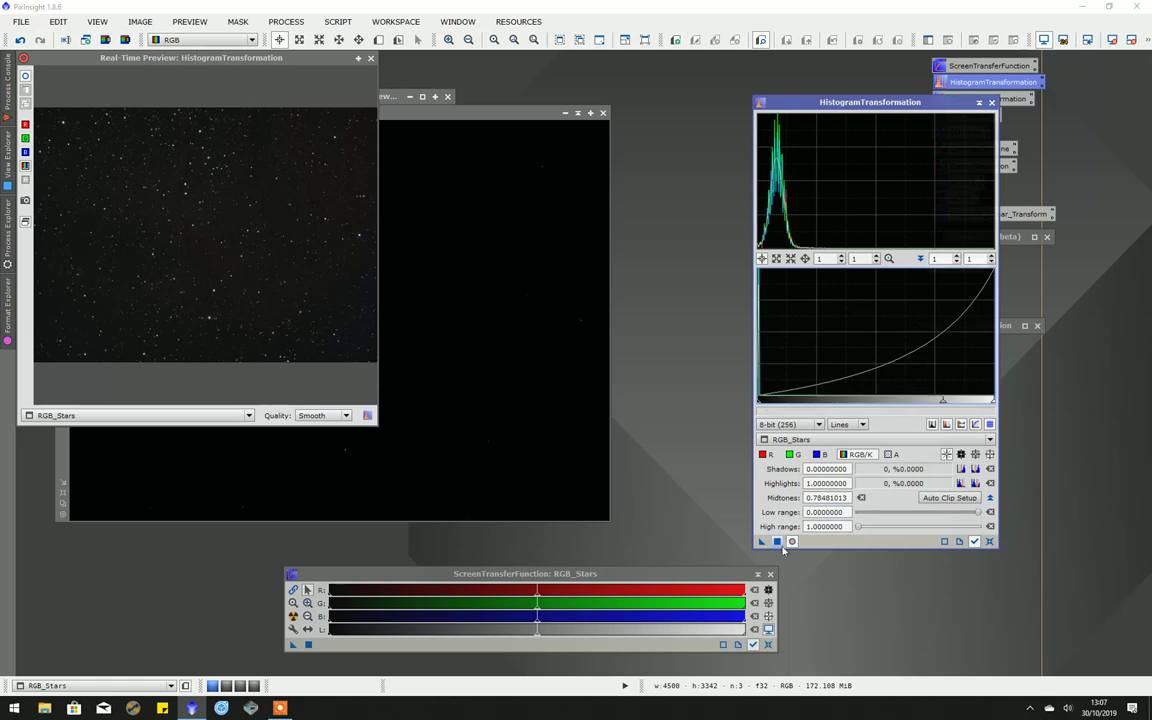
drag(777, 541, 396, 481)
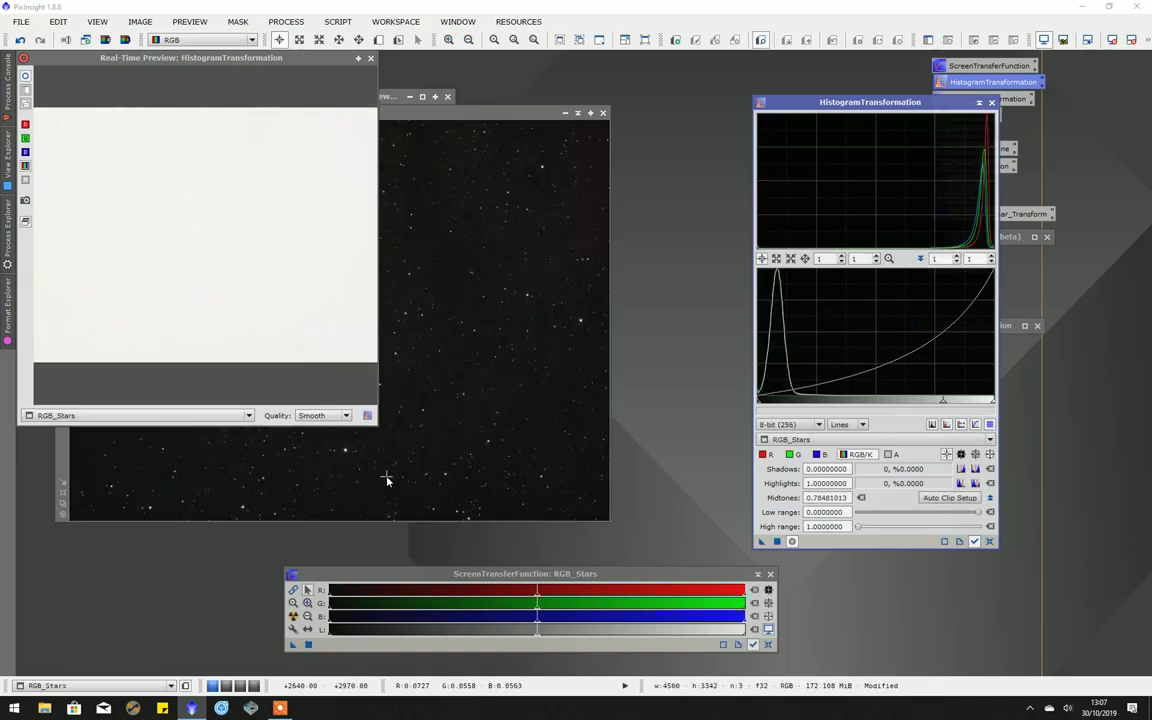
click(370, 57)
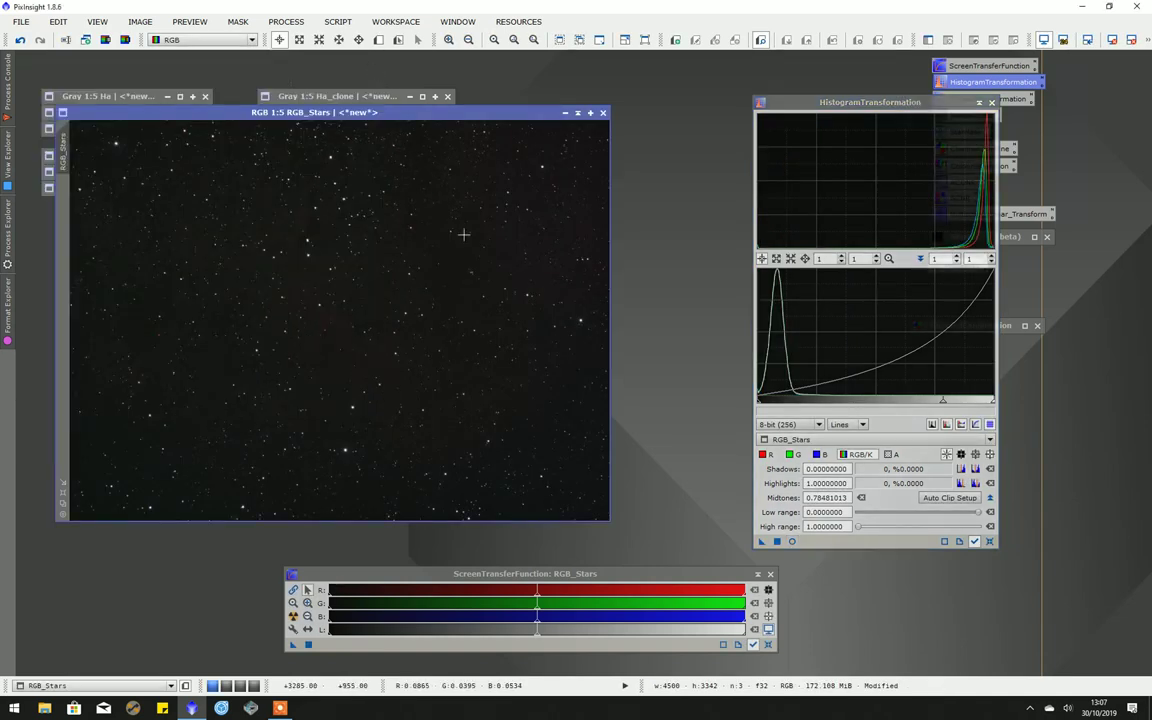
click(578, 114)
drag(332, 313, 580, 177)
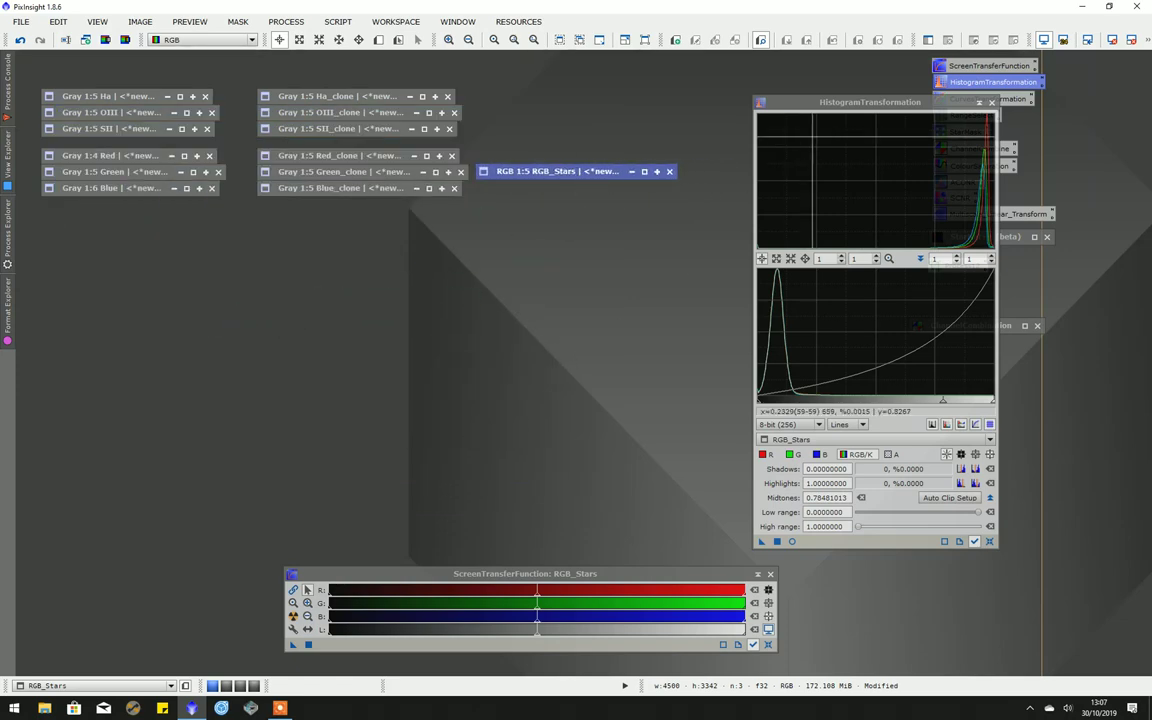
- Restore Ha_clone, reset its screen stretch, and apply a first midtones-lowering histogram stretch
drag(965, 108, 999, 124)
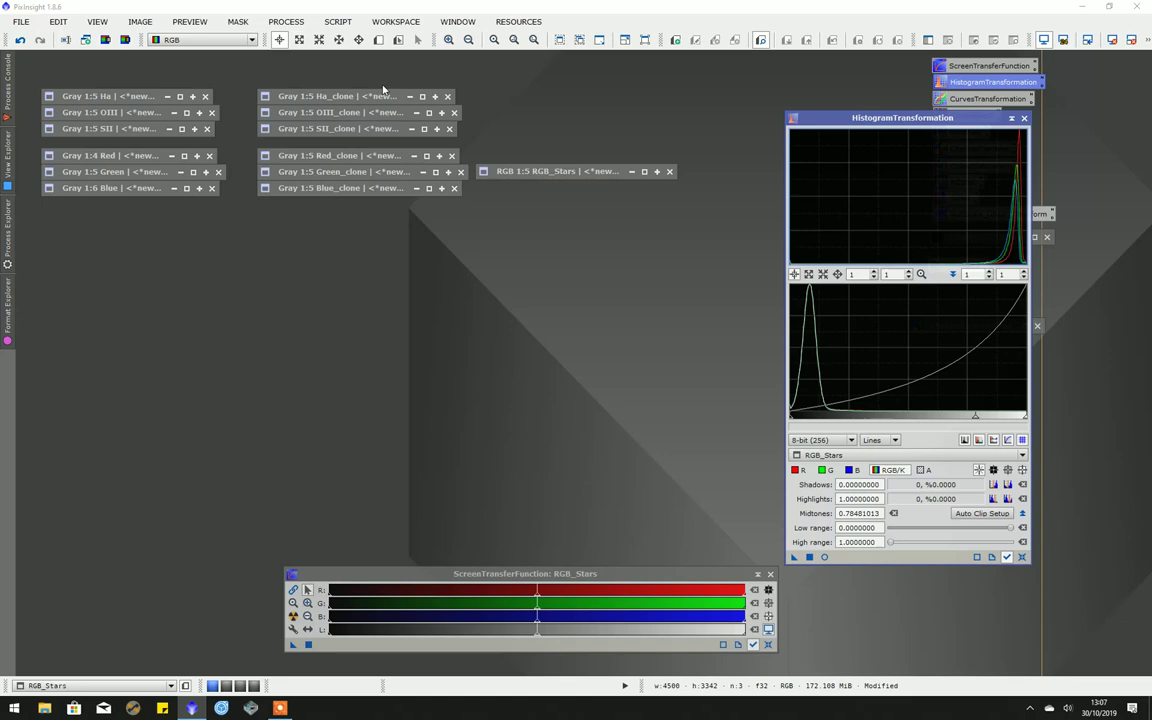
double_click(358, 99)
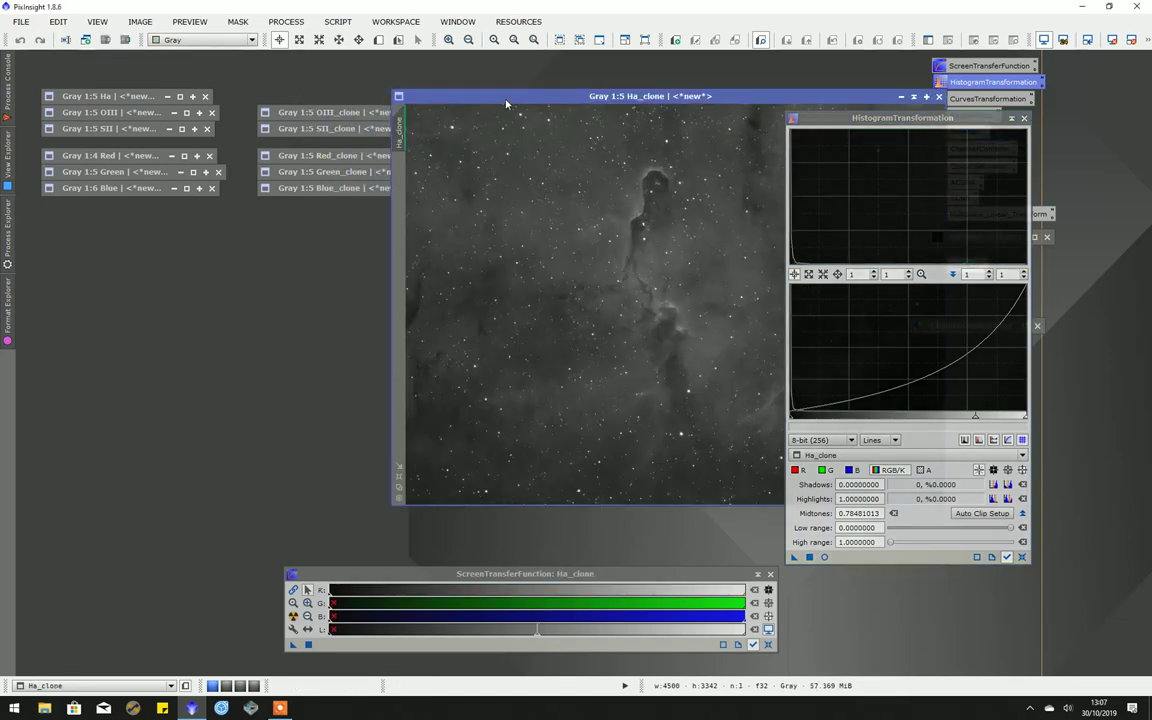
drag(466, 91, 204, 81)
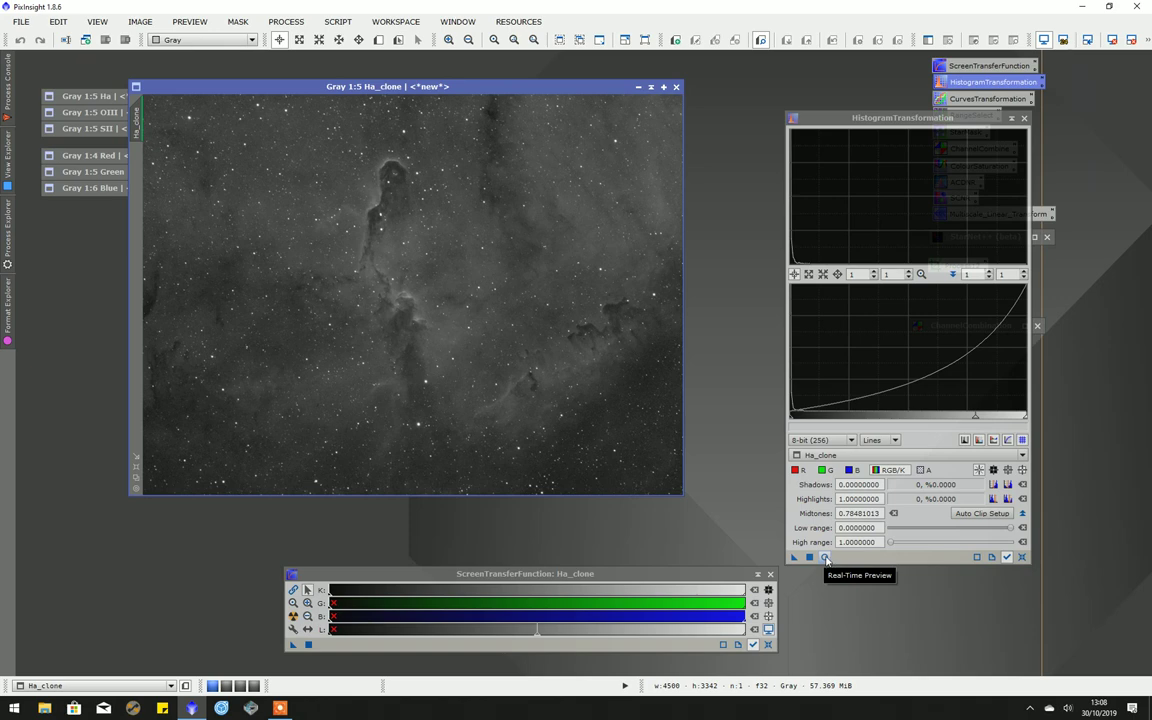
click(825, 558)
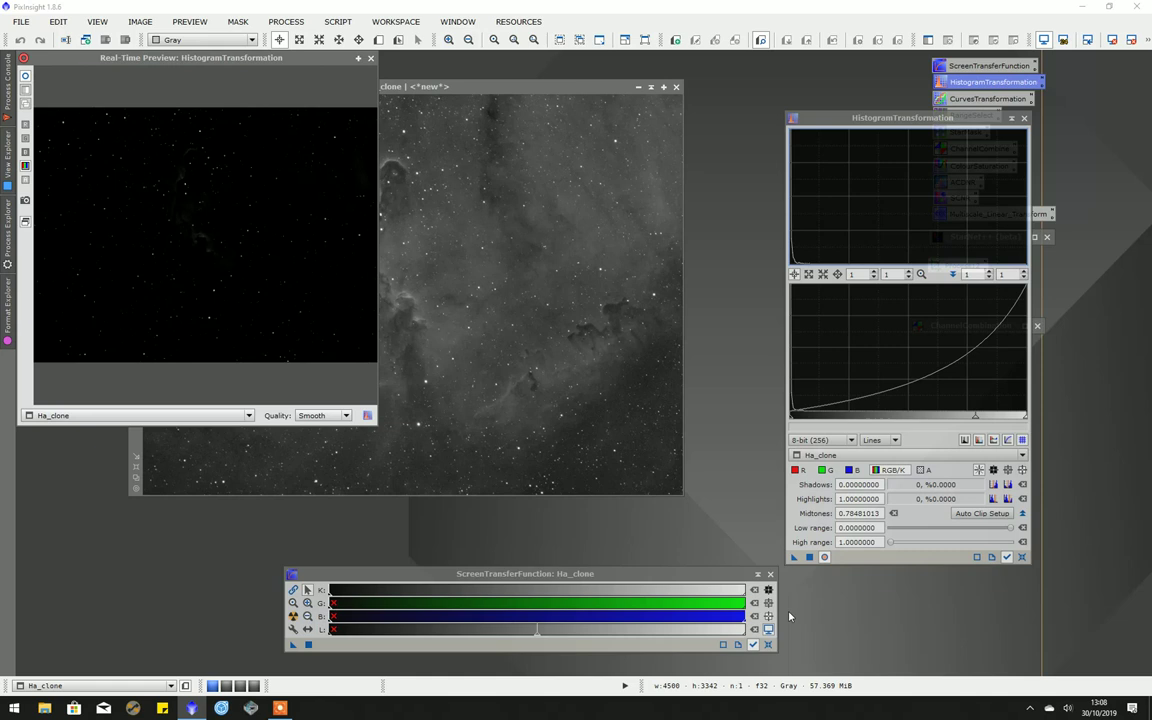
click(769, 645)
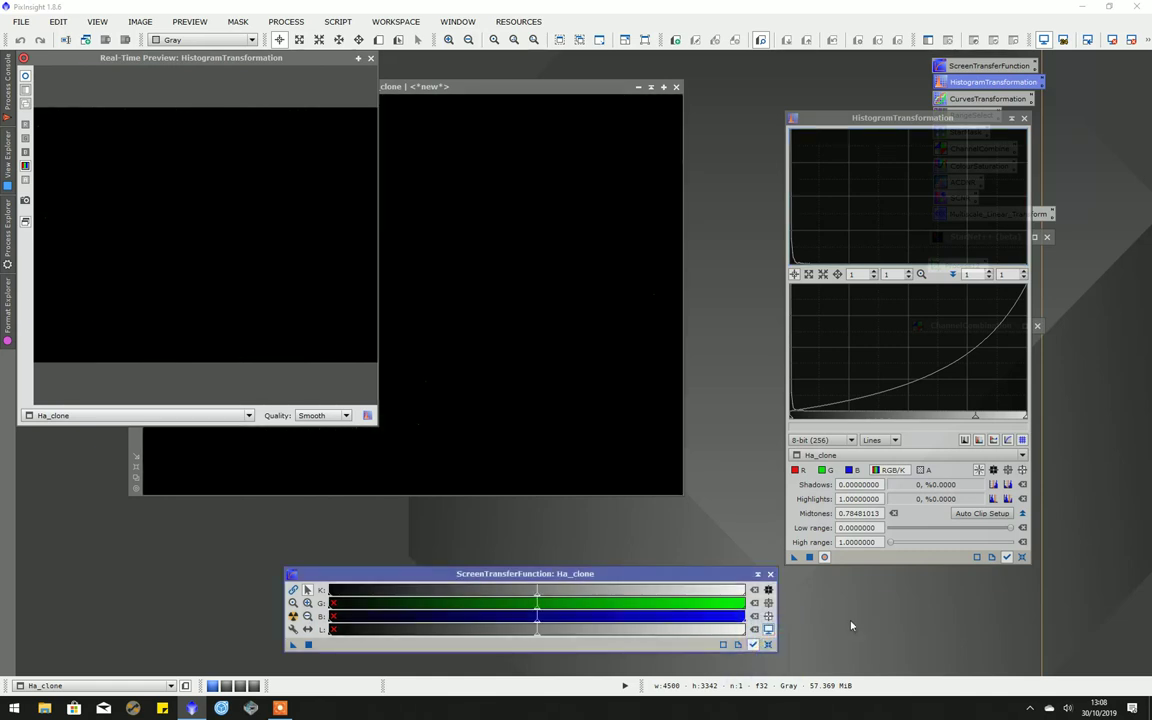
click(1022, 557)
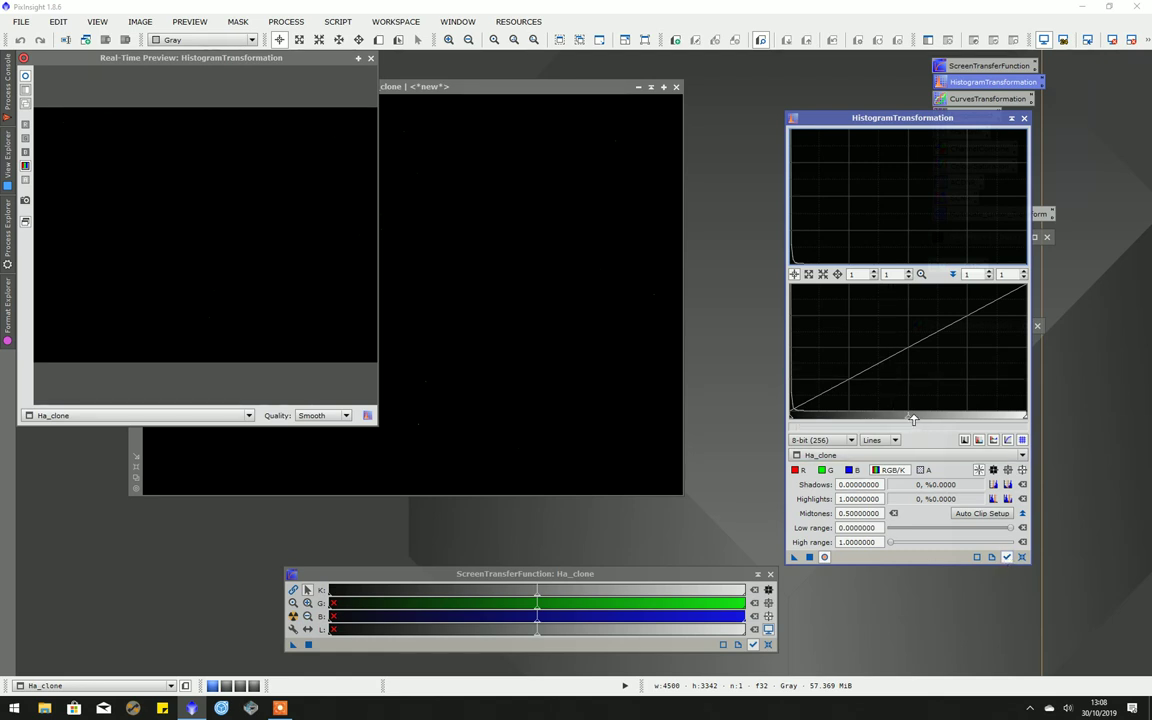
drag(912, 418, 820, 418)
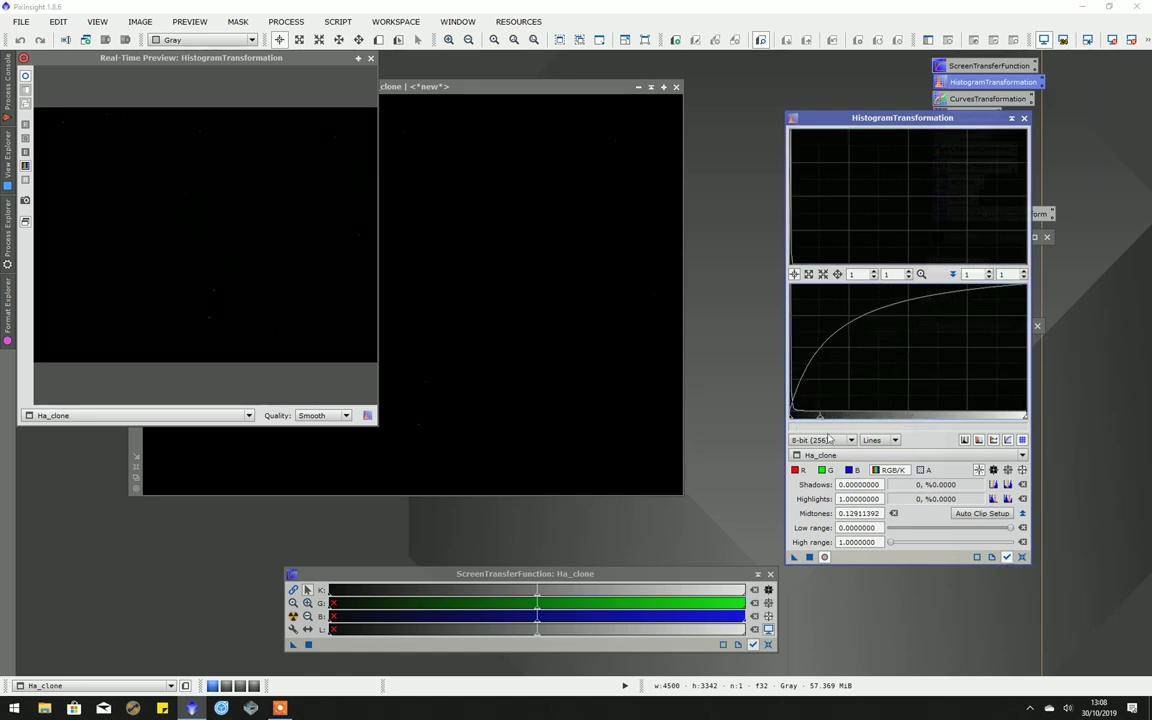
click(810, 558)
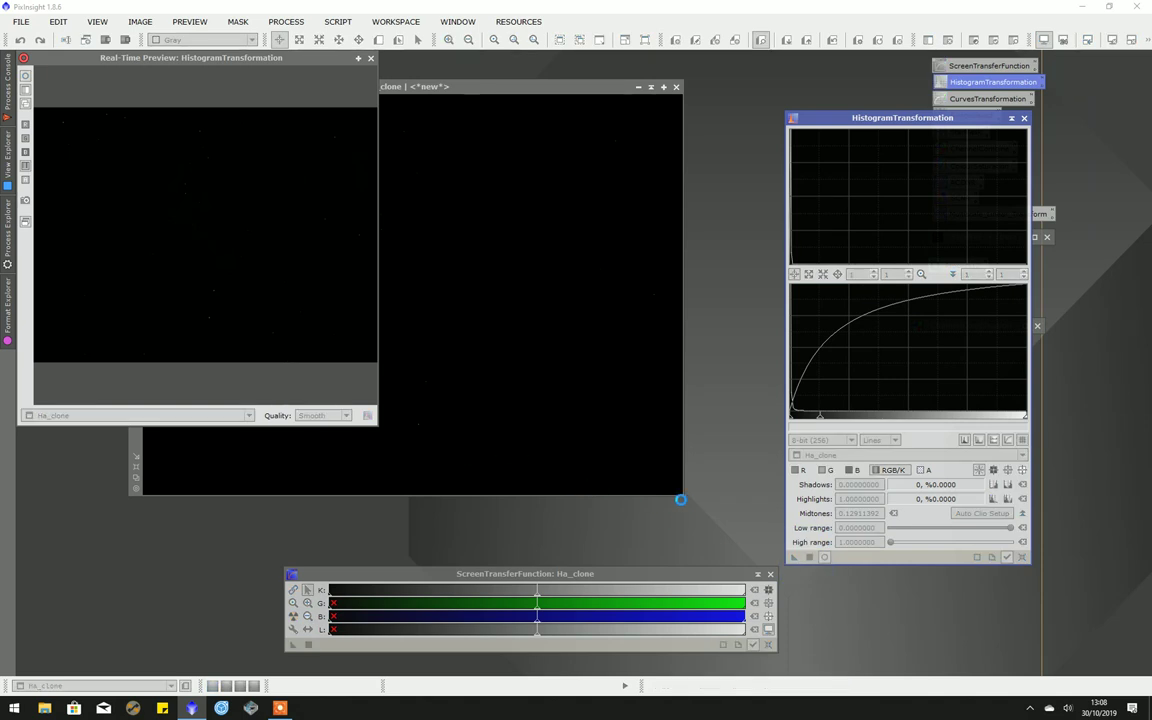
- Apply two more histogram passes with lowered midtones to brighten Ha_clone further
click(1019, 557)
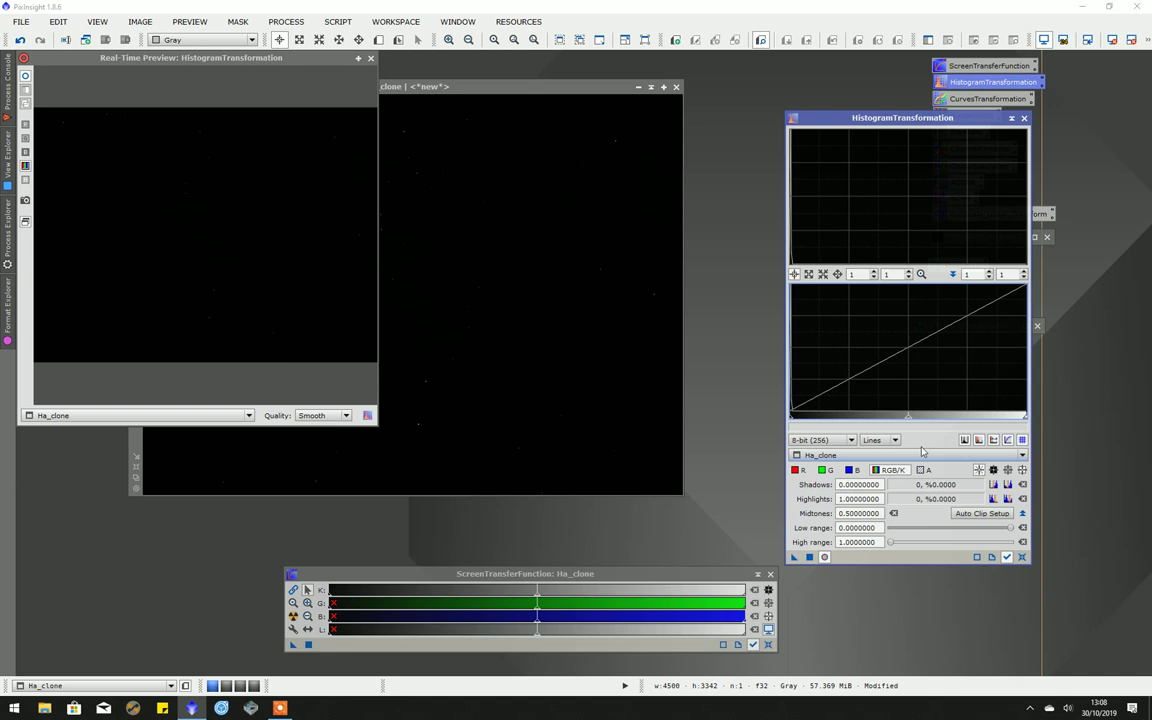
drag(912, 420, 811, 419)
click(809, 557)
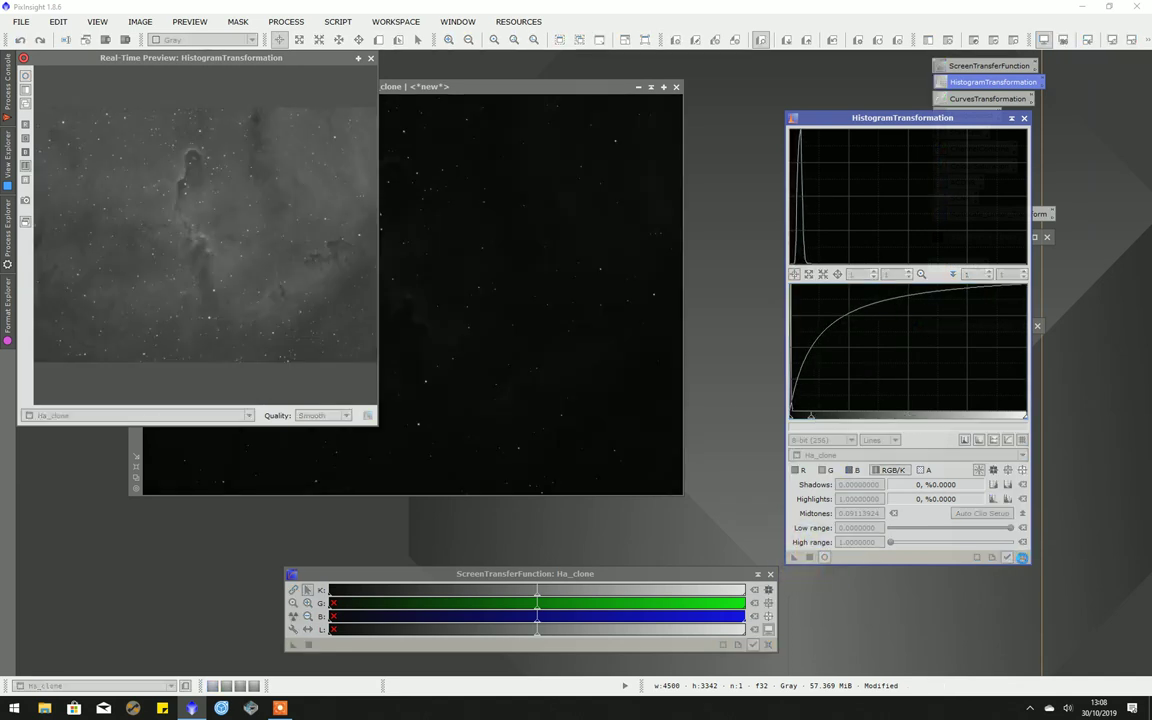
click(1021, 557)
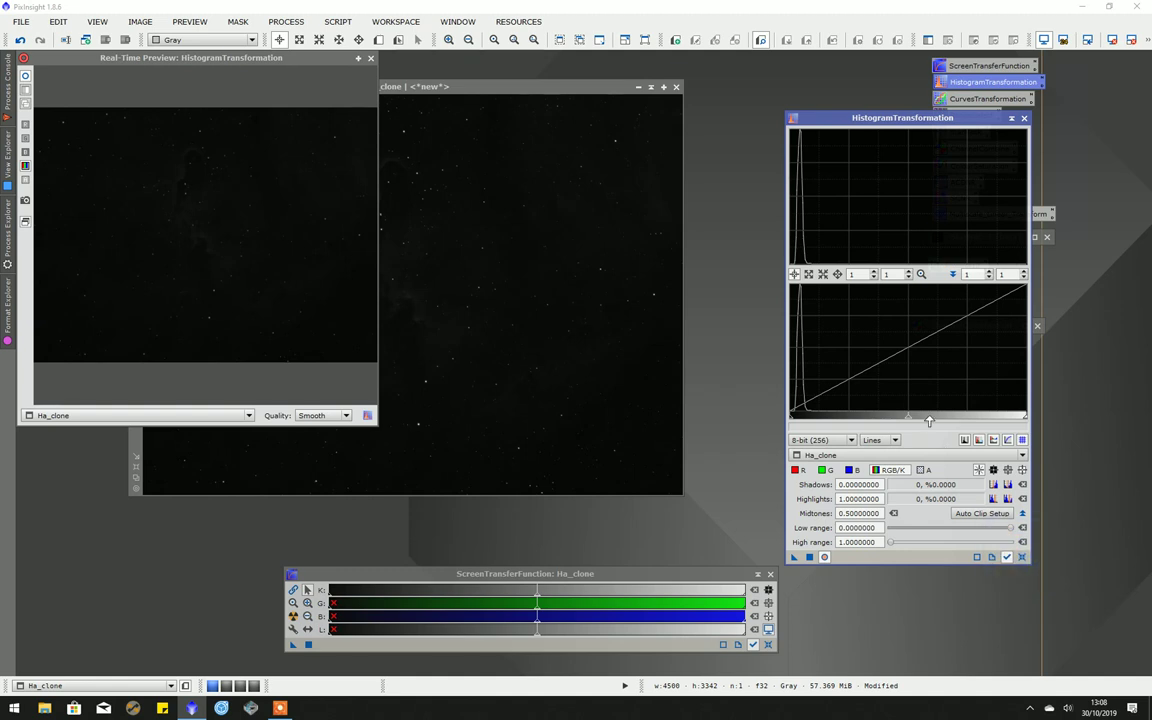
drag(912, 420, 826, 420)
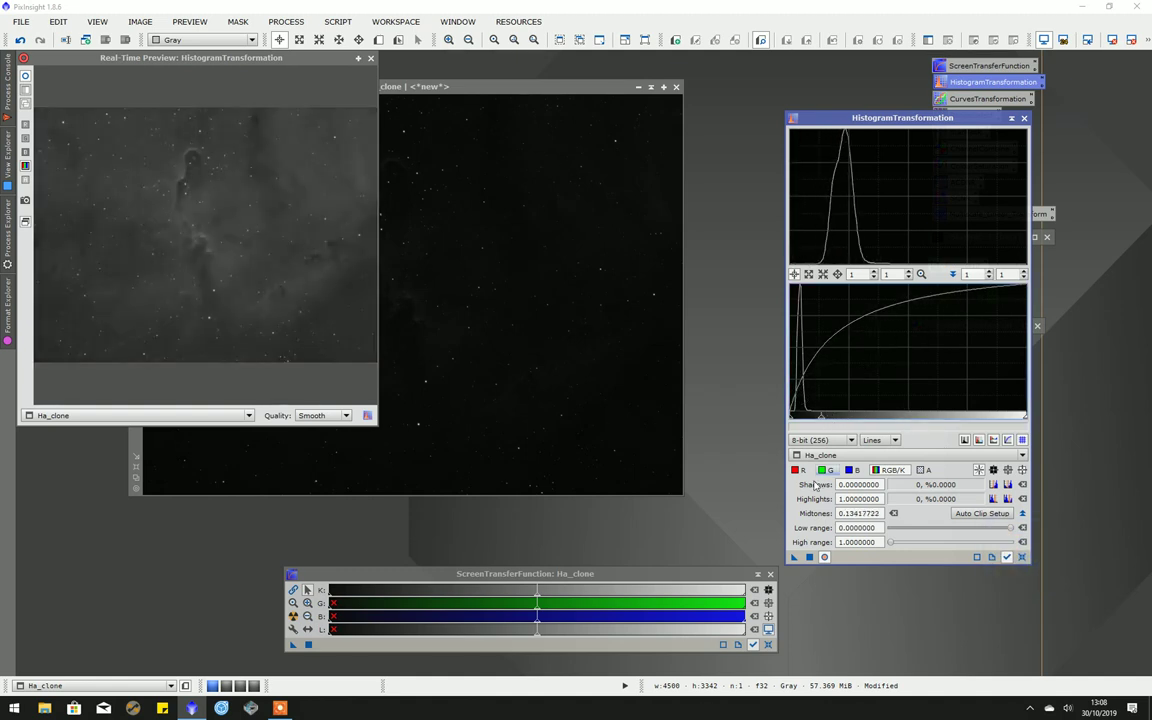
click(810, 557)
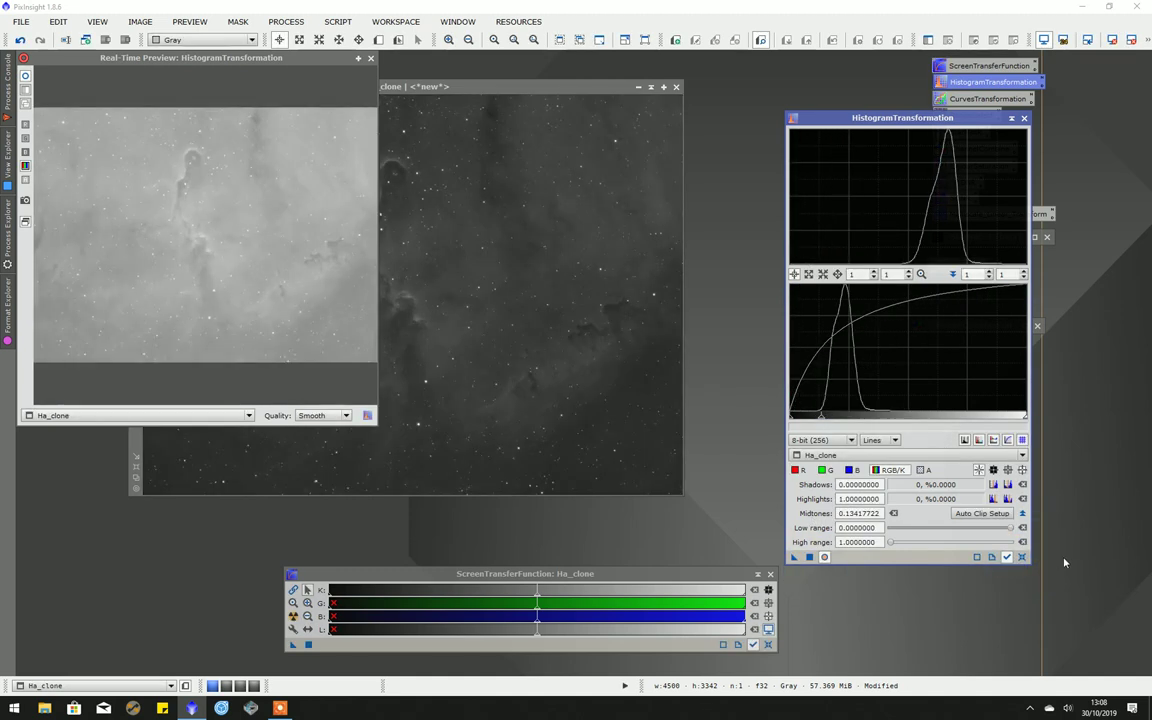
- Apply a final stretch with shadows about 0.0886 and midtones 0.39, then close the preview
click(1021, 558)
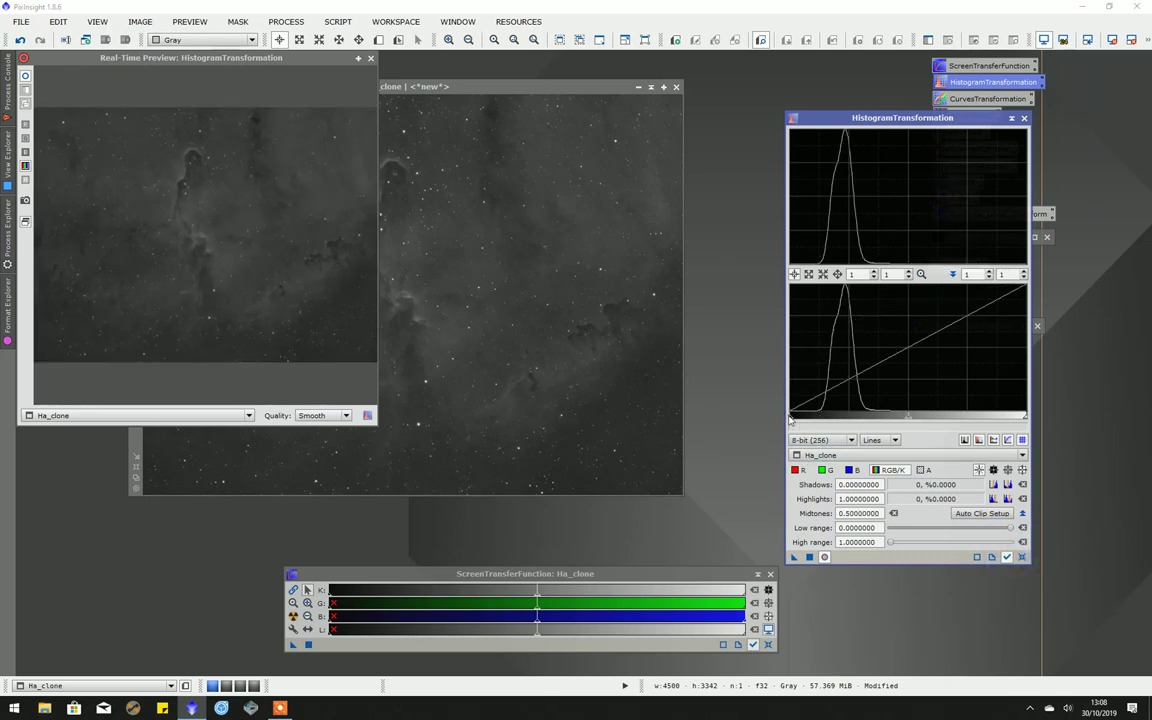
drag(791, 417, 812, 419)
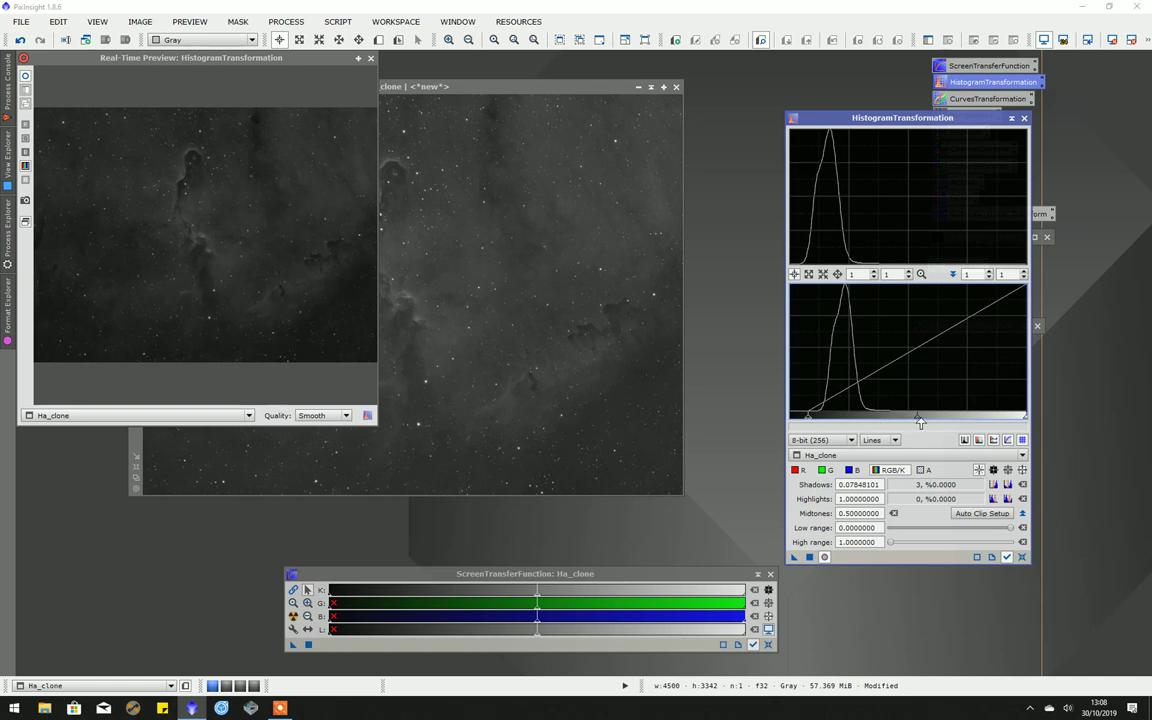
drag(920, 421, 898, 421)
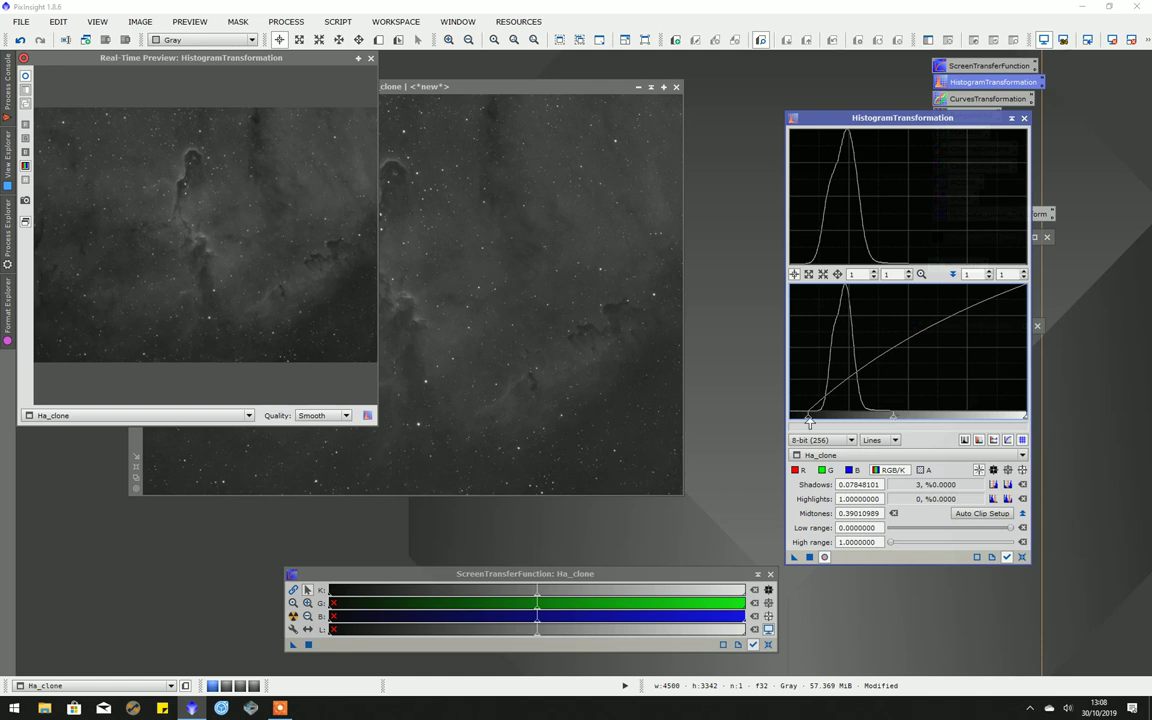
drag(814, 422, 816, 420)
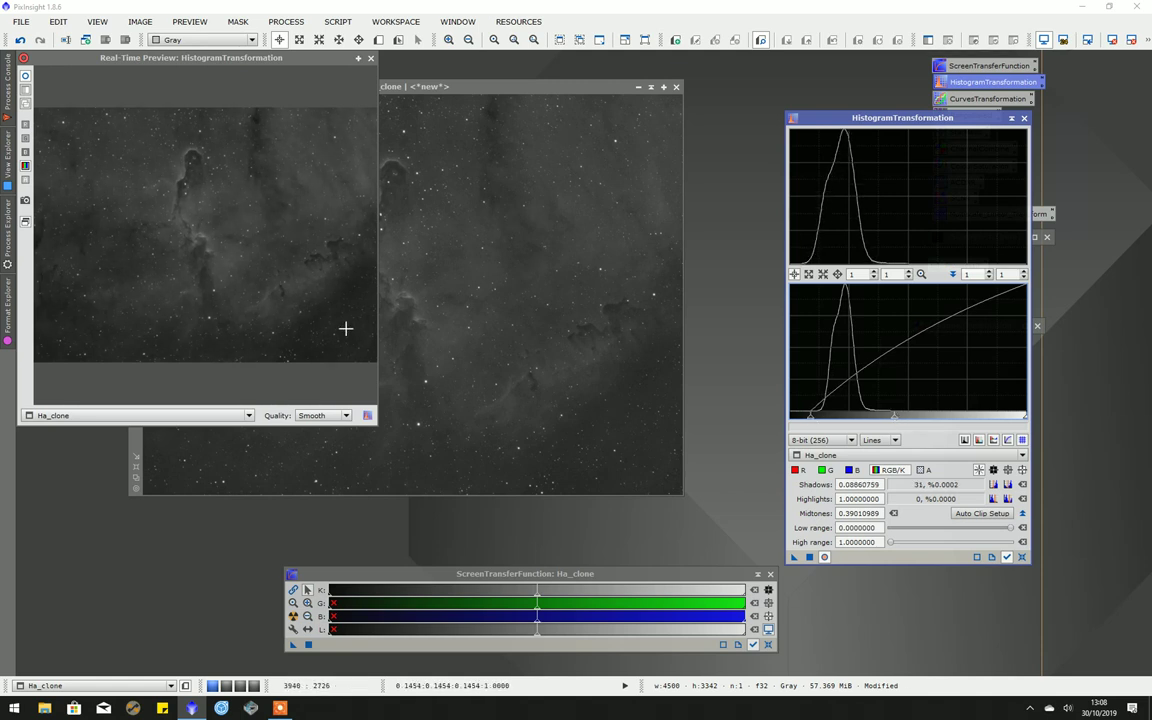
click(810, 558)
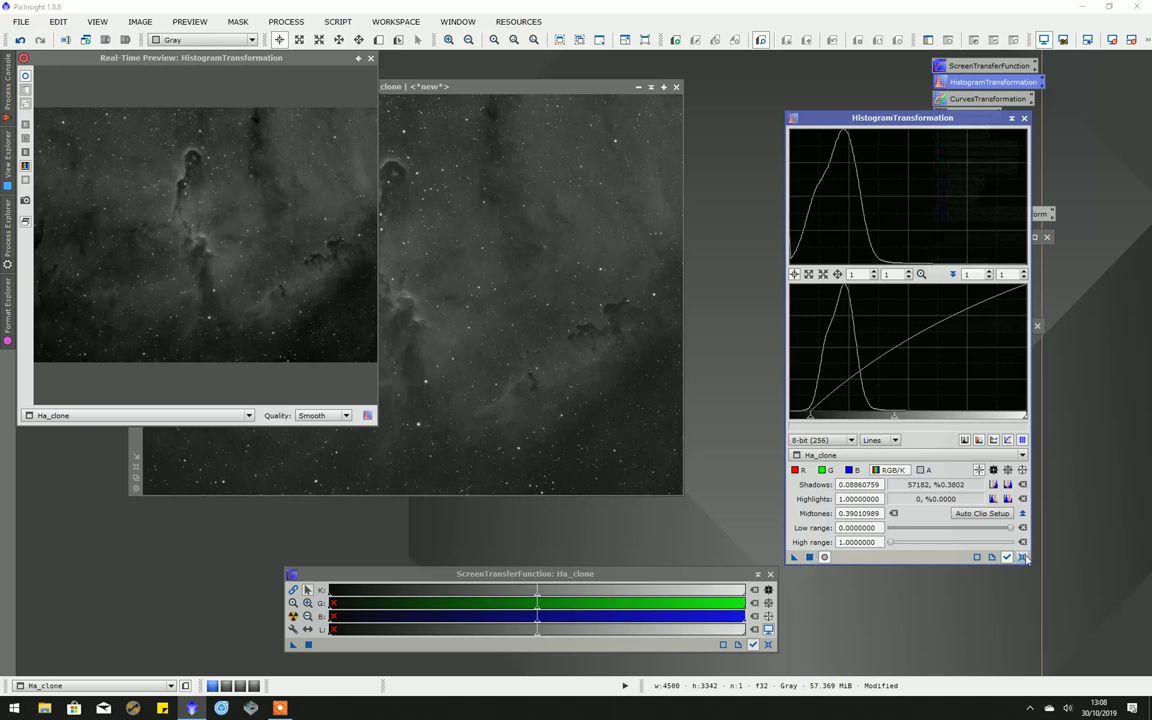
click(1022, 557)
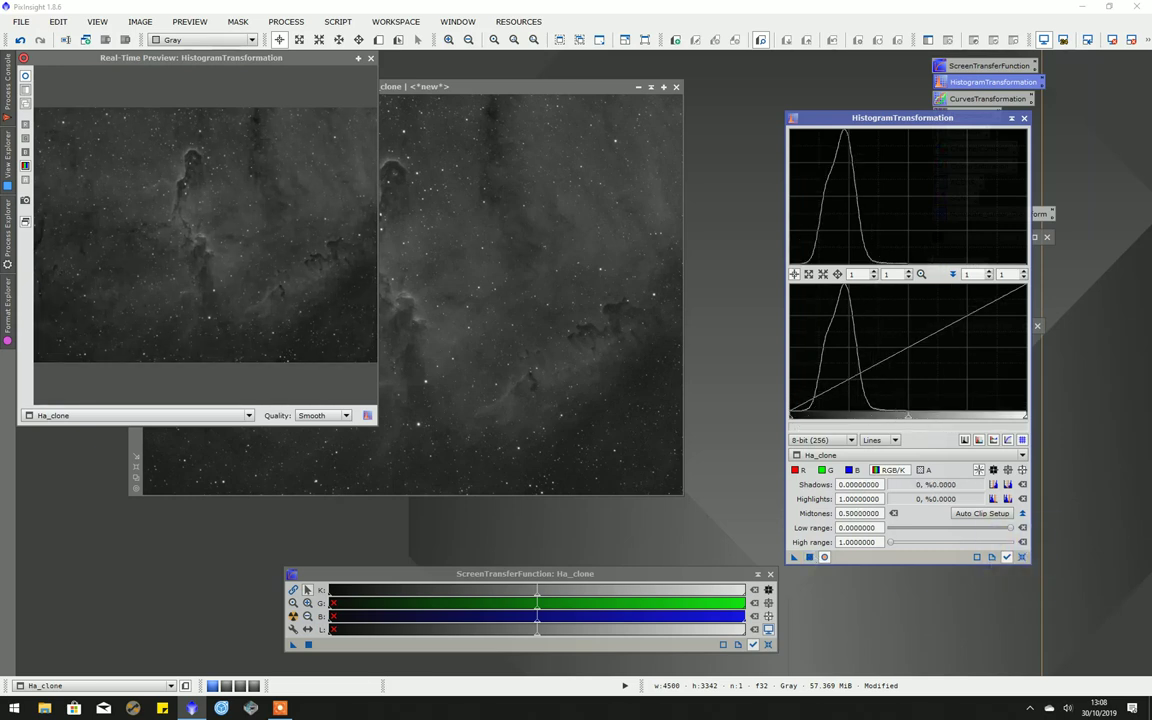
click(370, 59)
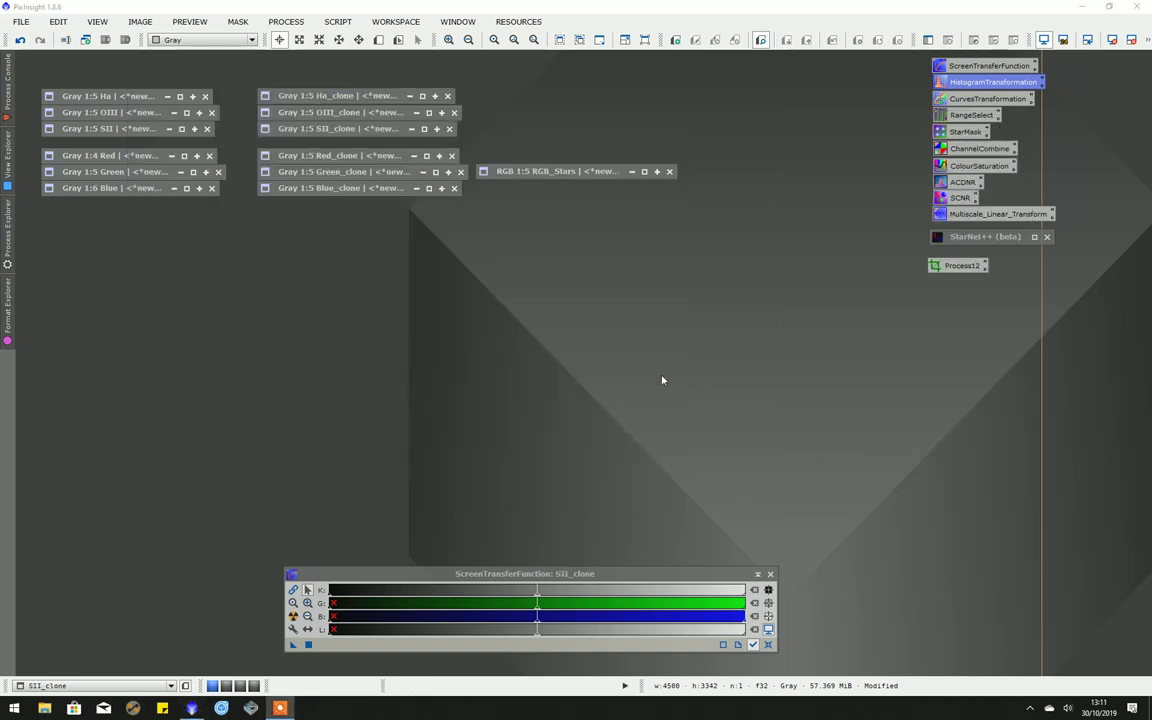
- Restore Ha_clone on its own with OIII_clone and SII_clone shaded, and open ACDNR
double_click(326, 96)
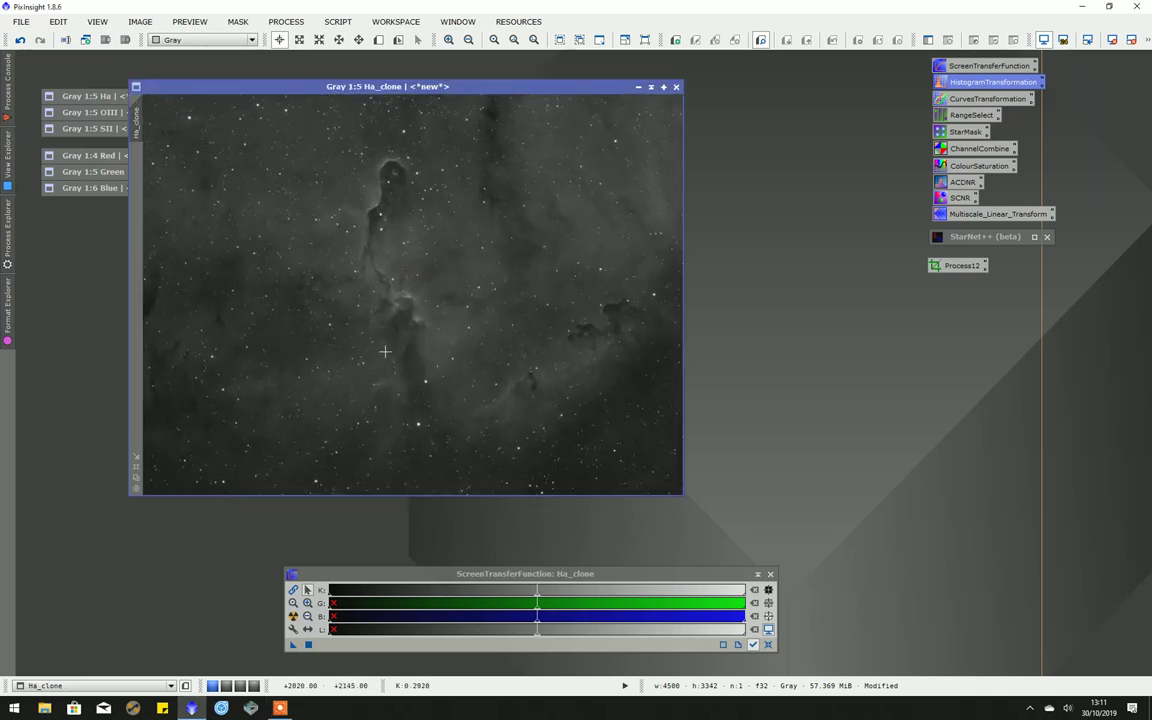
drag(482, 89, 404, 183)
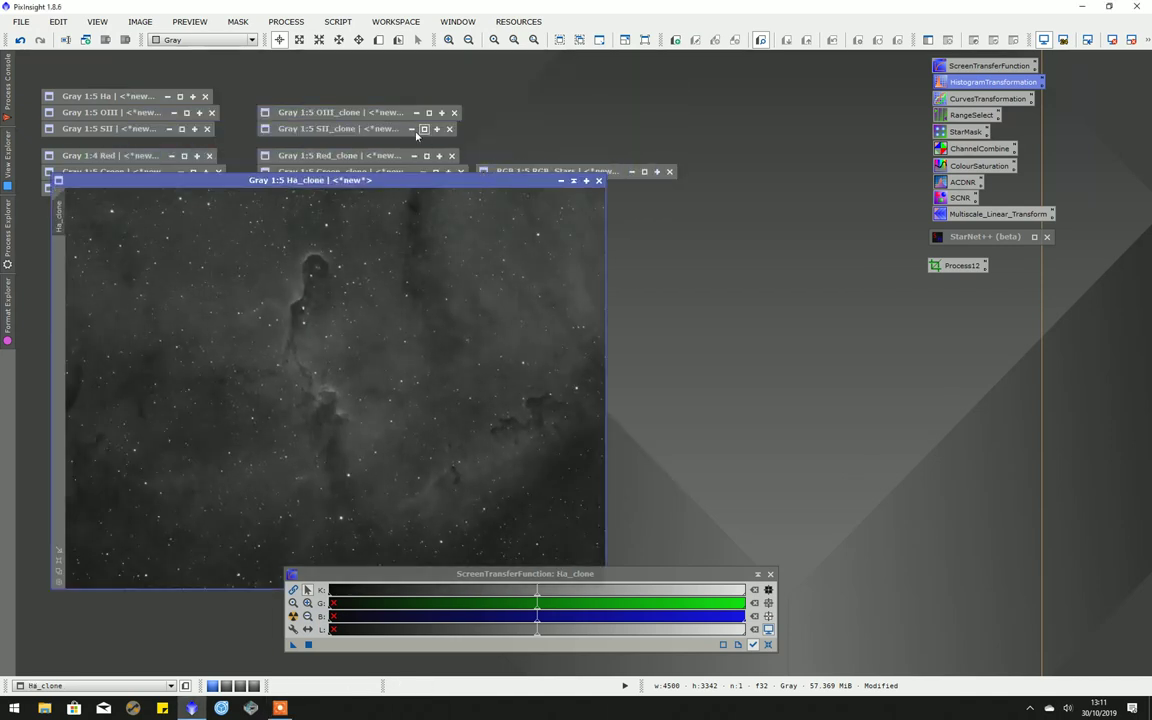
double_click(337, 114)
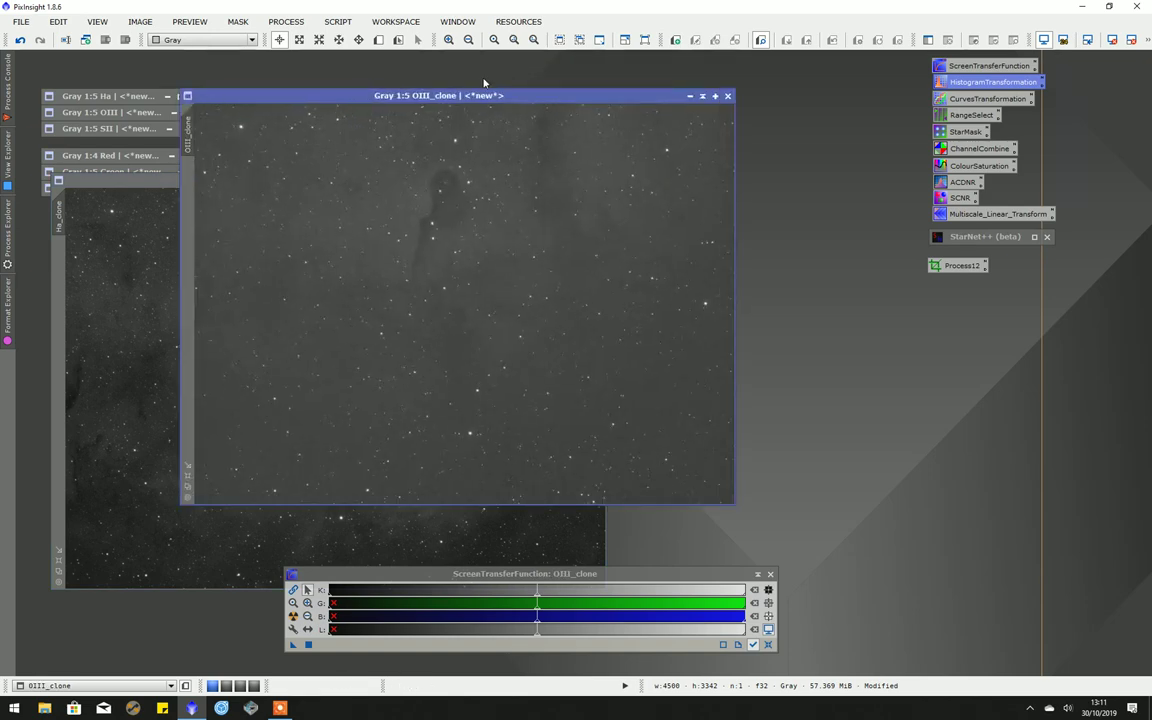
drag(451, 98, 342, 177)
double_click(305, 128)
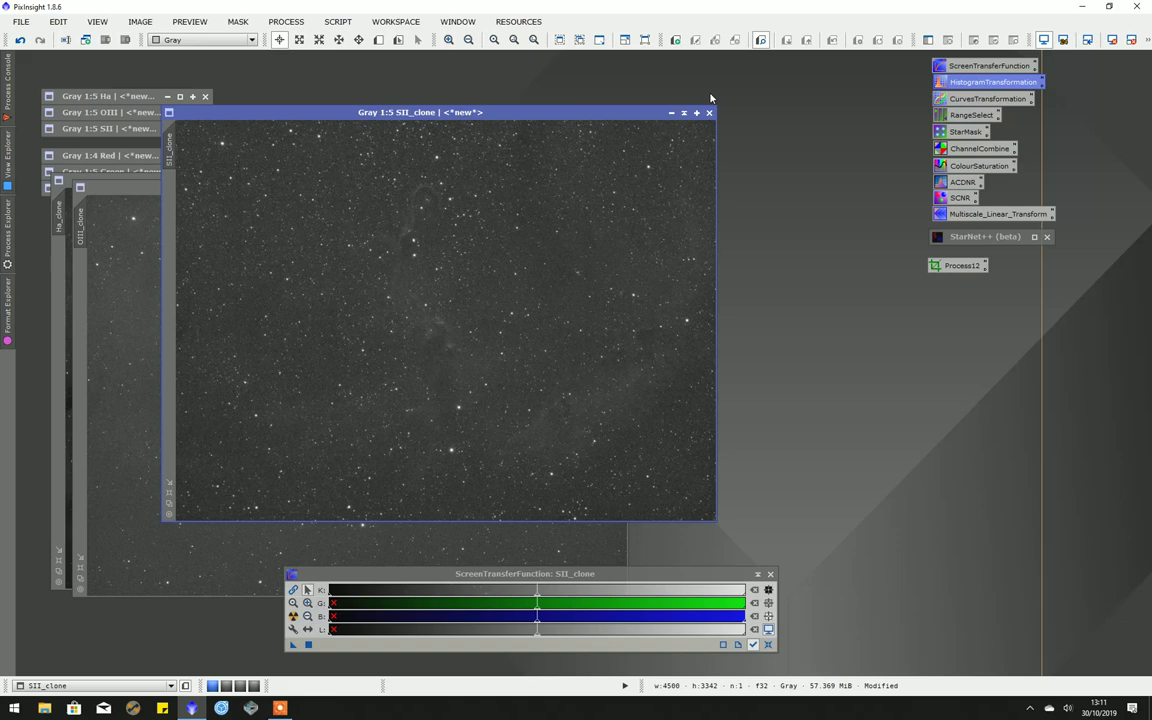
click(683, 112)
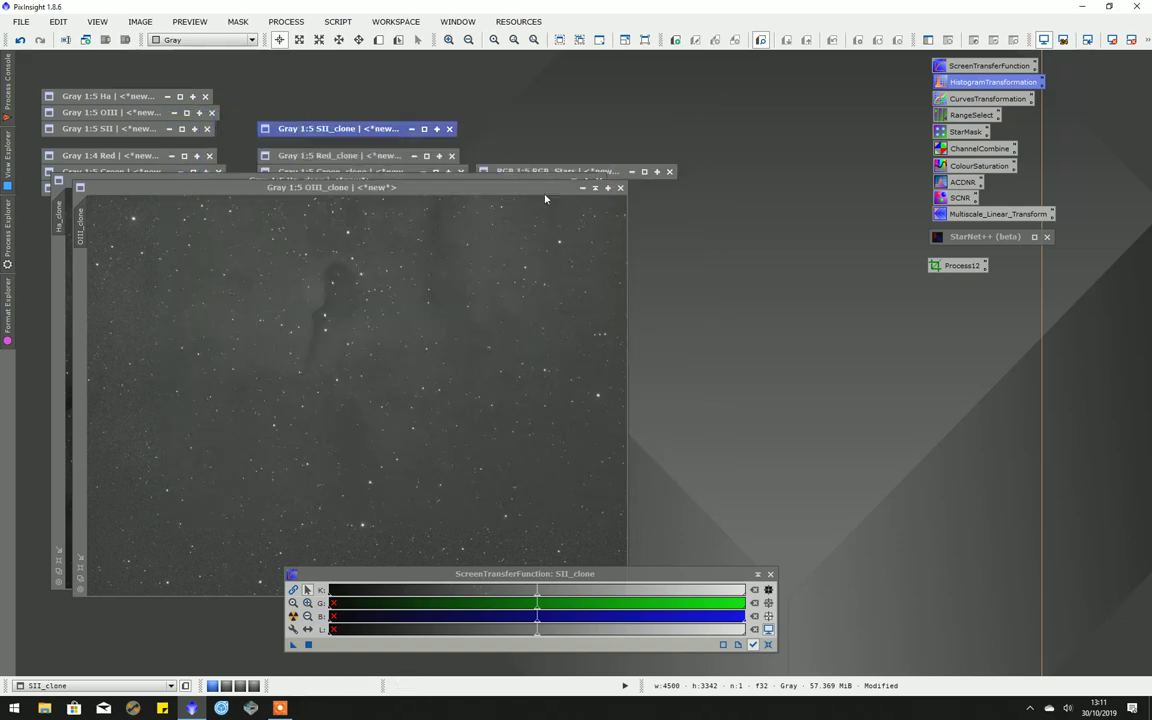
click(582, 187)
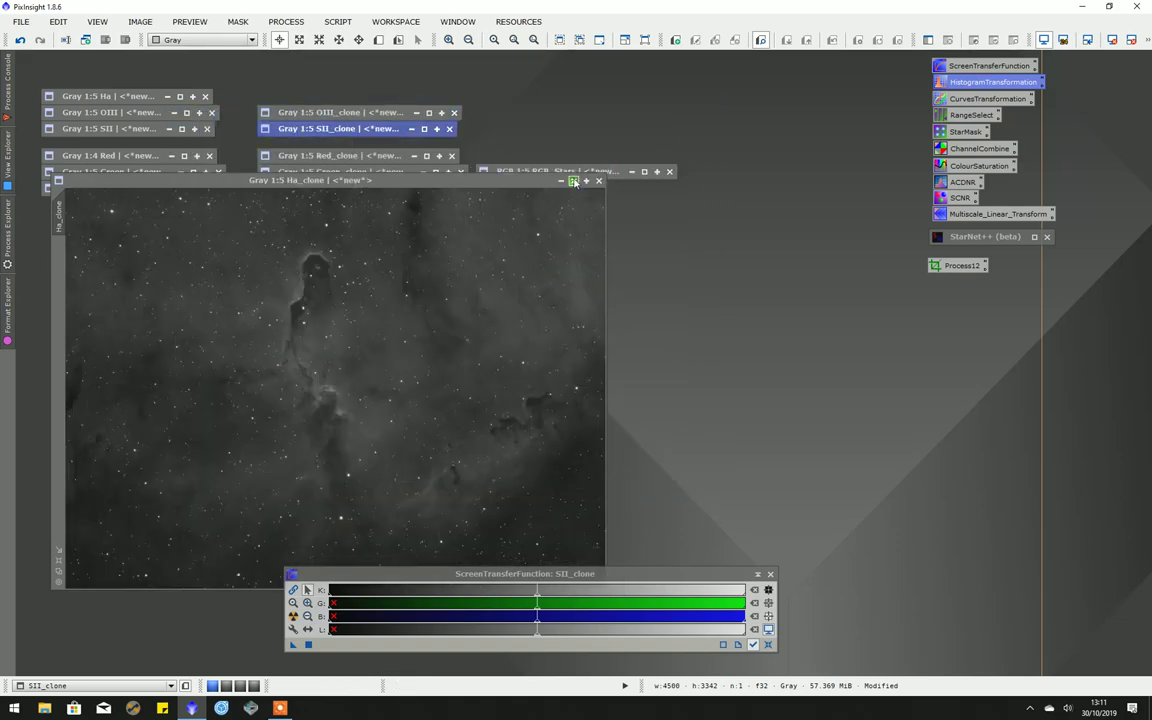
click(573, 181)
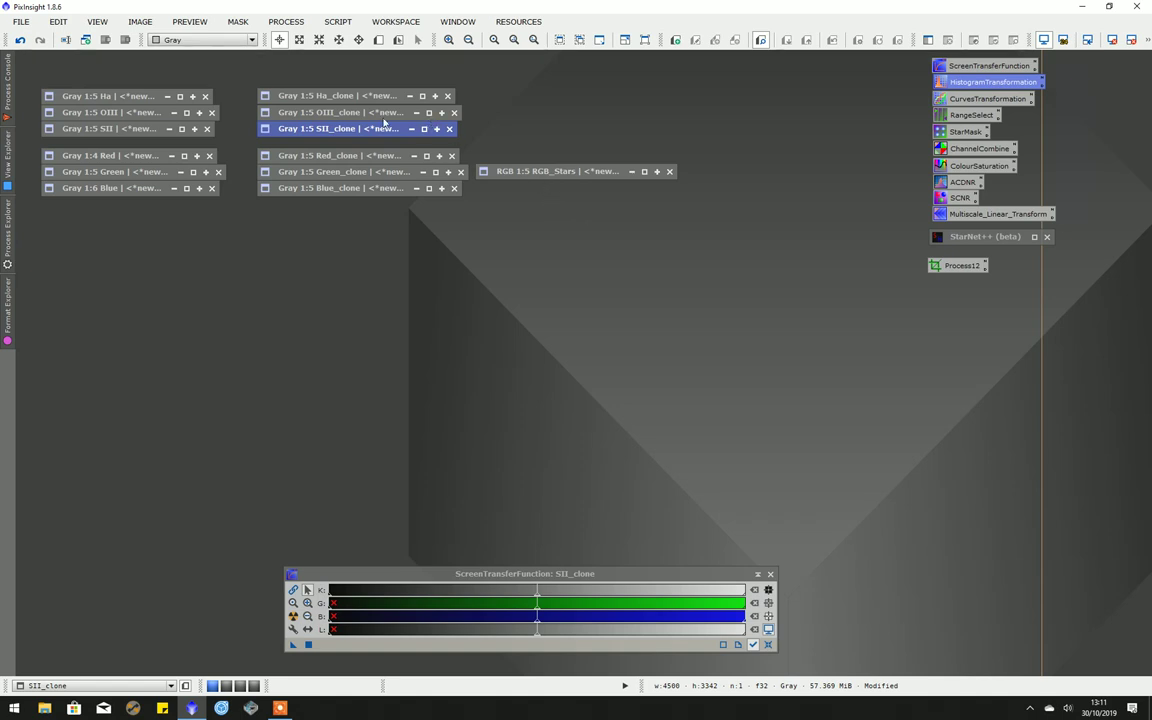
double_click(353, 96)
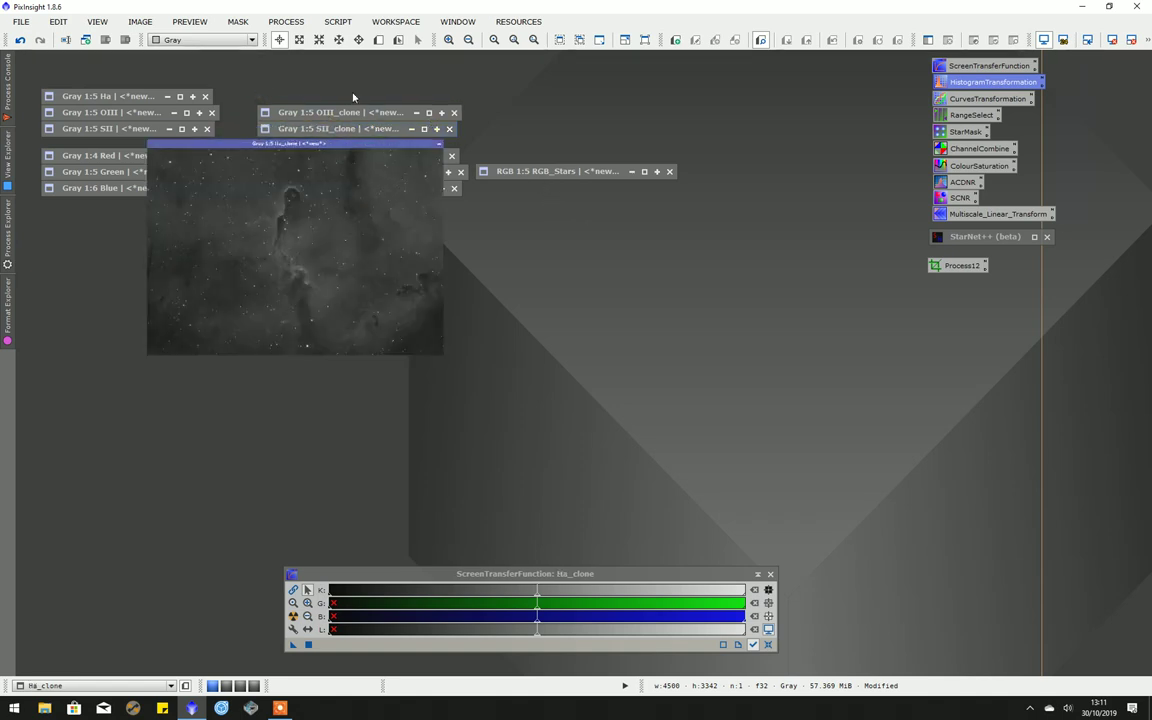
double_click(958, 186)
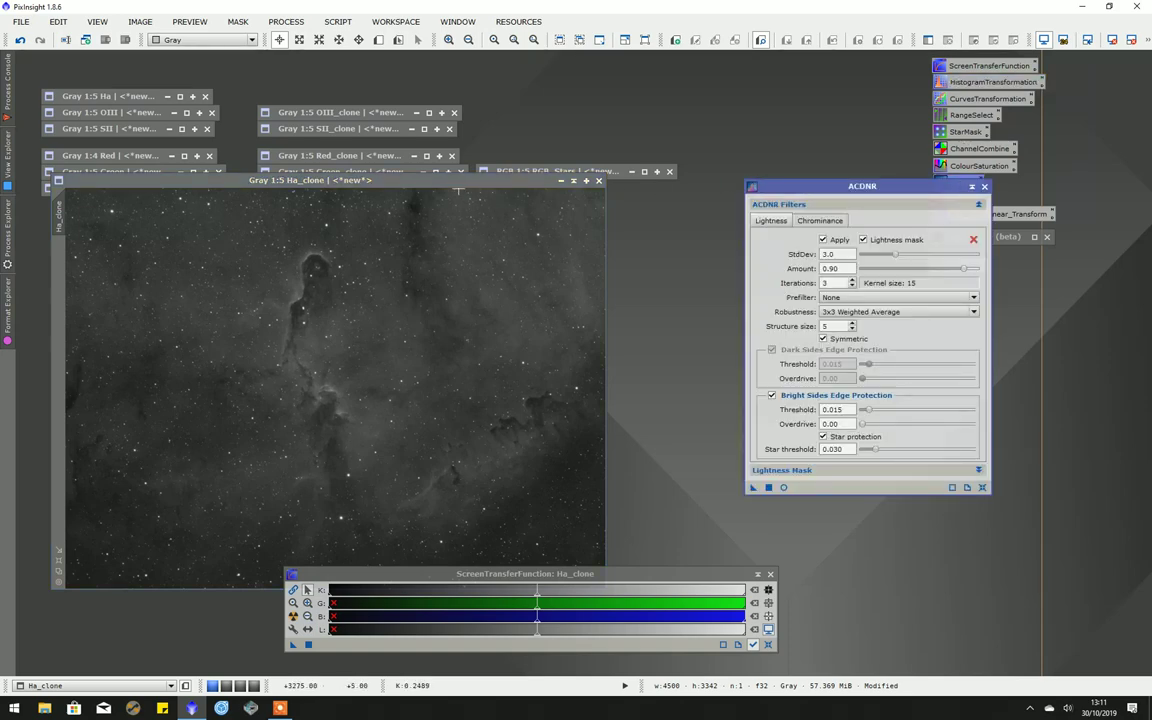
- Preview the ACDNR lightness mask, set midtones 0.26 and shadows 0.25, then close the preview
drag(442, 180, 475, 99)
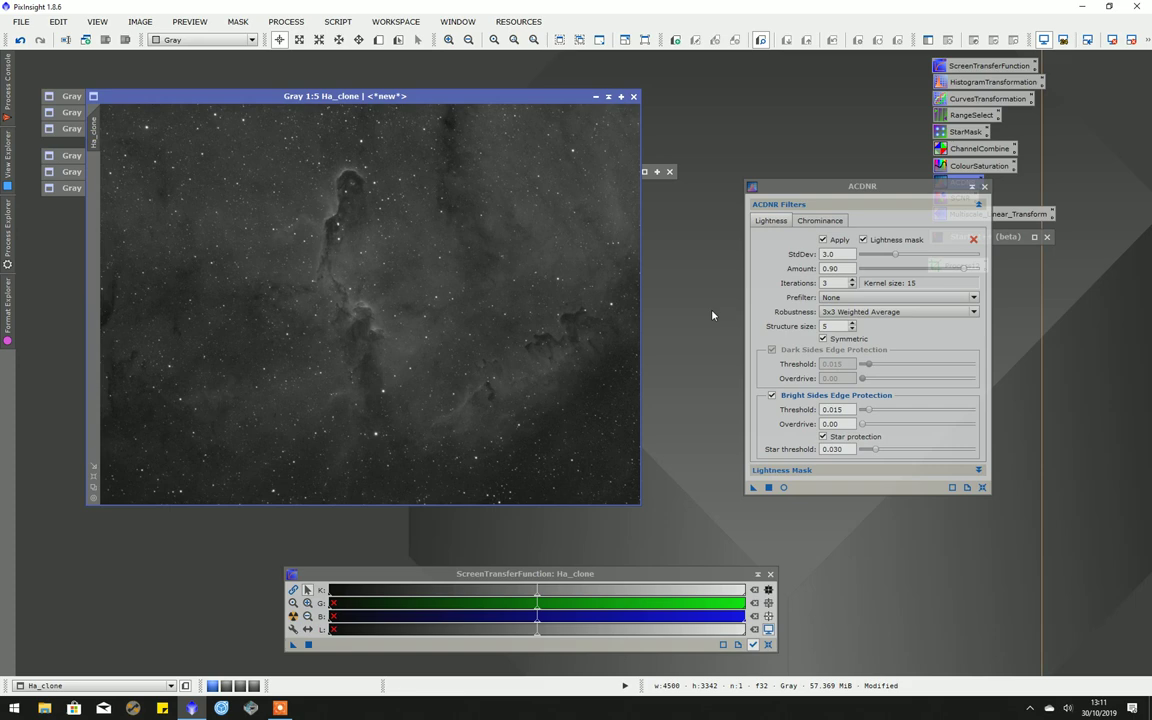
click(802, 470)
click(822, 484)
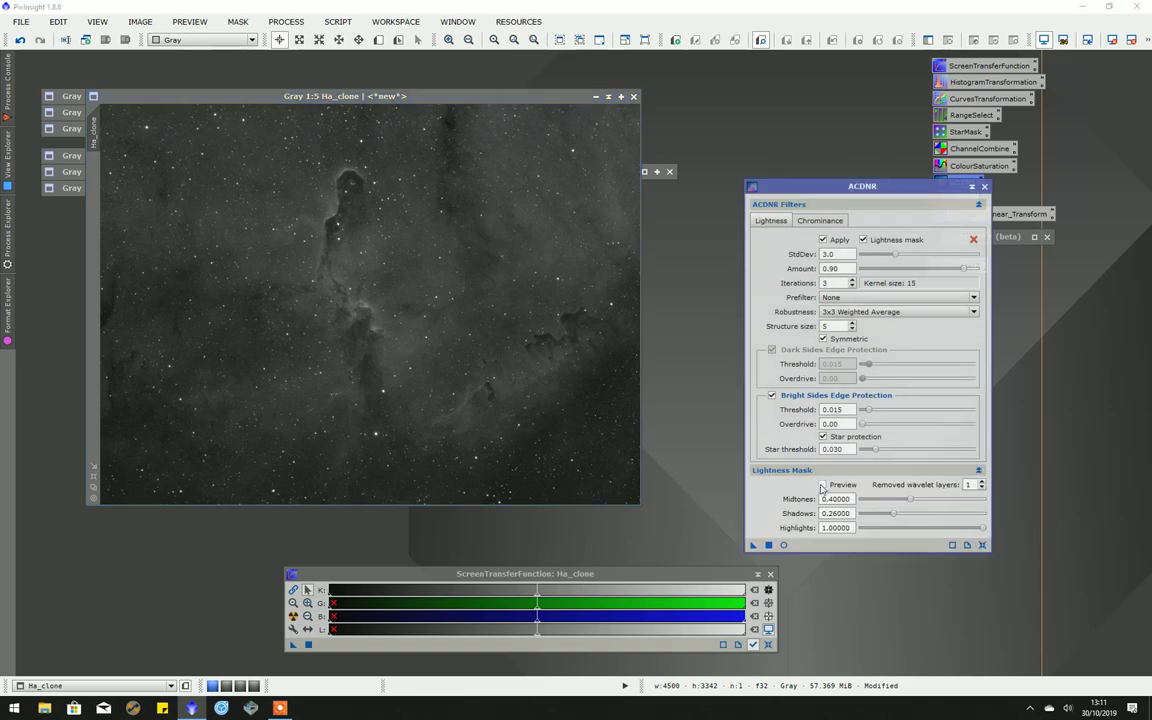
click(783, 545)
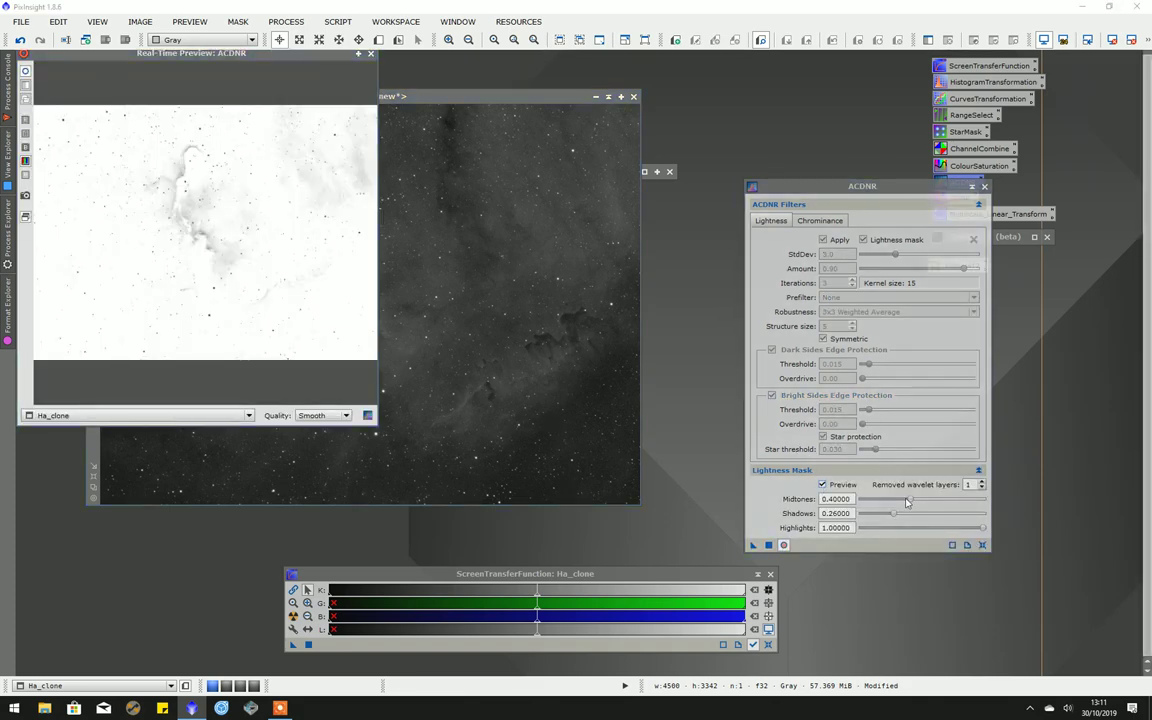
drag(907, 501, 893, 512)
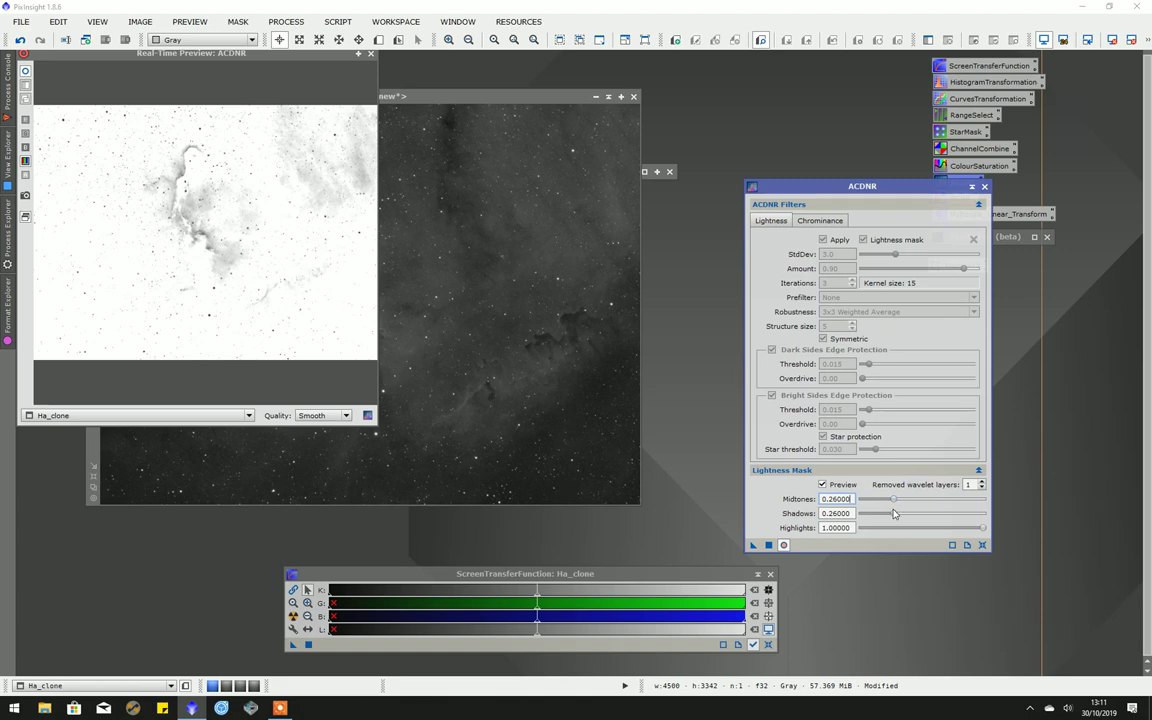
drag(893, 513, 893, 516)
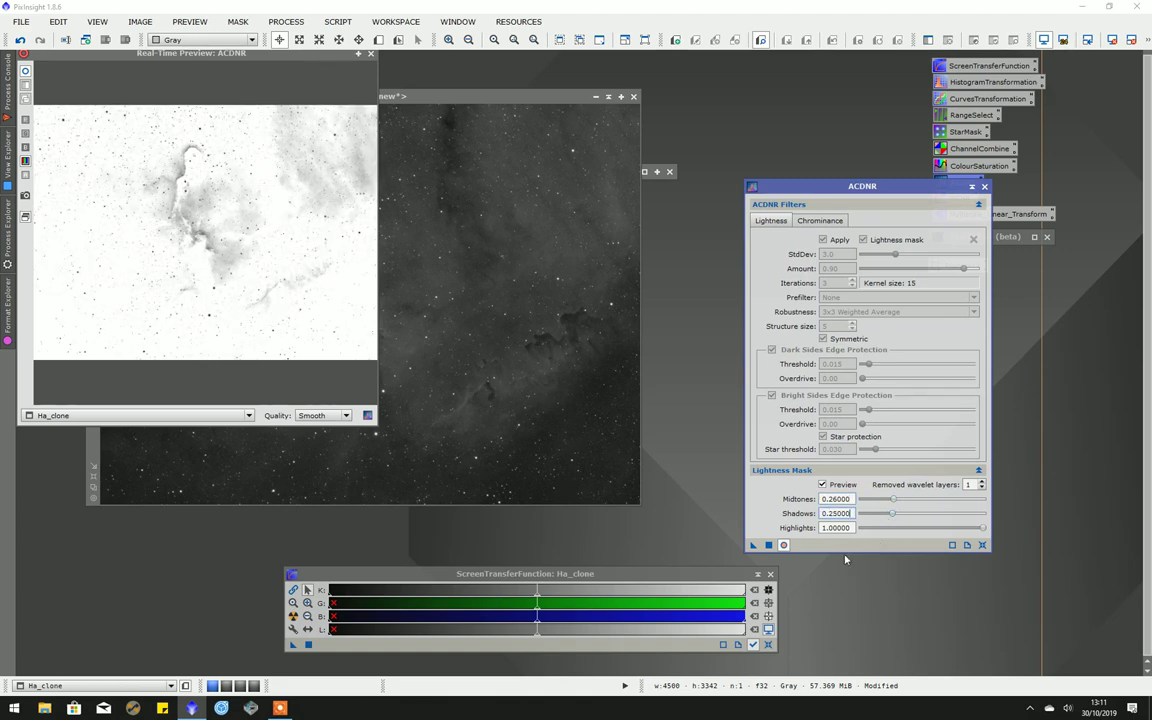
click(822, 485)
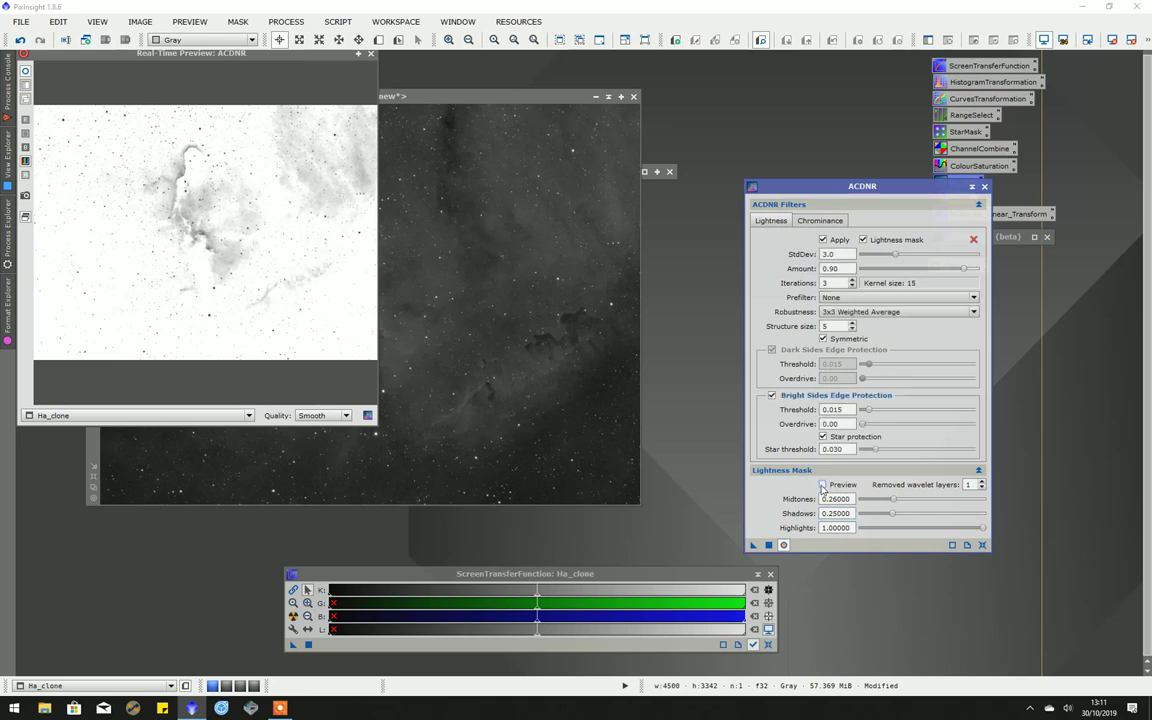
click(371, 54)
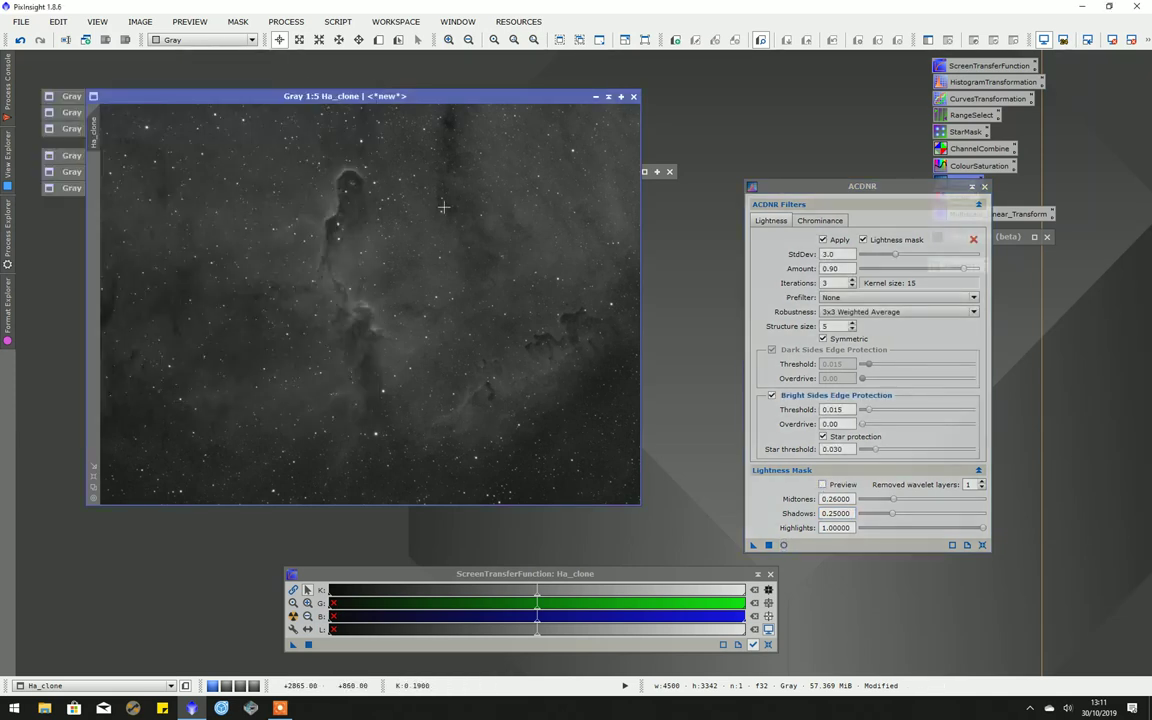
- Define two preview areas on Ha_clone and preview the ACDNR result on Preview01
key(alt+n)
drag(282, 168, 322, 225)
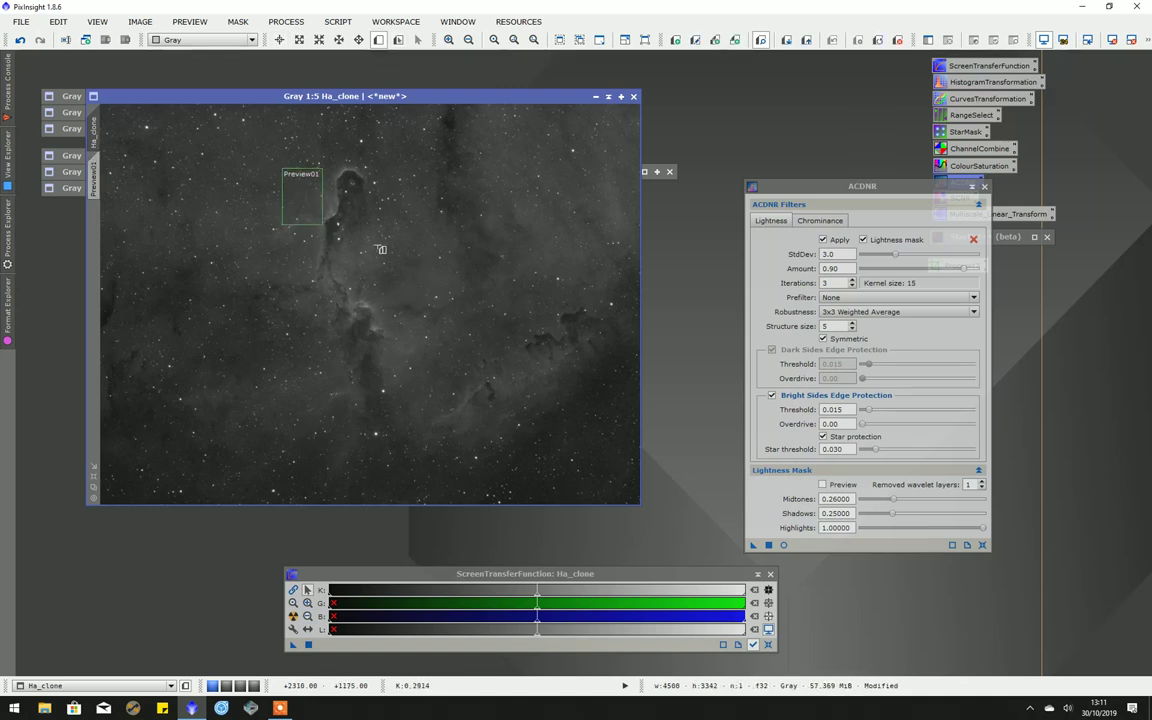
drag(346, 154, 398, 203)
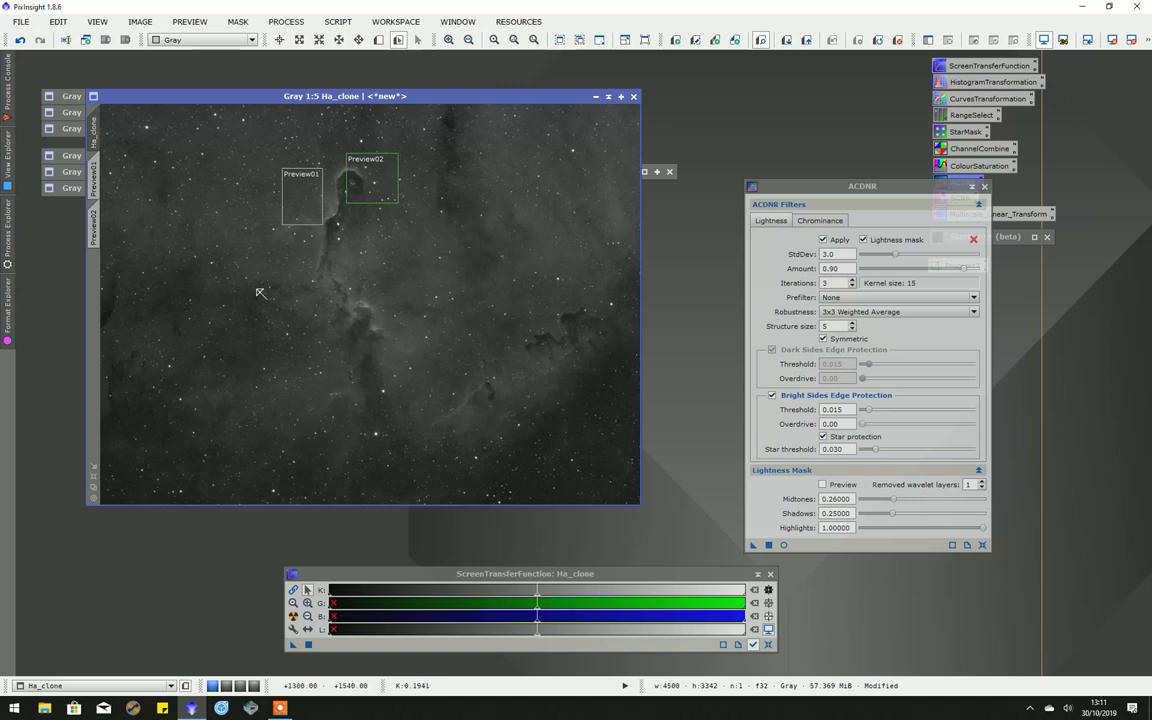
key(alt+r)
key(ctrl+Right)
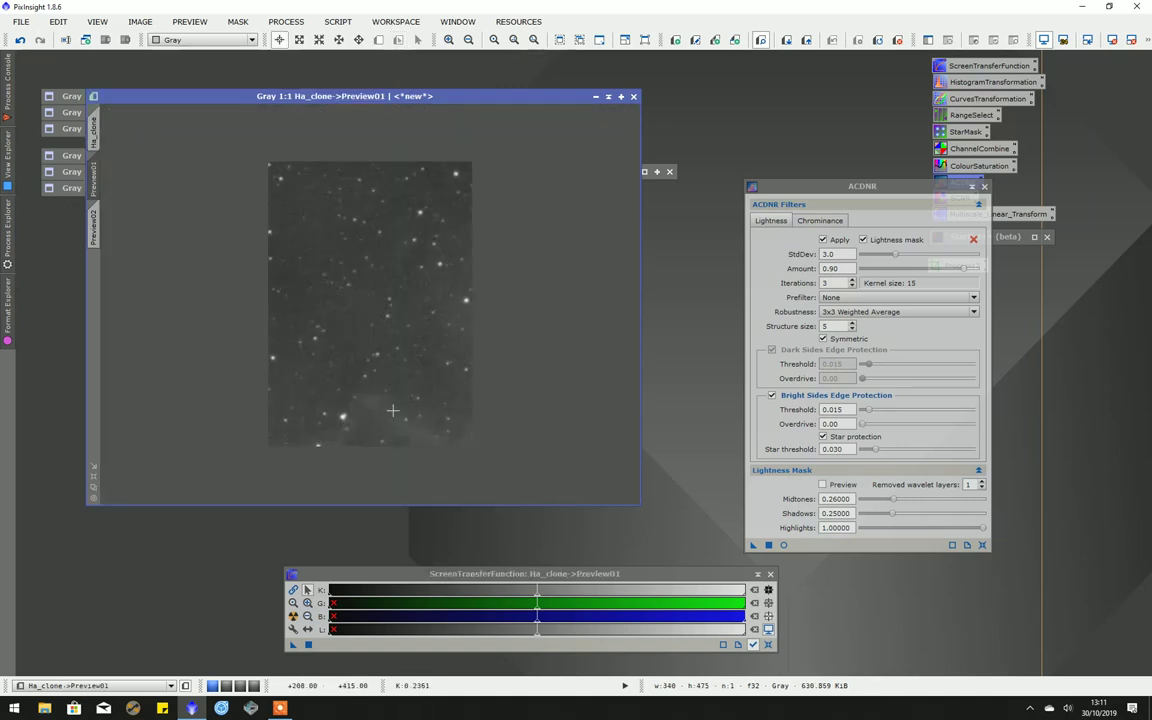
scroll(421, 363, up, 1)
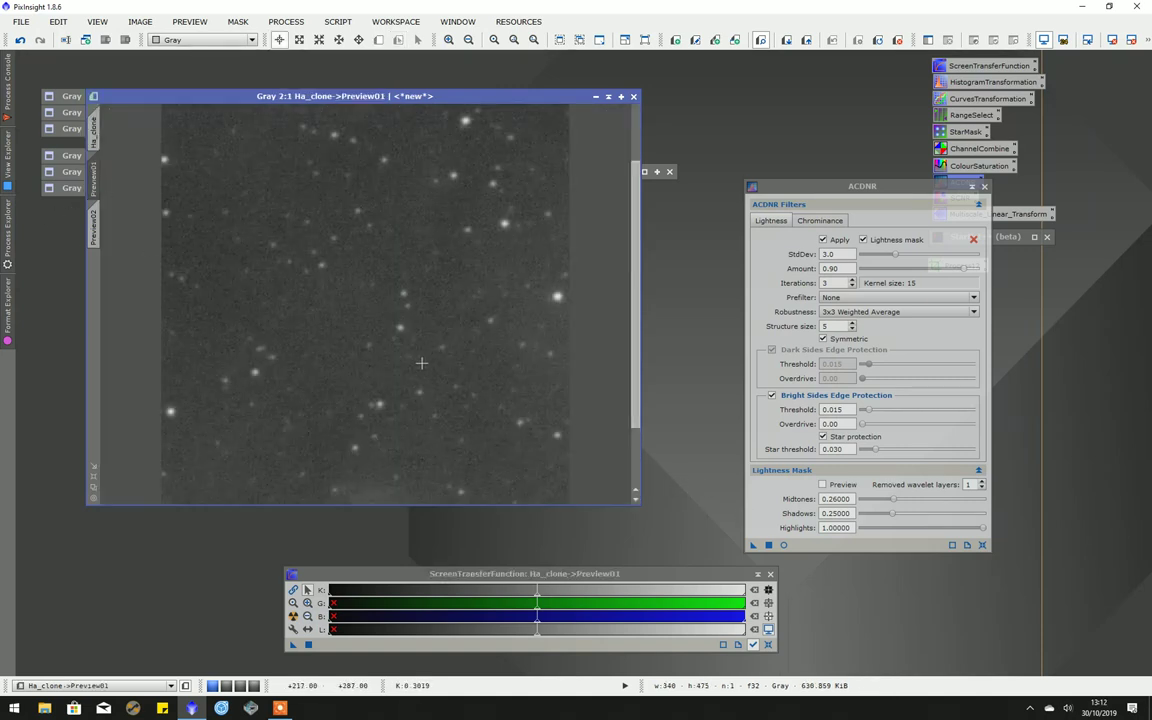
scroll(421, 363, down, 1)
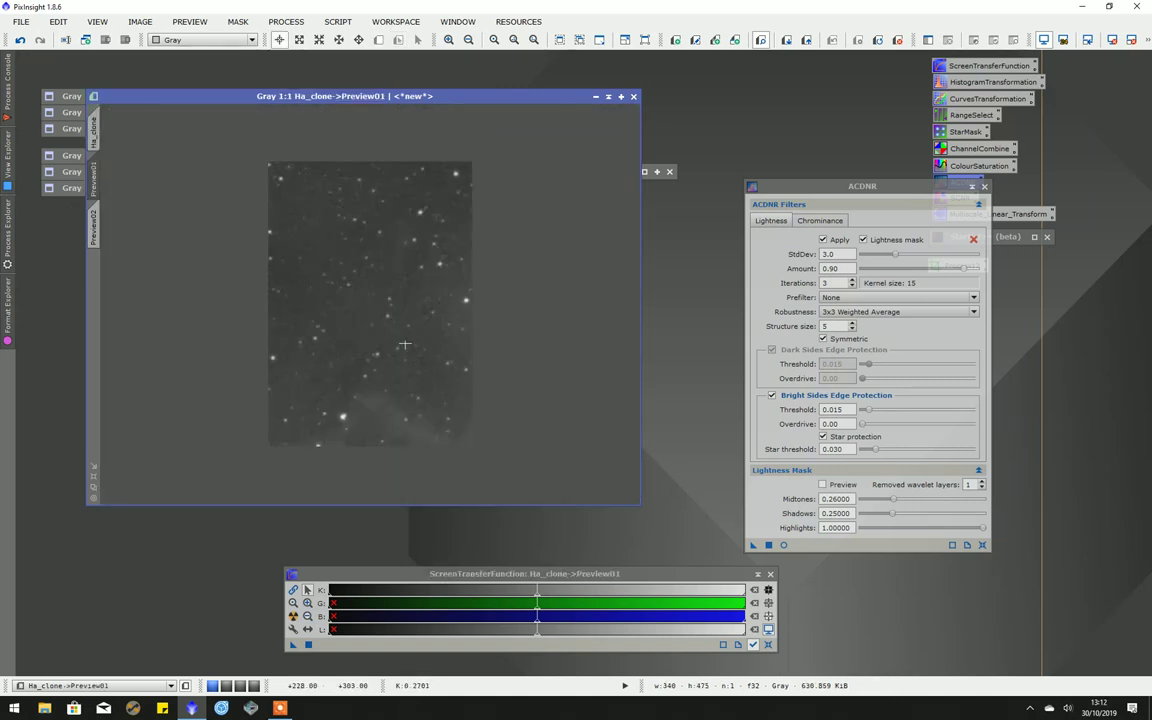
click(785, 545)
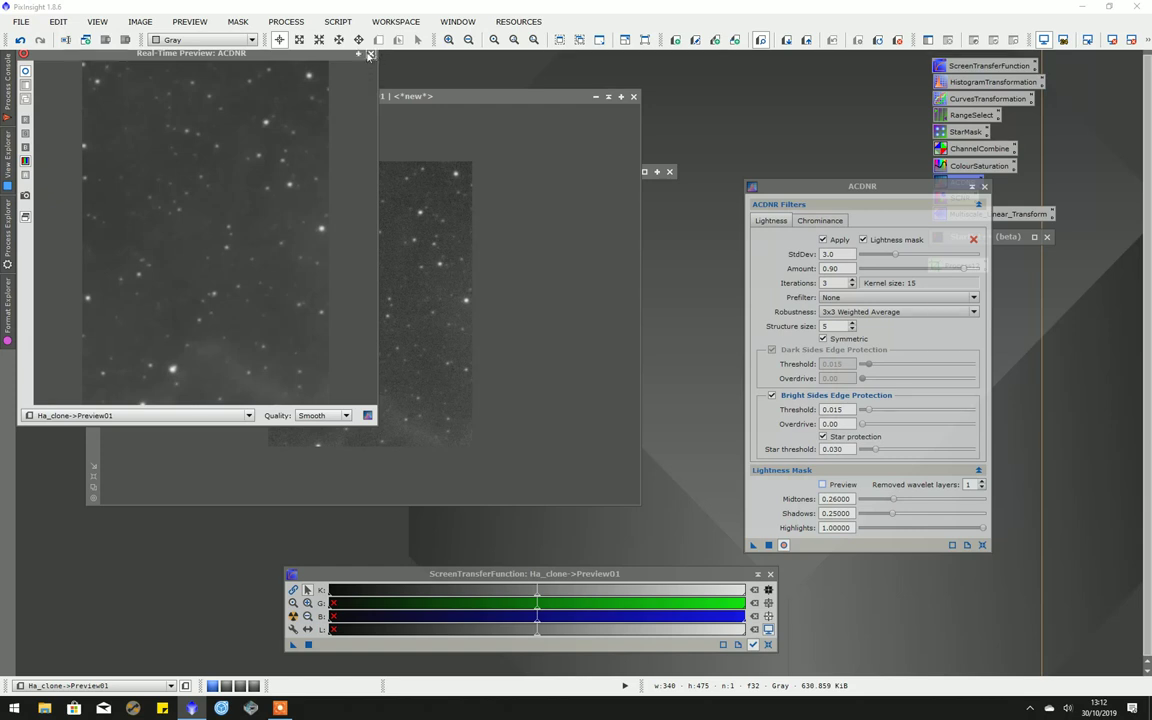
- Preview the ACDNR result on Preview02, then delete all previews from Ha_clone
click(93, 225)
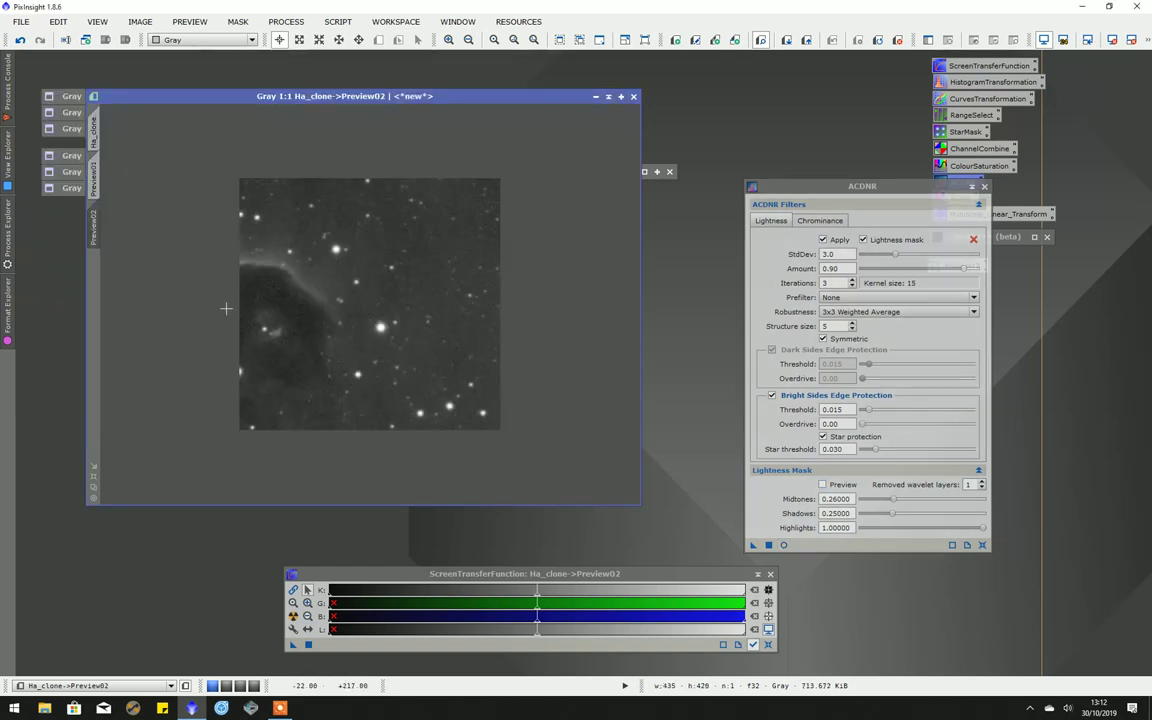
click(783, 545)
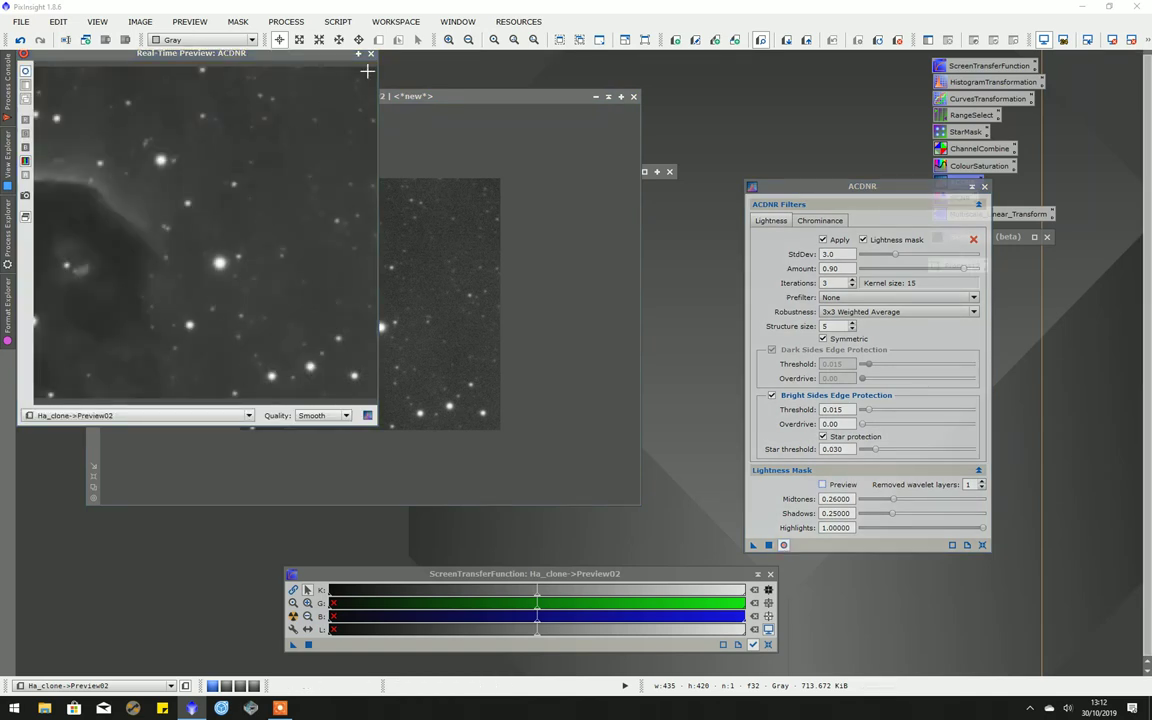
click(372, 53)
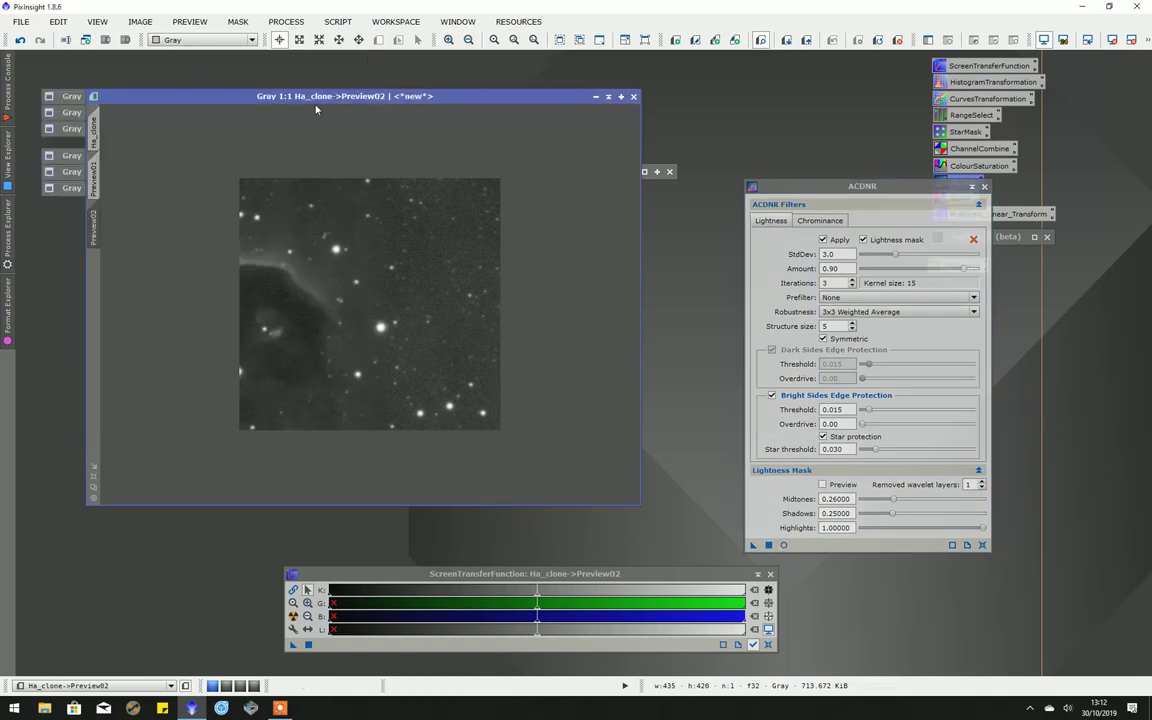
click(96, 140)
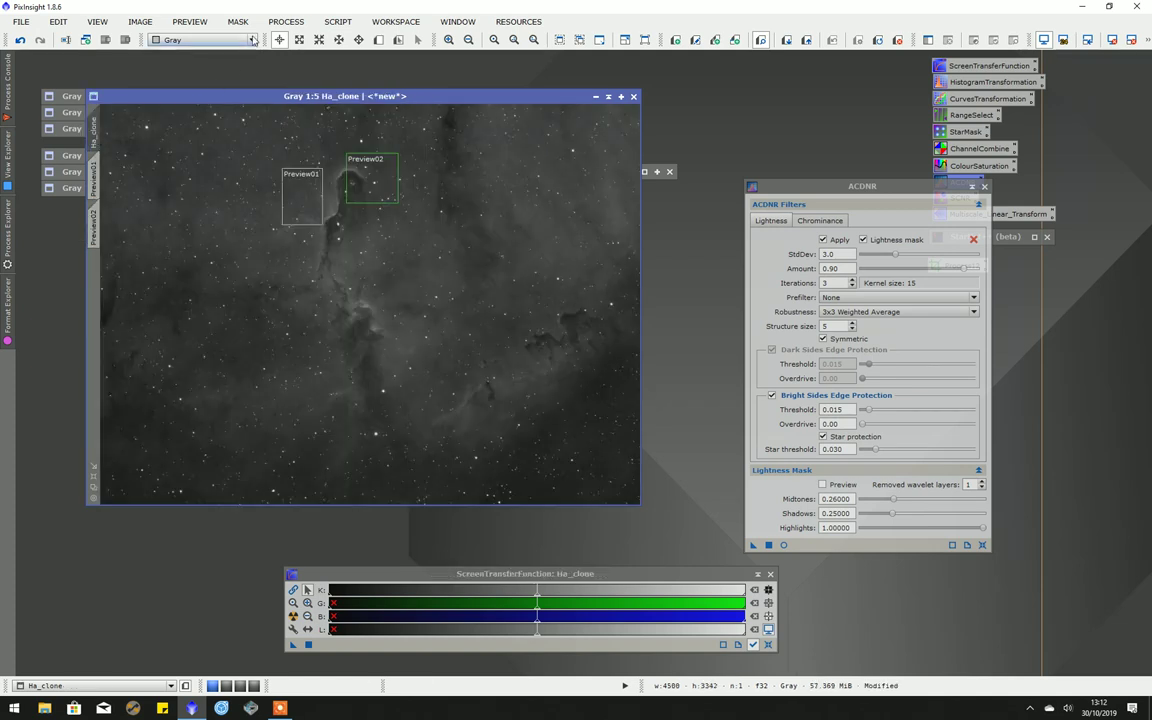
click(189, 29)
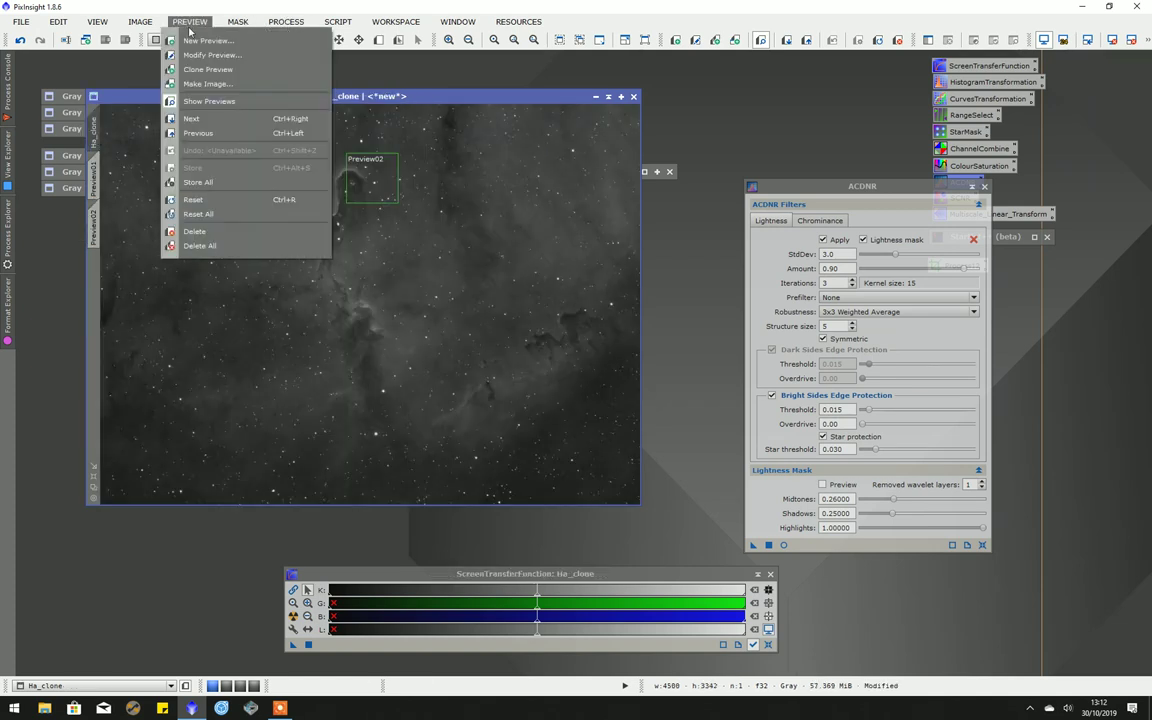
click(199, 245)
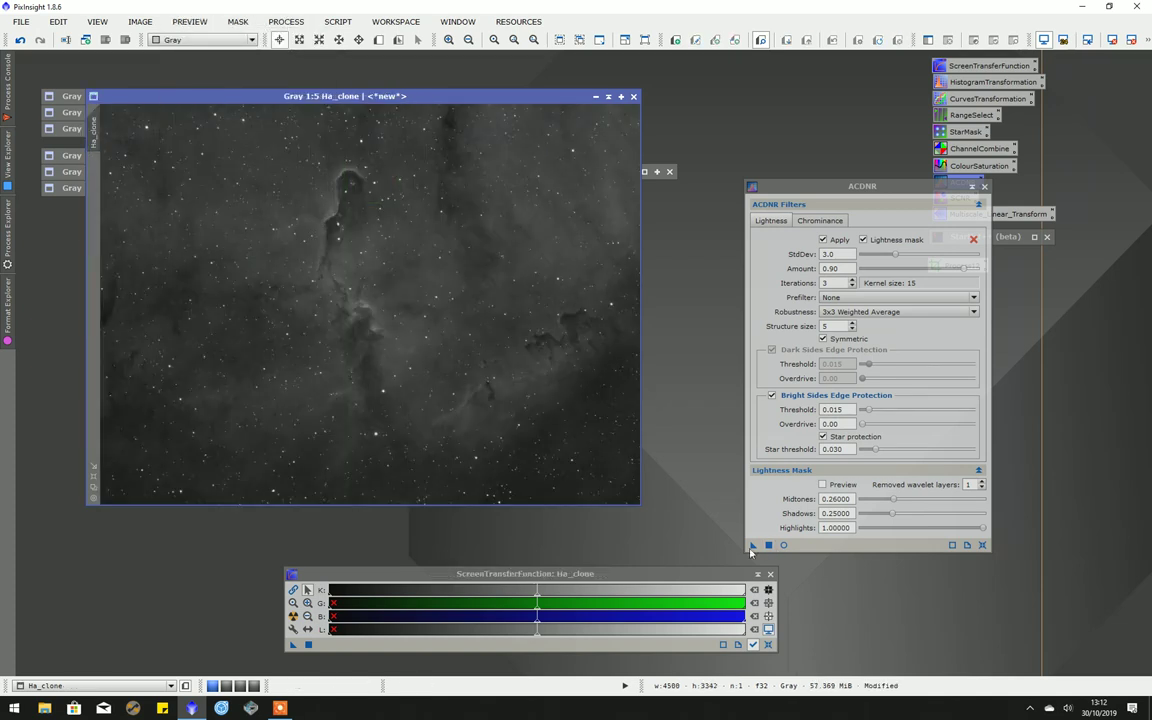
- Apply ACDNR to the whole Ha_clone image, close ACDNR, and shade the Ha_clone window
drag(751, 551, 355, 406)
click(984, 186)
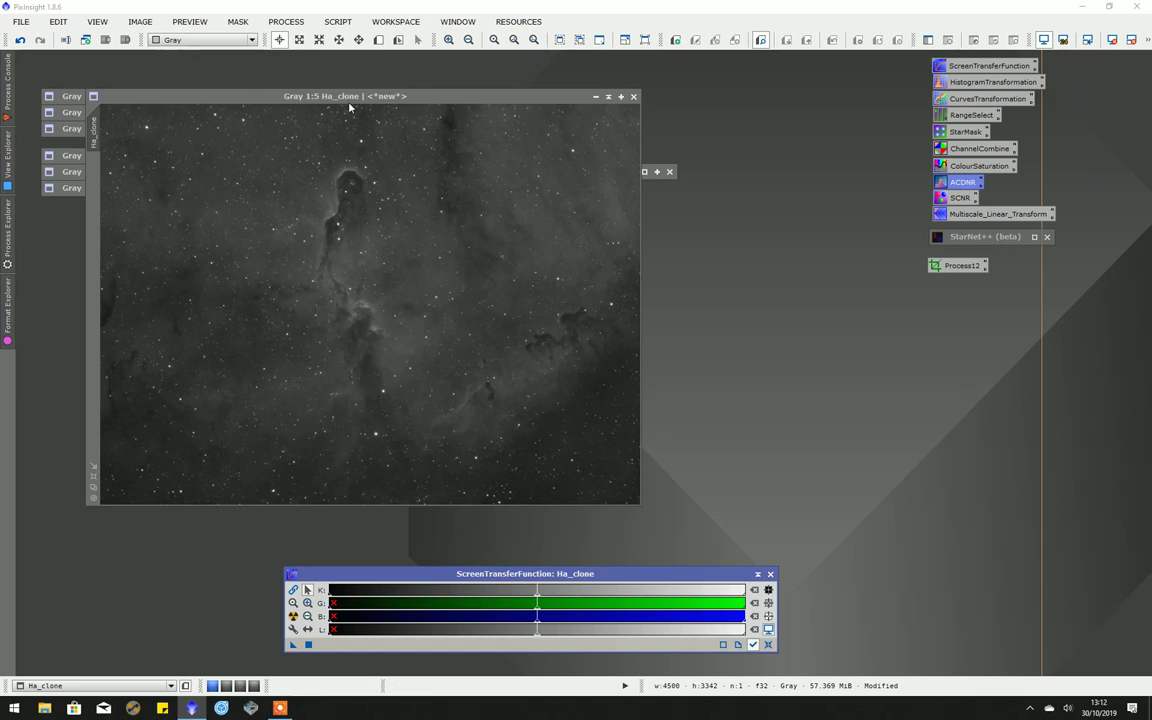
click(608, 97)
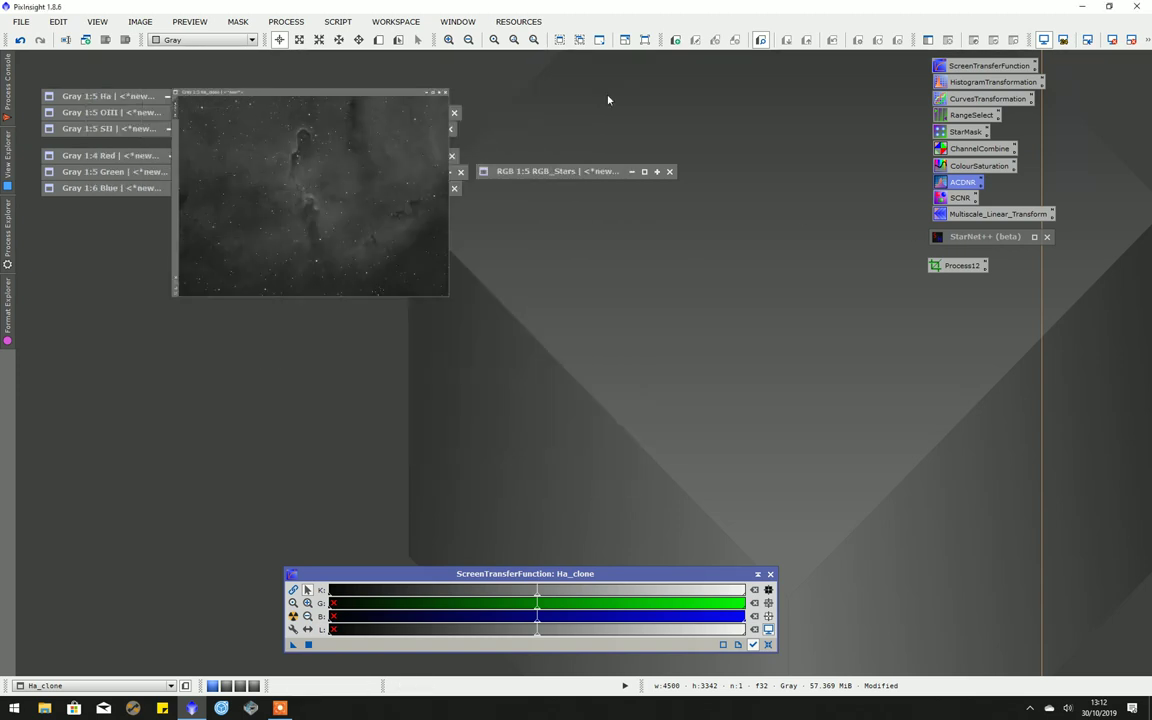
- Restore Ha_clone and make a duplicate copy of it as a new image window
double_click(322, 96)
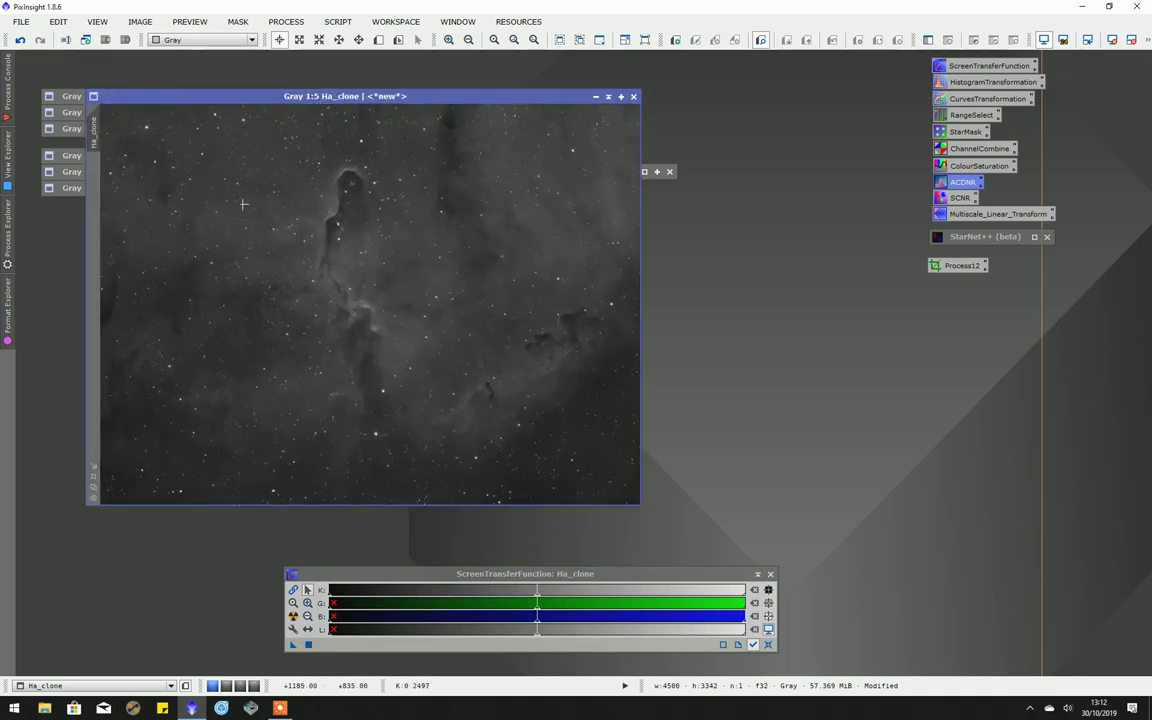
mouse_move(96, 137)
mouse_down()
mouse_move(564, 100)
mouse_move(702, 121)
mouse_move(673, 120)
mouse_up()
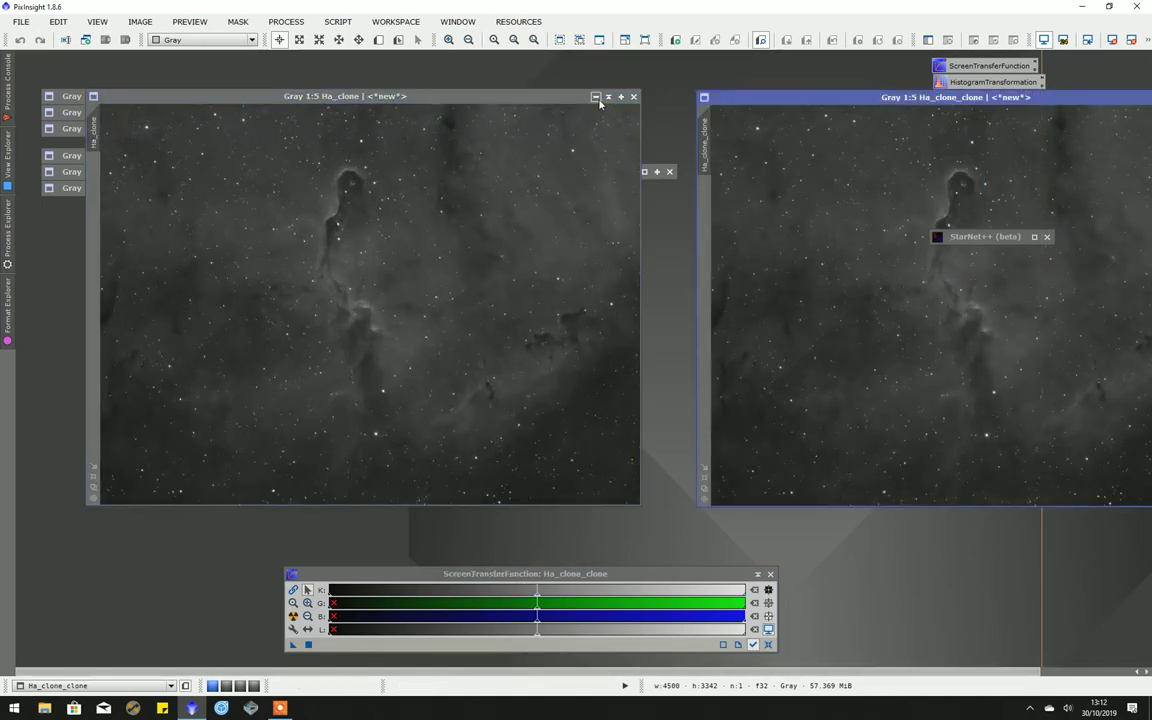
click(608, 97)
drag(799, 107, 351, 106)
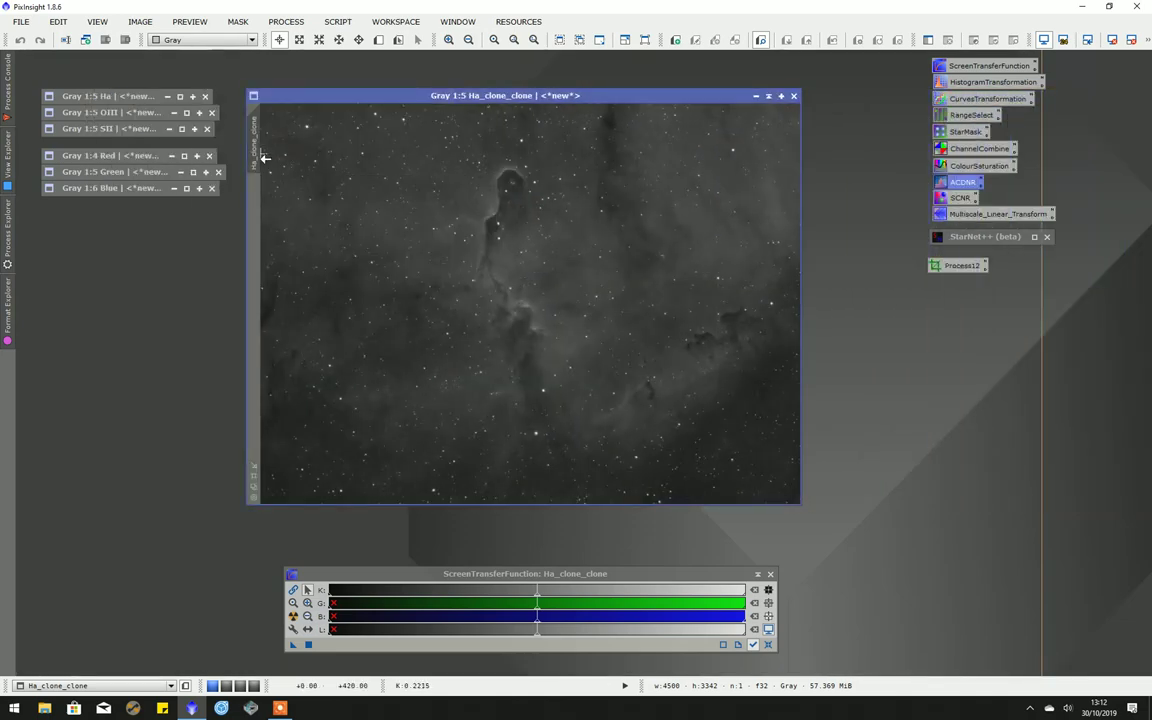
- Rename the duplicate from Ha_clone_clone to Ha_No_Stars
double_click(254, 140)
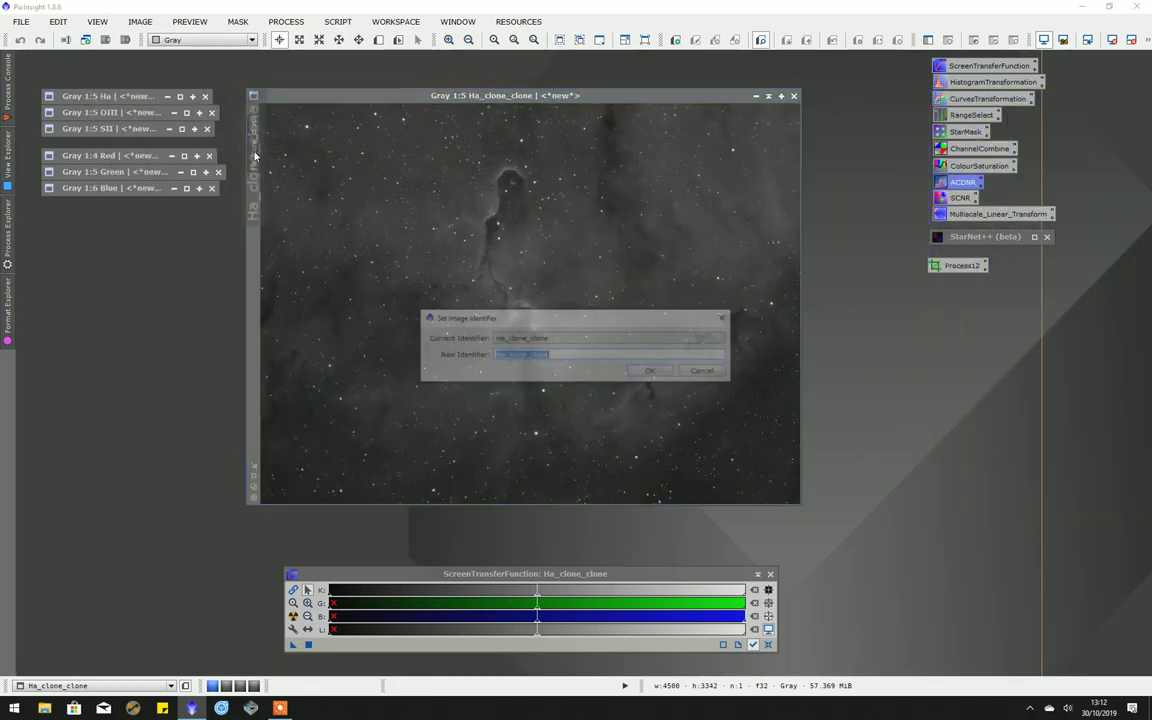
click(505, 355)
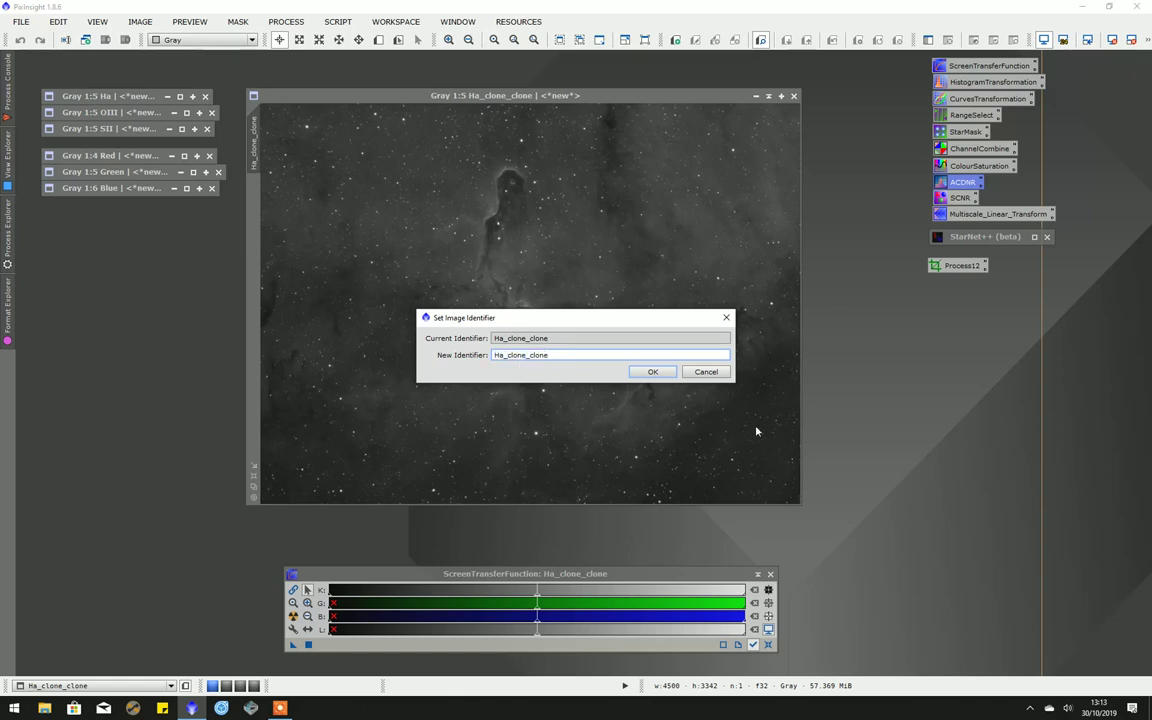
text(No_Stars)
key(Delete)
key(Delete)
key(Delete)
key(Delete)
key(Delete)
key(Delete)
key(Delete)
key(Delete)
key(Delete)
key(Delete)
key(Delete)
click(652, 372)
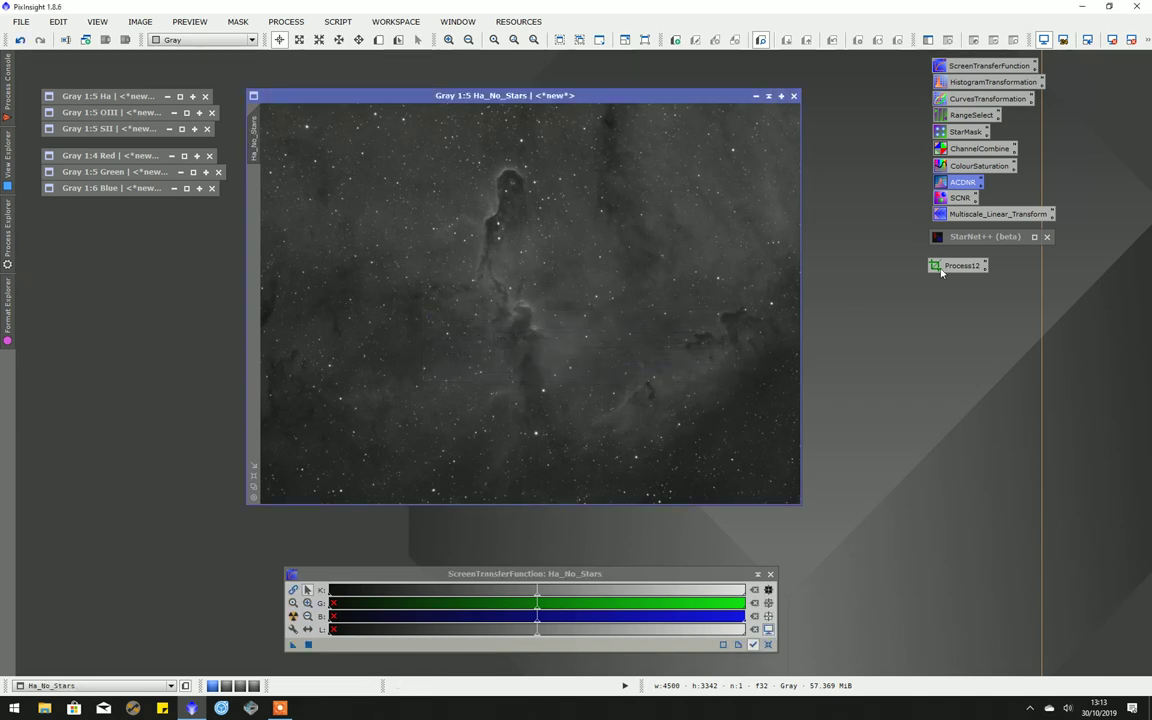
- Apply StarNet++ (stride 128) to Ha_No_Stars to remove its stars
double_click(955, 236)
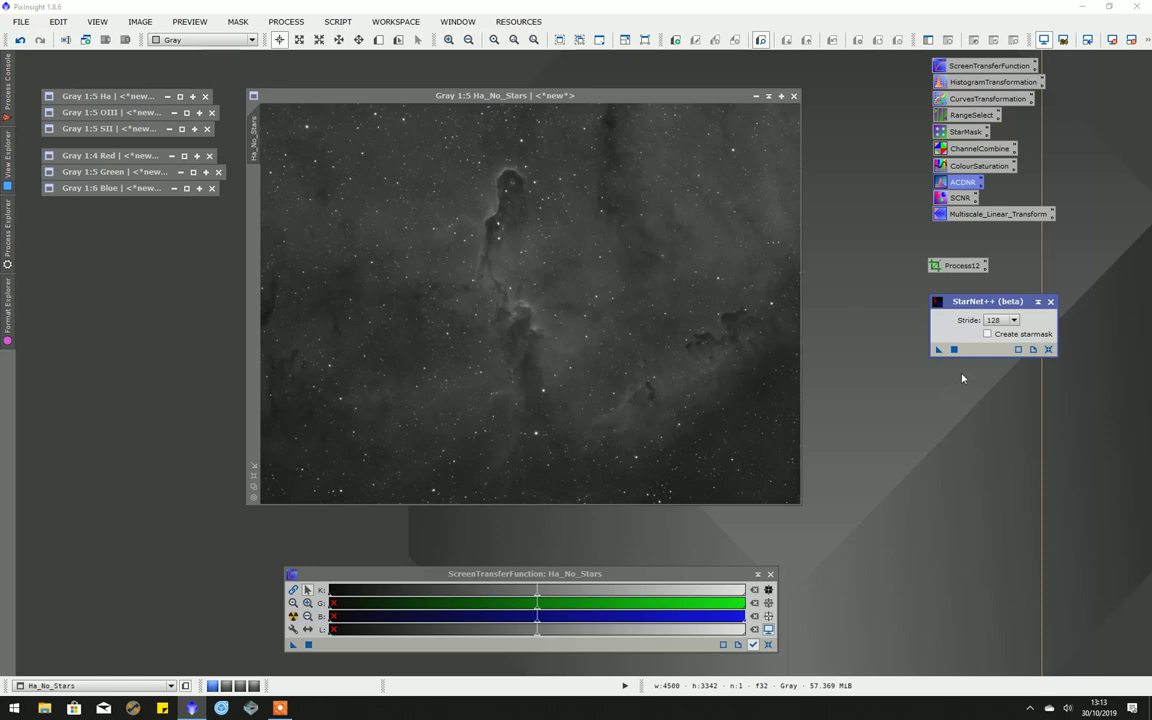
drag(938, 350, 556, 310)
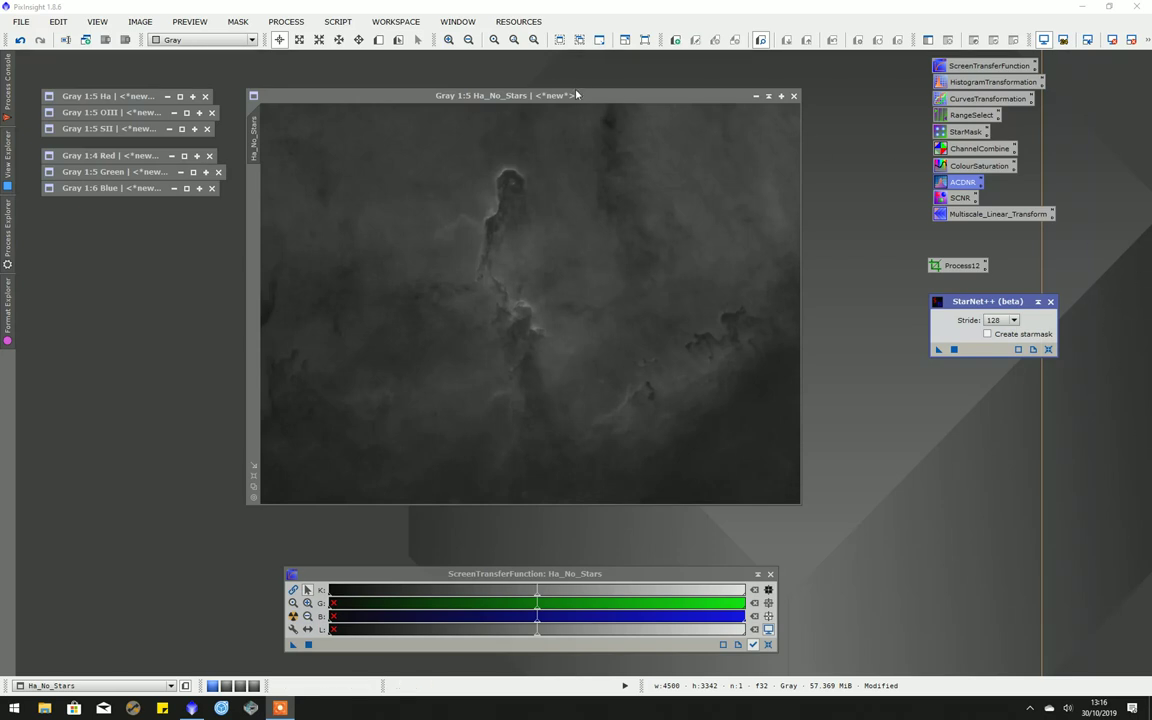
- Restore Ha_clone and position it beside the starless Ha_No_Stars window
mouse_move(590, 96)
mouse_down()
mouse_move(712, 152)
mouse_move(726, 110)
mouse_up()
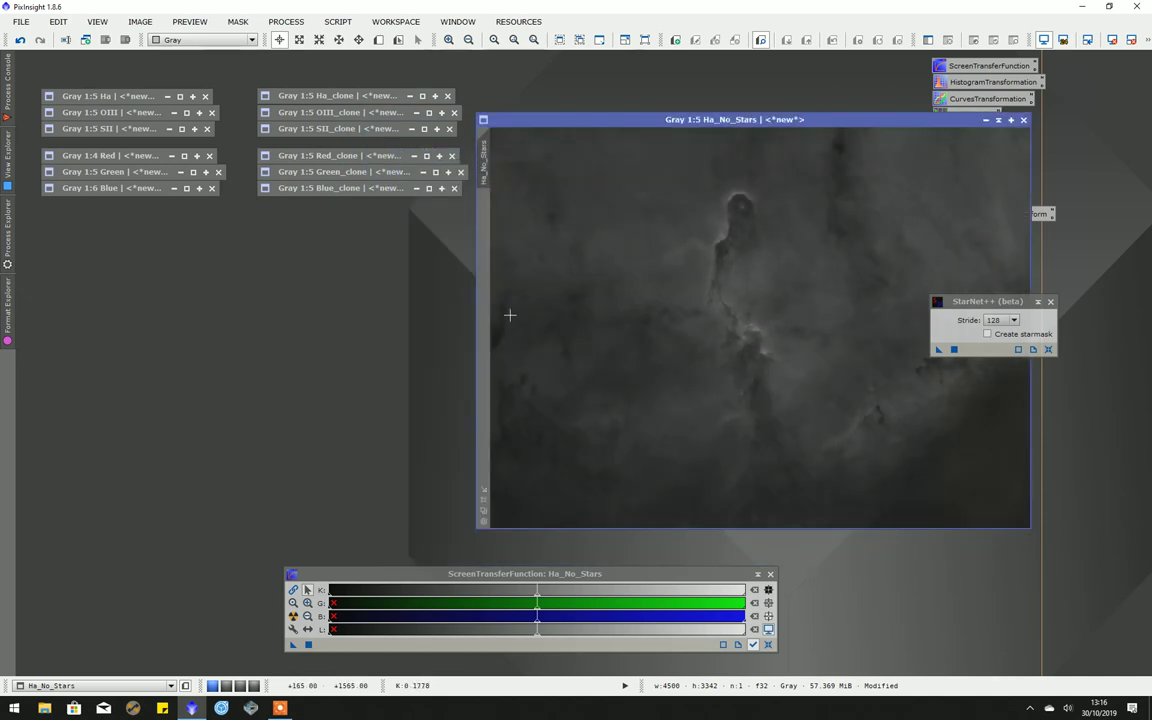
double_click(330, 95)
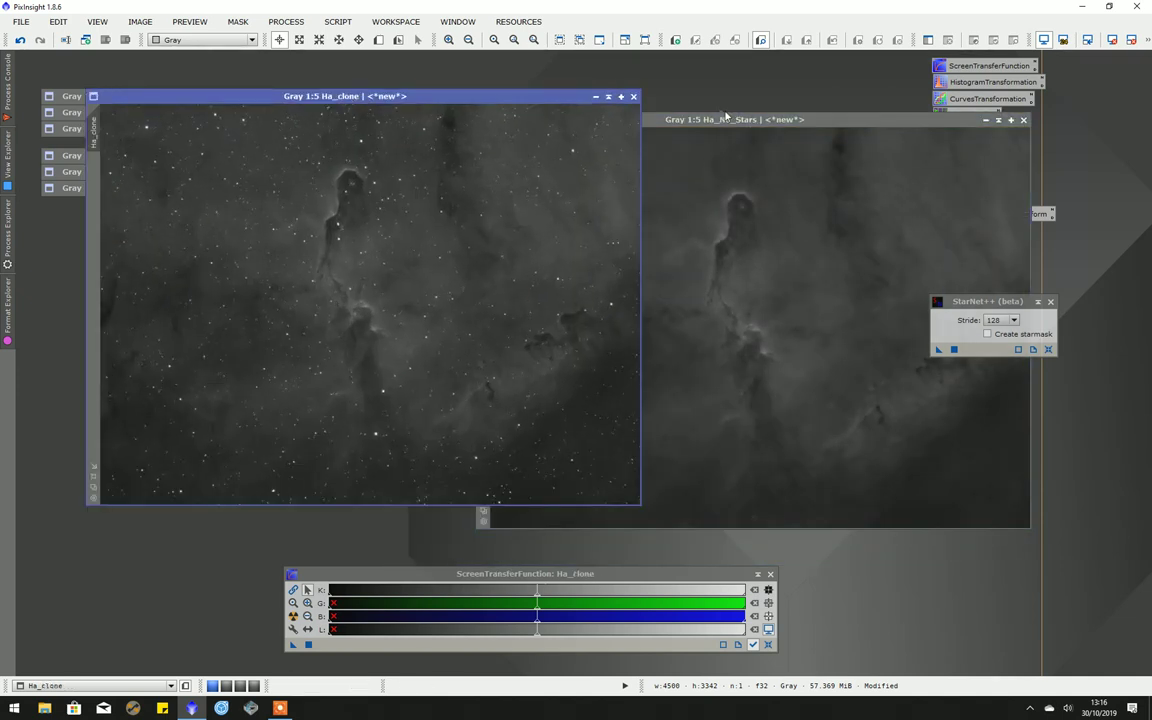
drag(731, 120, 780, 97)
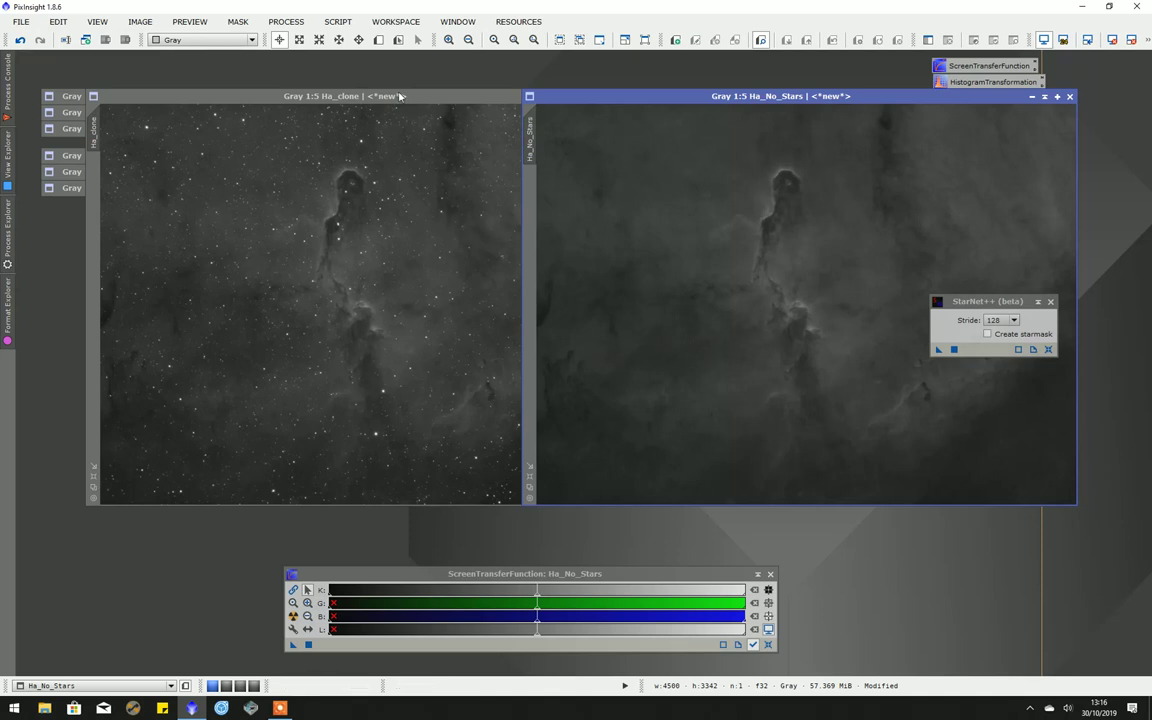
drag(362, 96, 398, 229)
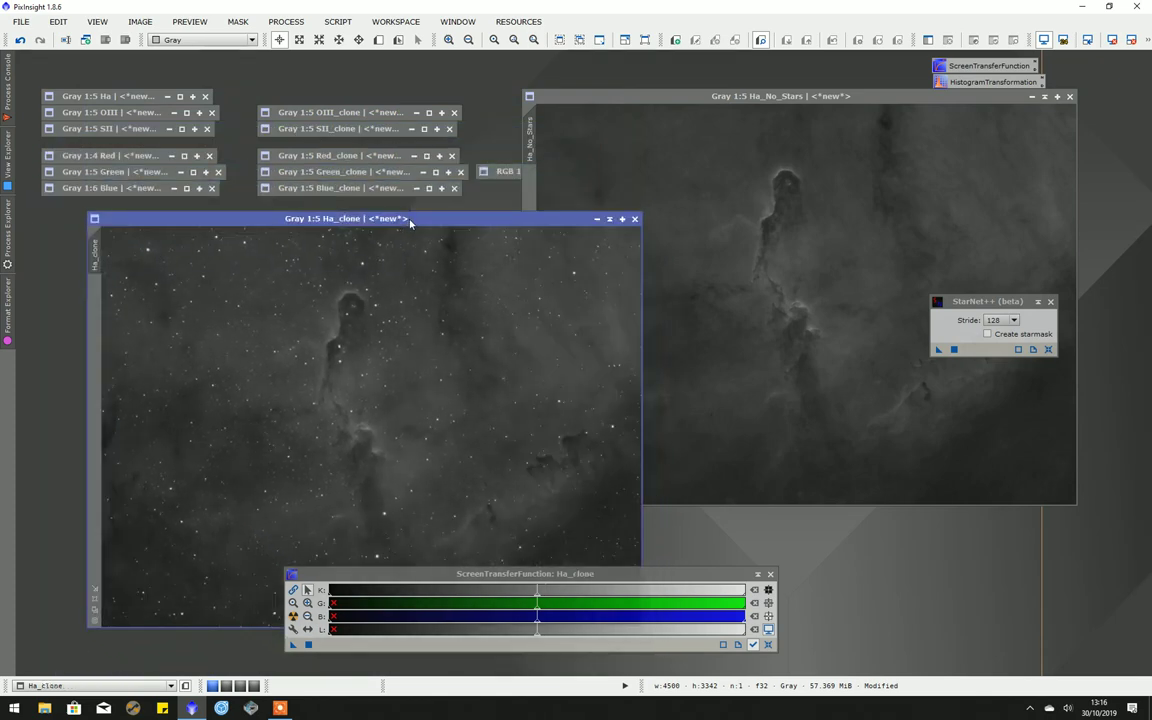
- Open RGB_Stars in the upper left, next to Ha_No_Stars
click(494, 175)
double_click(485, 176)
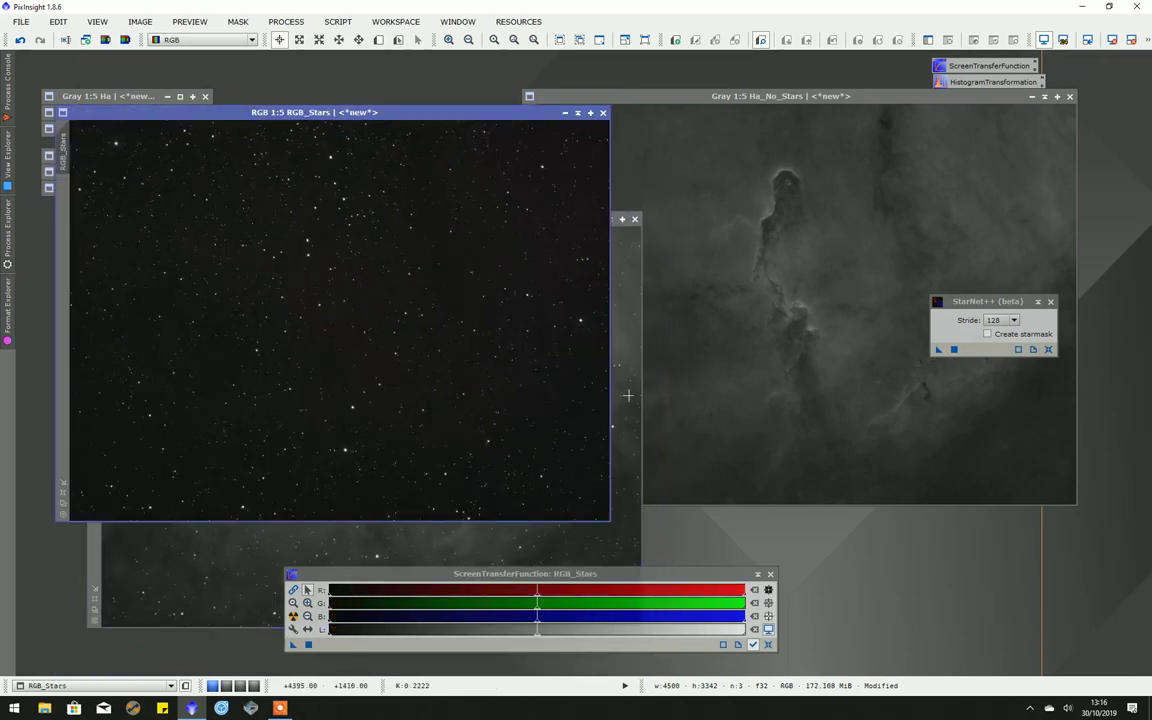
drag(432, 117, 418, 87)
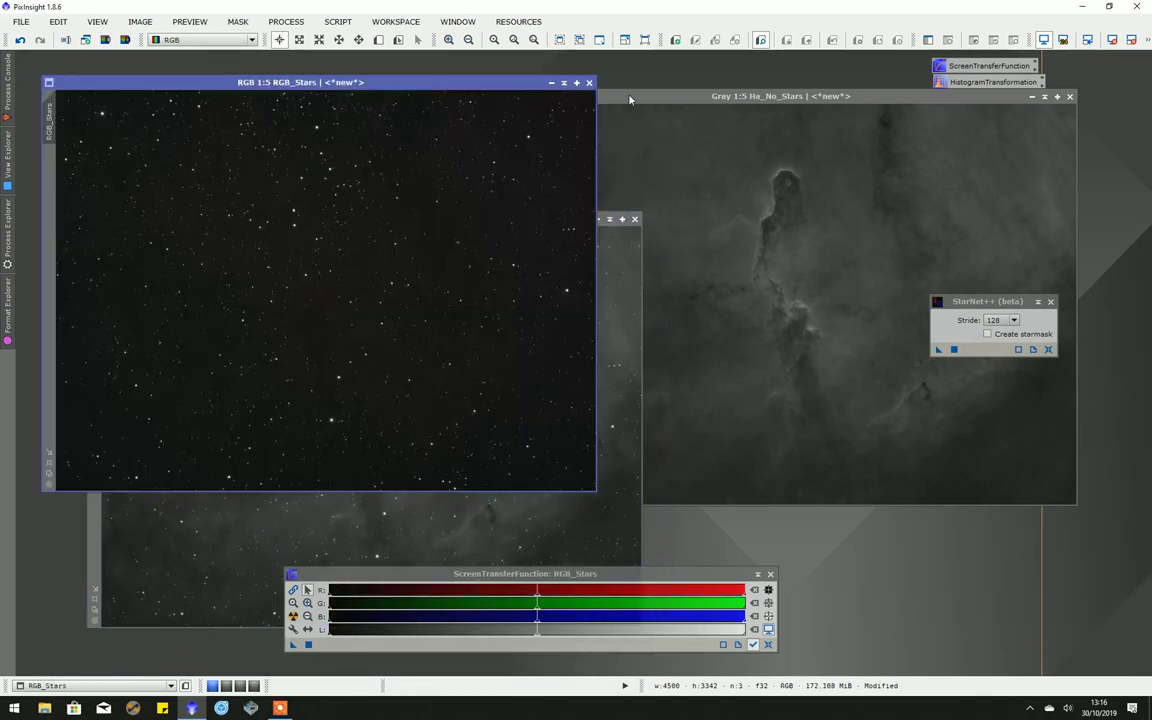
click(648, 155)
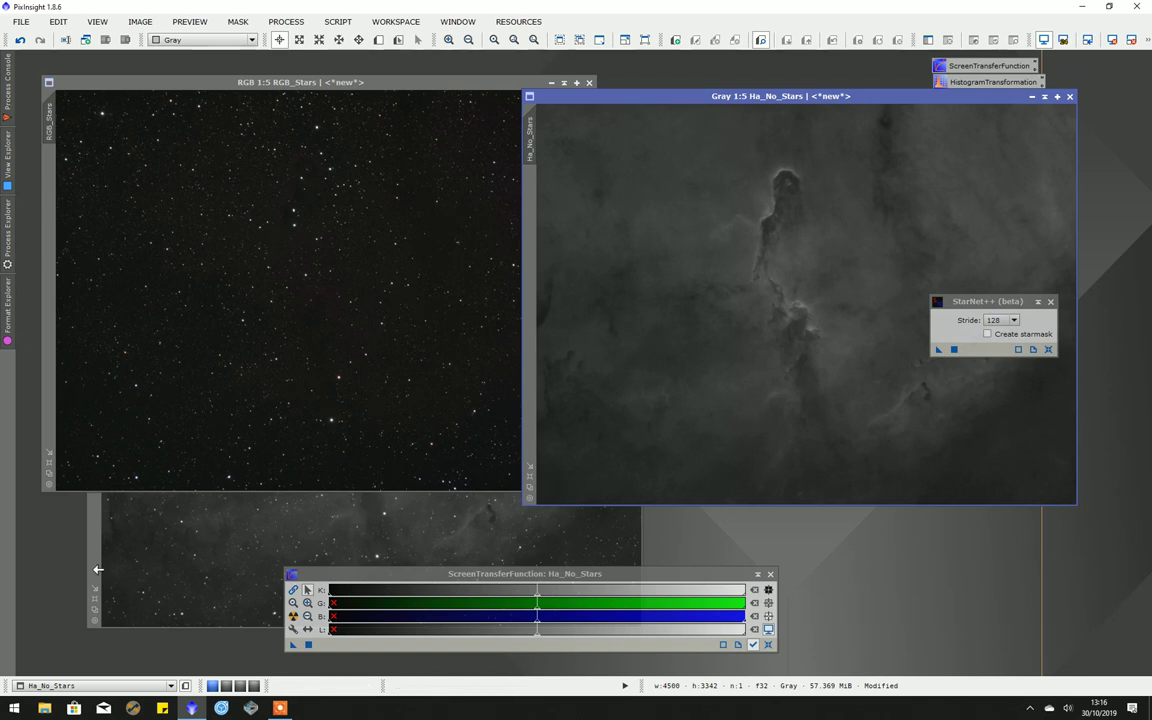
- Collapse Ha_clone to a title bar and park it over RGB_Stars
click(95, 532)
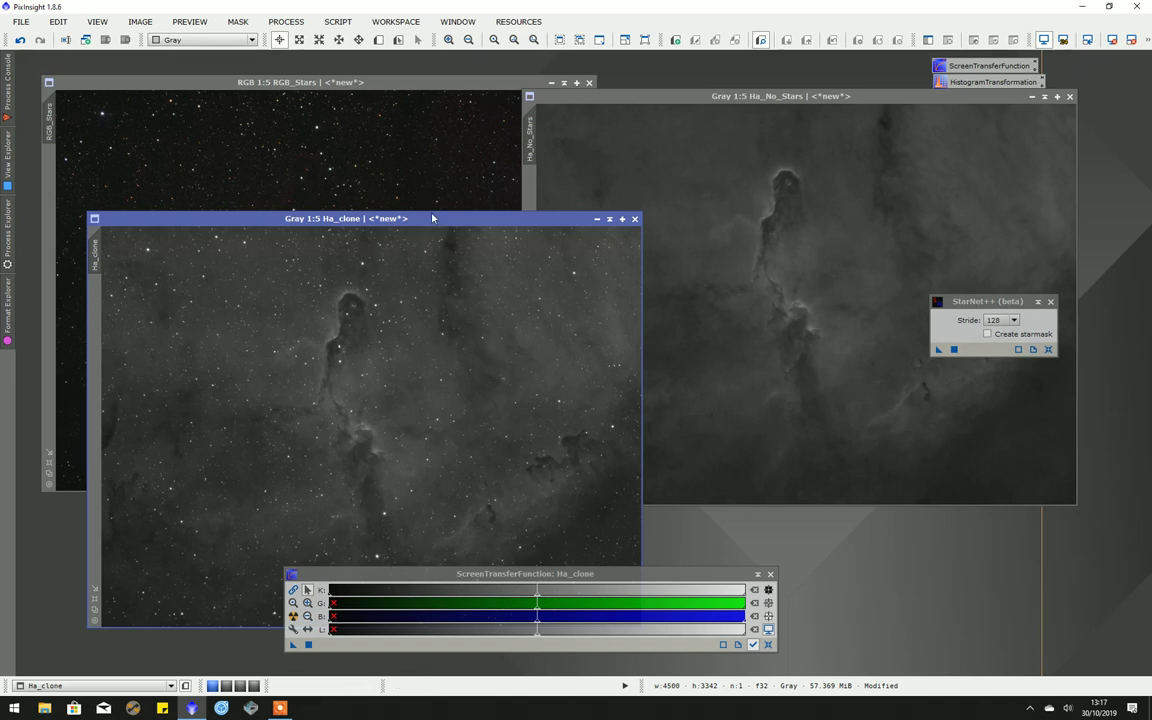
drag(429, 224, 438, 177)
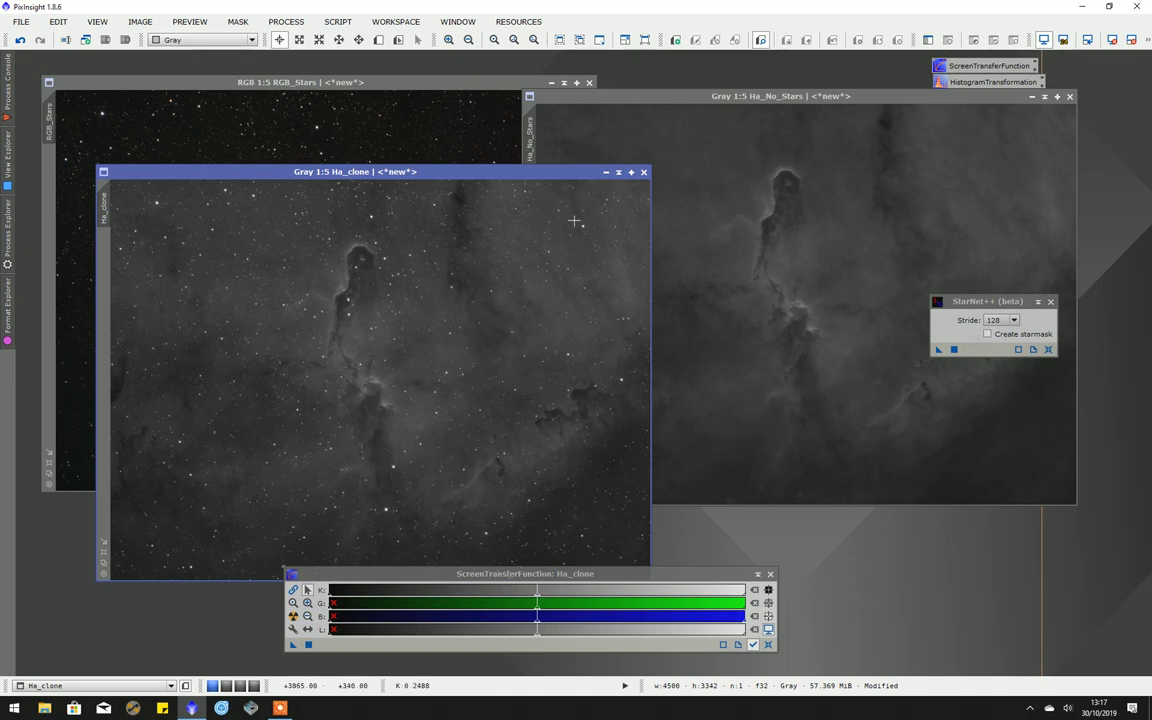
click(618, 172)
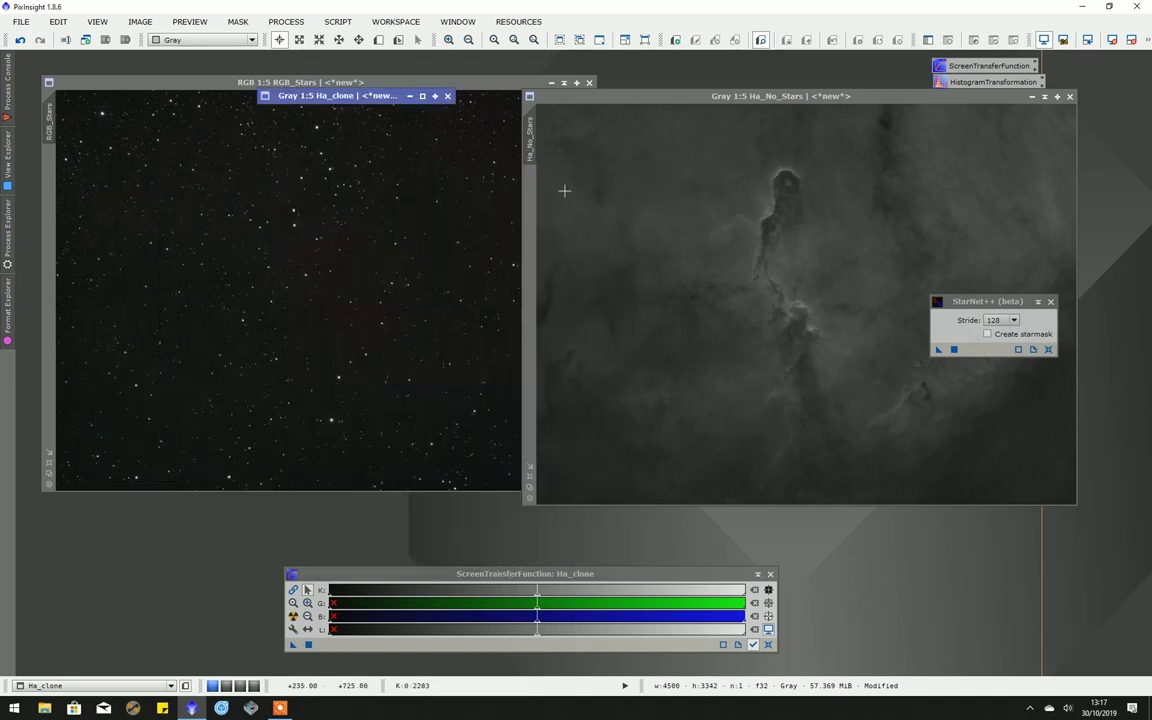
drag(318, 88, 214, 223)
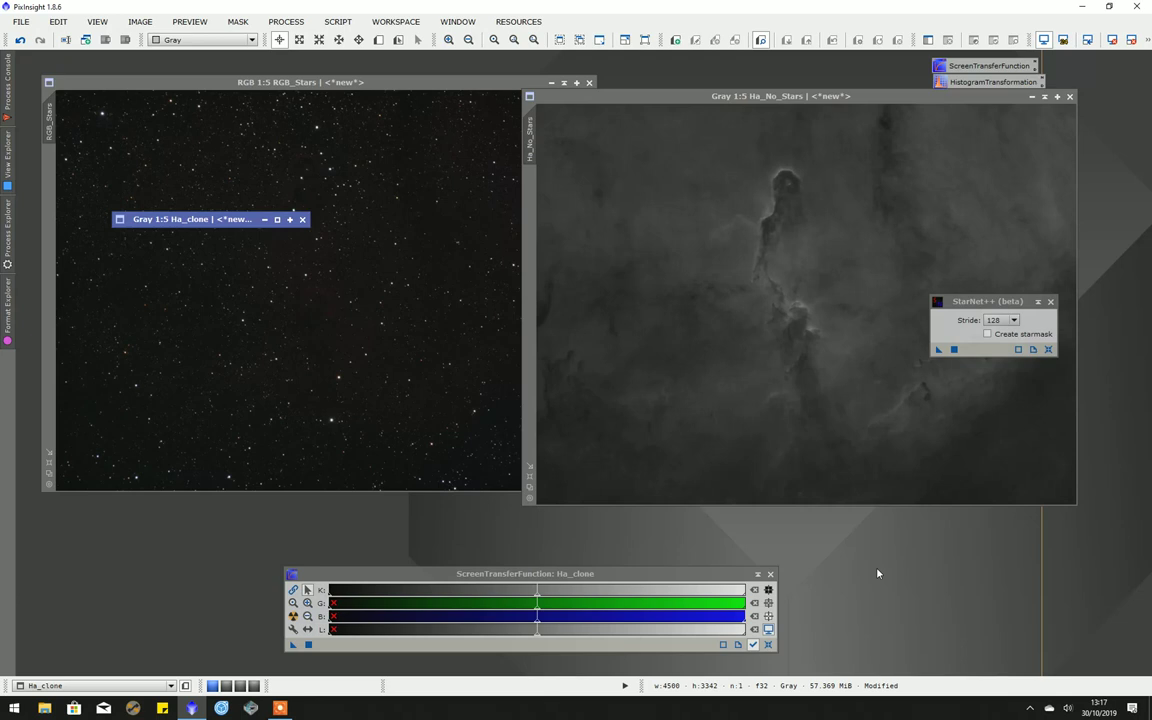
- Drag Ha_No_Stars left so it overlaps RGB_Stars
drag(710, 104, 522, 113)
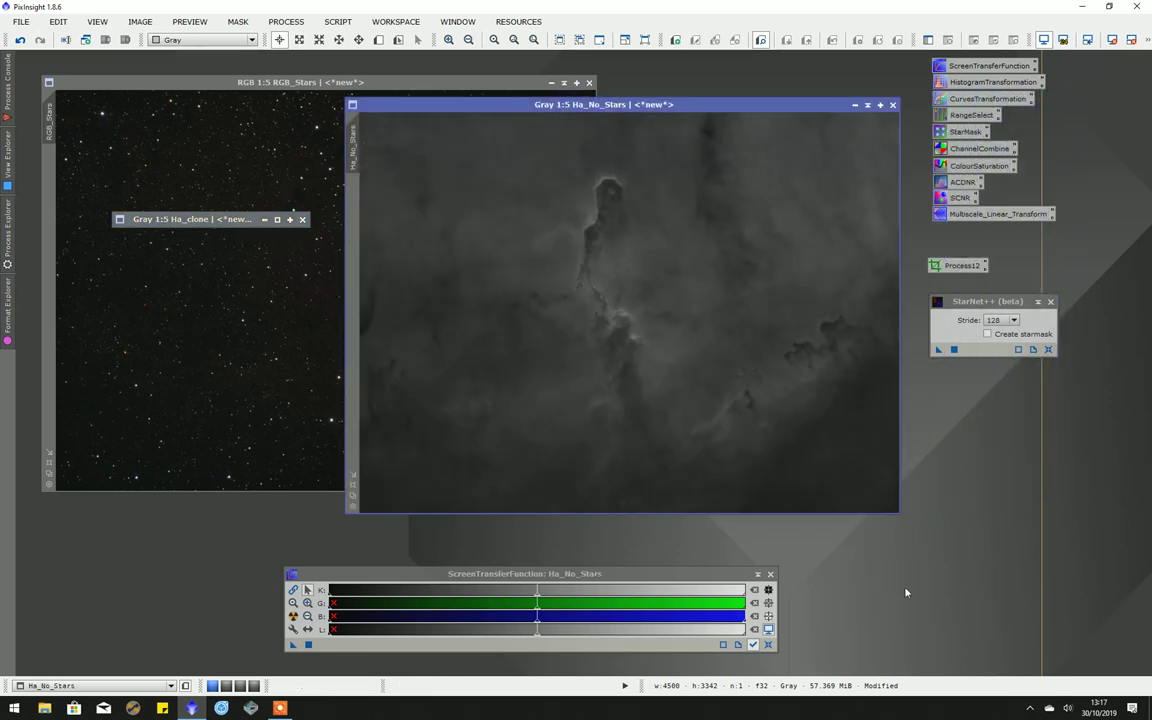